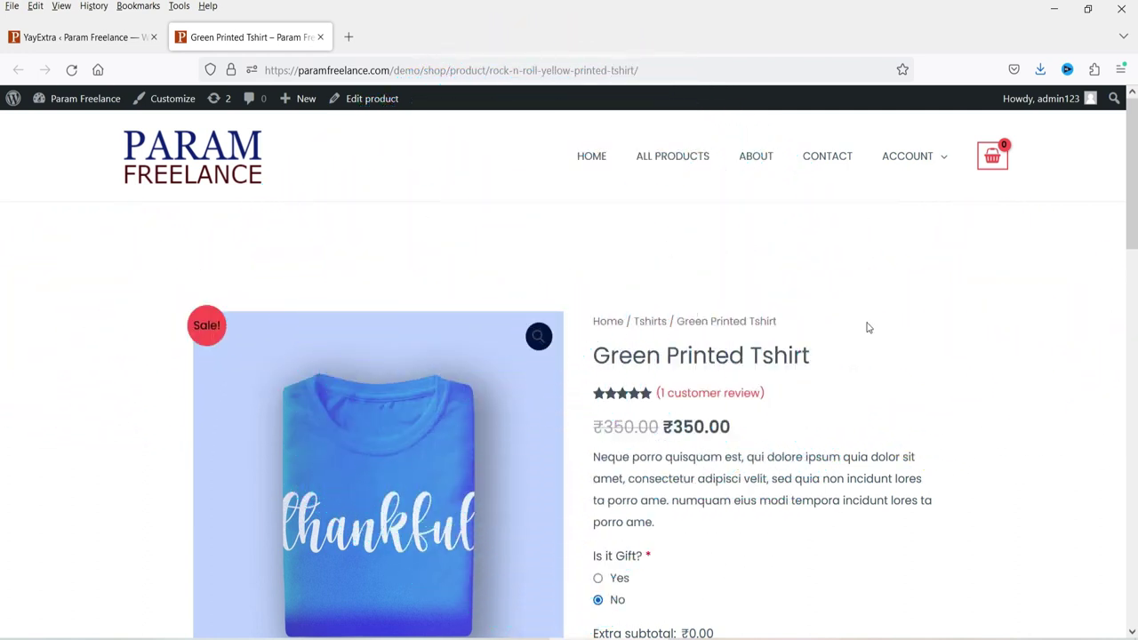
Mark the T-shirt as a gift and enter "Happy Birthday" as the gift card message
scroll(803, 338, down, 3)
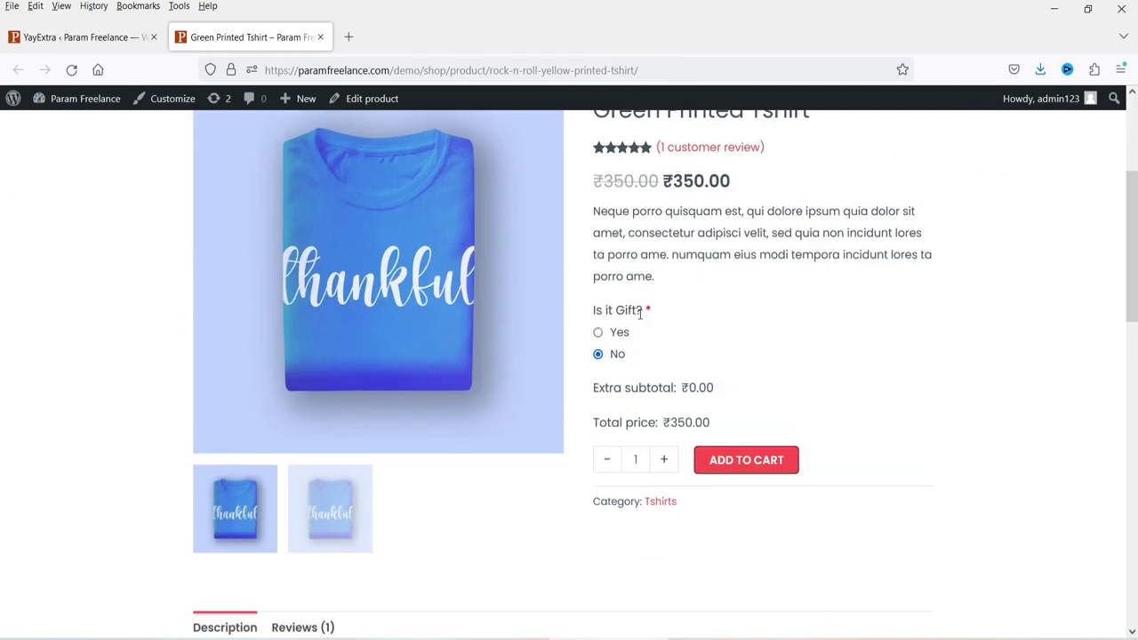
click(597, 332)
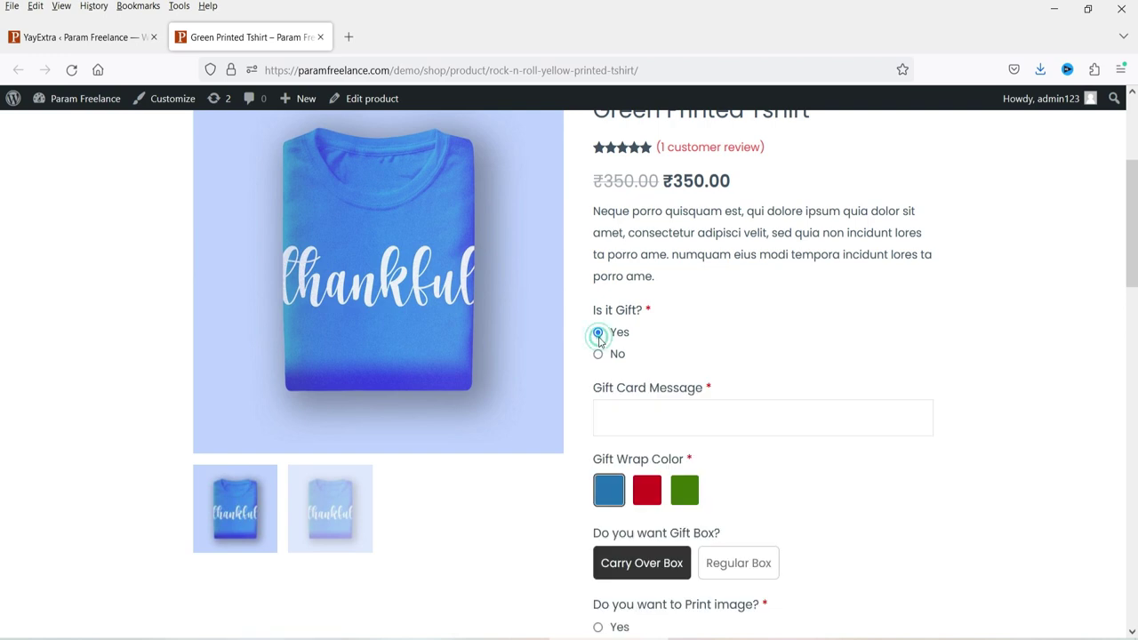
scroll(807, 272, down, 1)
click(644, 340)
text(Happy)
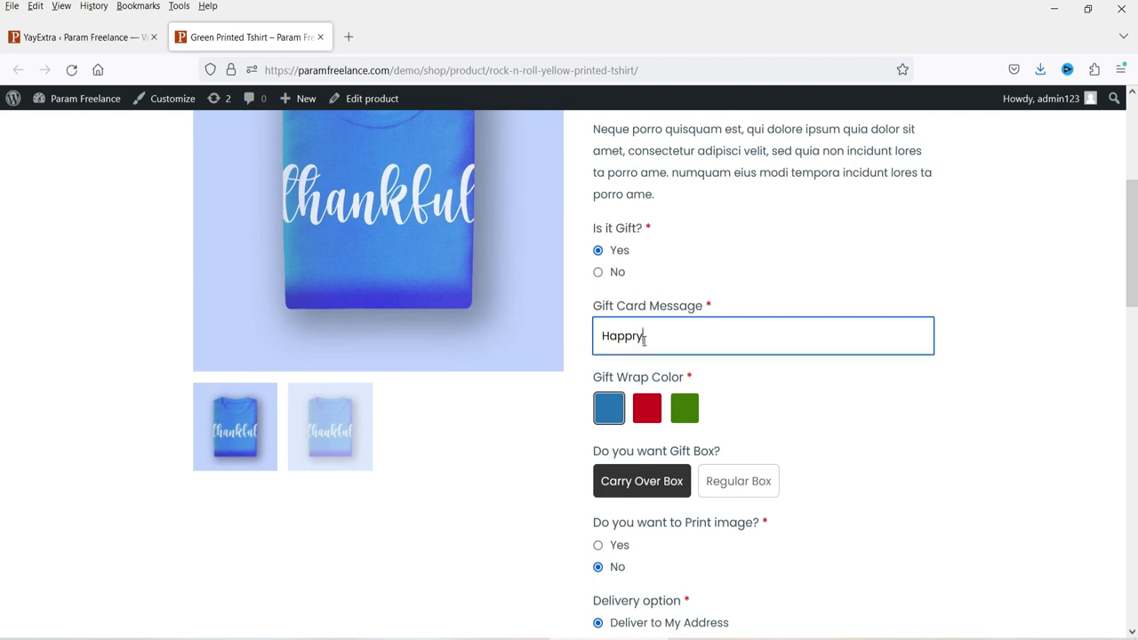
click(650, 362)
scroll(879, 343, down, 3)
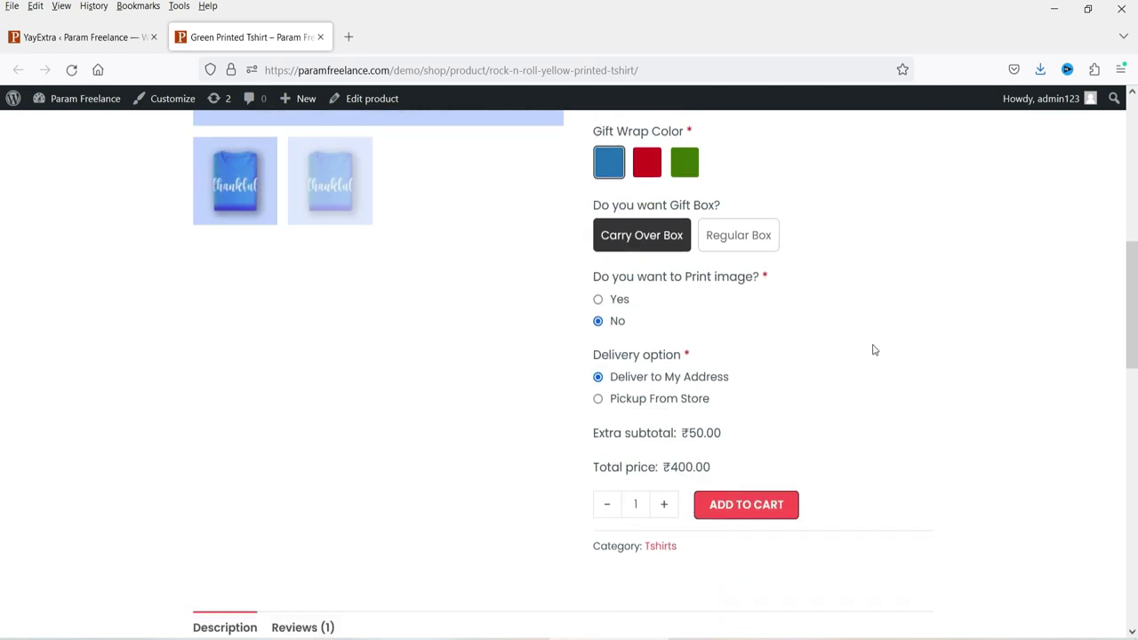
double_click(739, 434)
Try the red and green gift wrap colors and return to blue
scroll(743, 436, up, 3)
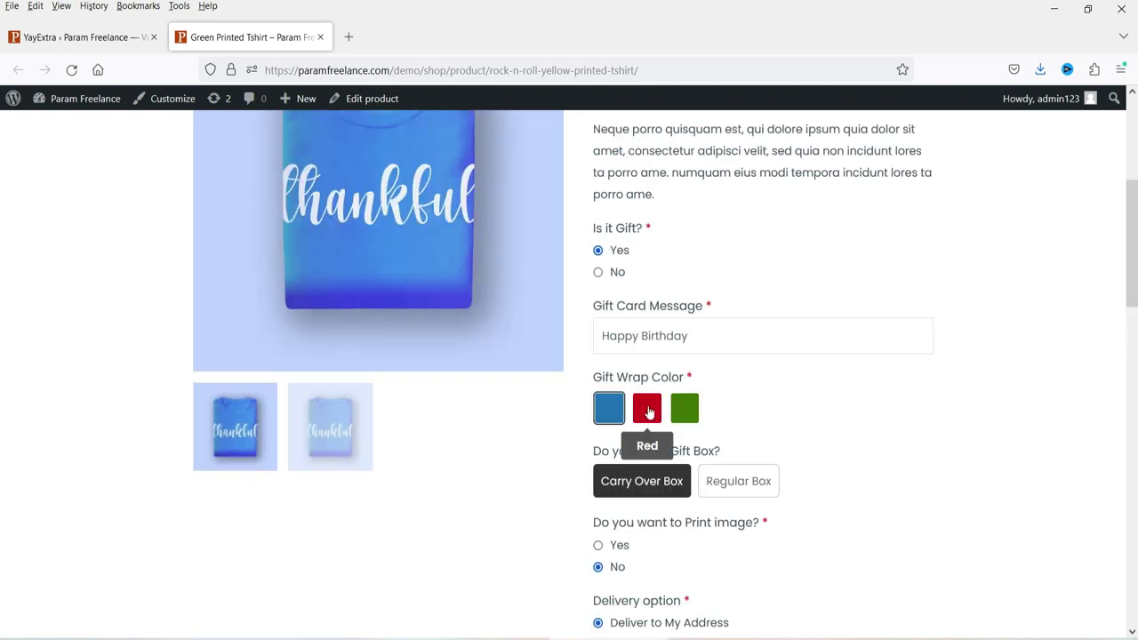
click(649, 412)
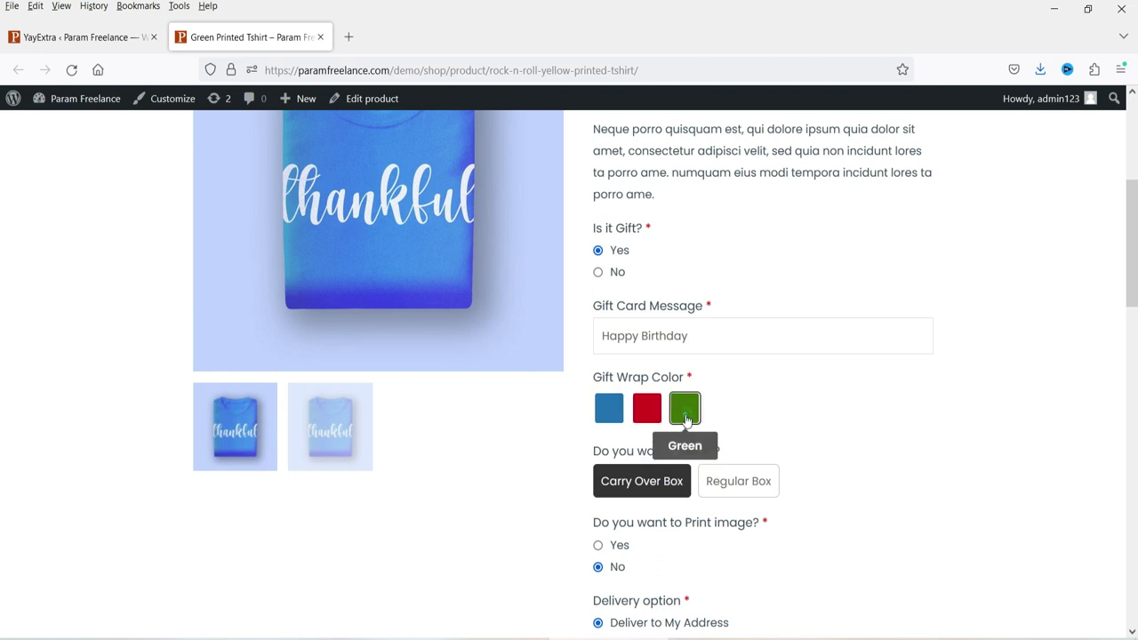
click(601, 414)
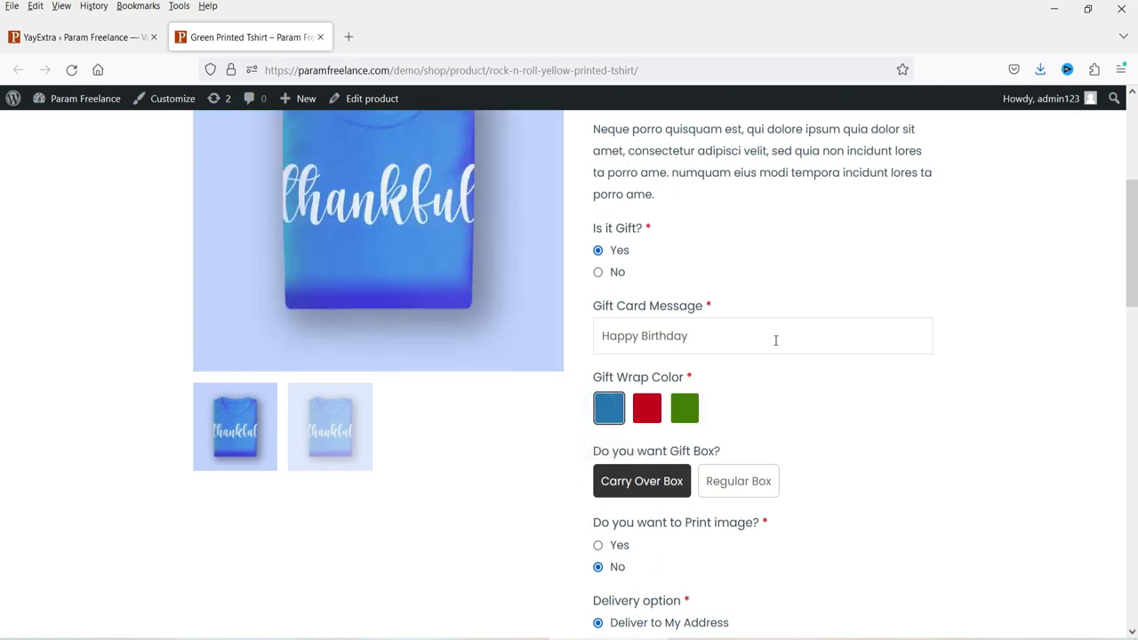
Try the Regular Box option for the gift box and return to Carry Over Box
scroll(614, 287, down, 3)
drag(594, 287, 722, 287)
click(991, 338)
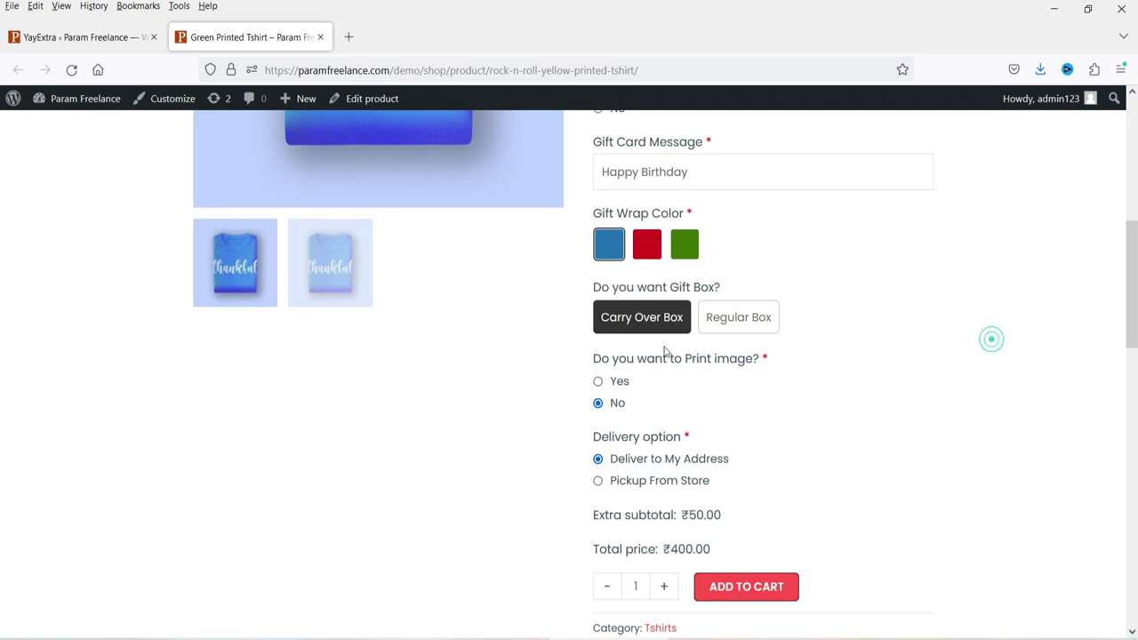
click(754, 325)
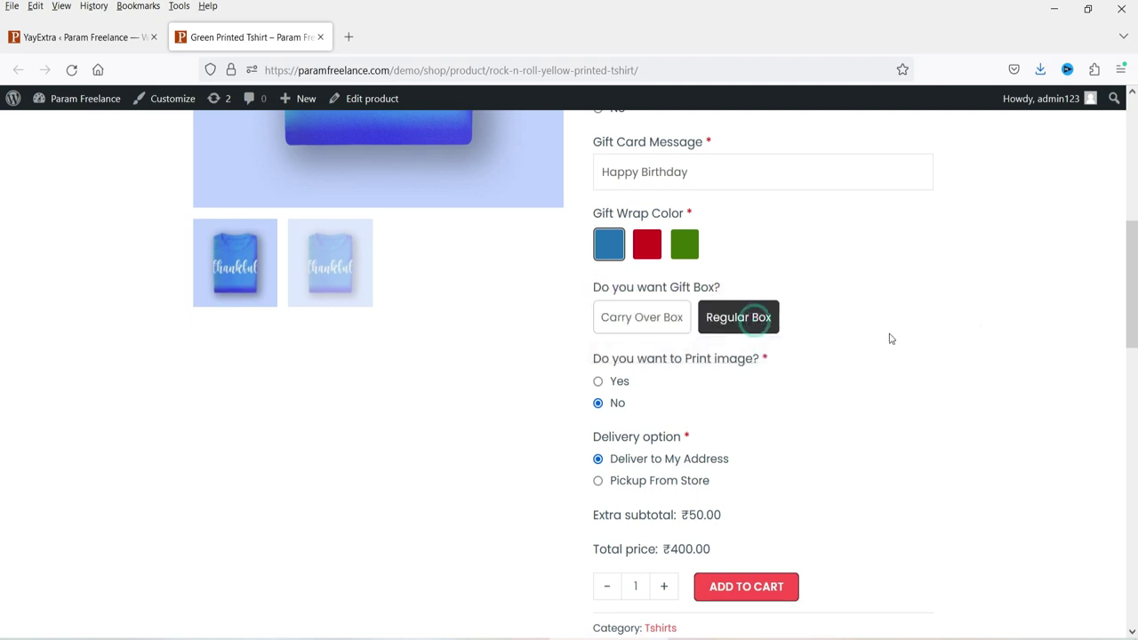
click(644, 329)
scroll(922, 364, up, 3)
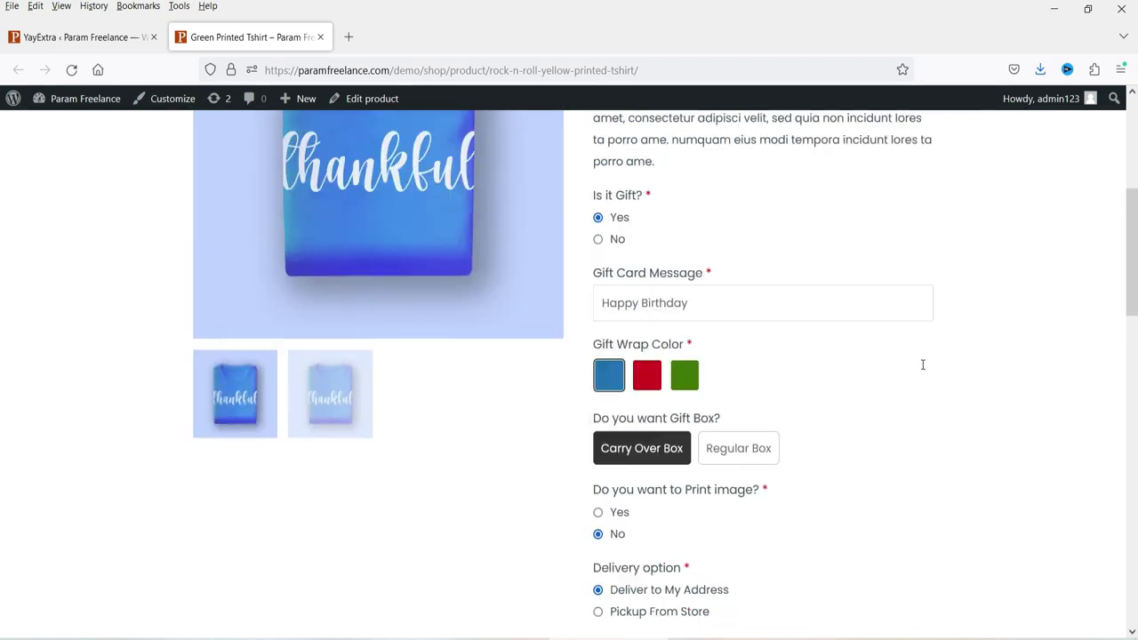
Request image printing on the T-shirt and upload wrap-2.jpg from the Desktop as the image file
scroll(737, 237, down, 5)
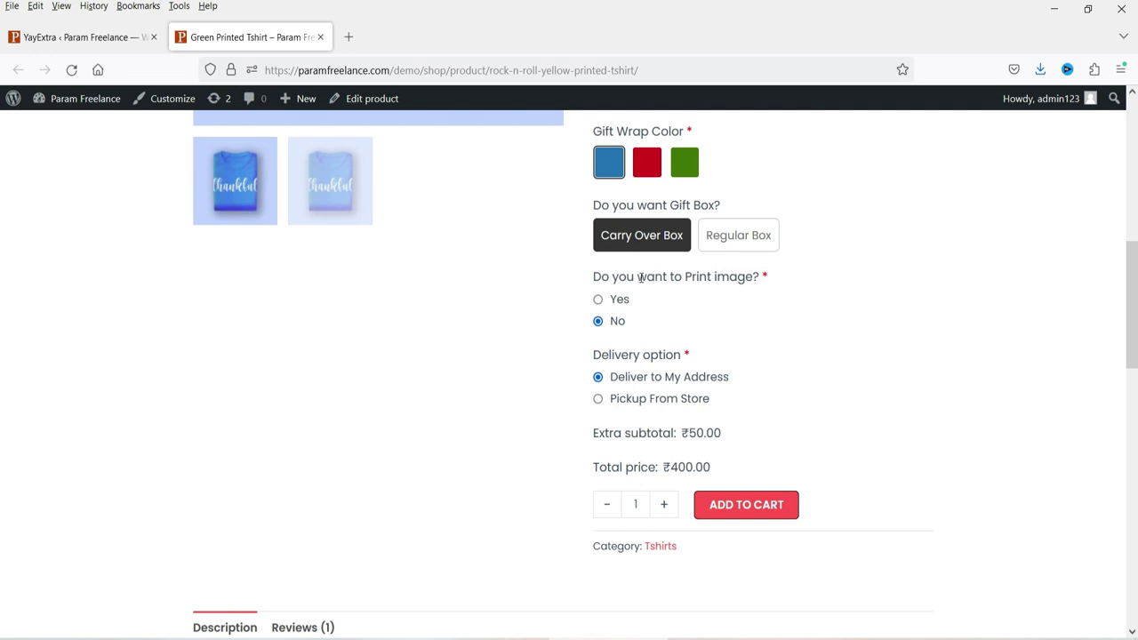
scroll(800, 282, up, 4)
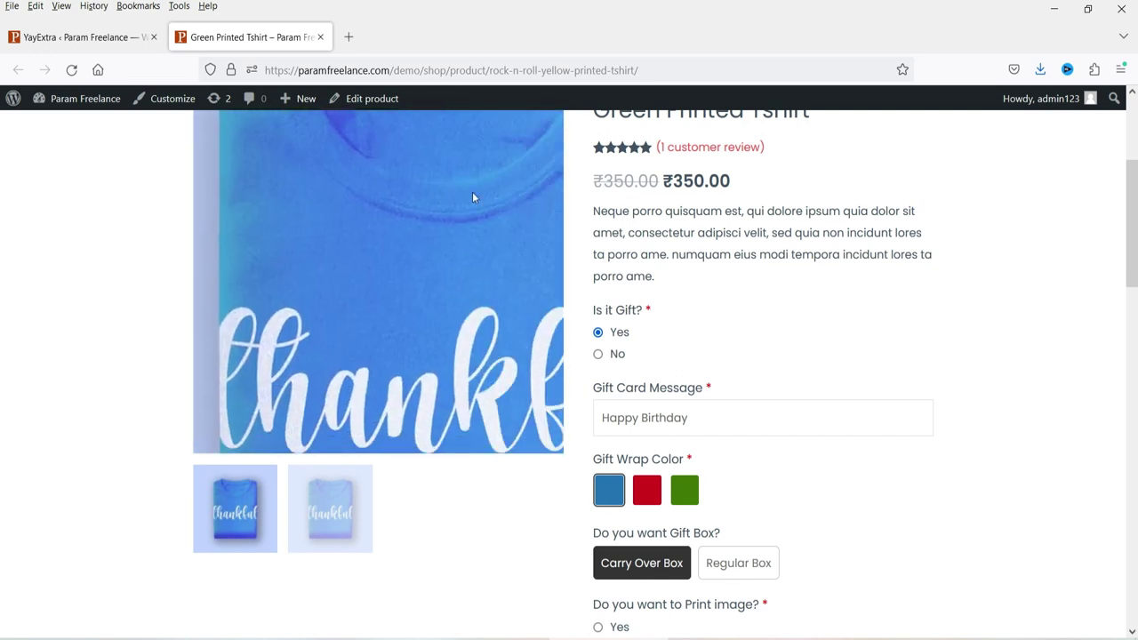
scroll(875, 293, down, 3)
scroll(873, 296, down, 1)
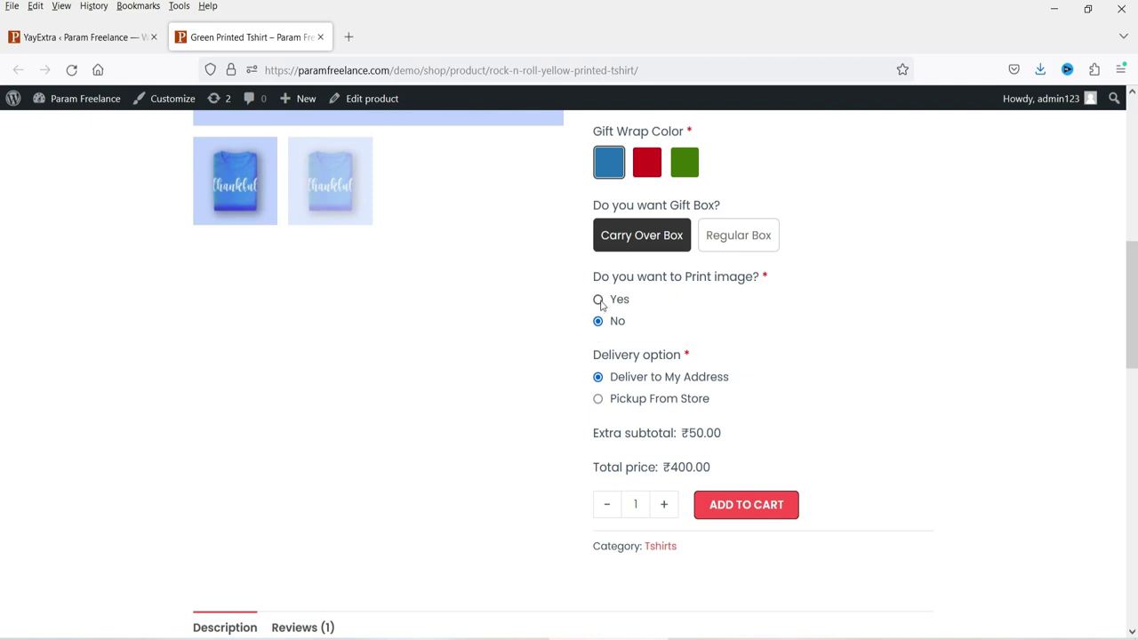
click(598, 300)
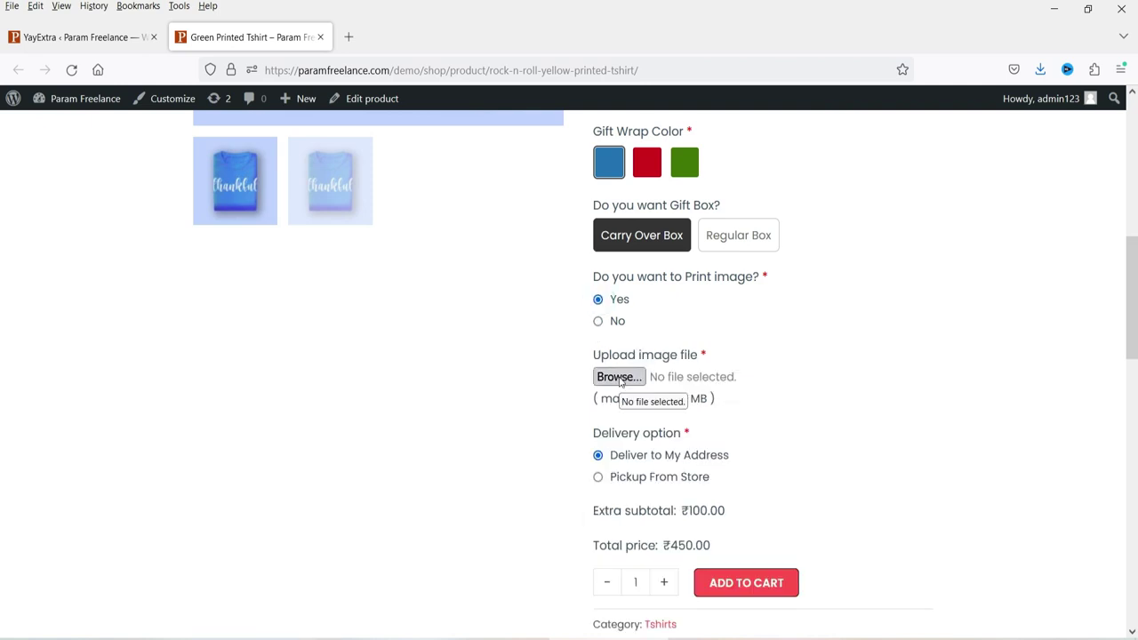
click(619, 377)
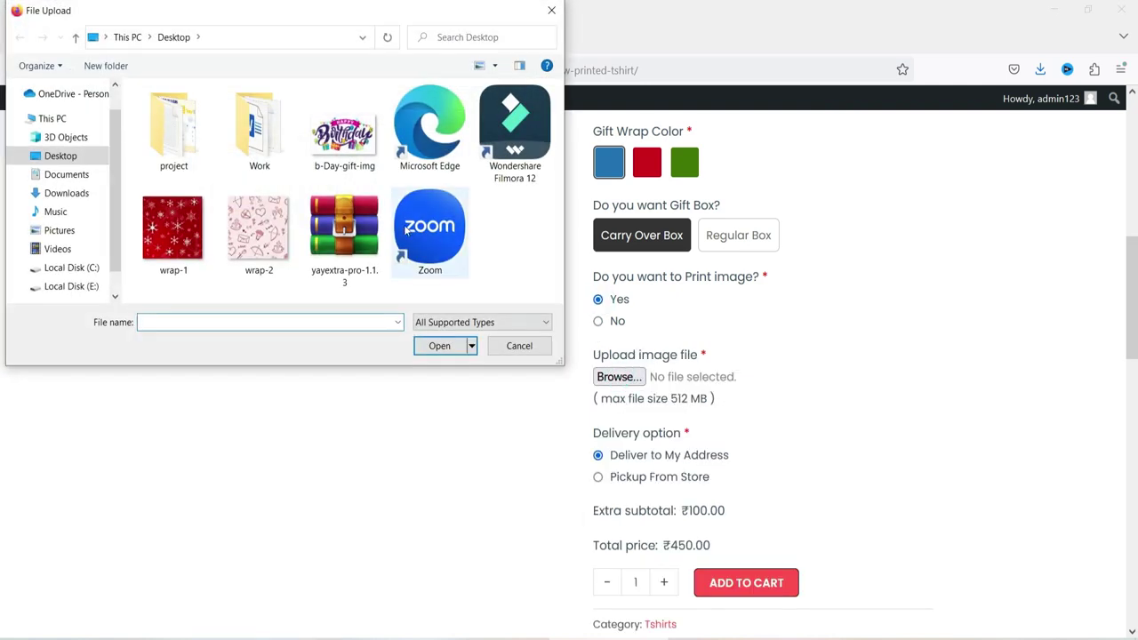
click(259, 227)
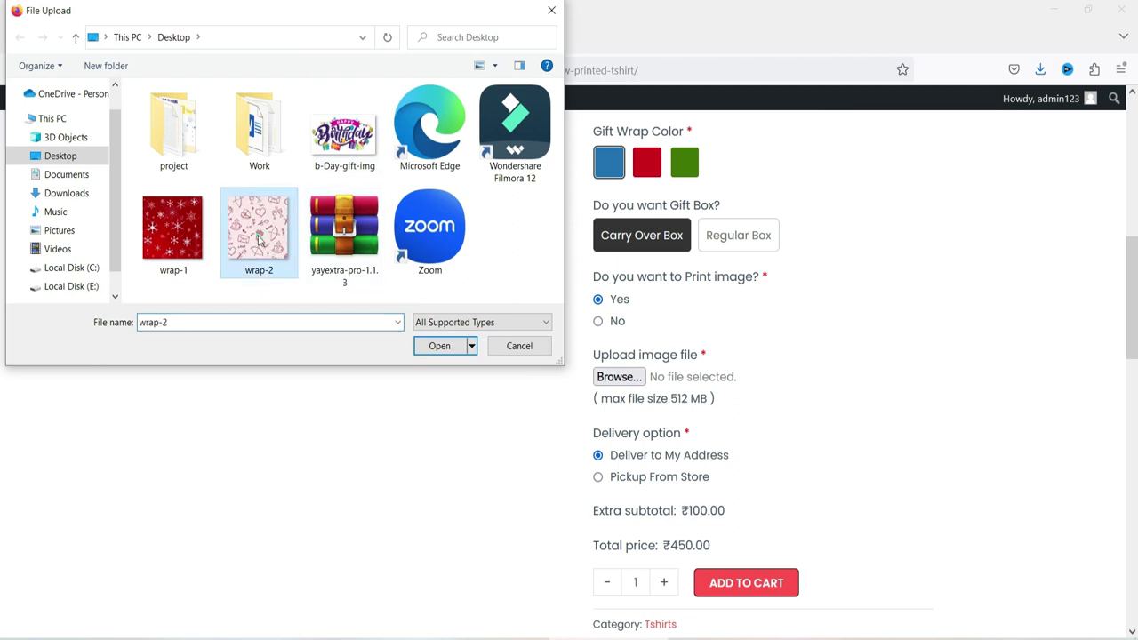
click(439, 346)
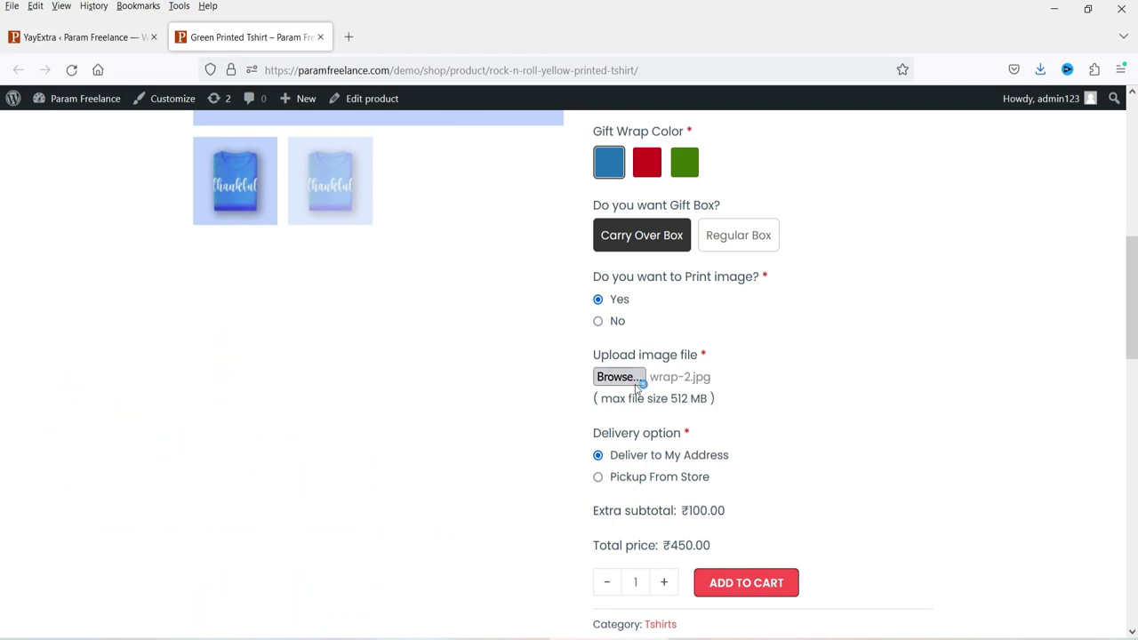
Choose Pickup From Store as the delivery option with April 8, 2023 as the pickup date
scroll(792, 353, down, 3)
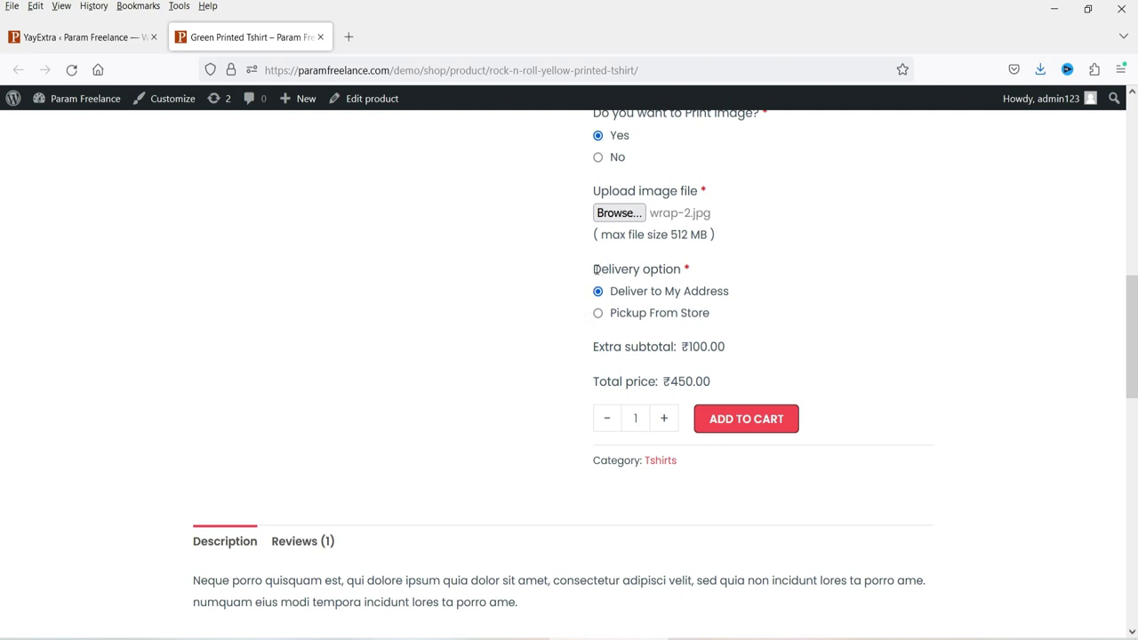
drag(594, 269, 667, 270)
click(732, 298)
click(598, 315)
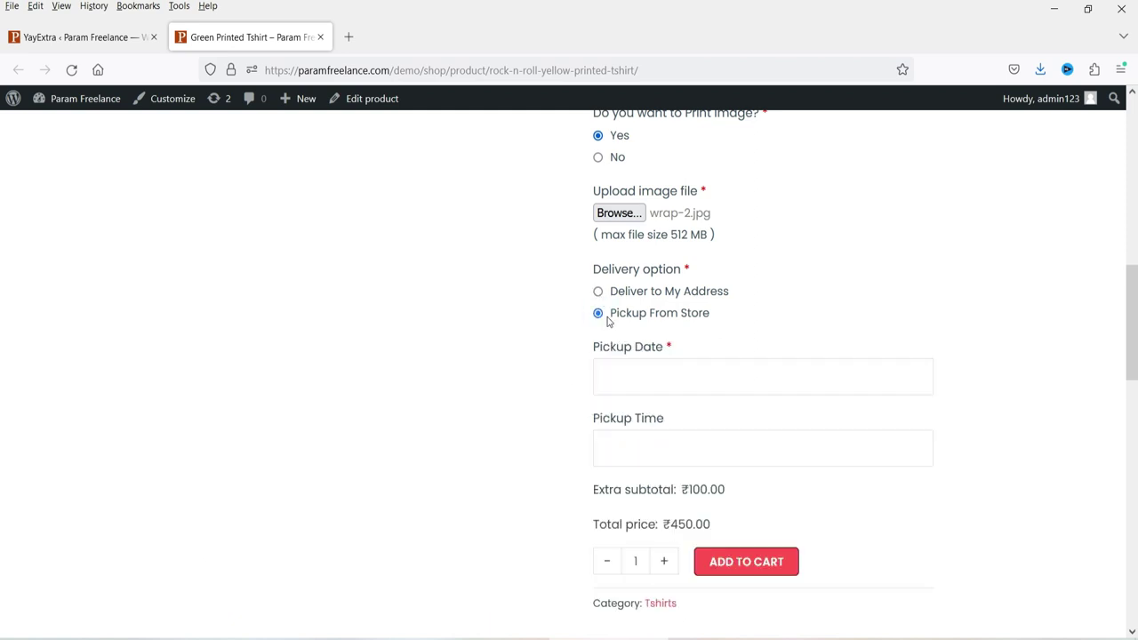
click(701, 379)
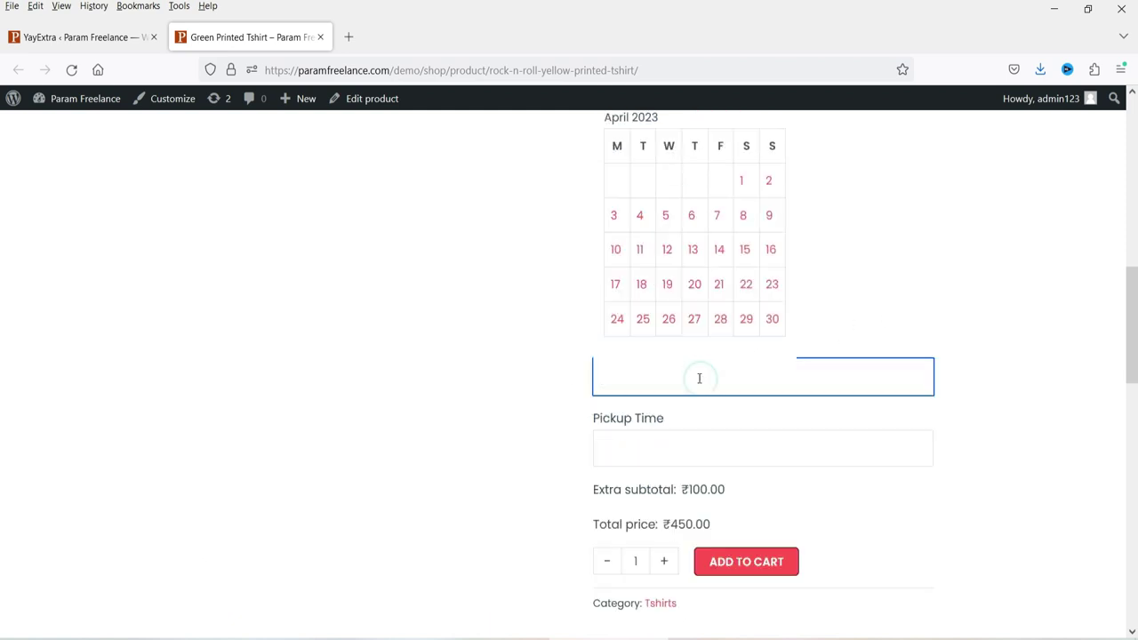
click(750, 224)
Set the pickup time to the current time, 12:47 pm
click(716, 440)
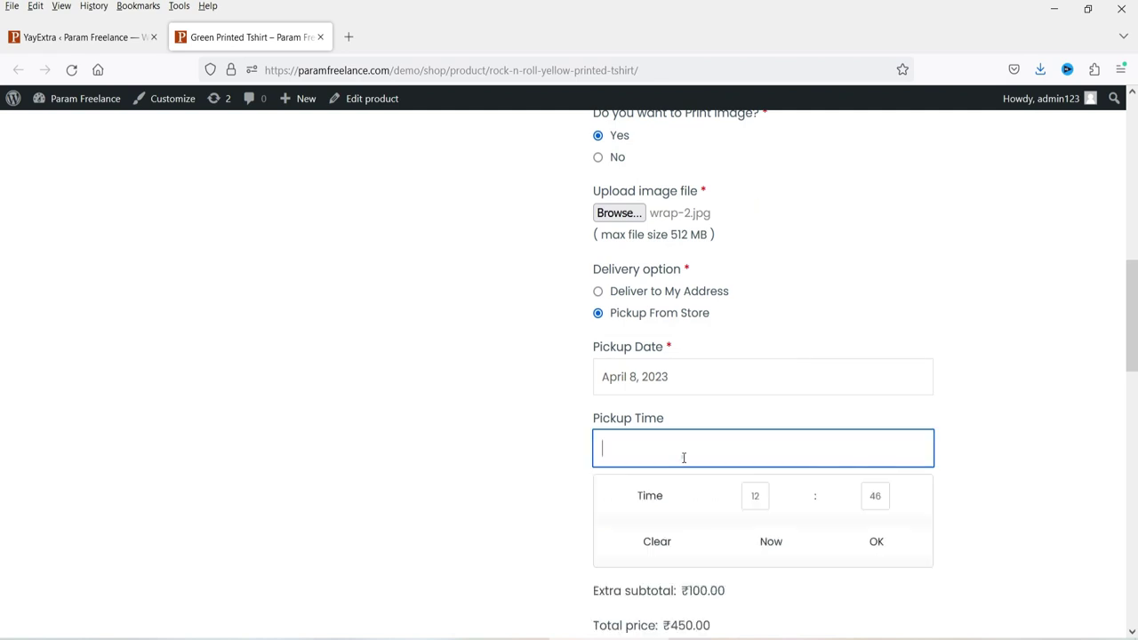
click(875, 544)
click(672, 447)
click(783, 541)
click(876, 542)
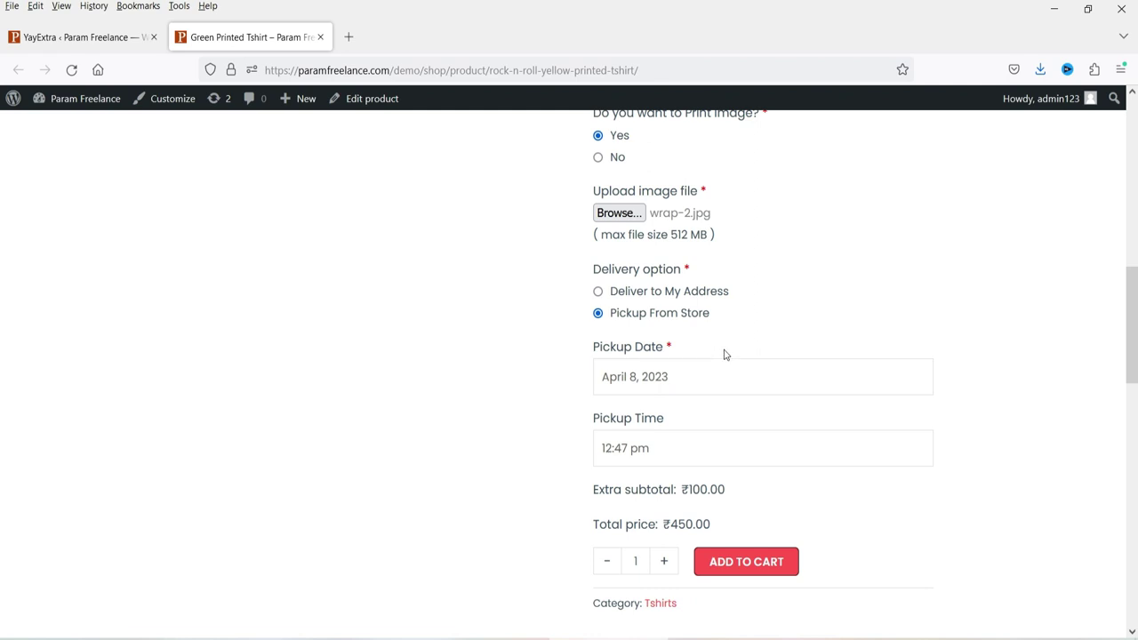
Review the chosen product options and the extra subtotal with image printing enabled
scroll(724, 356, up, 3)
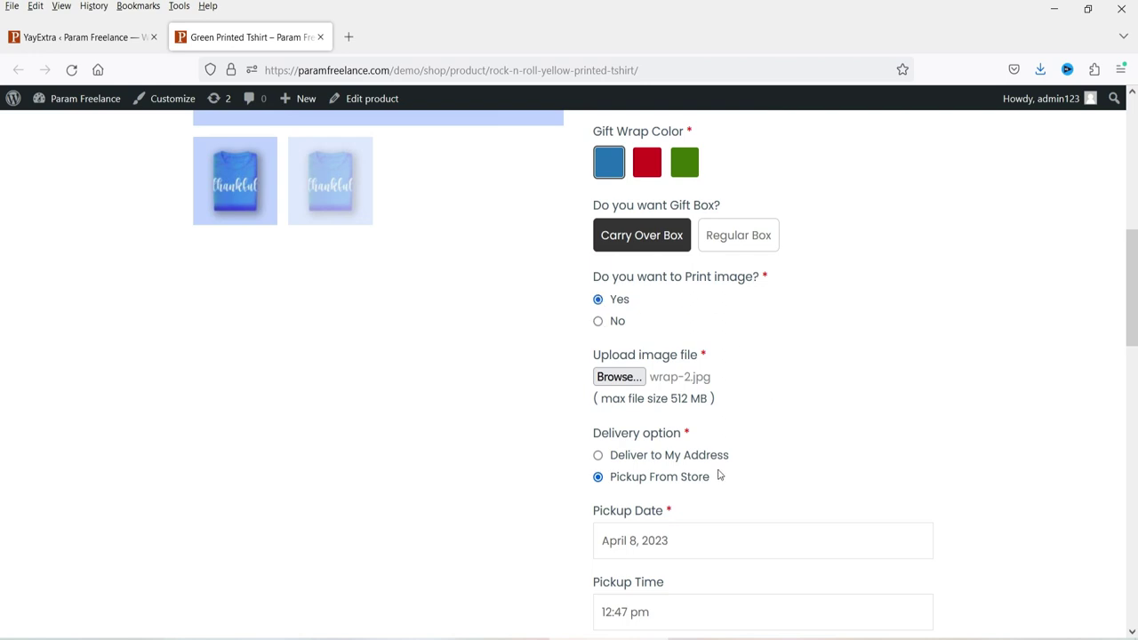
scroll(715, 444, down, 4)
scroll(709, 417, down, 2)
drag(689, 326, 708, 326)
scroll(779, 363, up, 2)
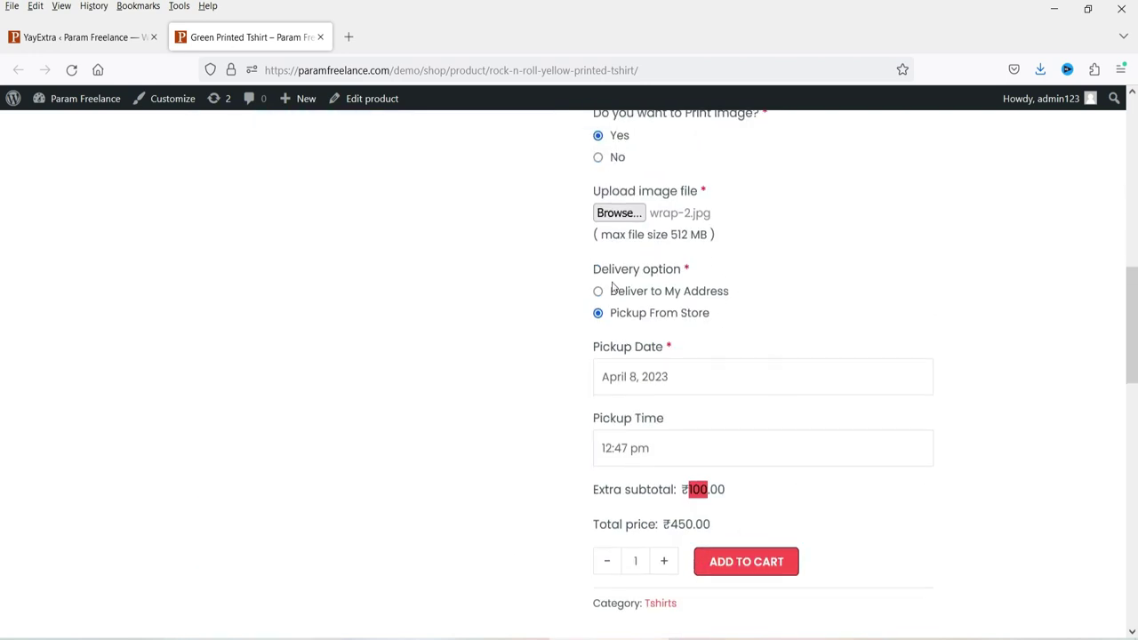
Set image printing to No to compare the extra subtotal, and set it back to Yes
click(598, 158)
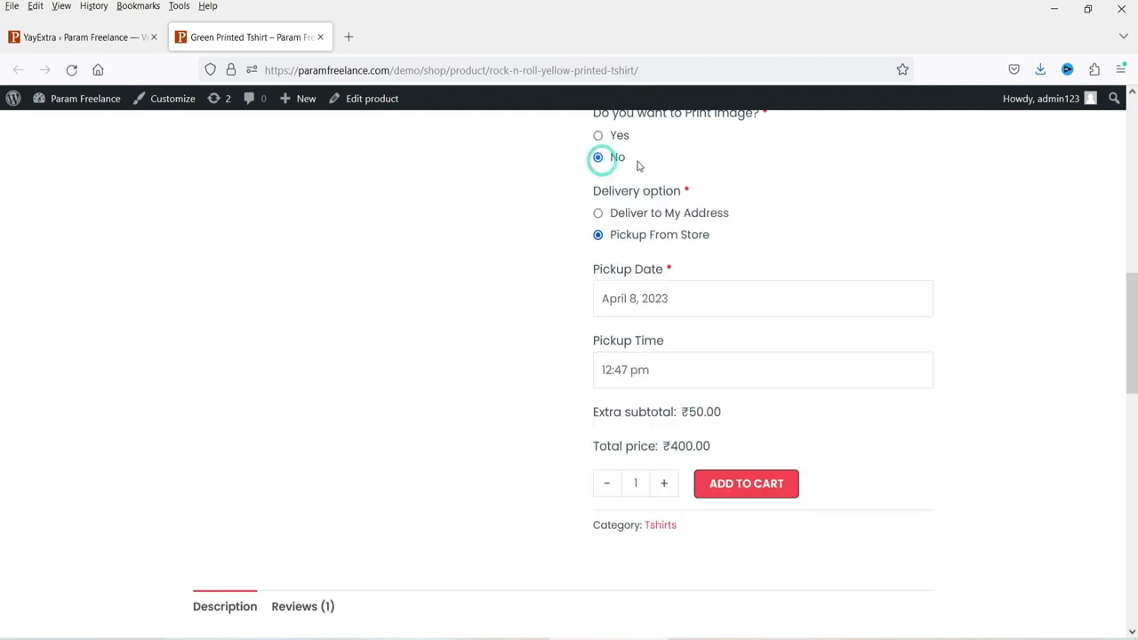
drag(703, 412, 687, 411)
click(742, 407)
scroll(779, 414, up, 3)
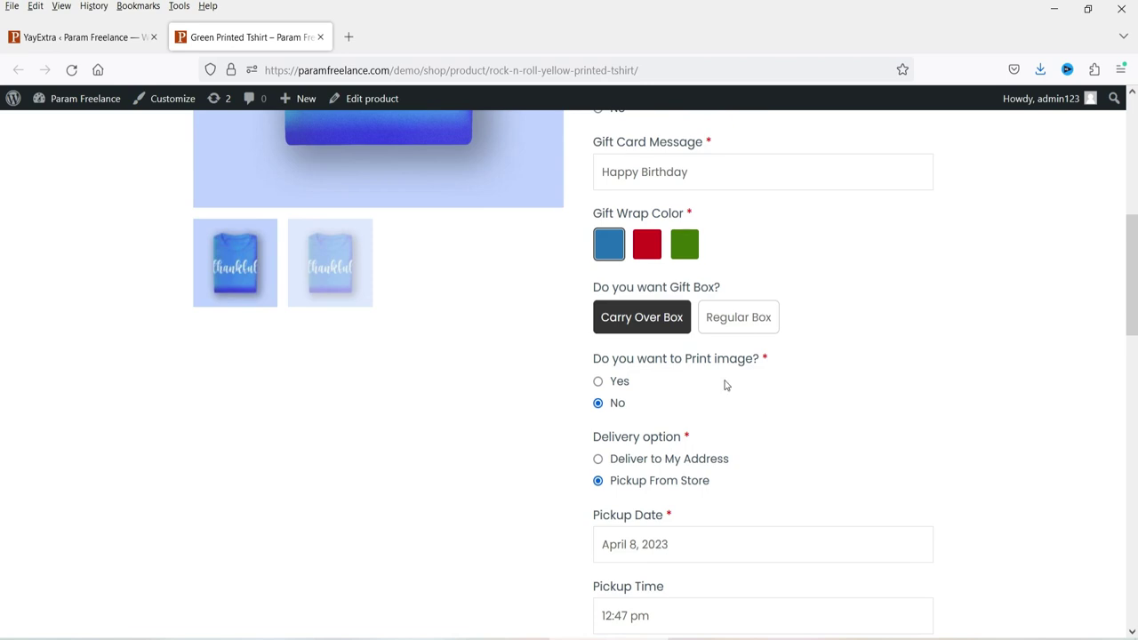
scroll(724, 394, up, 2)
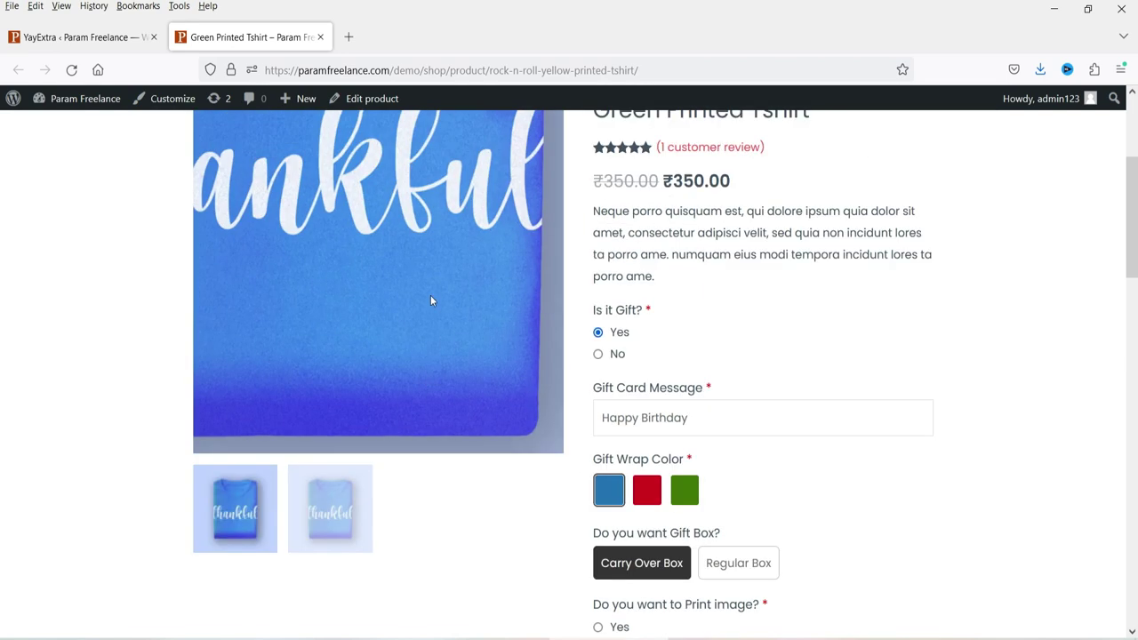
scroll(1058, 449, down, 3)
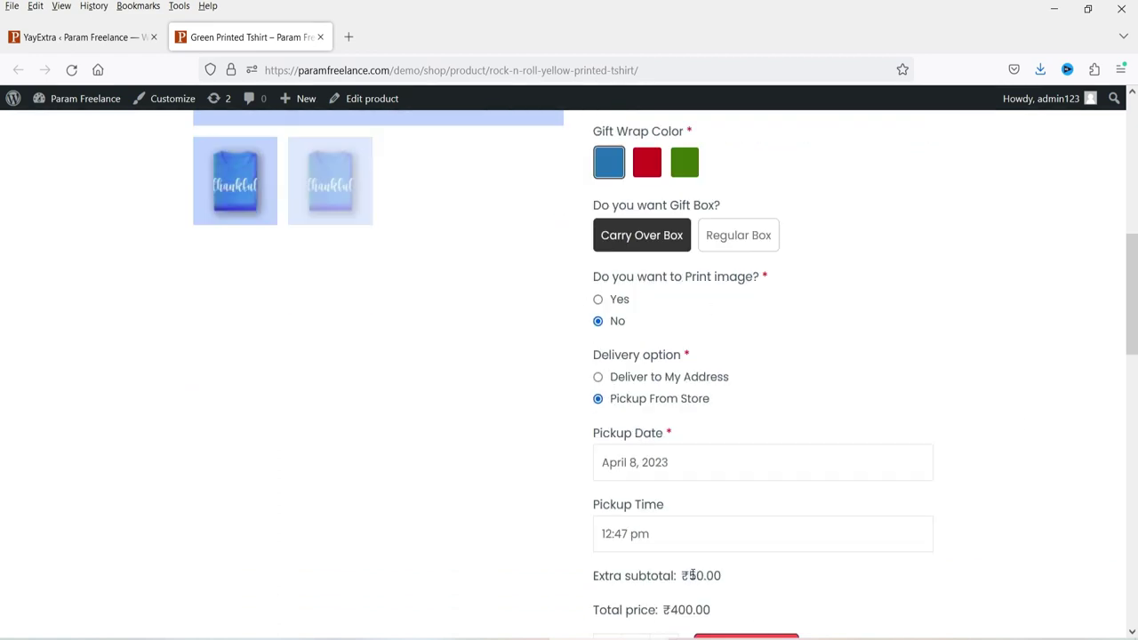
click(598, 301)
scroll(737, 373, down, 5)
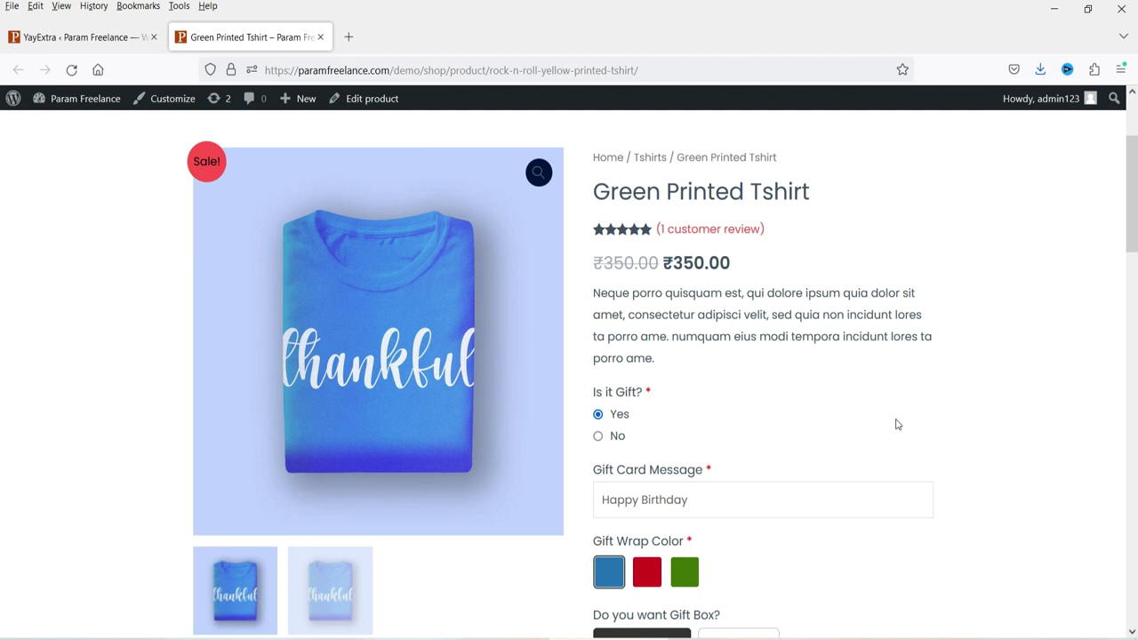
Switch to the YayExtra settings page and examine the Gift Item set's options and action sets
click(53, 37)
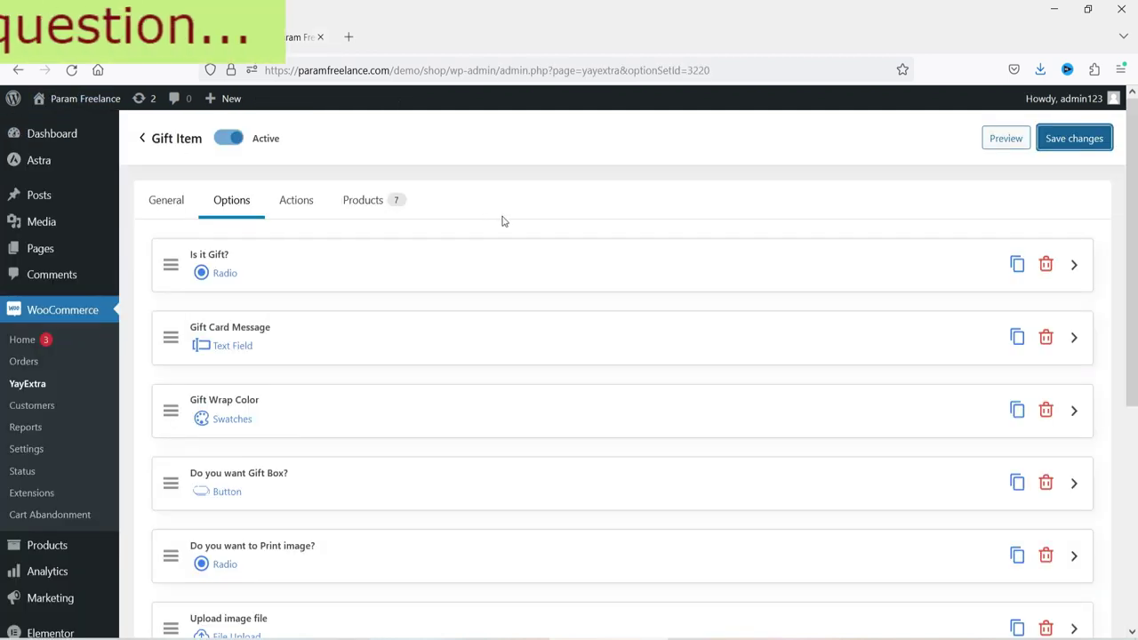
scroll(305, 280, down, 2)
scroll(305, 281, up, 2)
click(298, 208)
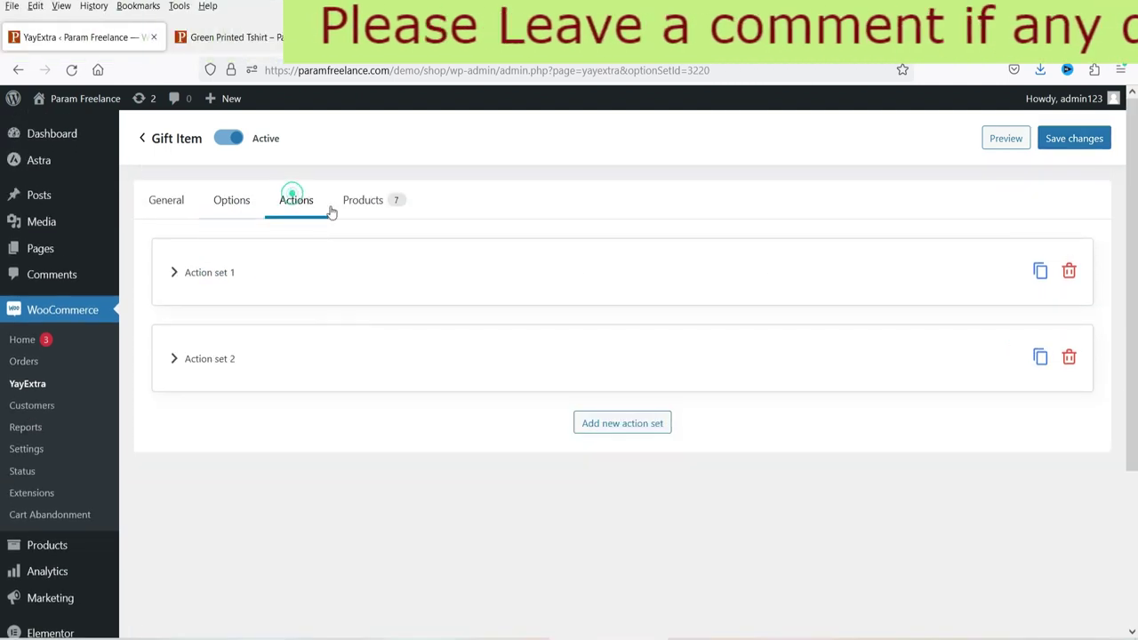
click(231, 200)
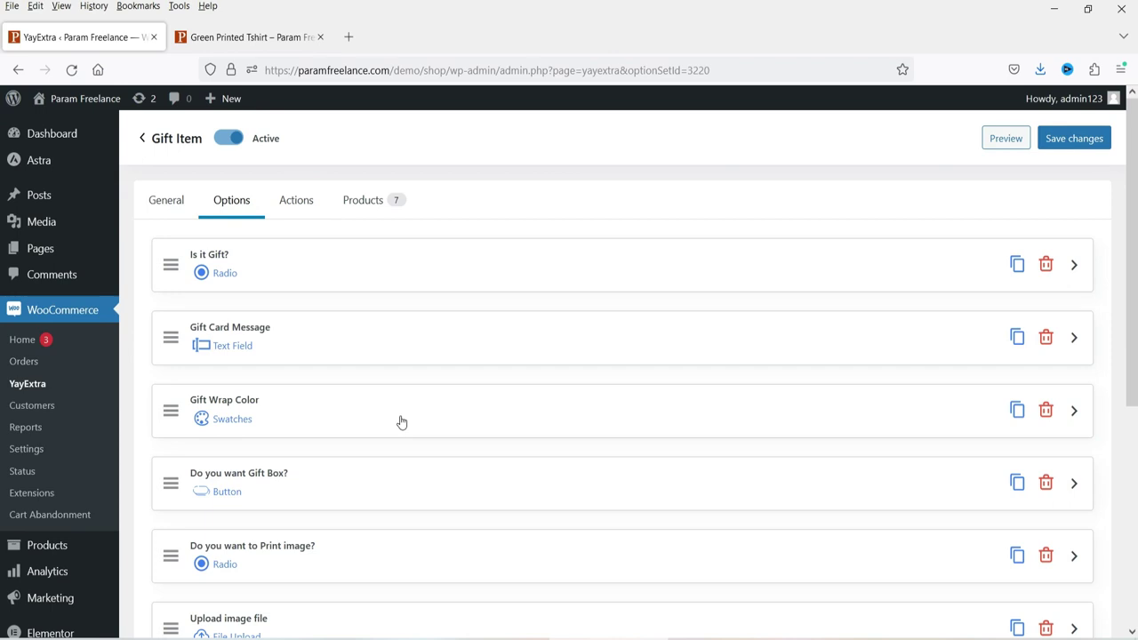
Expand the "Is it Gift?" option and look through the available option types, keeping Radio button
click(533, 265)
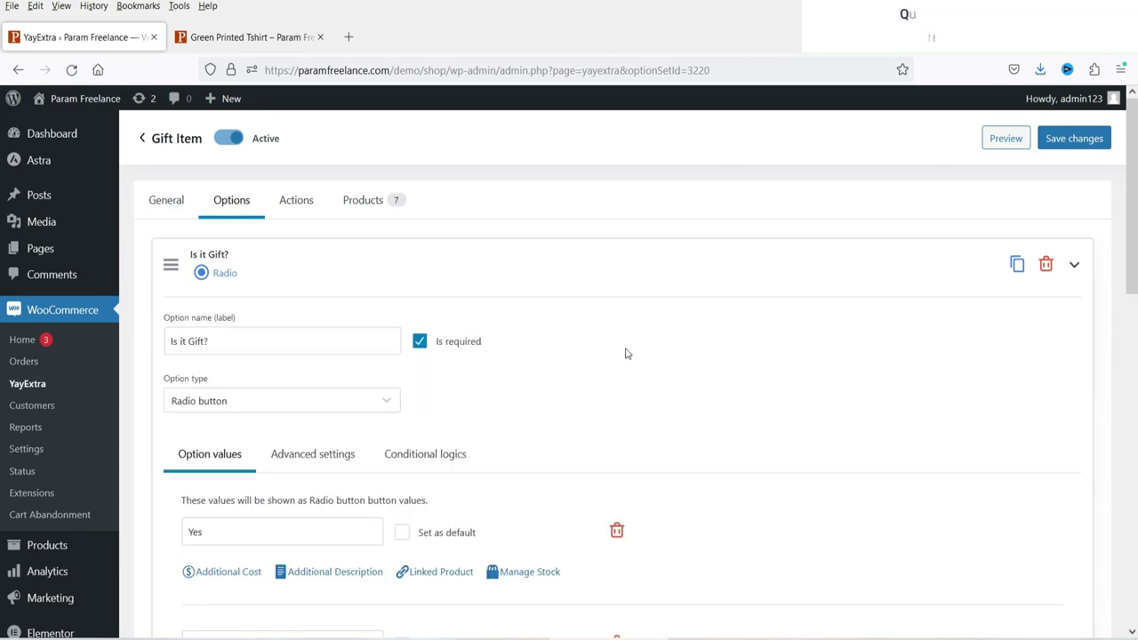
click(329, 402)
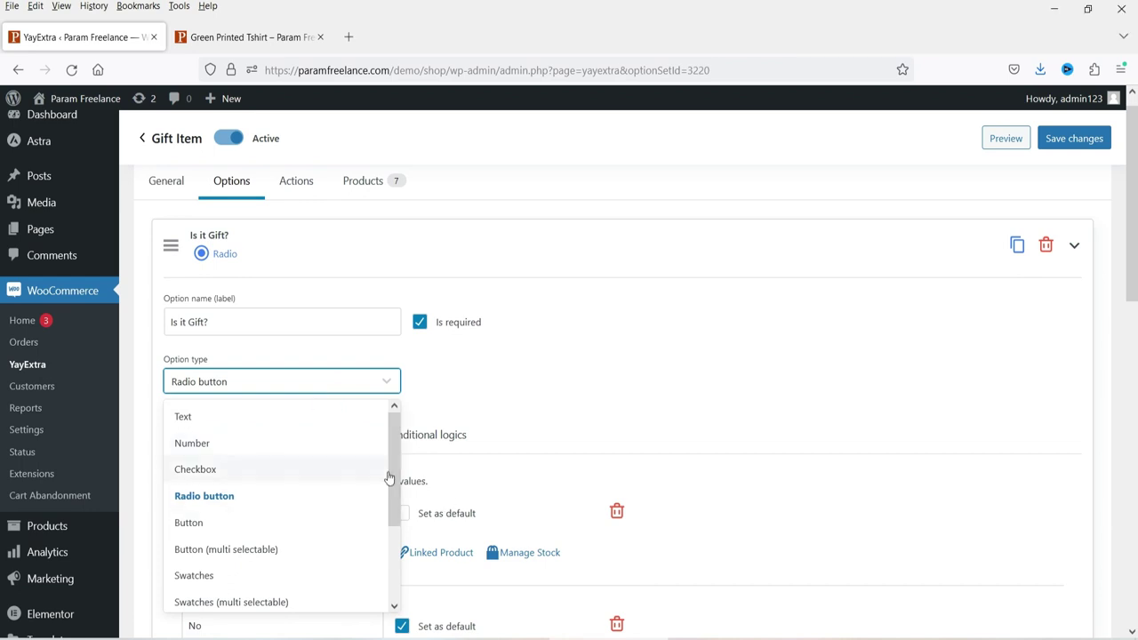
drag(387, 477, 401, 440)
click(659, 379)
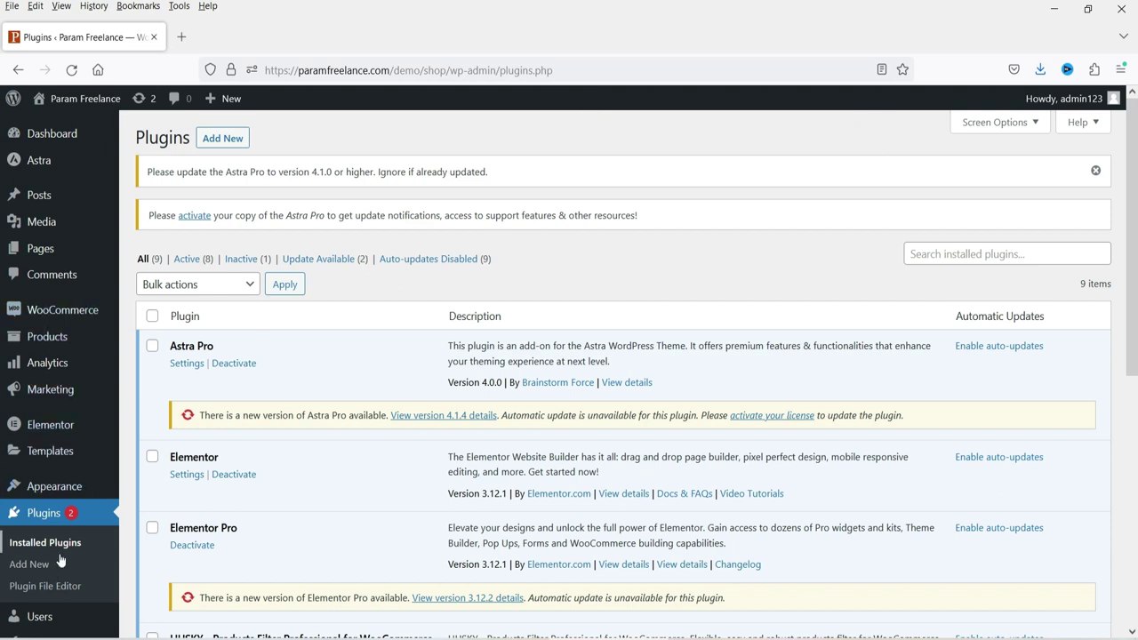
Search the plugin directory for "woocommerce extra product" from the page for adding new plugins
click(24, 567)
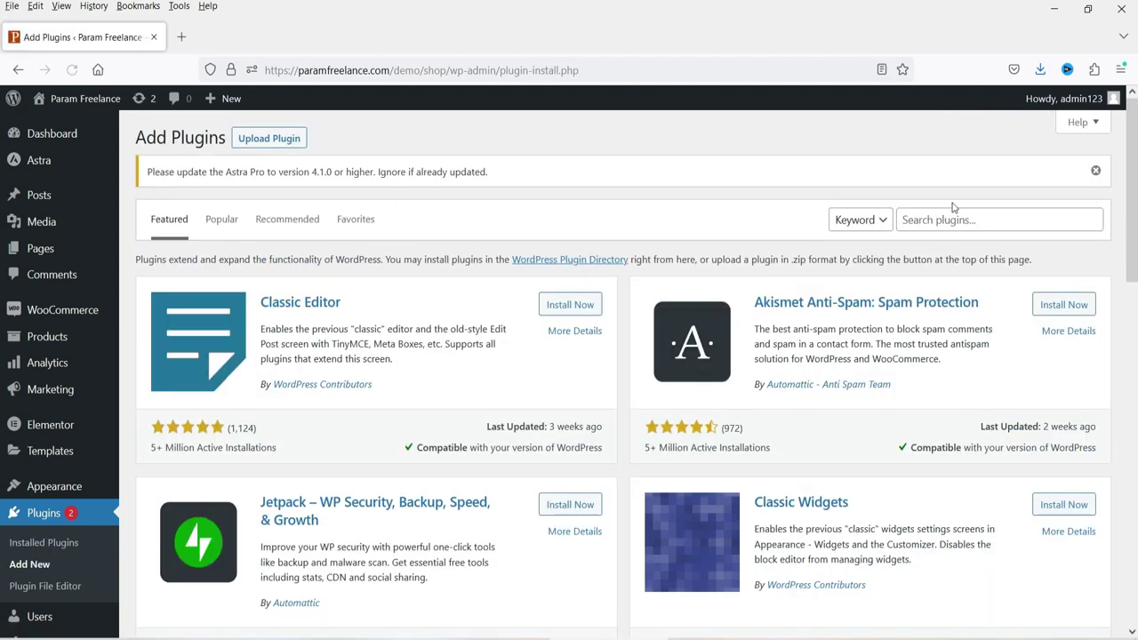
click(921, 221)
text(wpo)
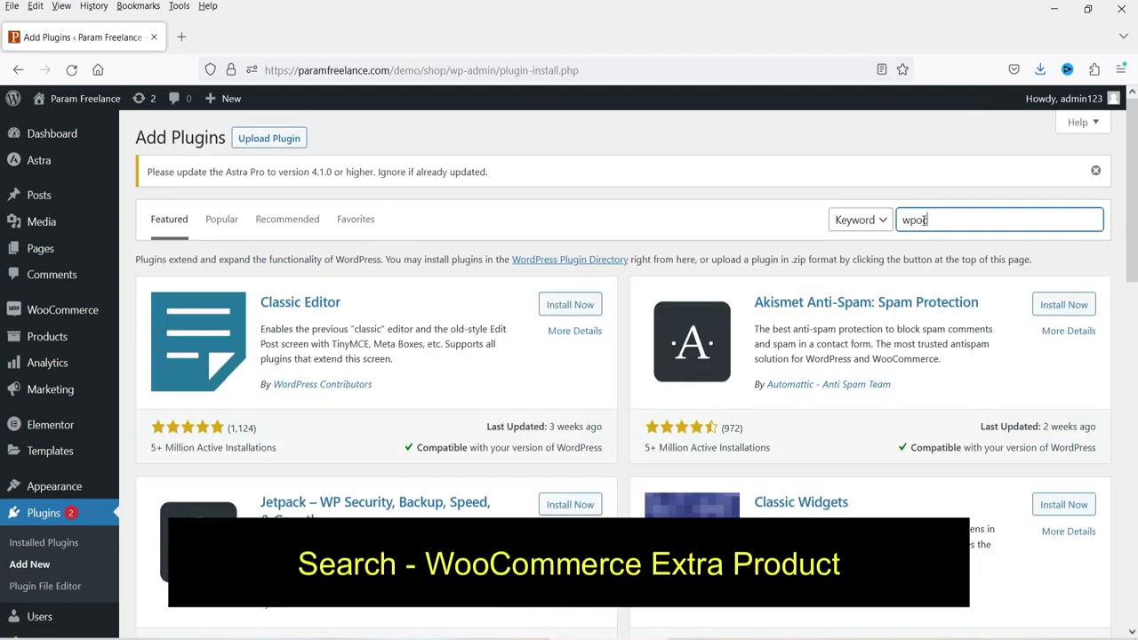
key(BackSpace)
key(BackSpace)
text(oocommerce produc)
key(BackSpace)
key(BackSpace)
key(BackSpace)
key(BackSpace)
key(BackSpace)
key(BackSpace)
text(extra product)
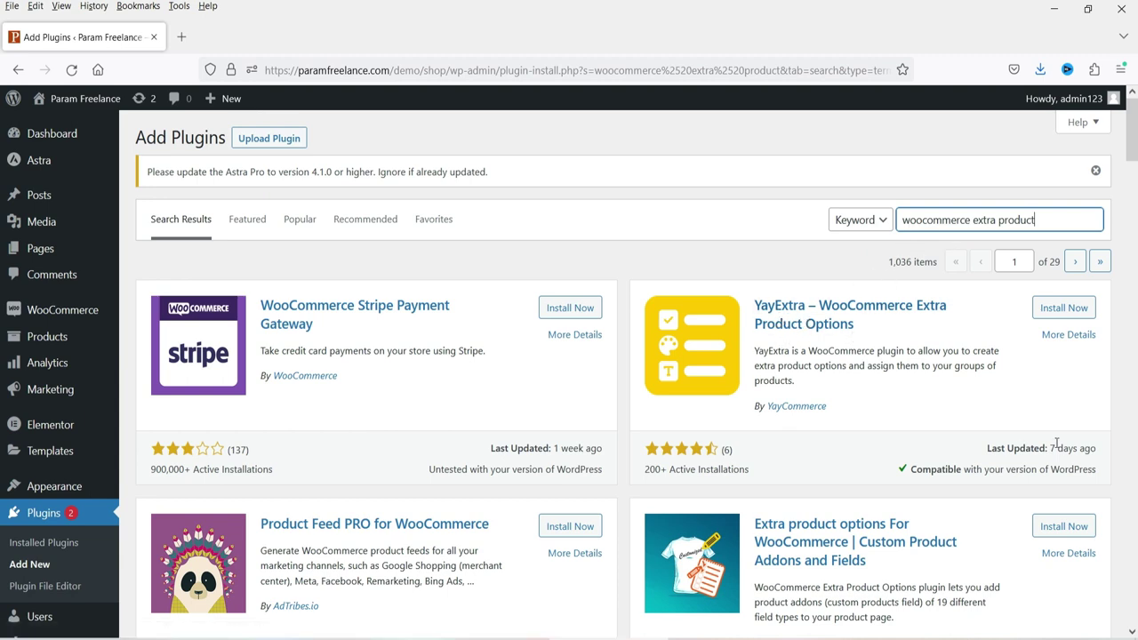
Install and activate the YayExtra – WooCommerce Extra Product Options plugin, and open its page under WooCommerce
click(1063, 308)
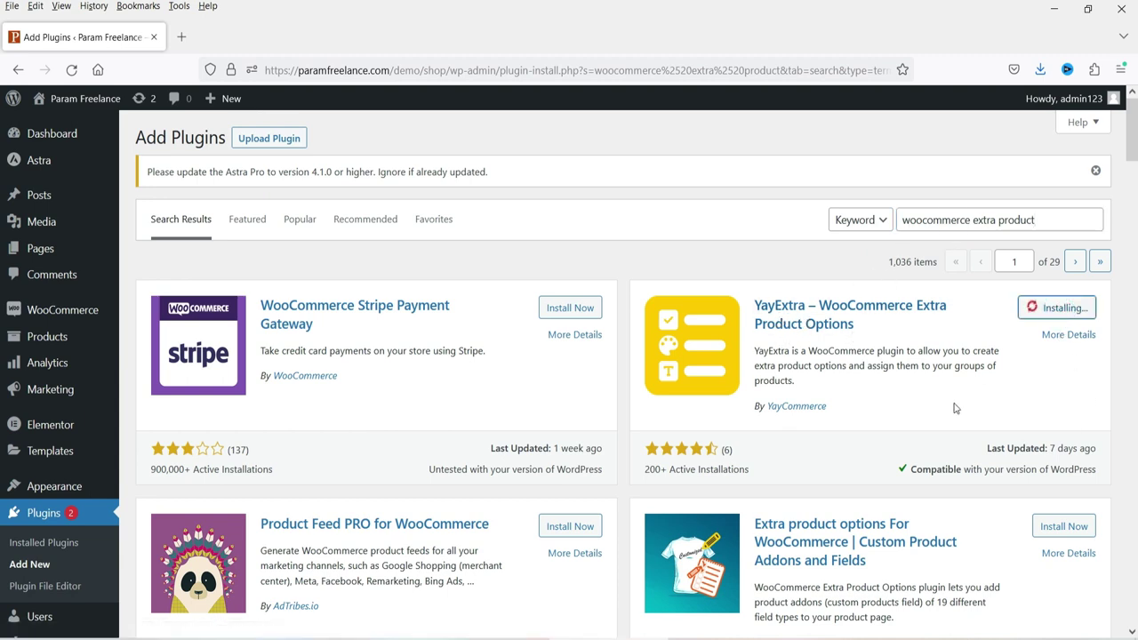
click(1070, 308)
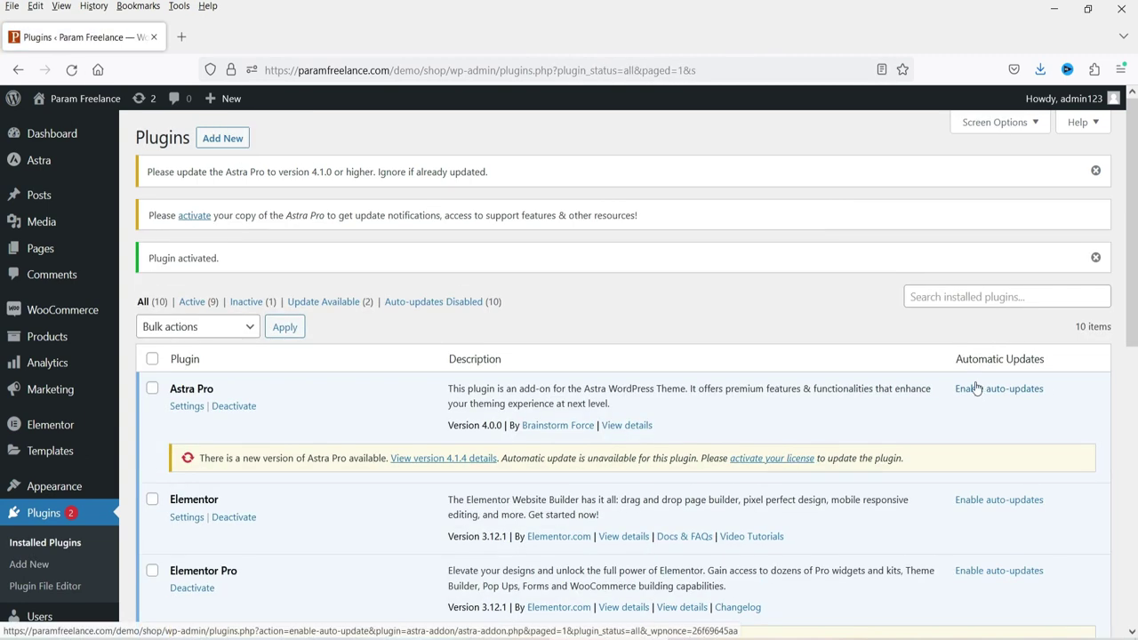
mouse_move(51, 324)
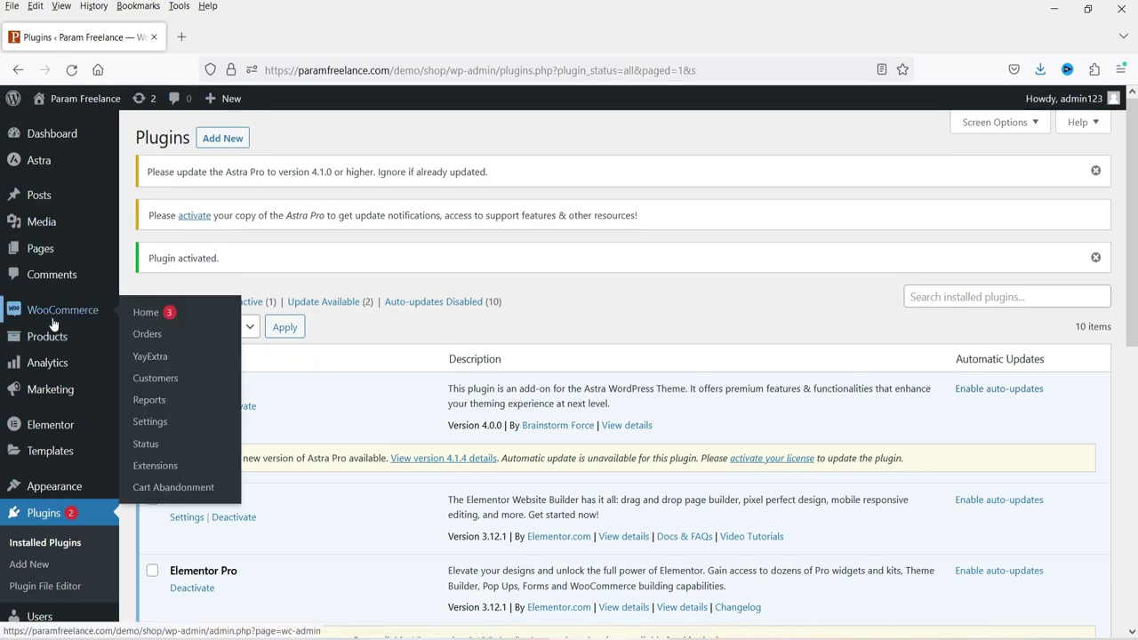
click(158, 362)
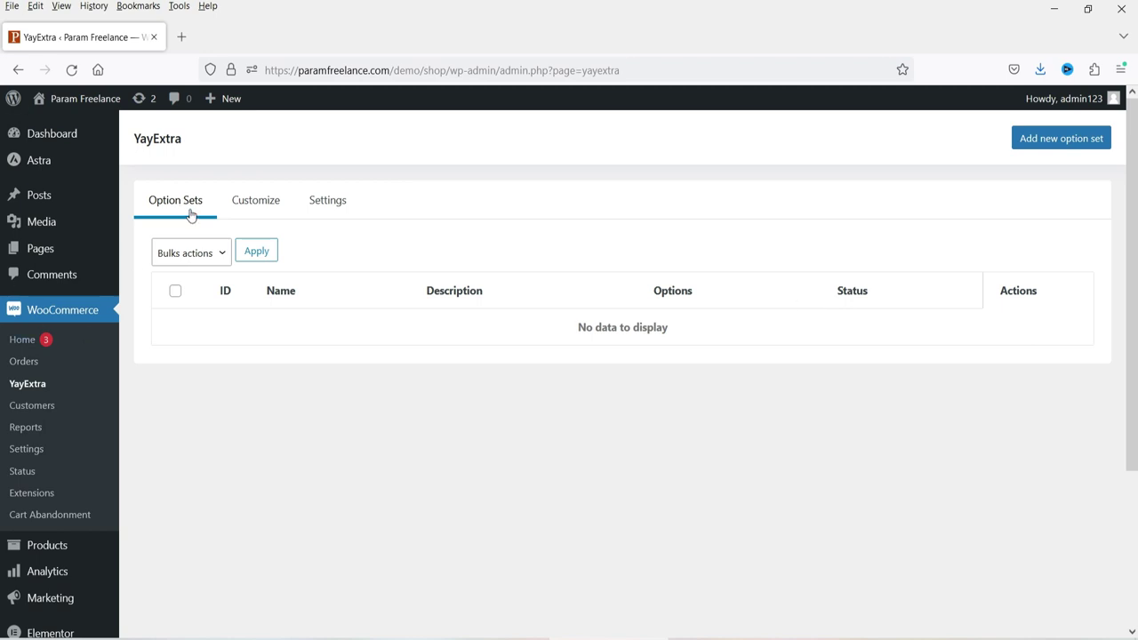
Examine YayExtra's general settings and its customization options for fonts, and return to the option sets list
click(341, 207)
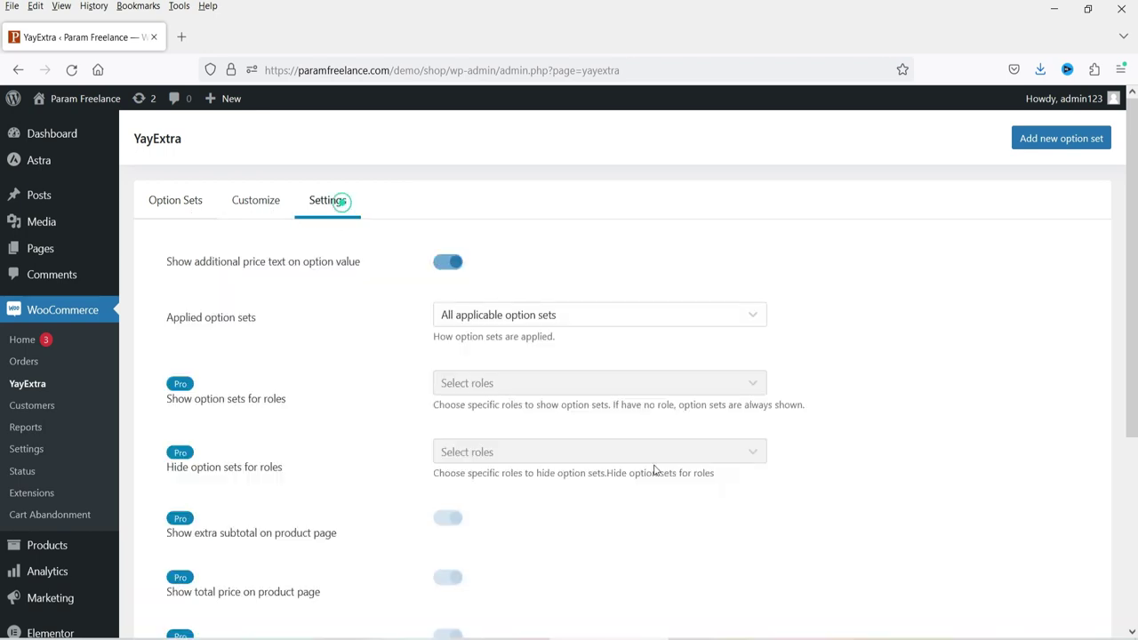
scroll(323, 339, down, 1)
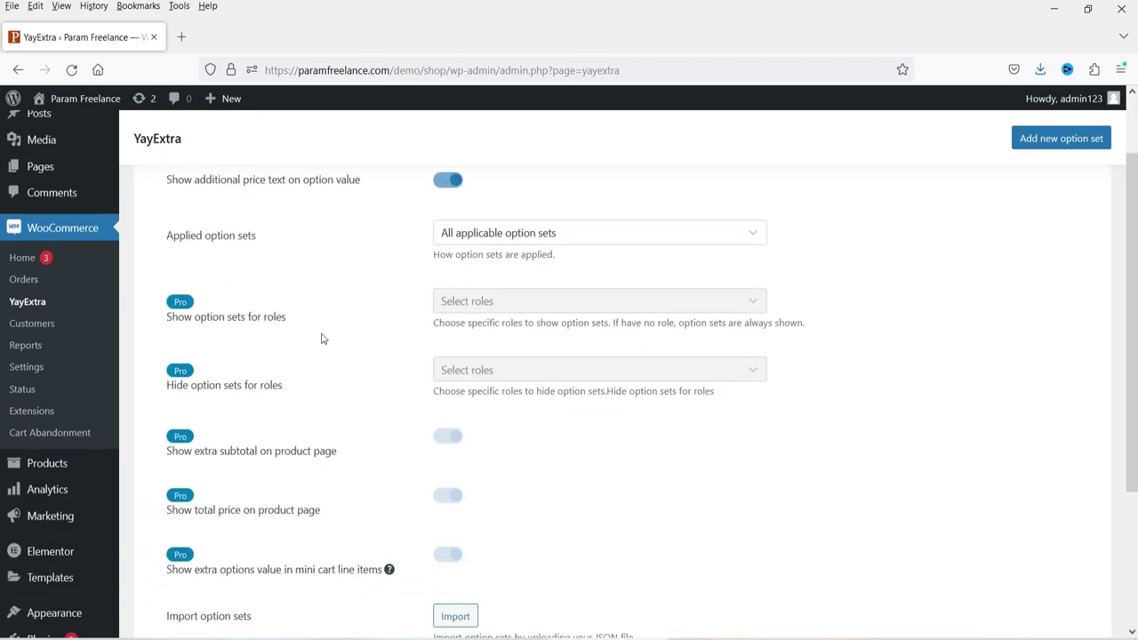
scroll(267, 329, down, 4)
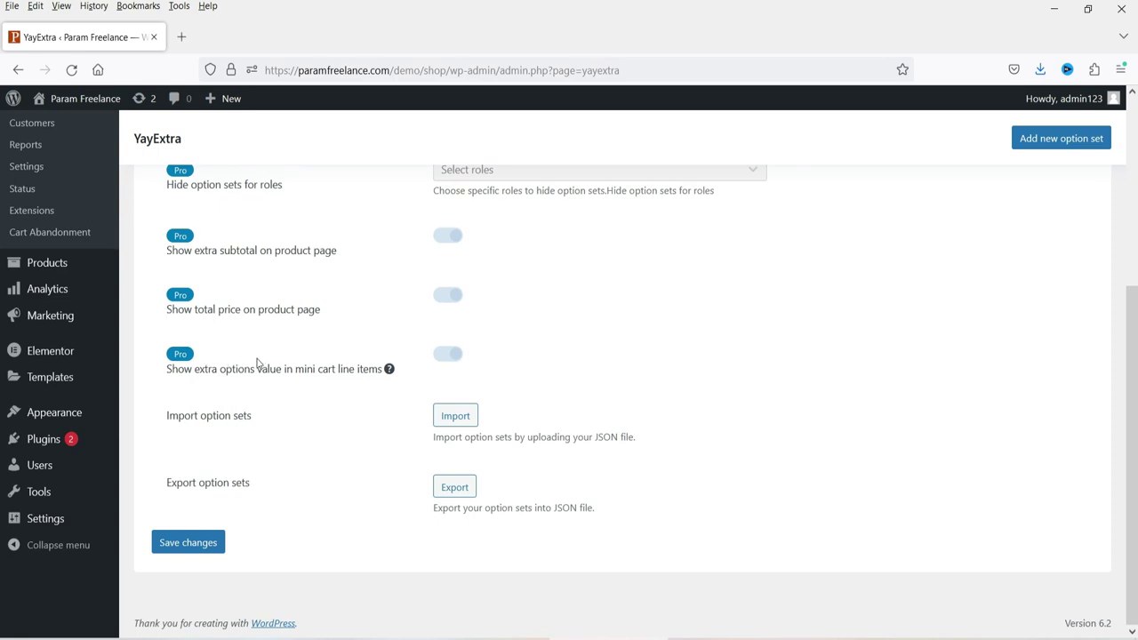
scroll(240, 356, up, 4)
scroll(689, 294, up, 1)
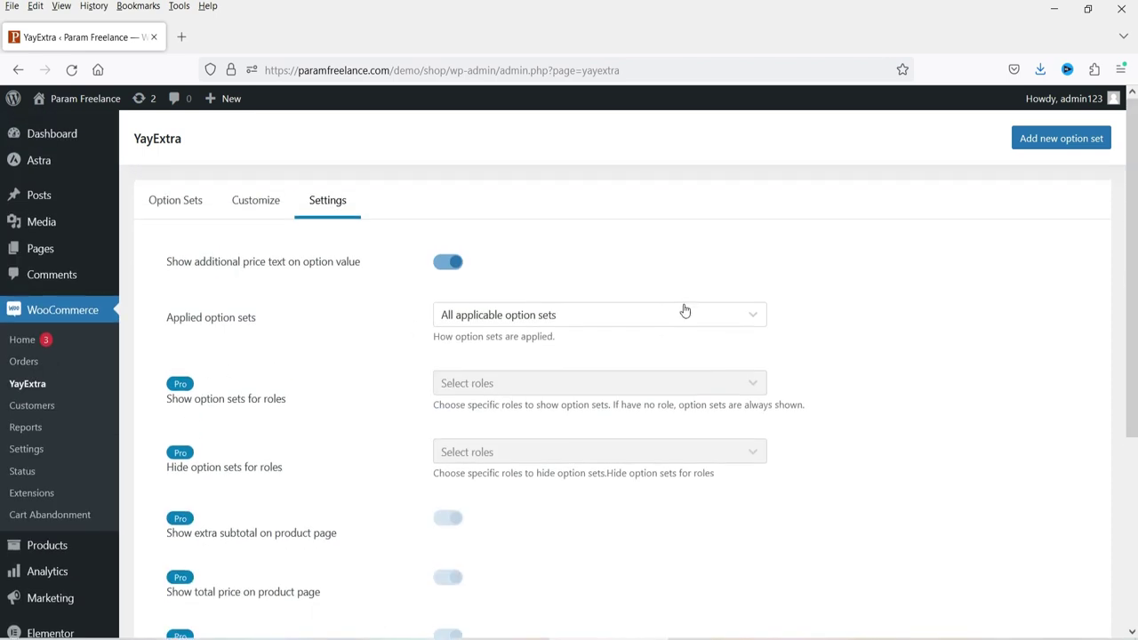
click(254, 198)
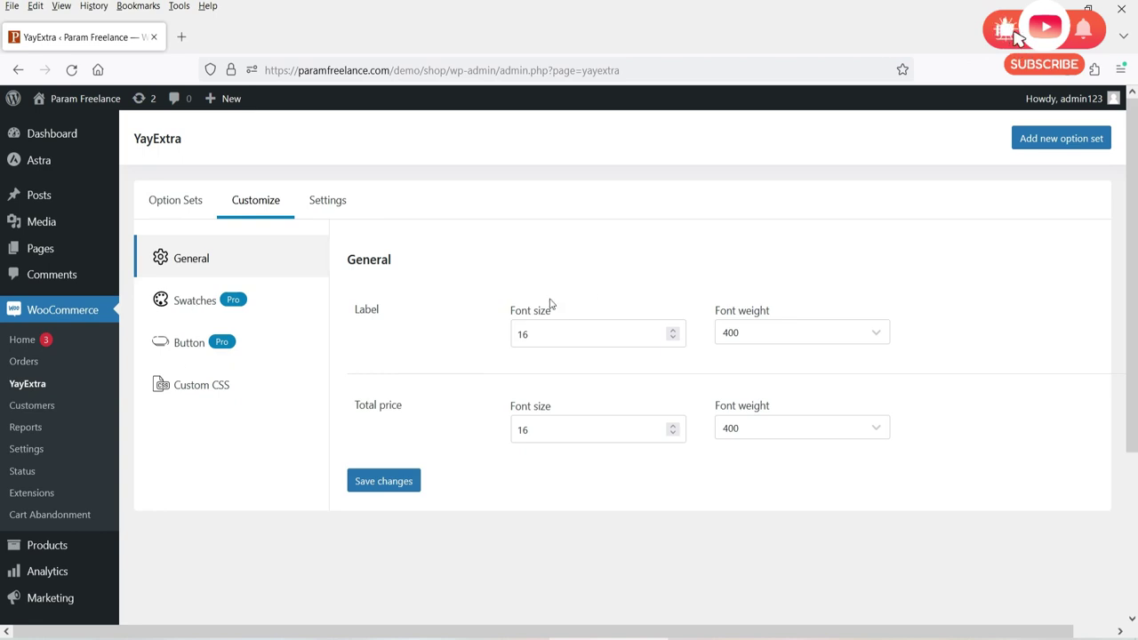
click(180, 195)
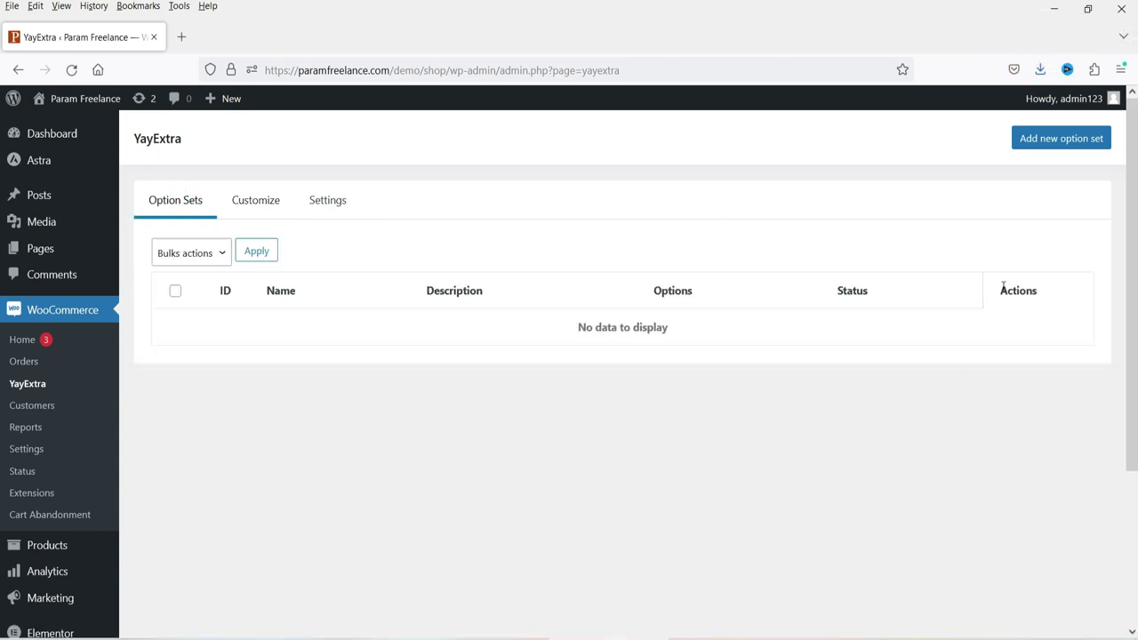
Create an option set named "Gift Item" with the description "Gift Item settings." and save it
click(1050, 142)
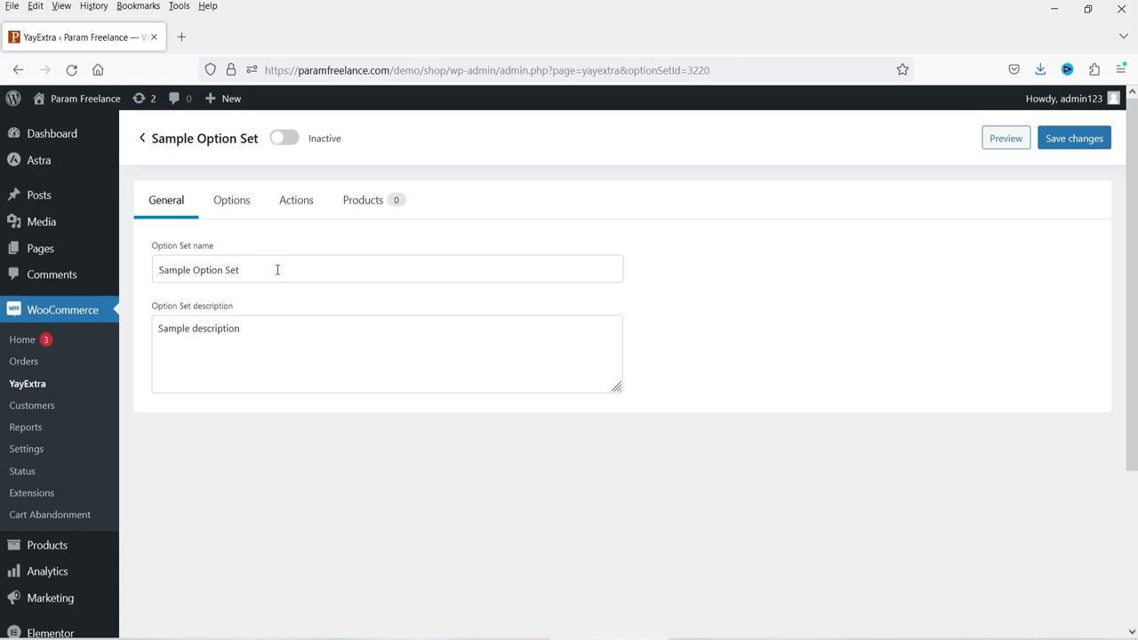
click(277, 267)
triple_click(275, 264)
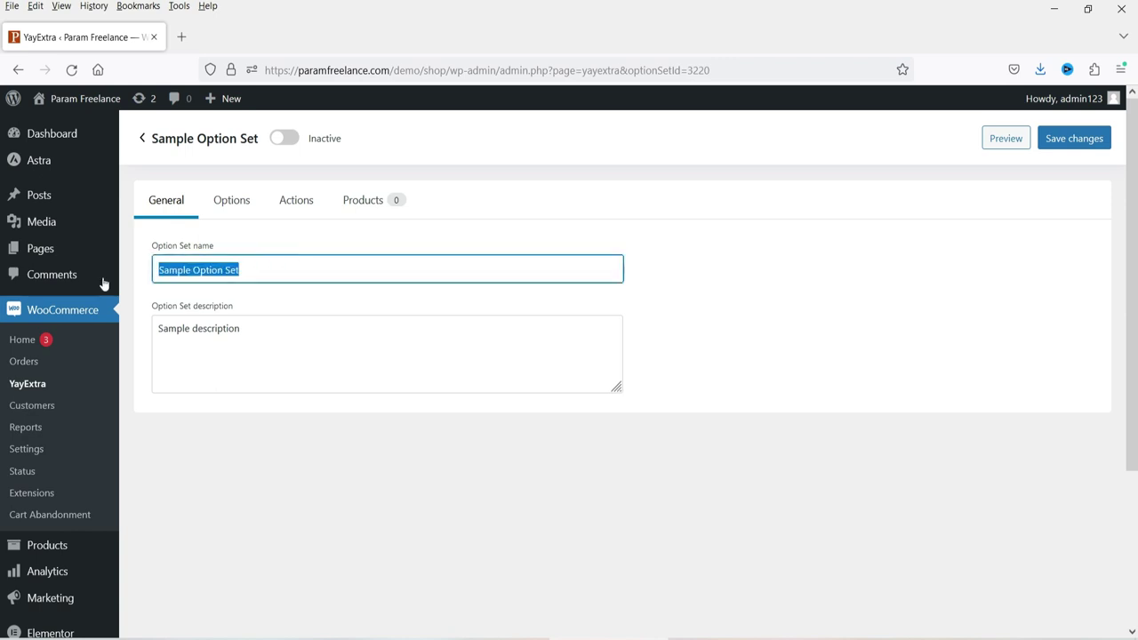
text(Gift Item)
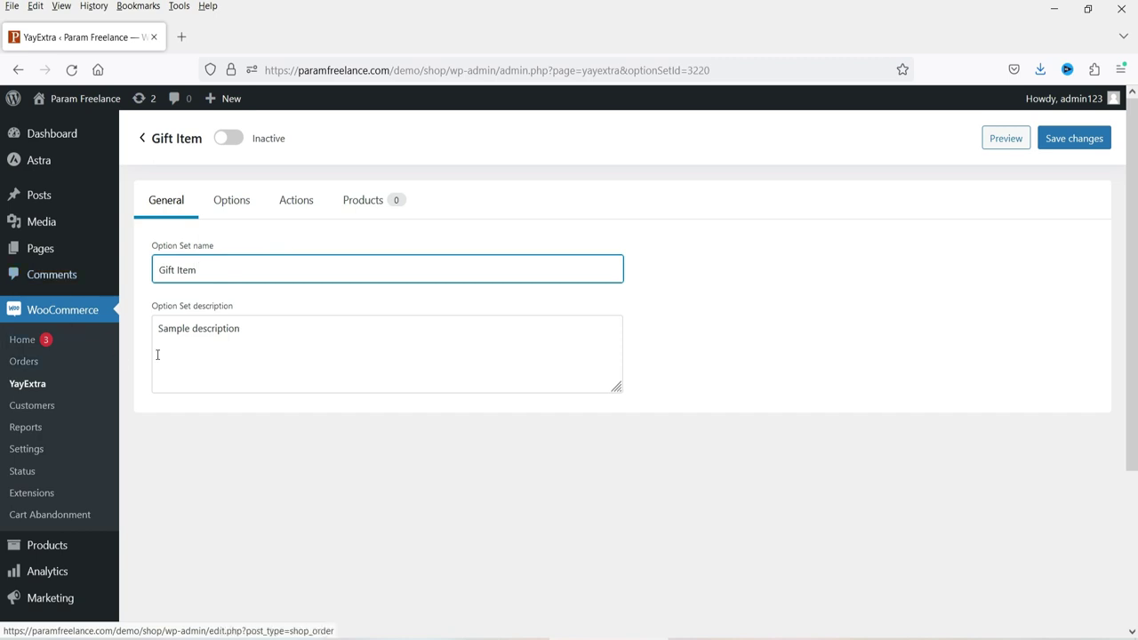
drag(157, 351, 252, 338)
text(Gift I)
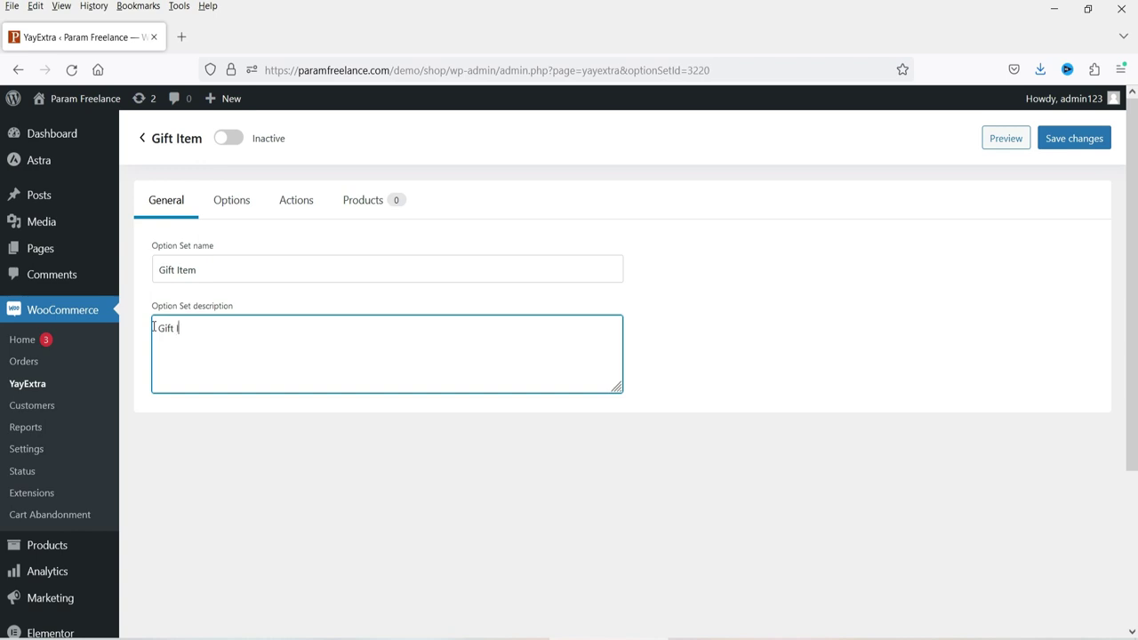
text(tem settings.)
click(1083, 136)
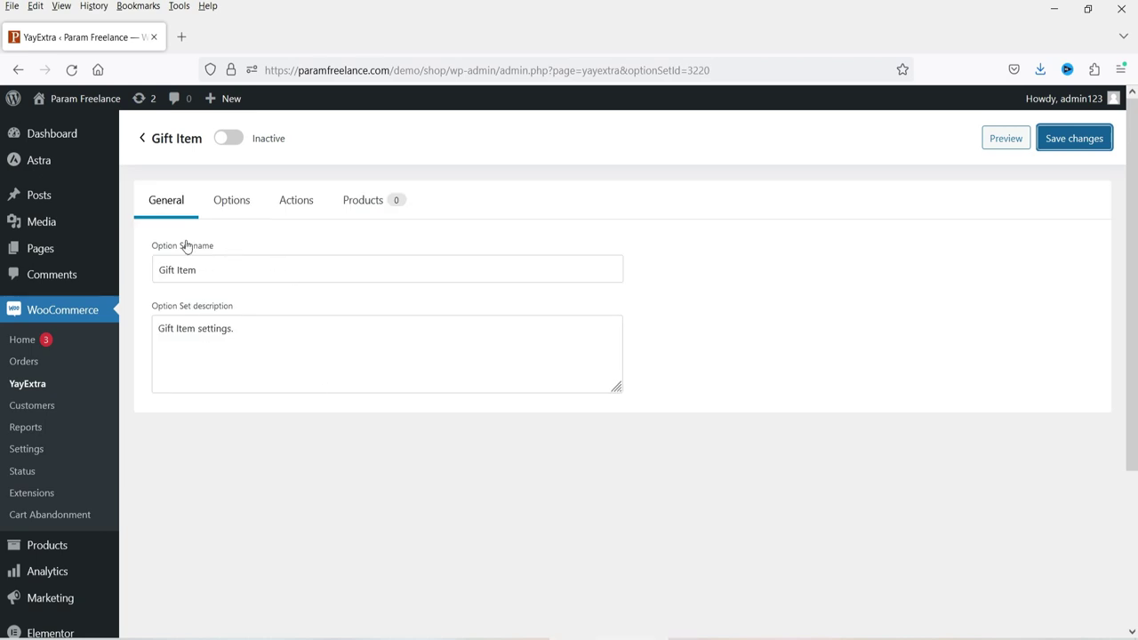
Add a required option labelled "Is it Gift?" to the Gift Item set, with Radio button as its option type
click(238, 207)
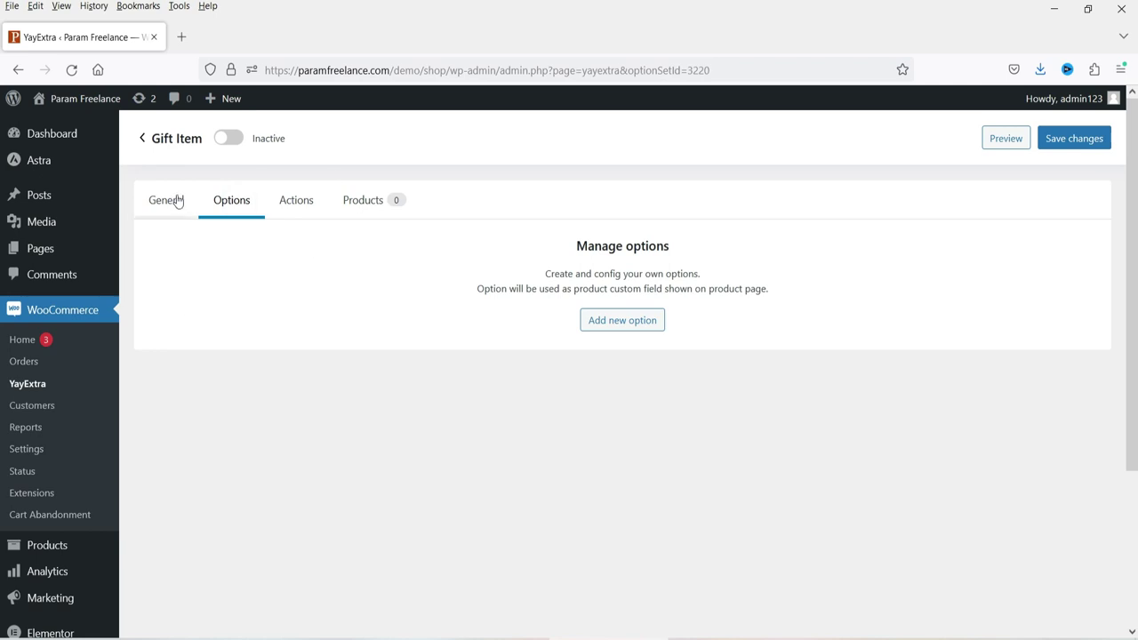
click(638, 326)
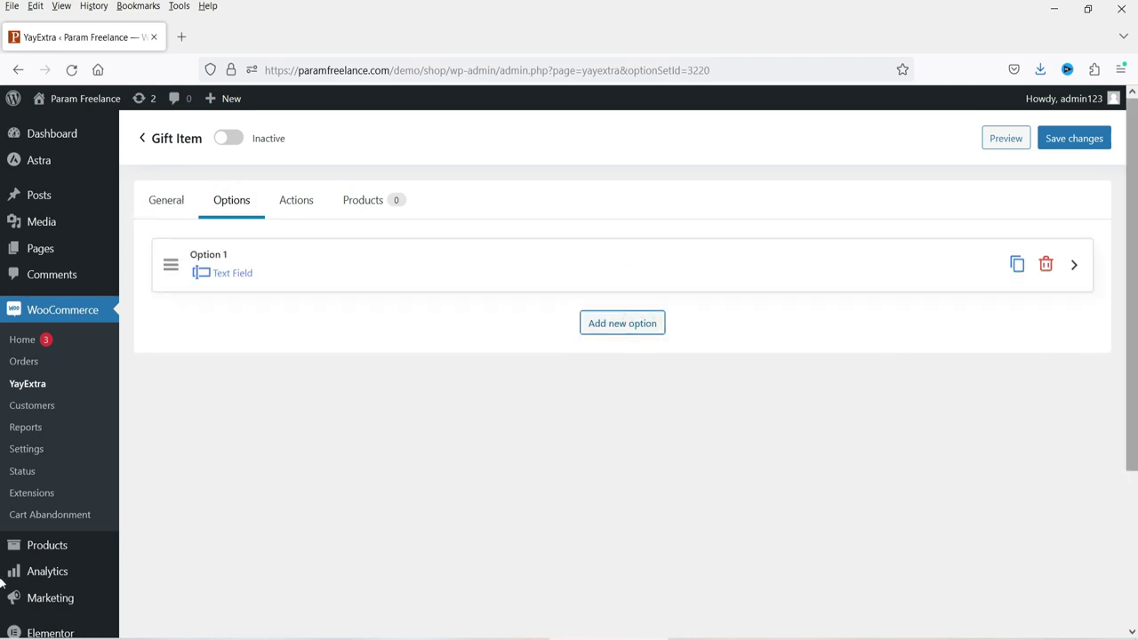
click(228, 277)
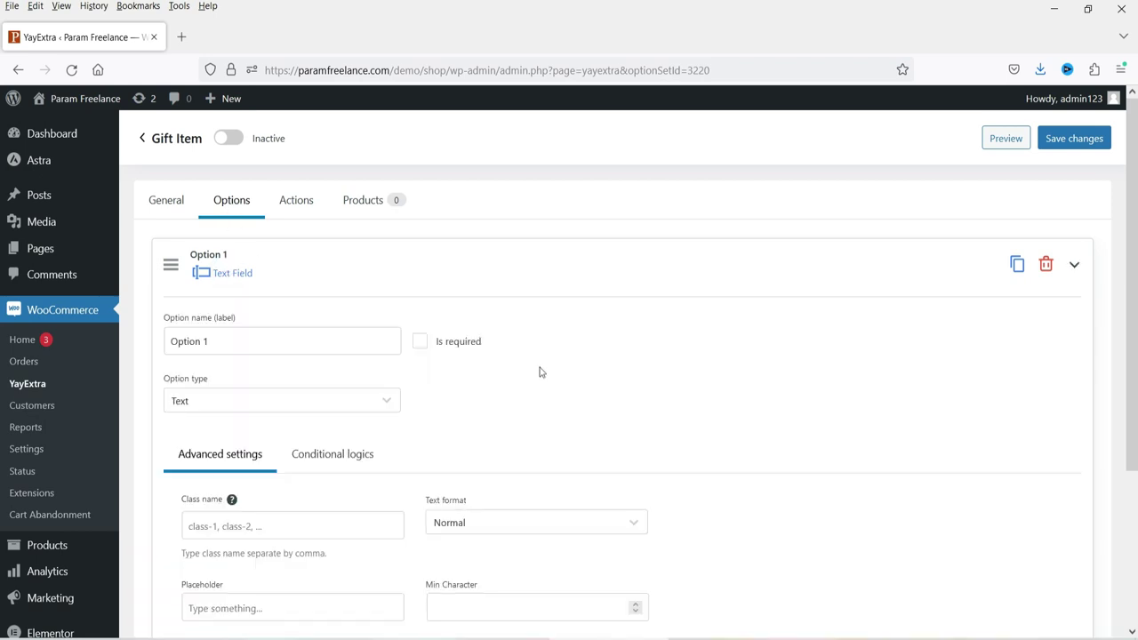
scroll(400, 346, down, 1)
triple_click(231, 259)
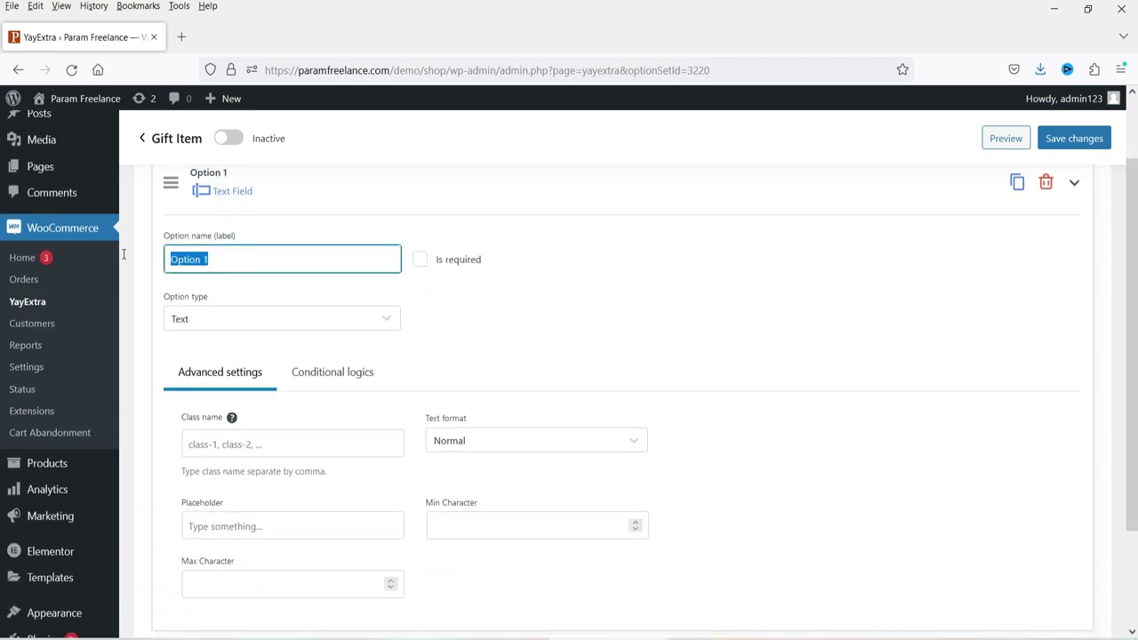
text(Is it Gift?)
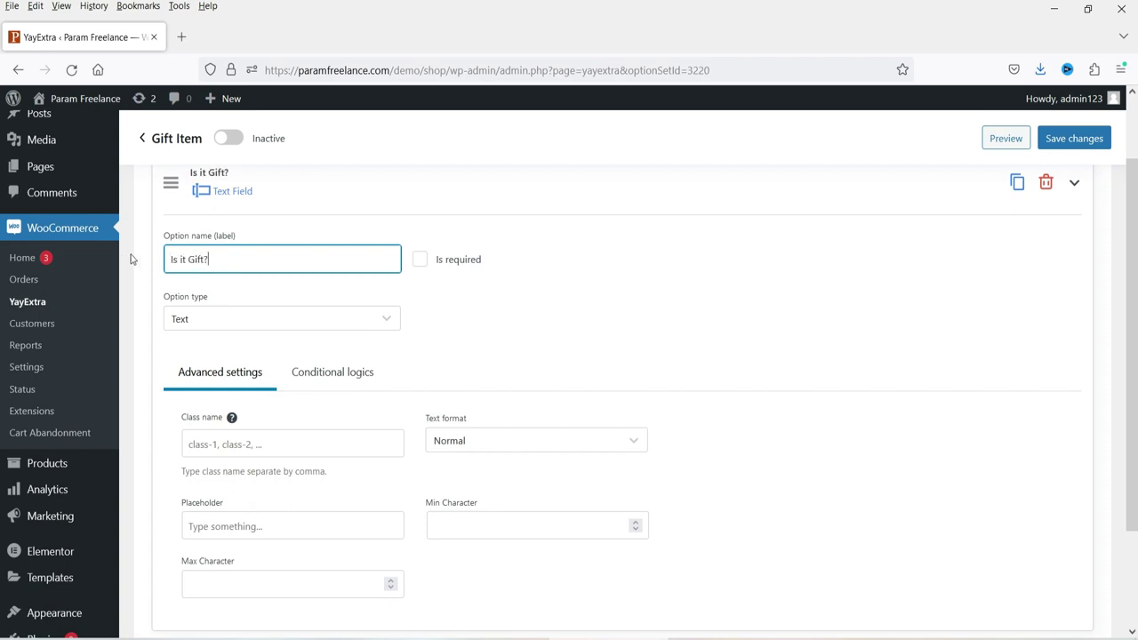
click(419, 259)
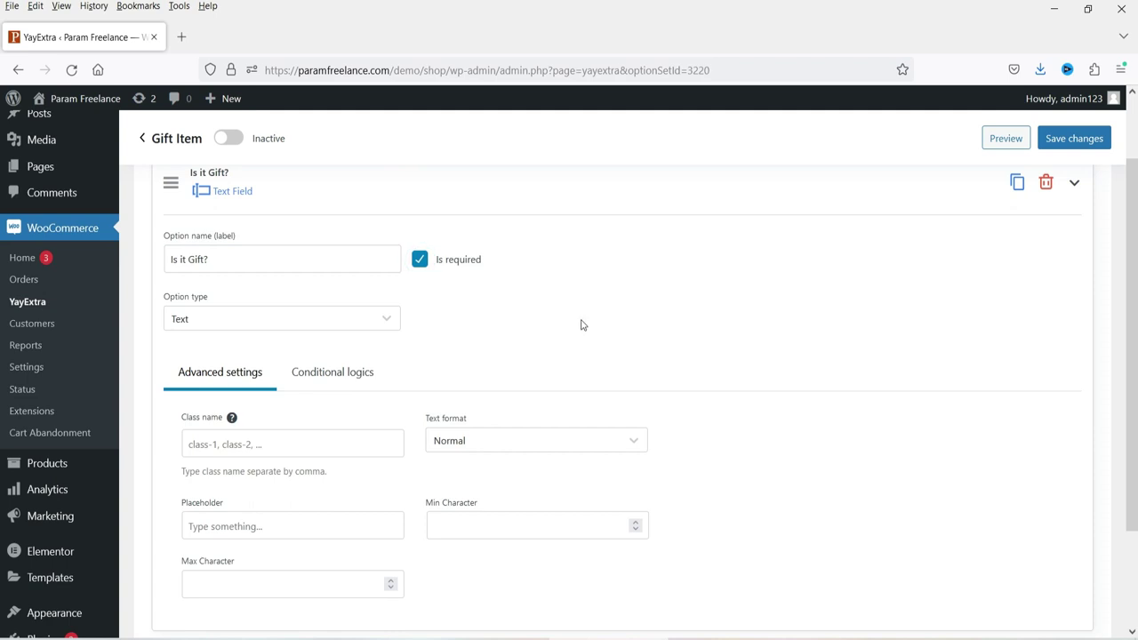
click(317, 322)
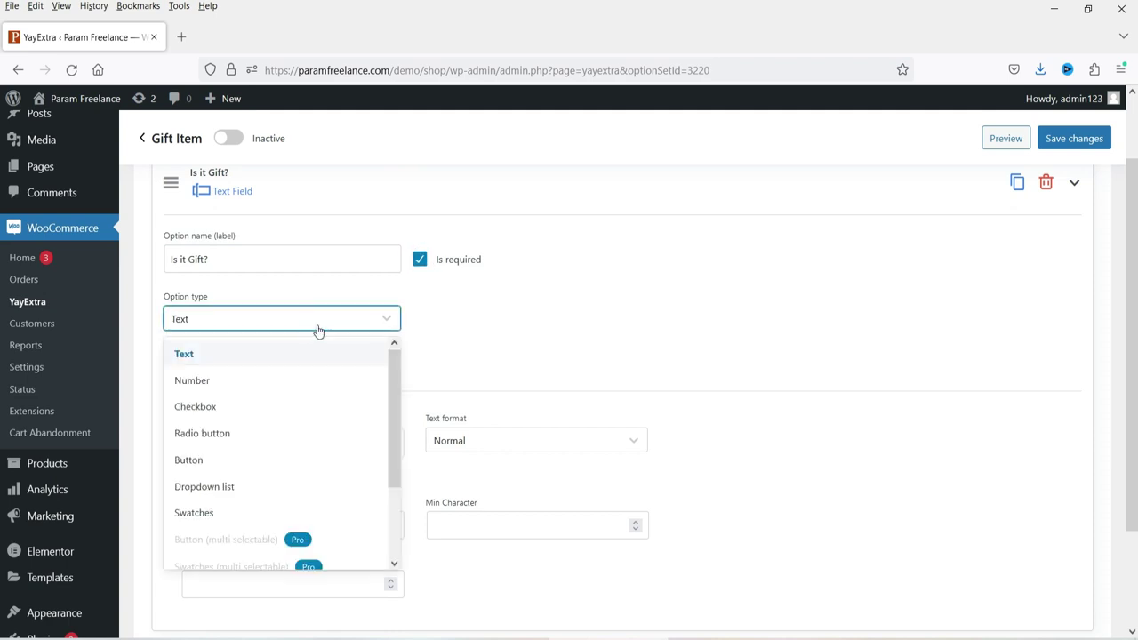
click(293, 433)
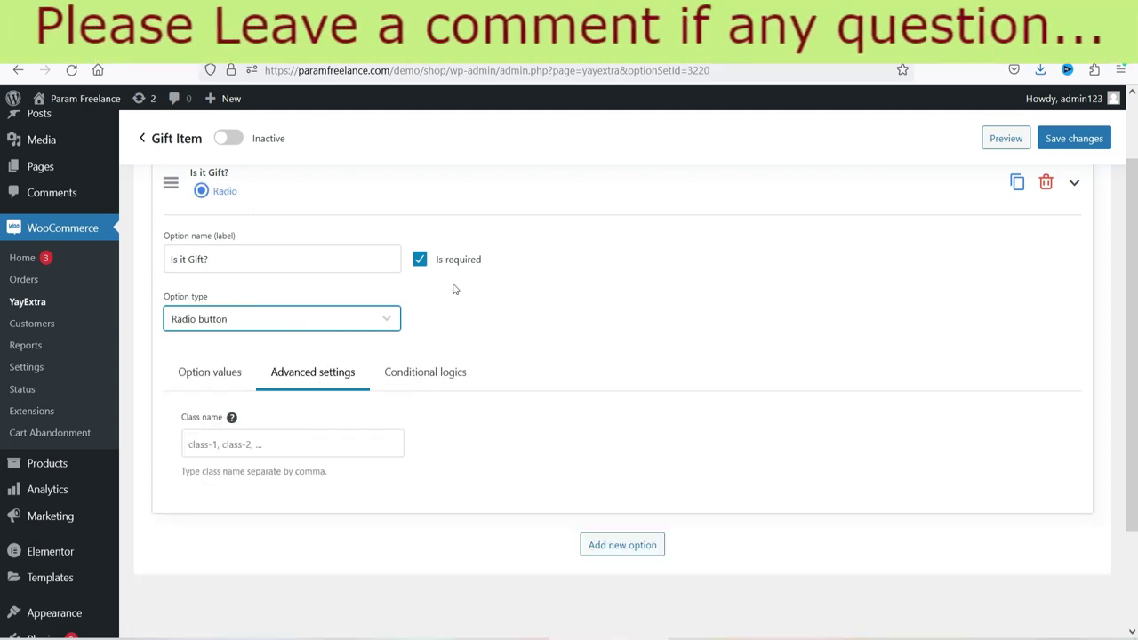
Add the first option value "Yes" to the "Is it Gift?" option
click(197, 384)
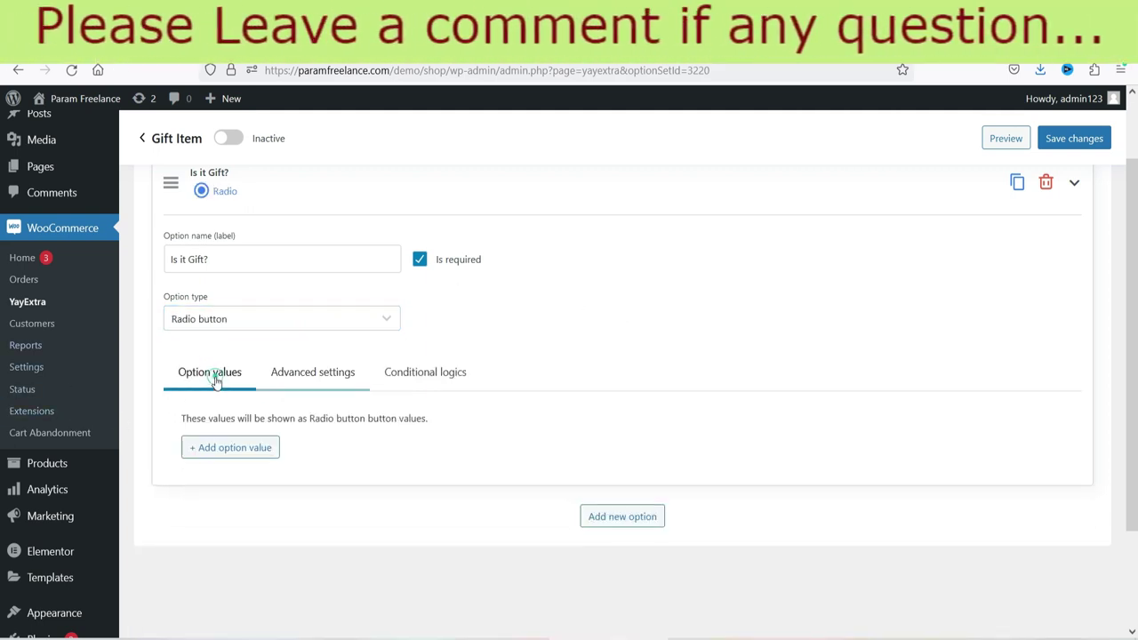
click(230, 447)
triple_click(291, 449)
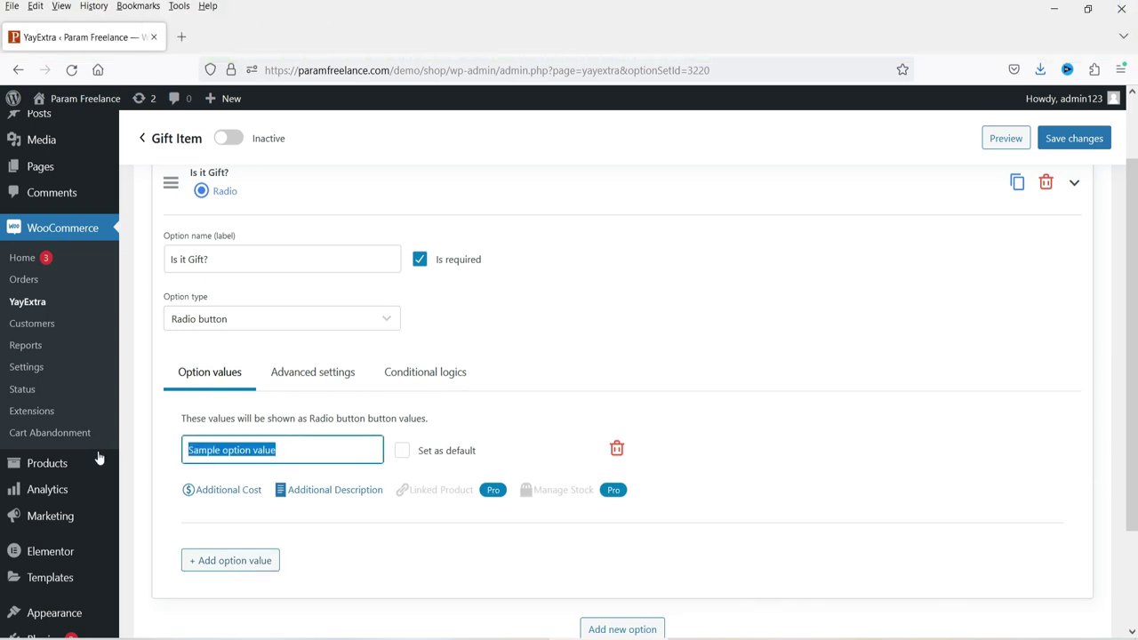
text(Ye)
mouse_move(99, 457)
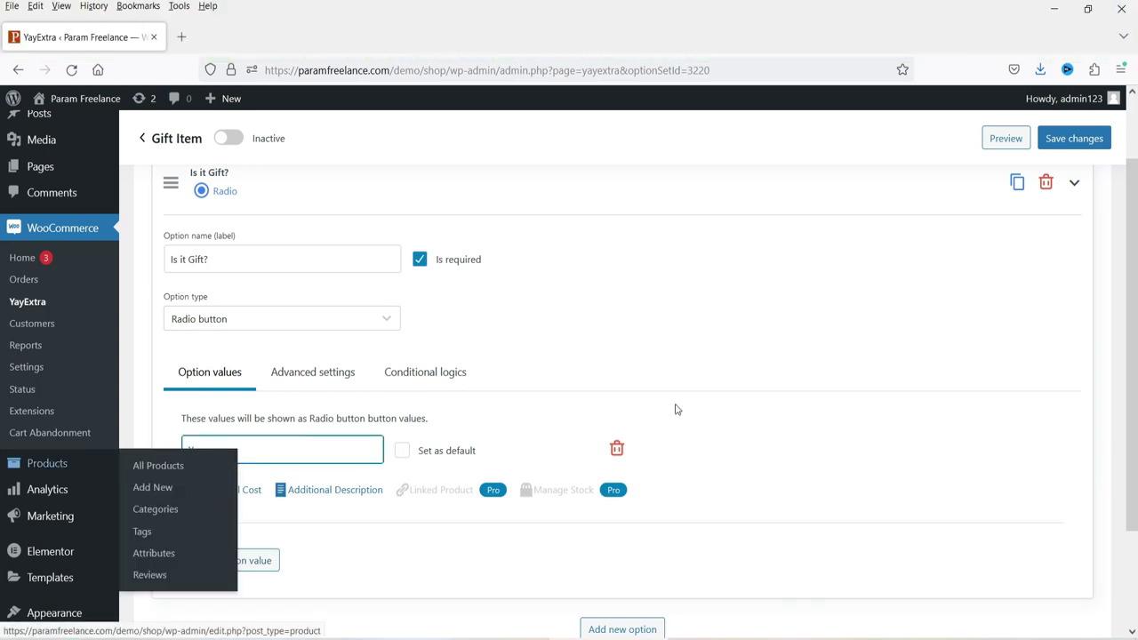
text(s)
click(273, 445)
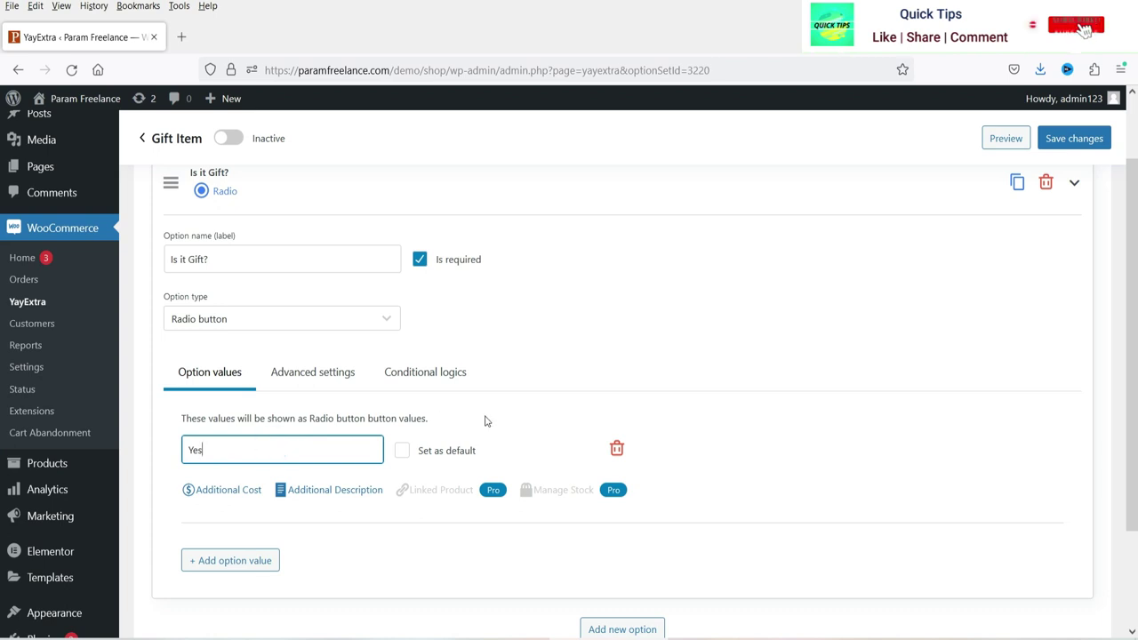
Add a second option value "No" to the "Is it Gift?" option and make it the default
scroll(313, 418, down, 3)
click(254, 432)
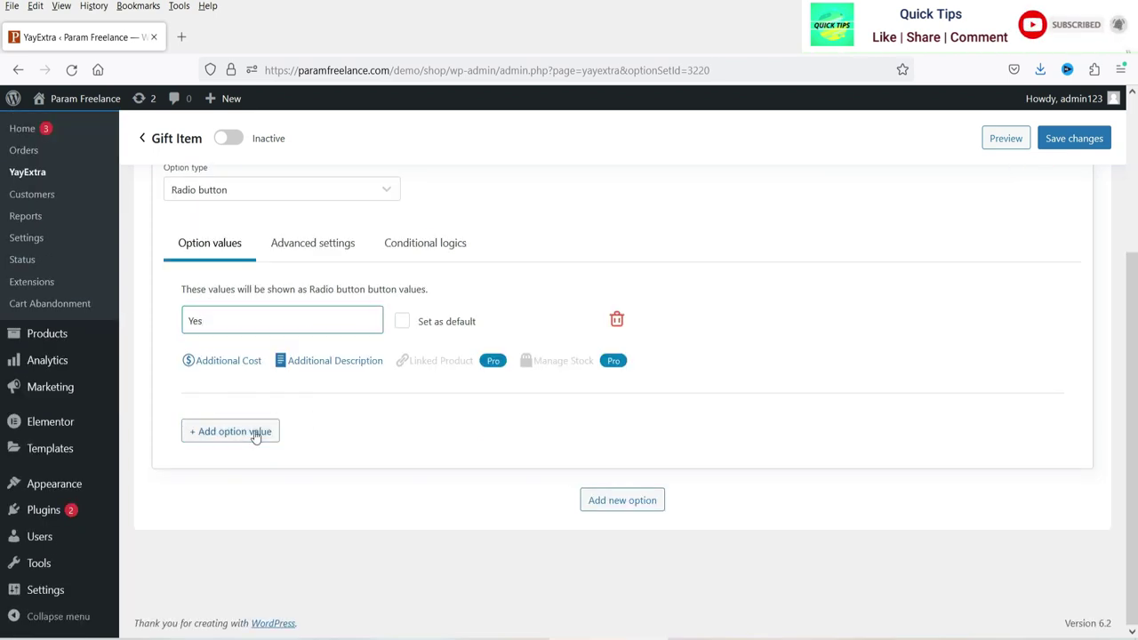
click(289, 437)
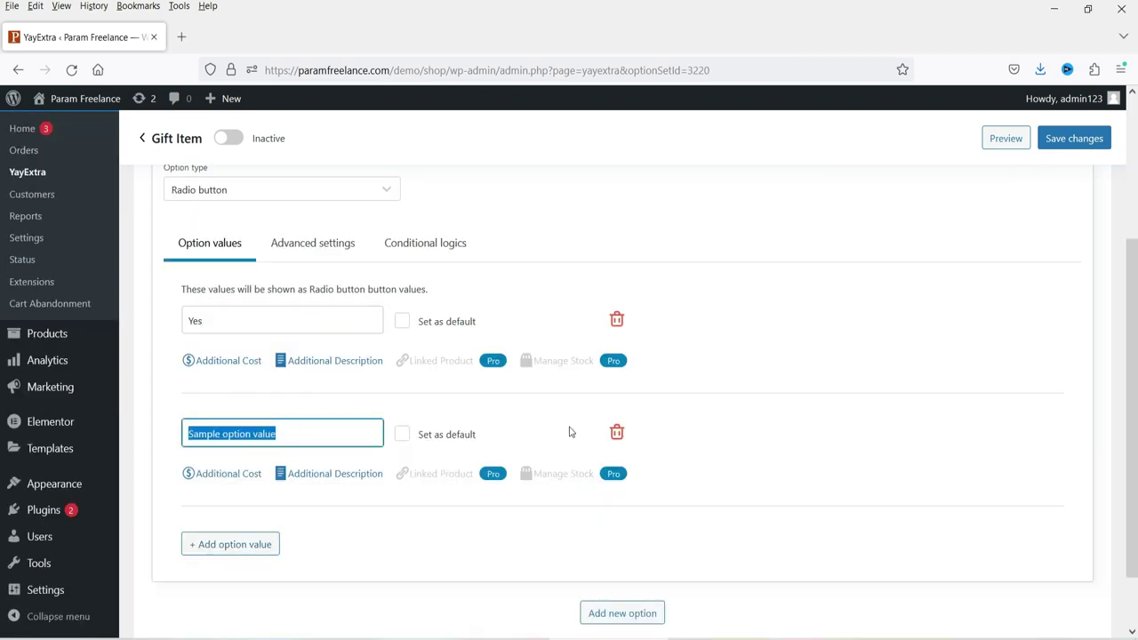
text(N)
key(BackSpace)
text(No)
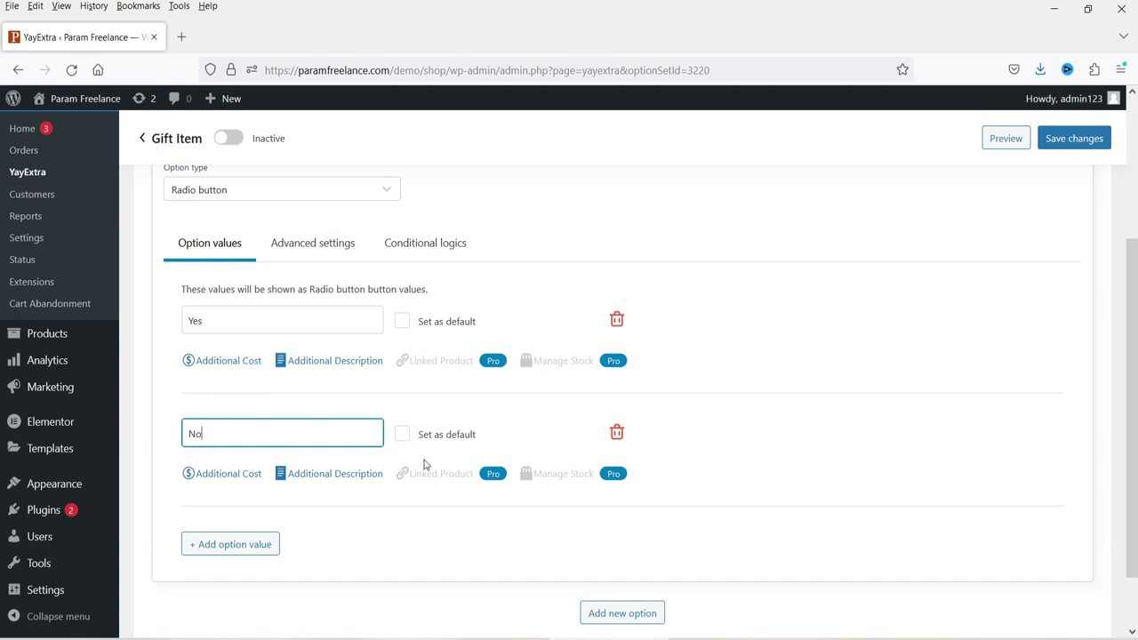
click(402, 434)
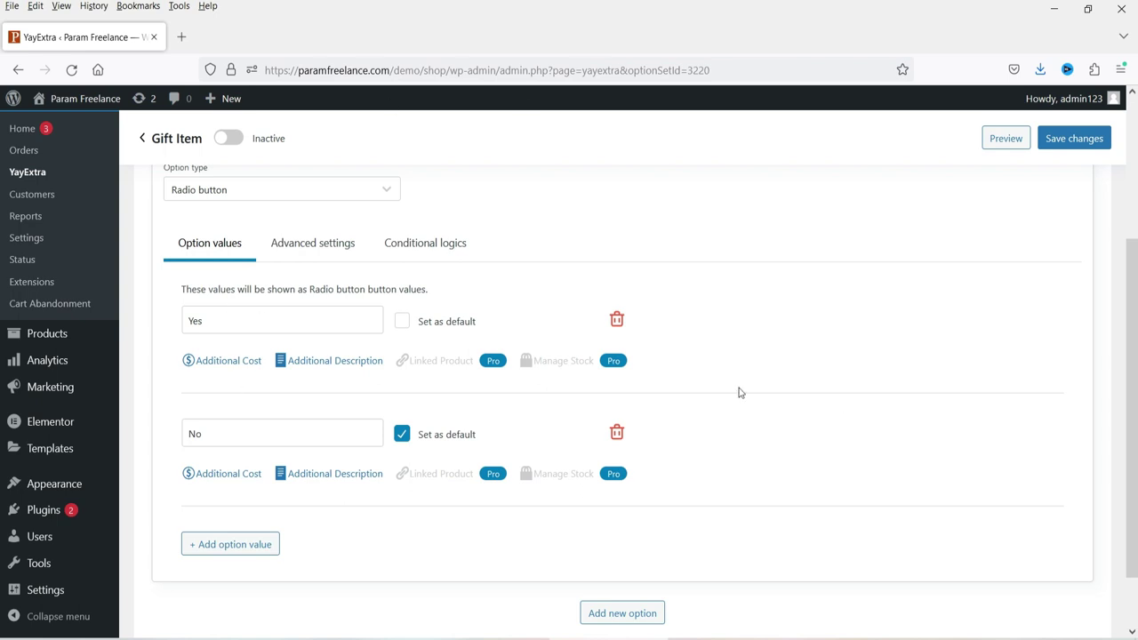
scroll(800, 382, up, 3)
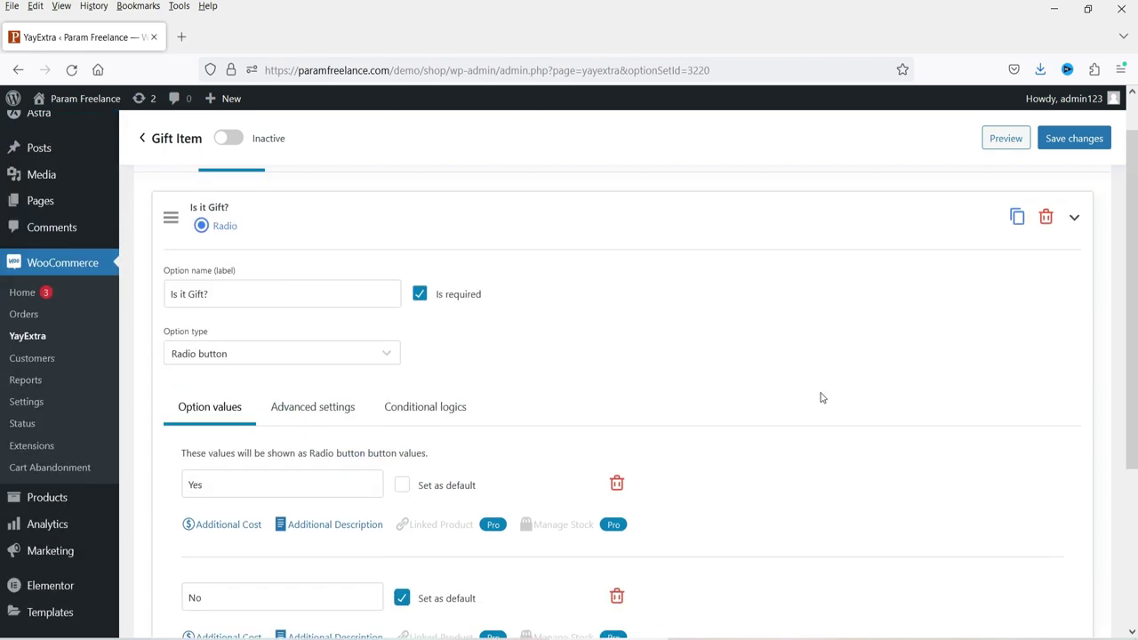
Collapse the "Is it Gift?" option and save the changes to the Gift Item set
click(635, 226)
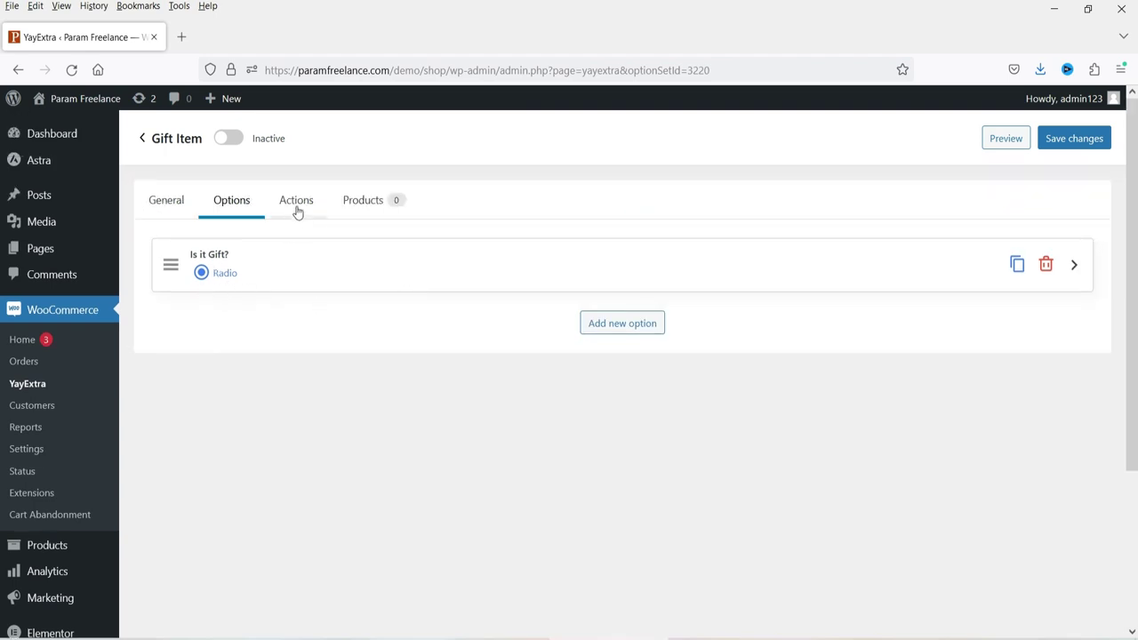
click(1067, 139)
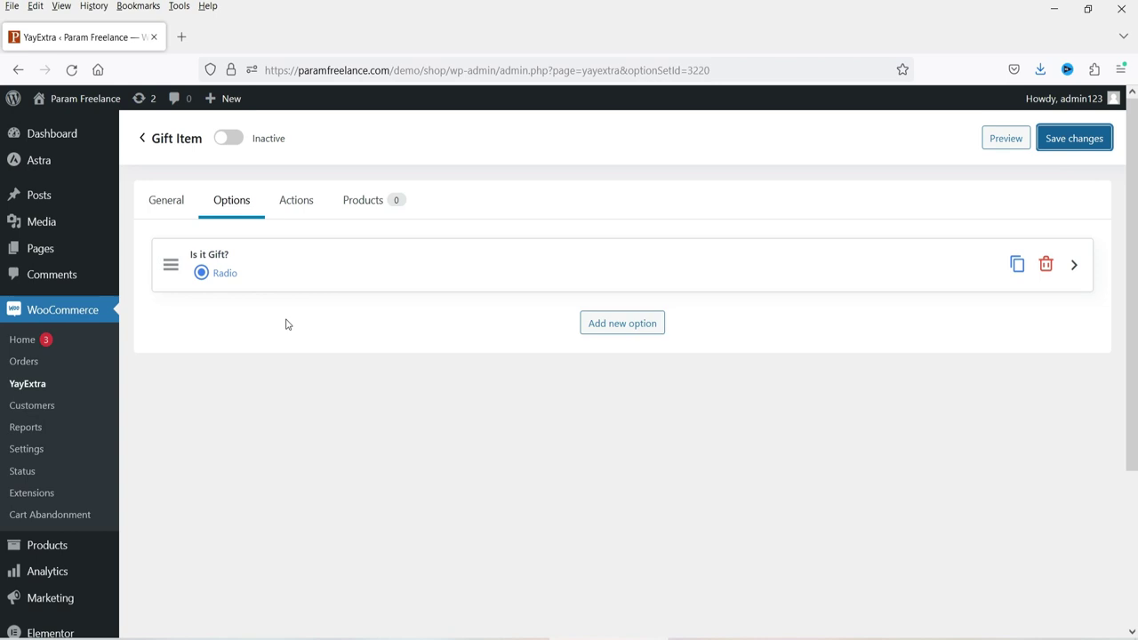
Filter the products available to the Gift Item set by the Tshirts category, keeping all tags
click(371, 205)
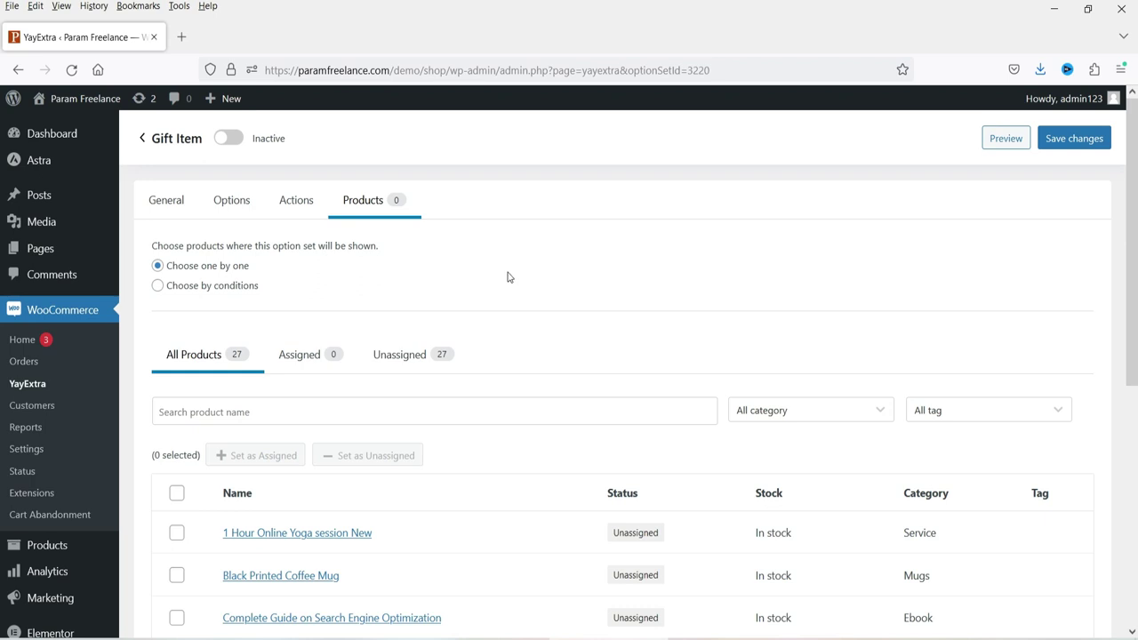
scroll(511, 279, down, 3)
scroll(472, 310, up, 3)
scroll(627, 288, down, 3)
scroll(692, 321, up, 2)
click(818, 329)
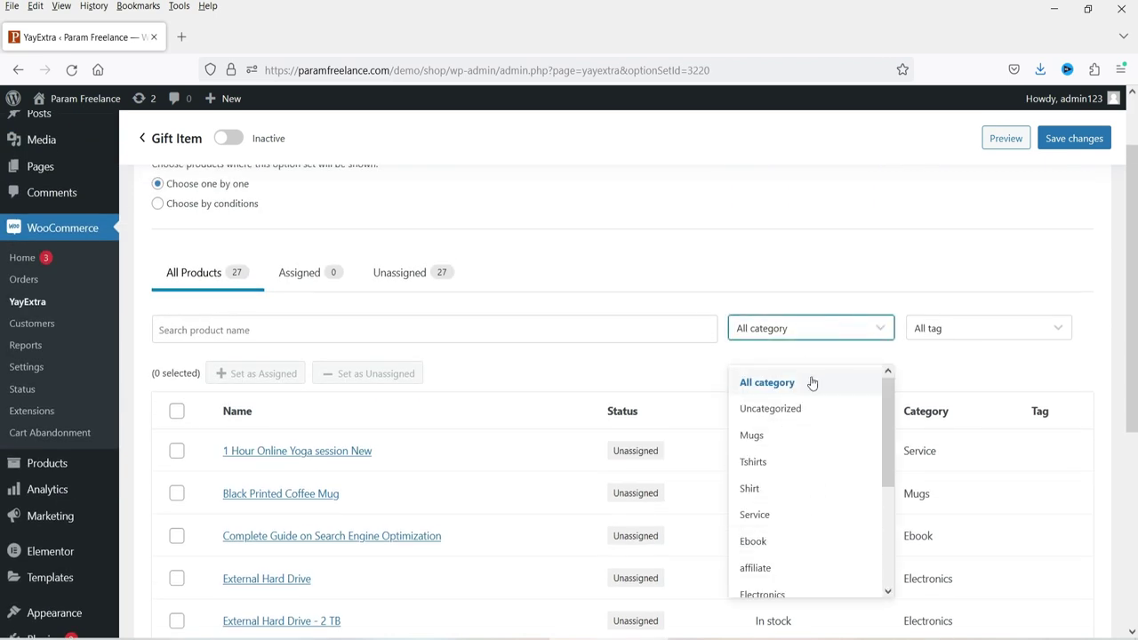
click(810, 469)
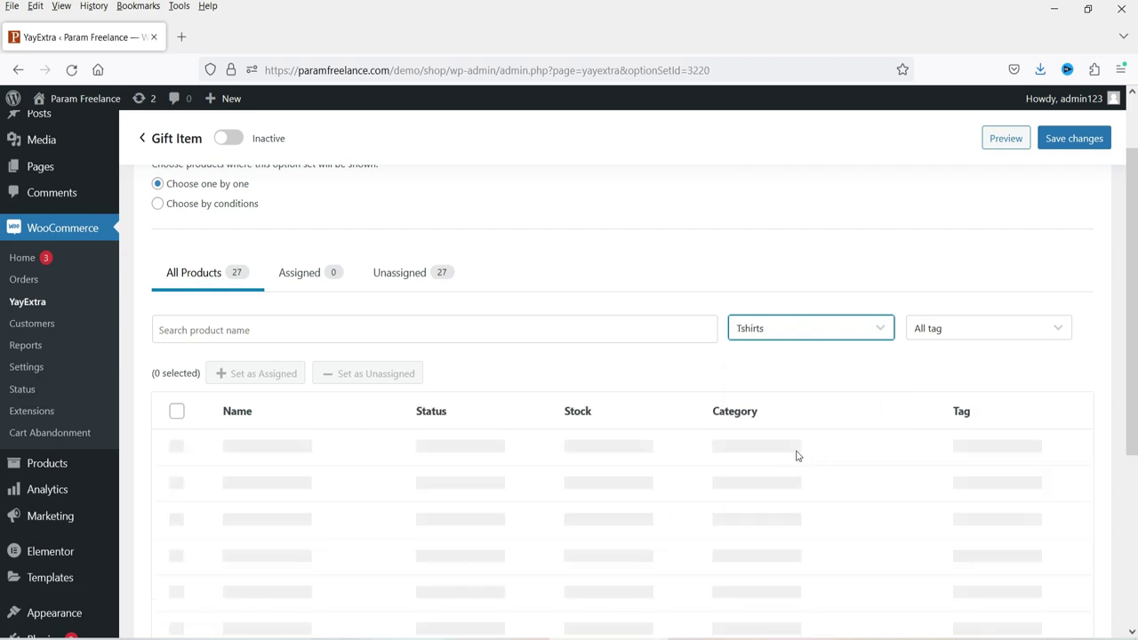
scroll(583, 367, down, 2)
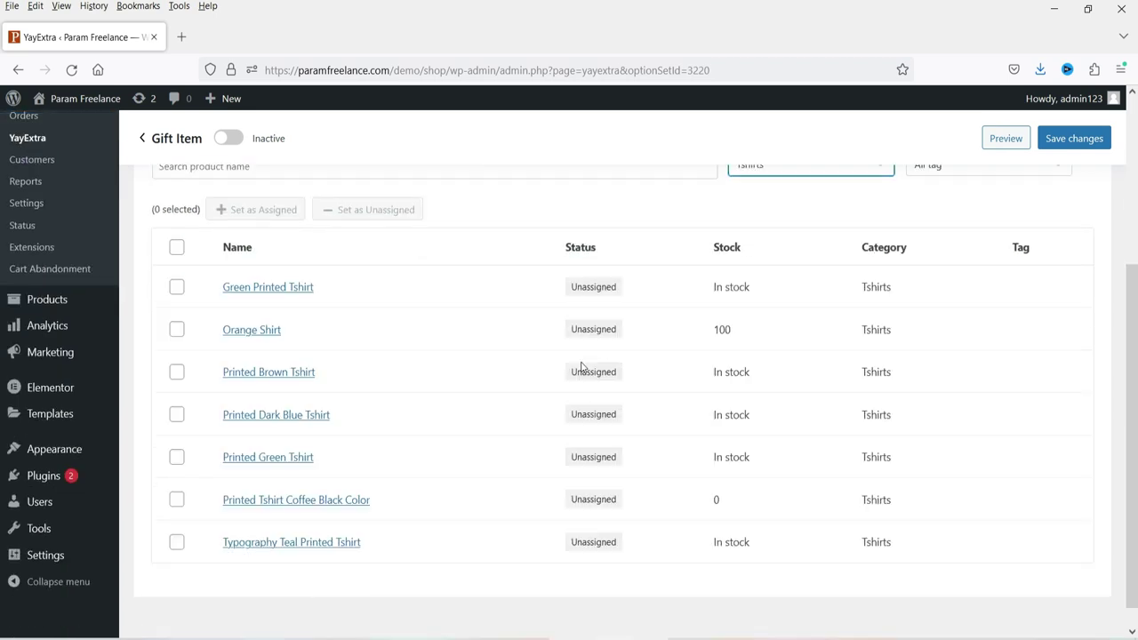
scroll(676, 378, up, 4)
click(948, 425)
click(948, 425)
Assign all the filtered Tshirts products to the Gift Item set and save the changes
scroll(284, 329, down, 3)
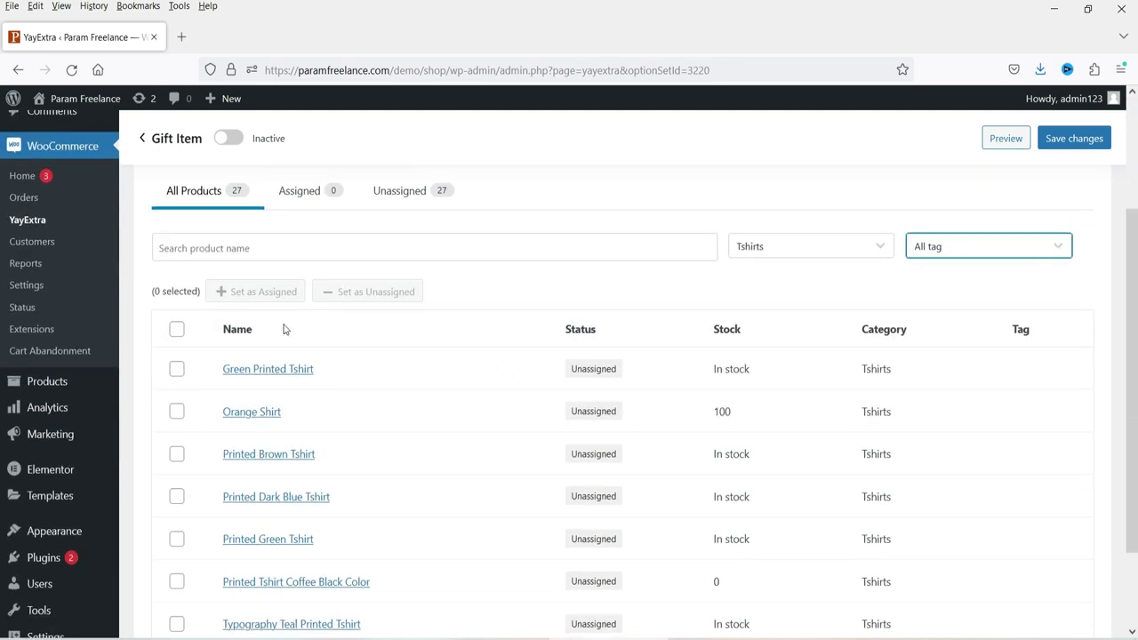
scroll(284, 329, down, 2)
scroll(373, 332, up, 3)
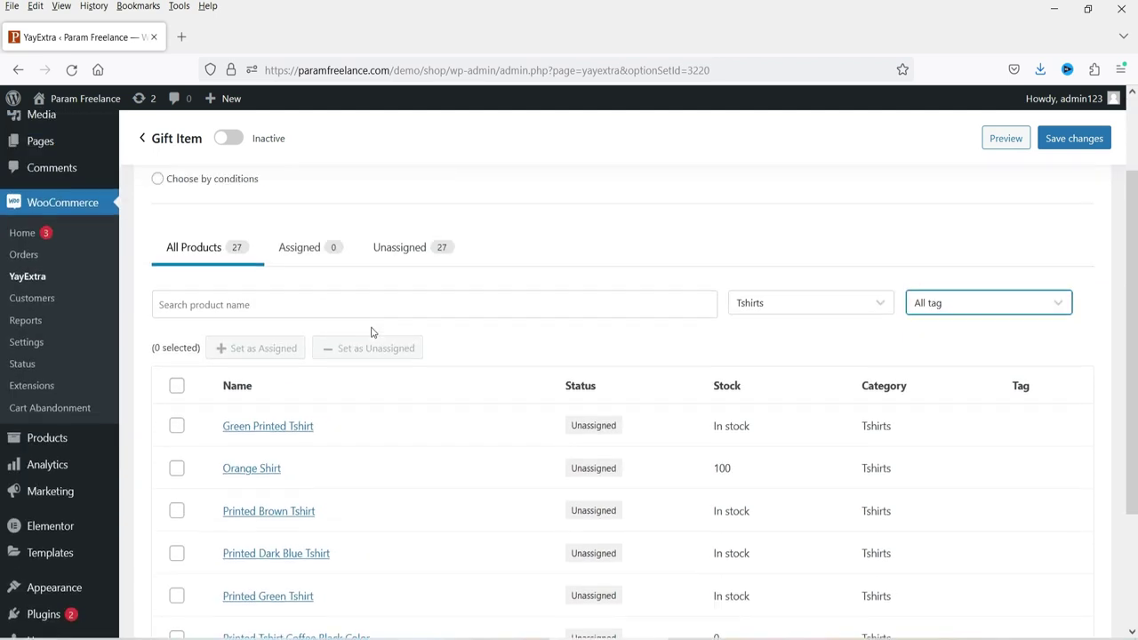
scroll(278, 410, down, 3)
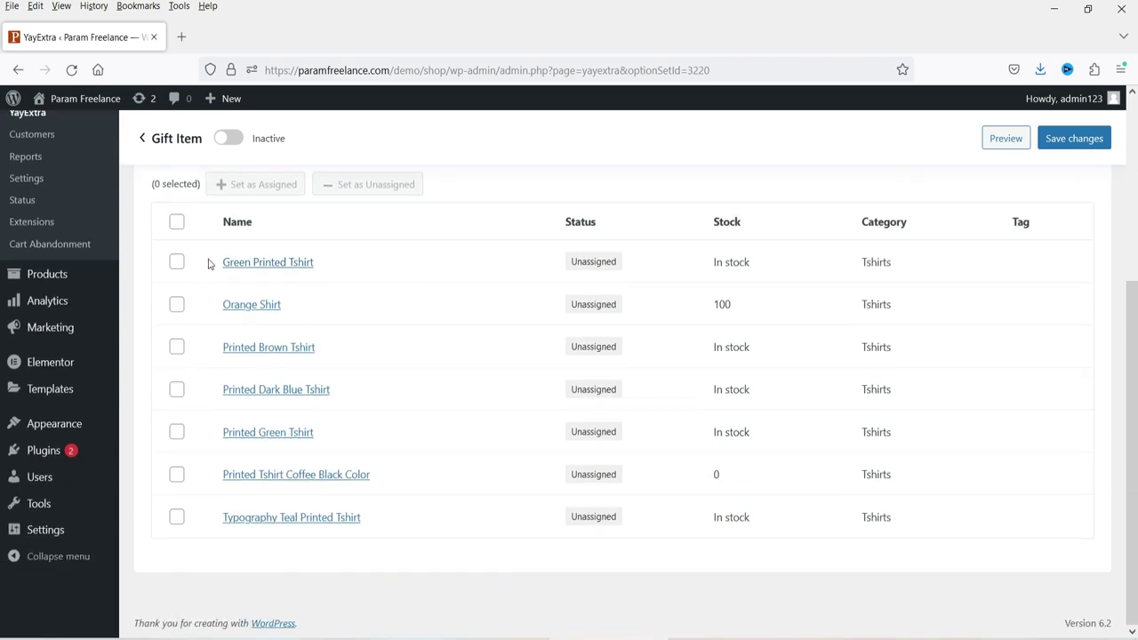
click(177, 223)
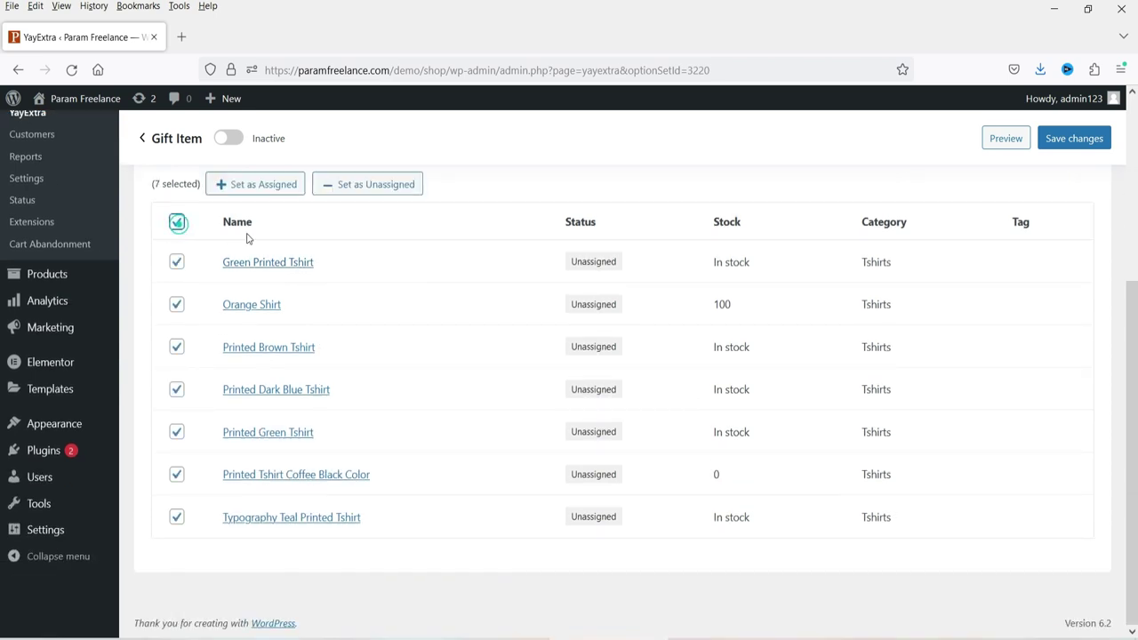
scroll(544, 412, up, 5)
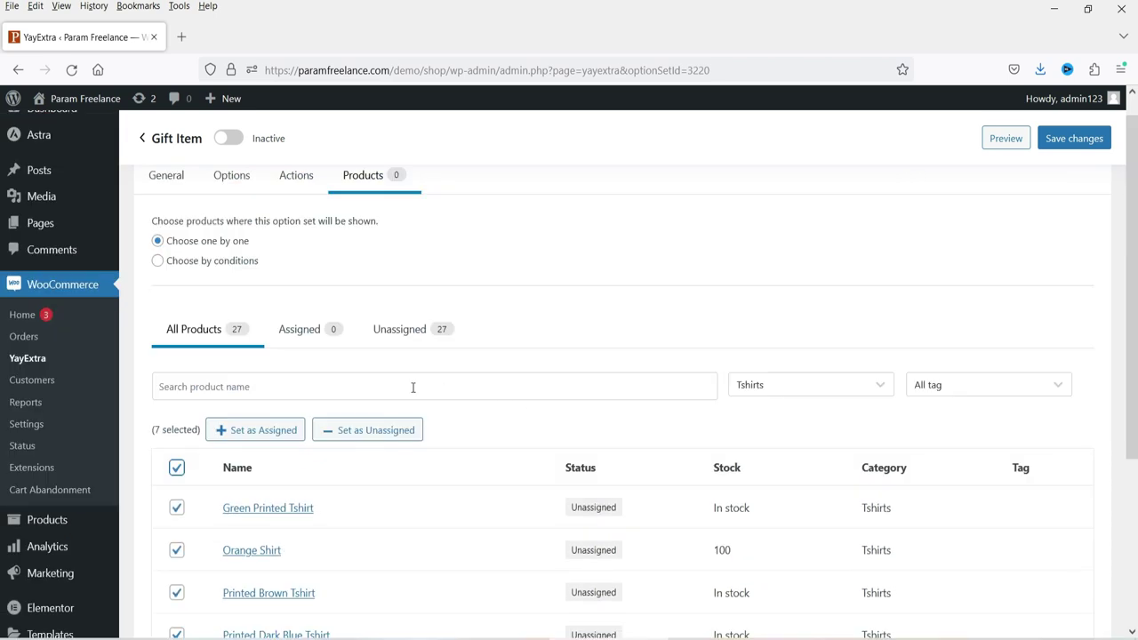
click(266, 432)
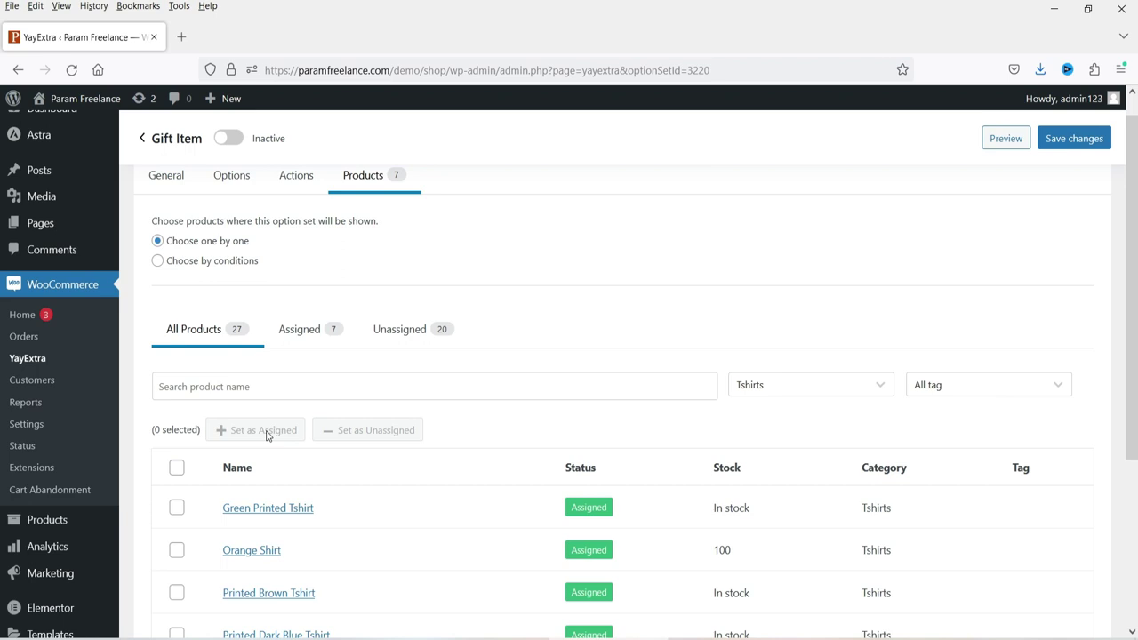
click(1077, 142)
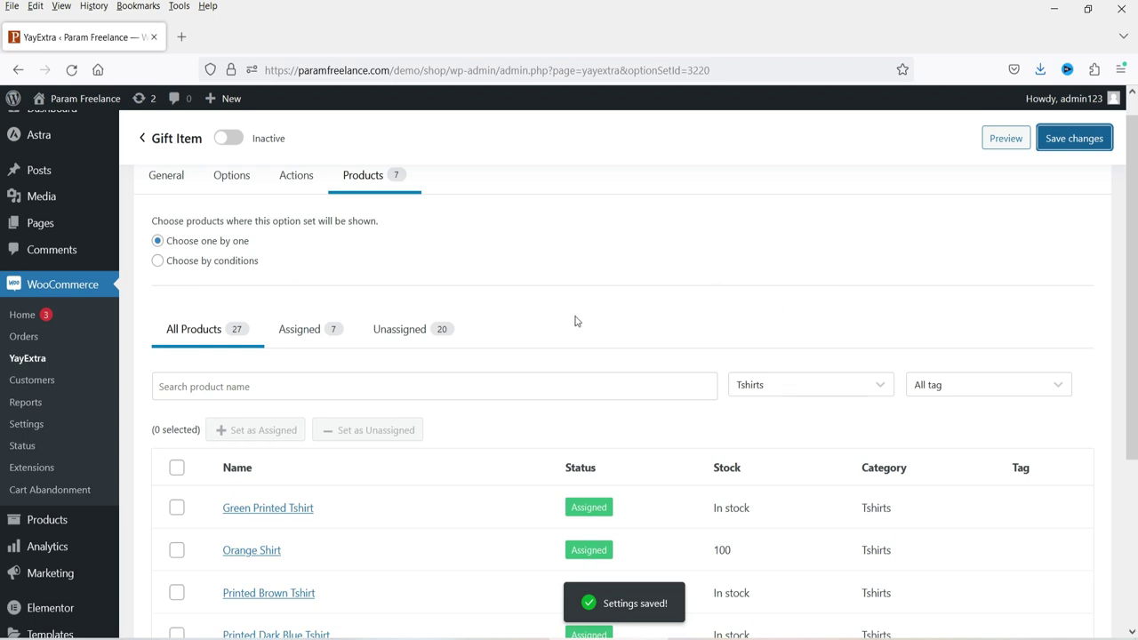
Try to activate the Gift Item set from its edit page and open the Green Printed Tshirt product page
click(229, 140)
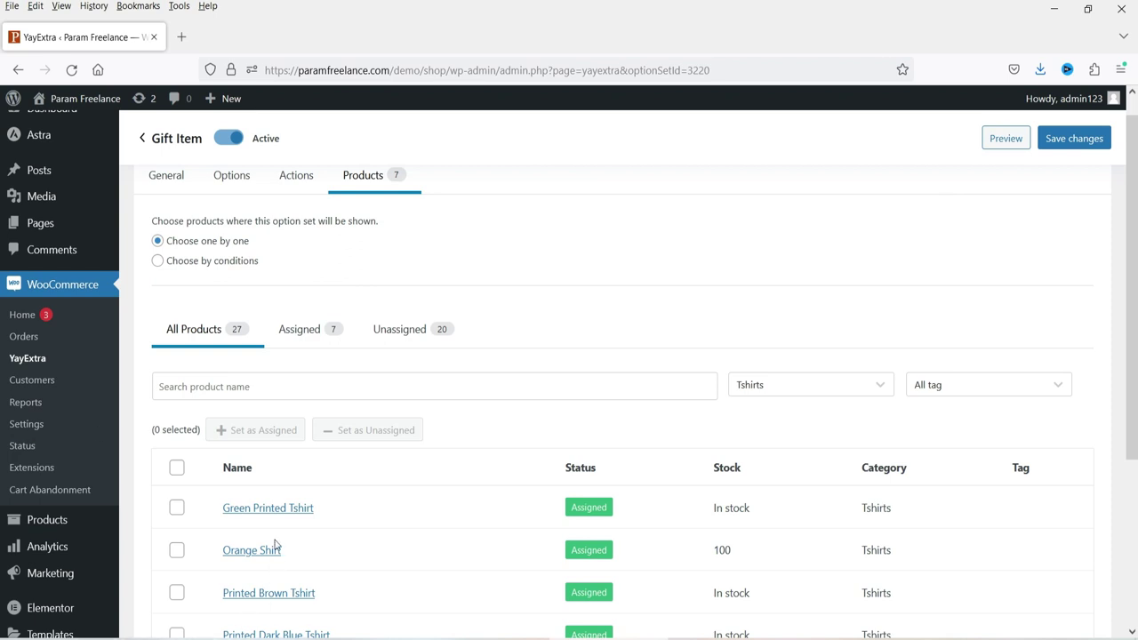
click(278, 509)
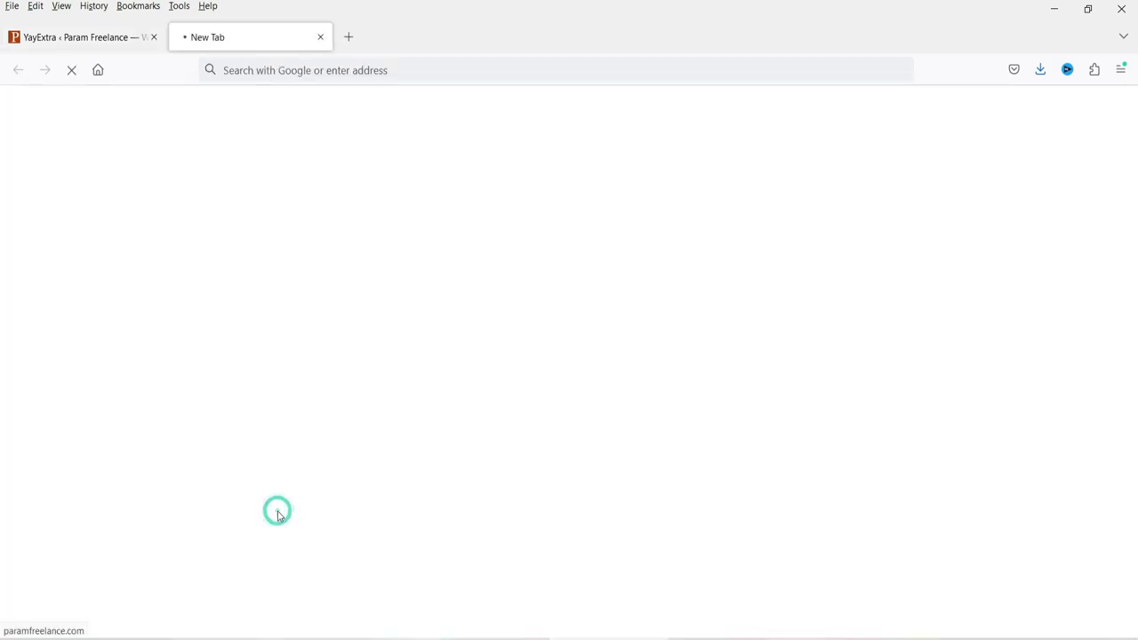
key(F5)
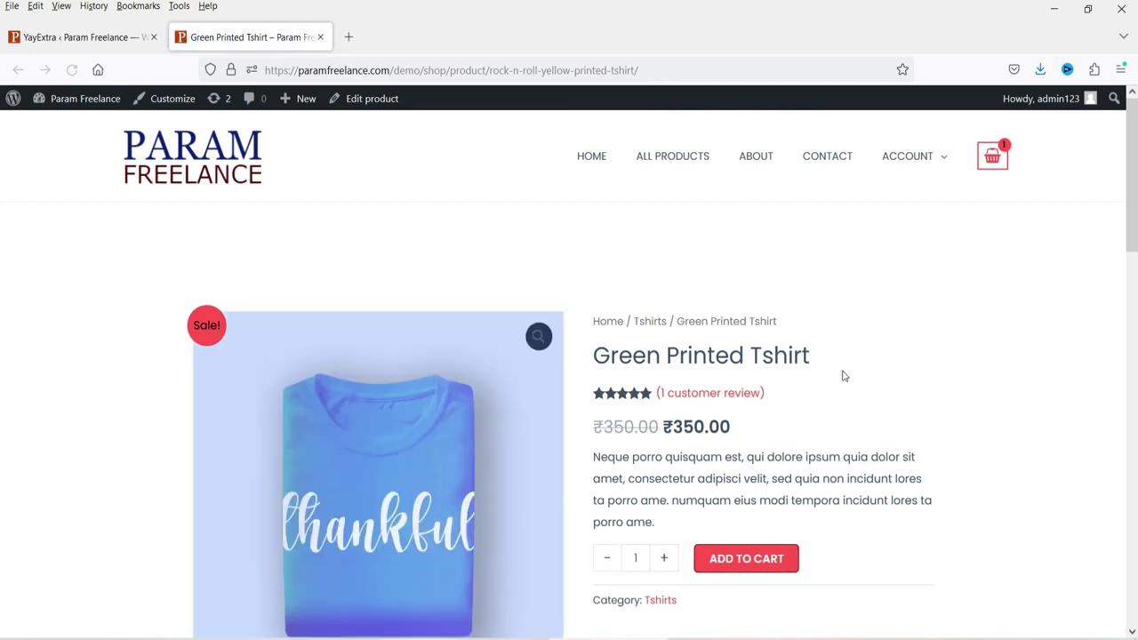
Return to the YayExtra list of option sets and activate the Gift Item set there
click(27, 43)
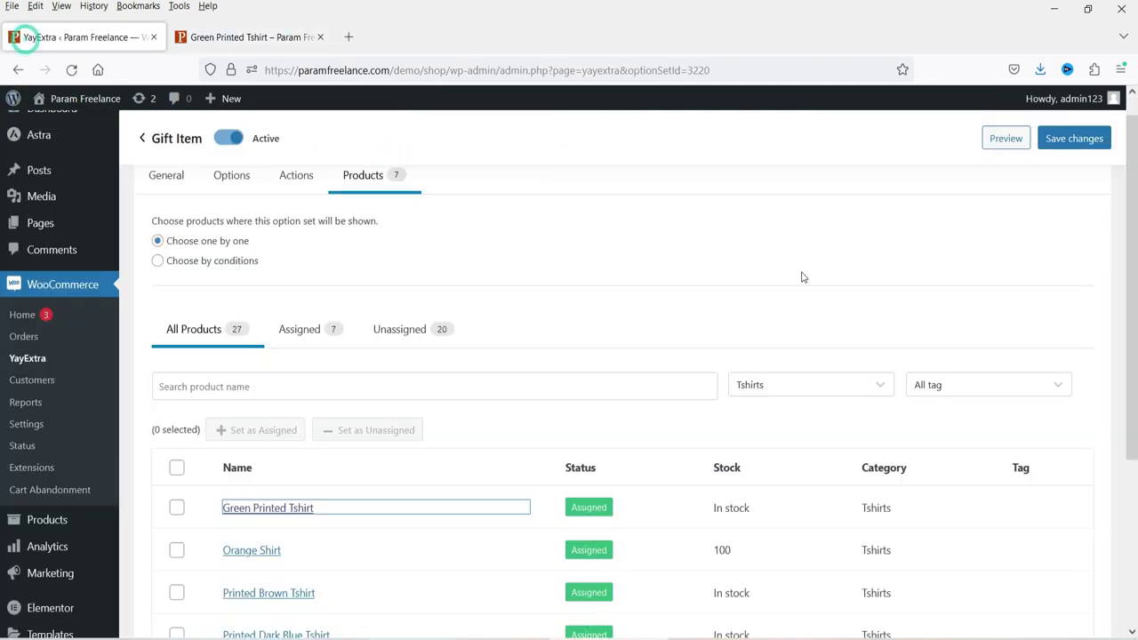
click(35, 358)
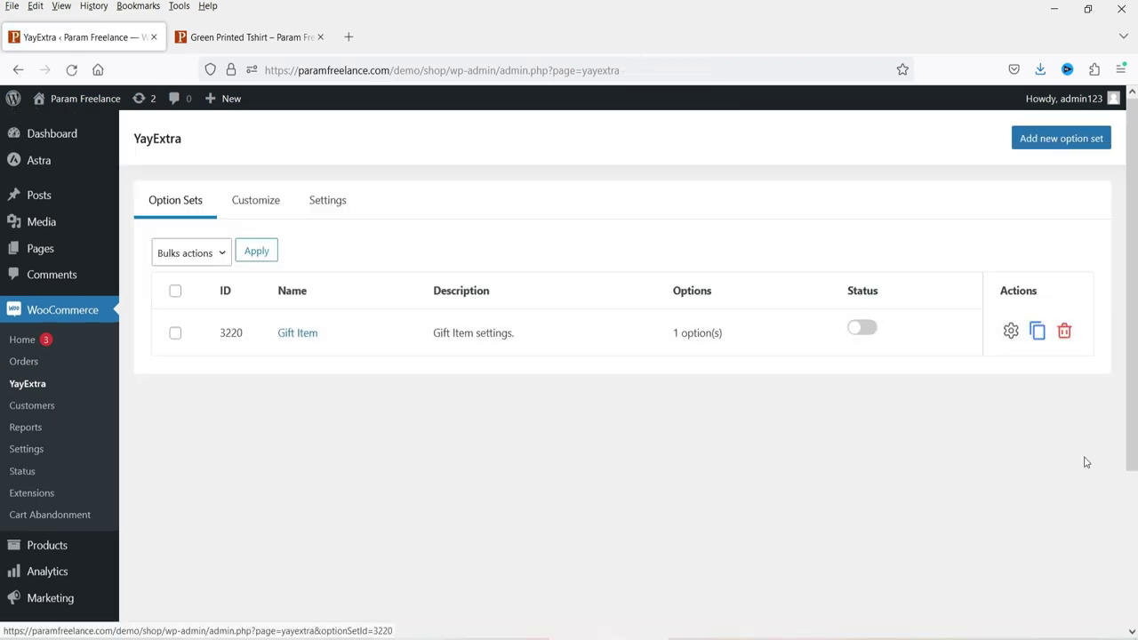
click(860, 329)
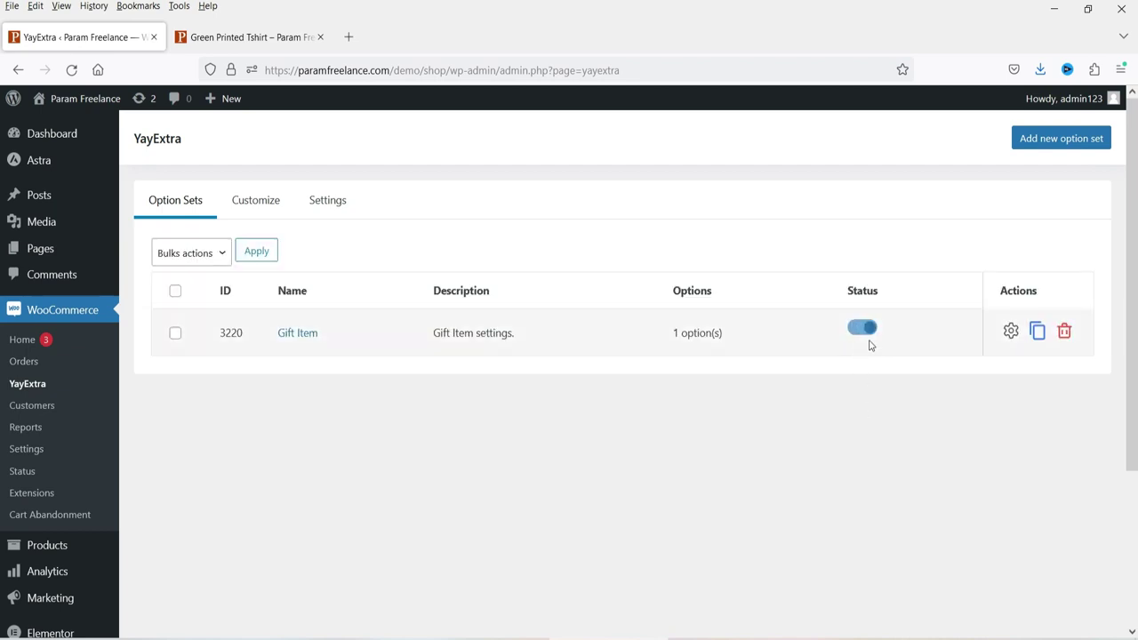
Reload the Green Printed Tshirt product page and test the Yes and No choices of "Is it Gift?"
click(272, 31)
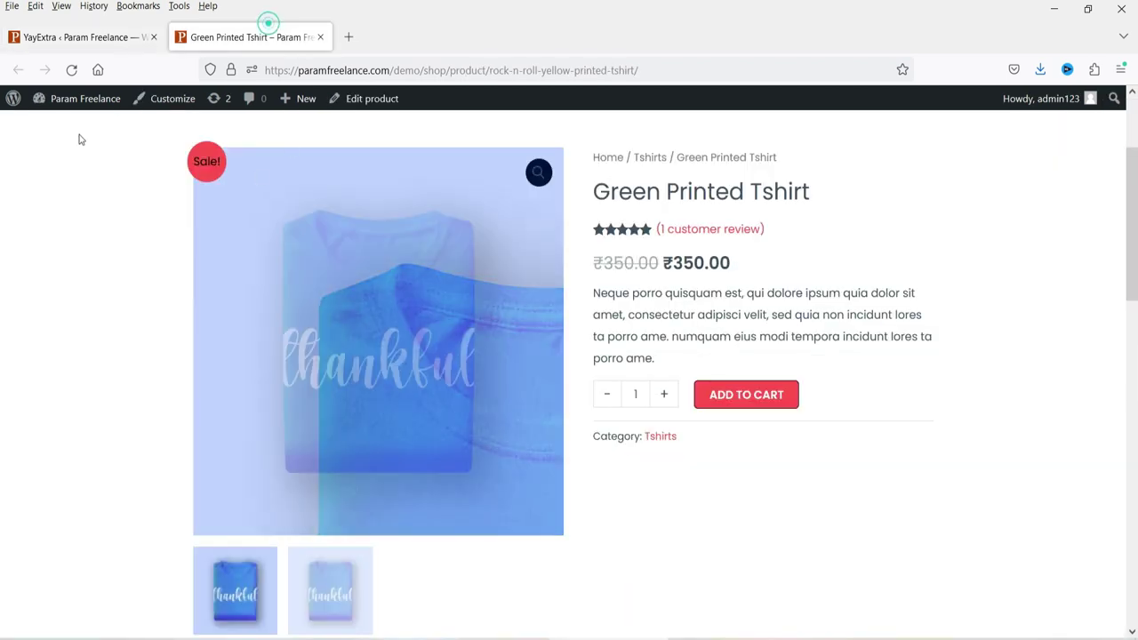
click(72, 70)
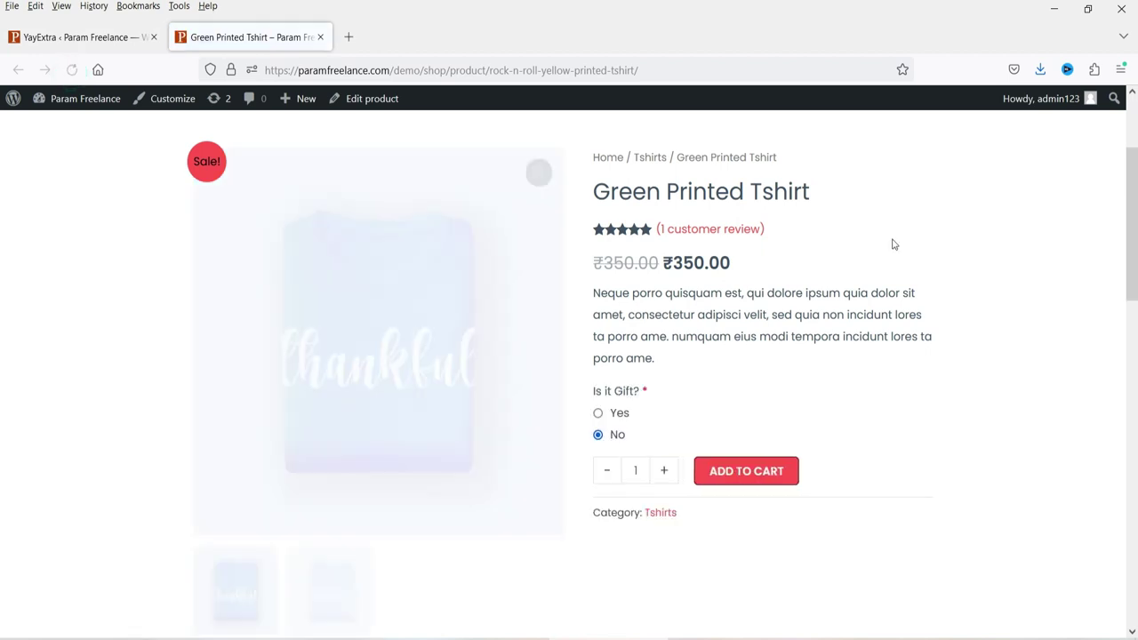
click(599, 415)
click(599, 435)
click(598, 414)
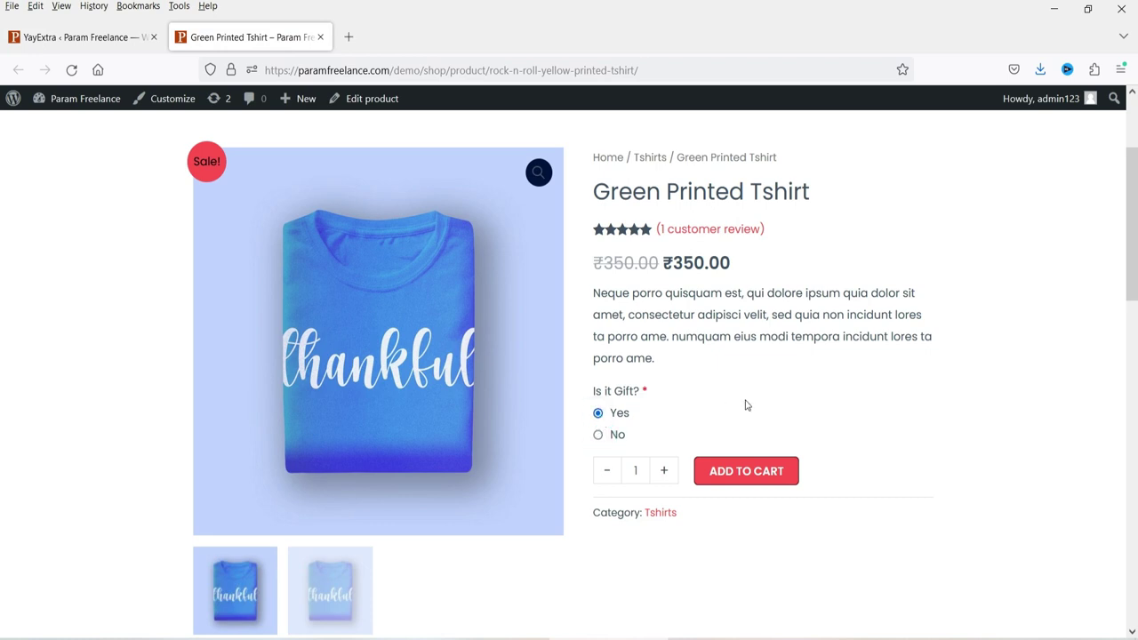
click(598, 434)
click(598, 414)
click(598, 435)
Add a required option labelled "Gift Card Message" to the Gift Item set, with Text as its option type
click(64, 40)
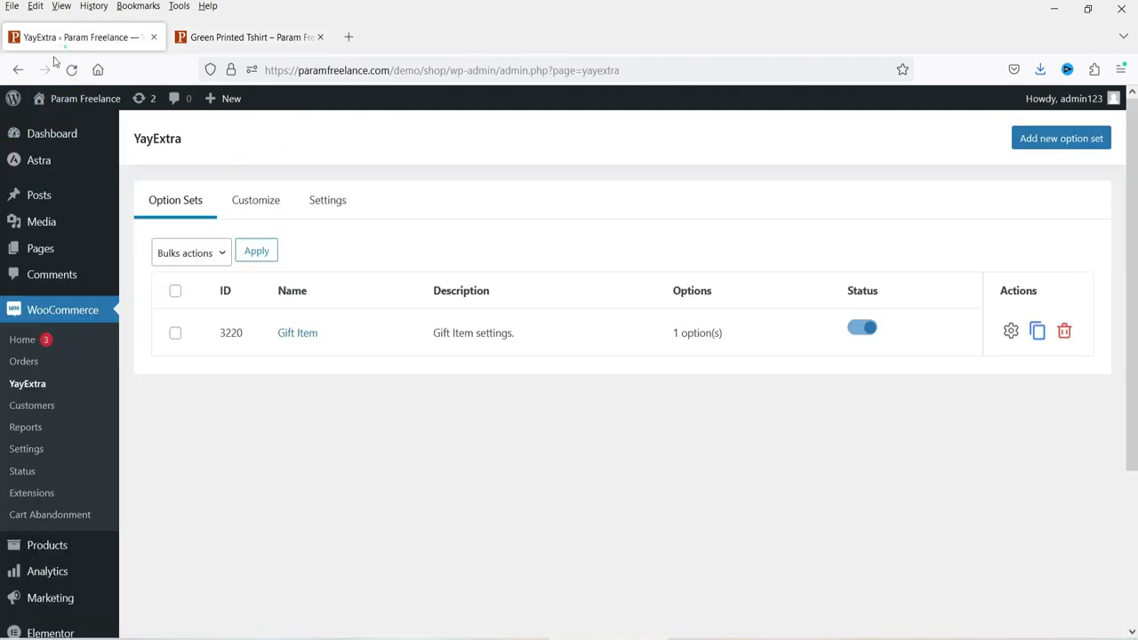
click(299, 334)
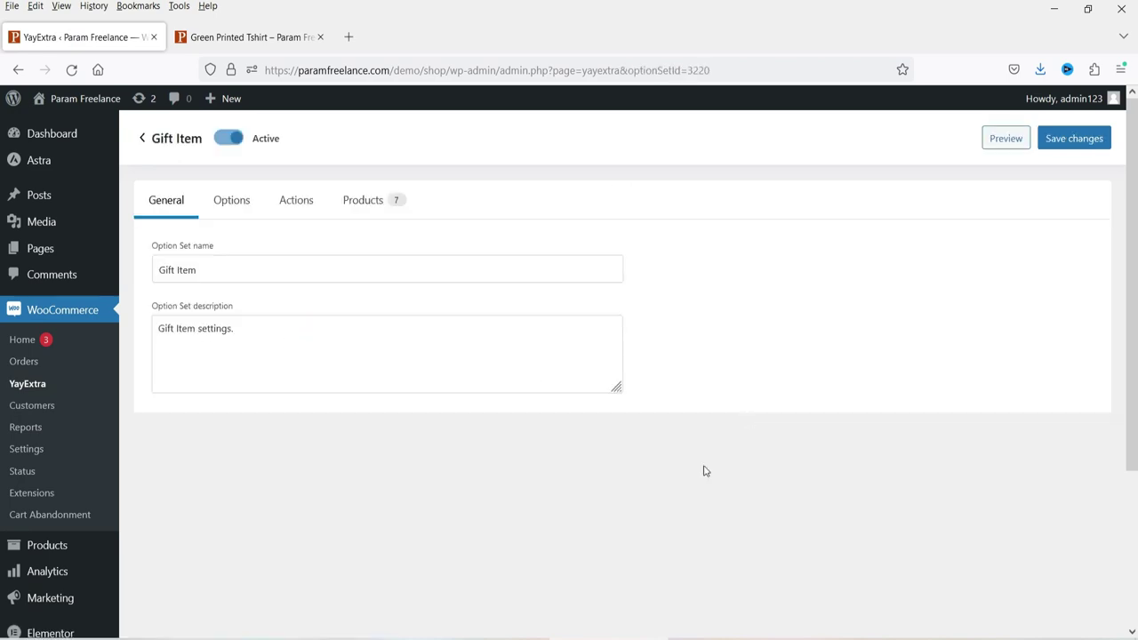
click(237, 202)
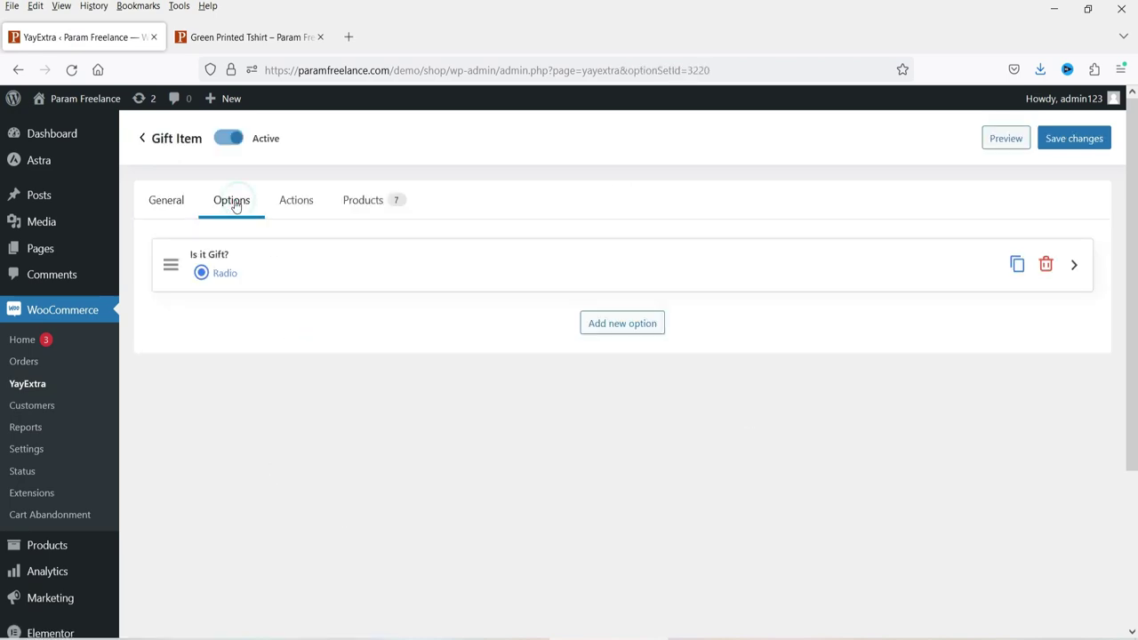
click(635, 328)
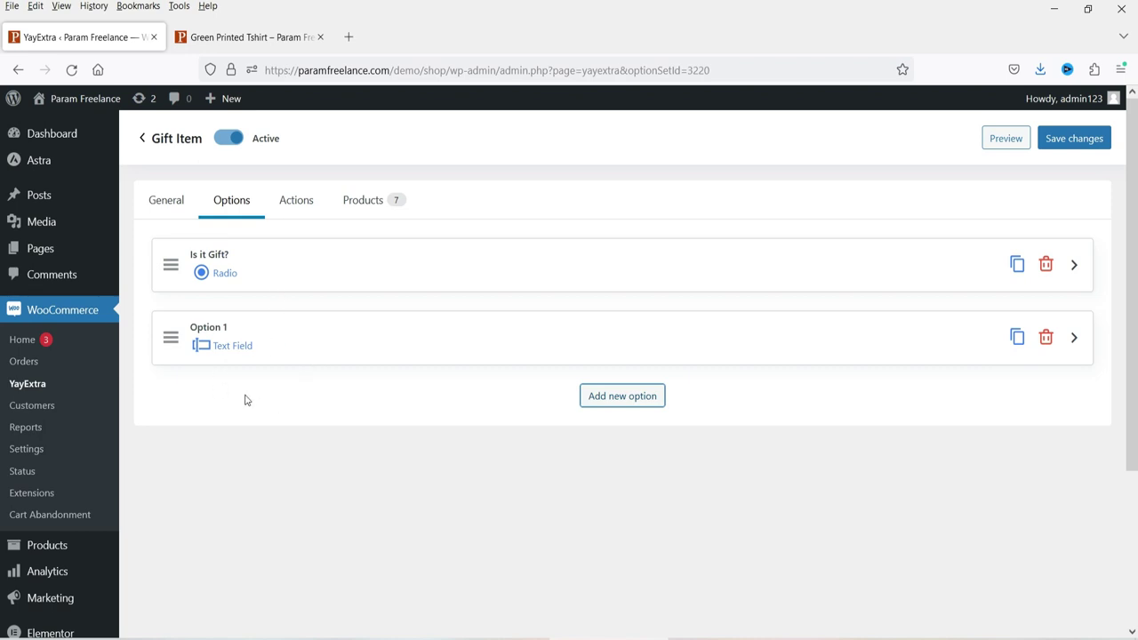
click(228, 341)
triple_click(373, 415)
text(G)
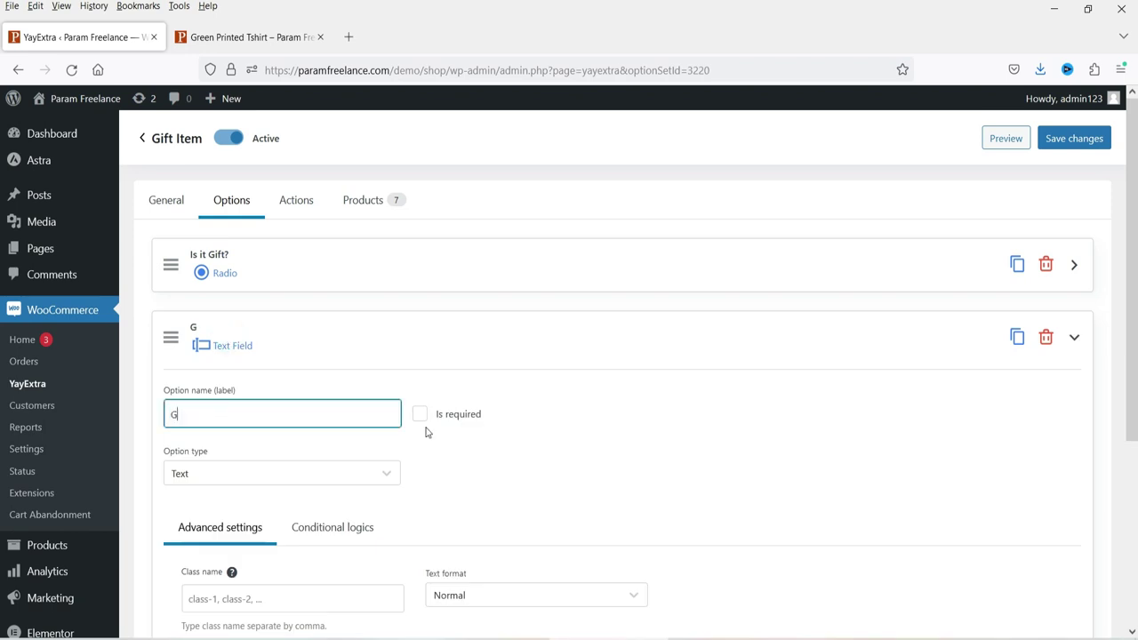
text(ift Card Message)
scroll(514, 393, down, 3)
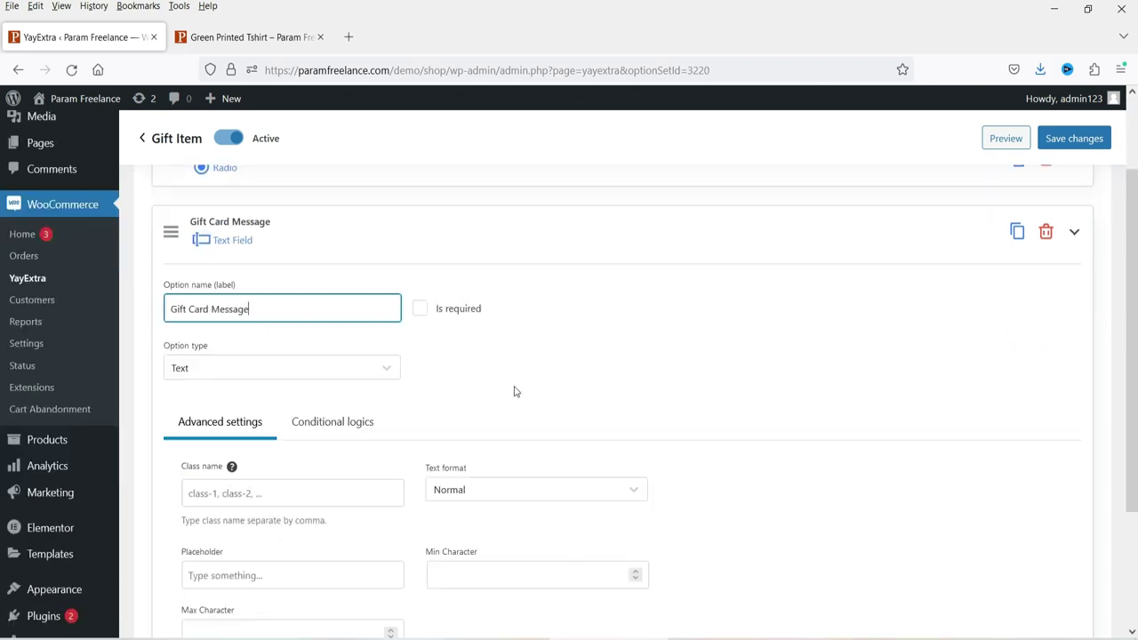
click(419, 169)
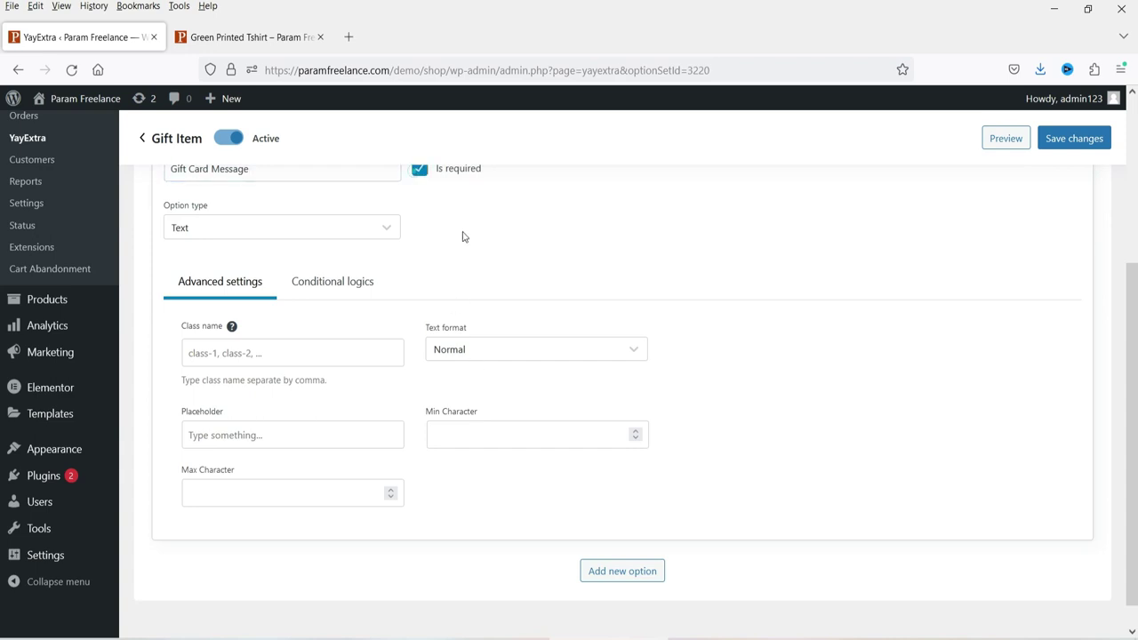
click(219, 236)
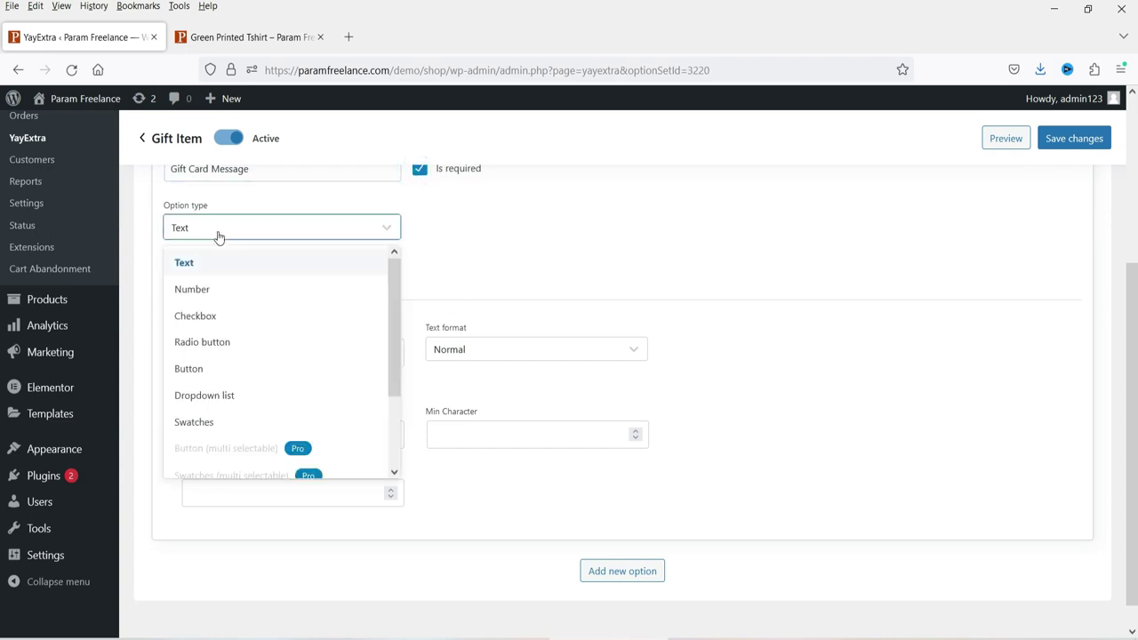
click(666, 262)
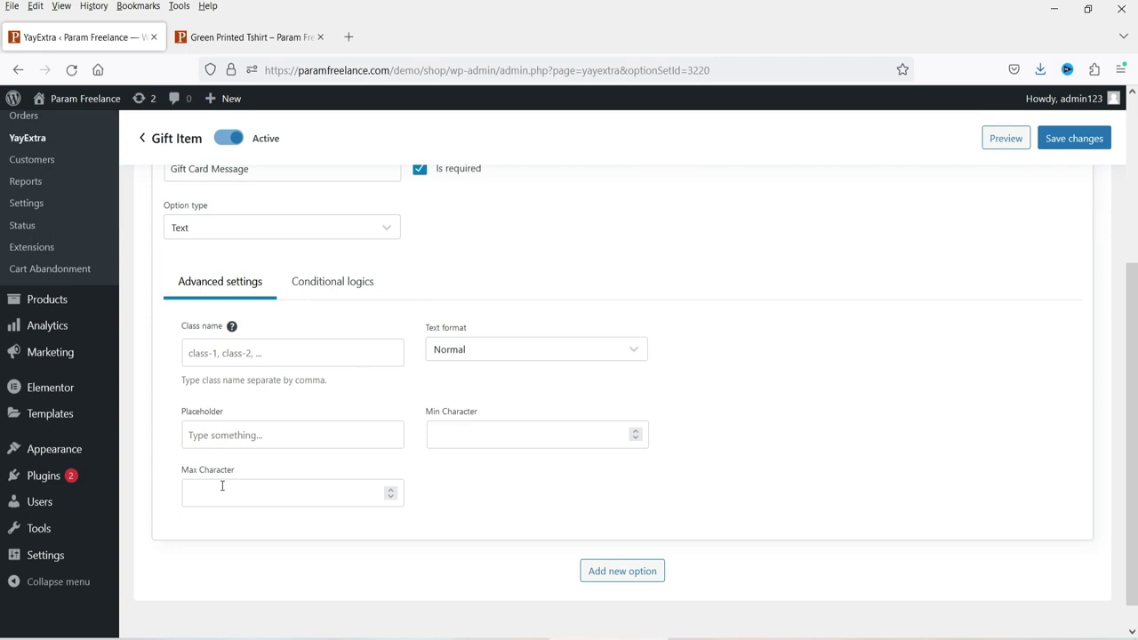
Add a logic condition that displays the "Gift Card Message" option when "Is it Gift?" is Yes
click(317, 293)
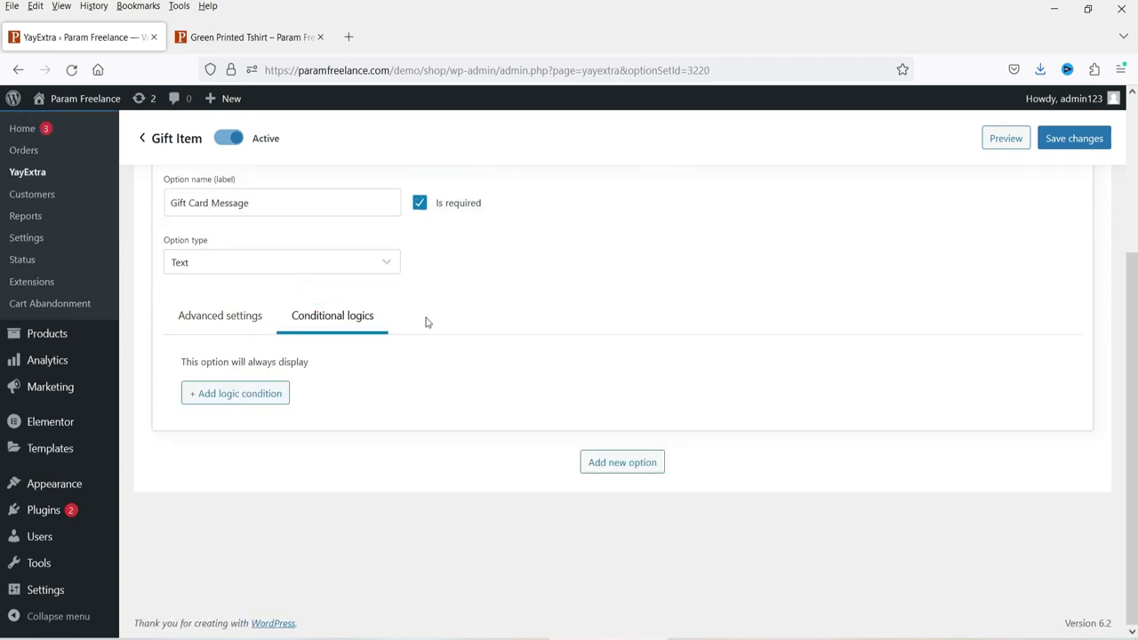
click(217, 315)
click(351, 320)
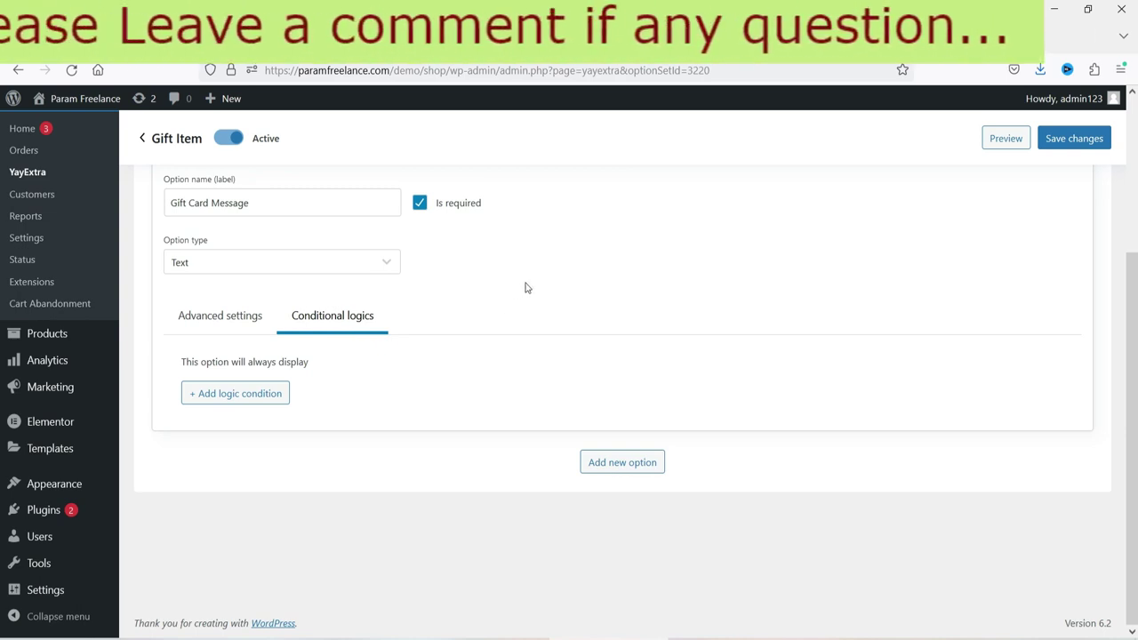
click(220, 395)
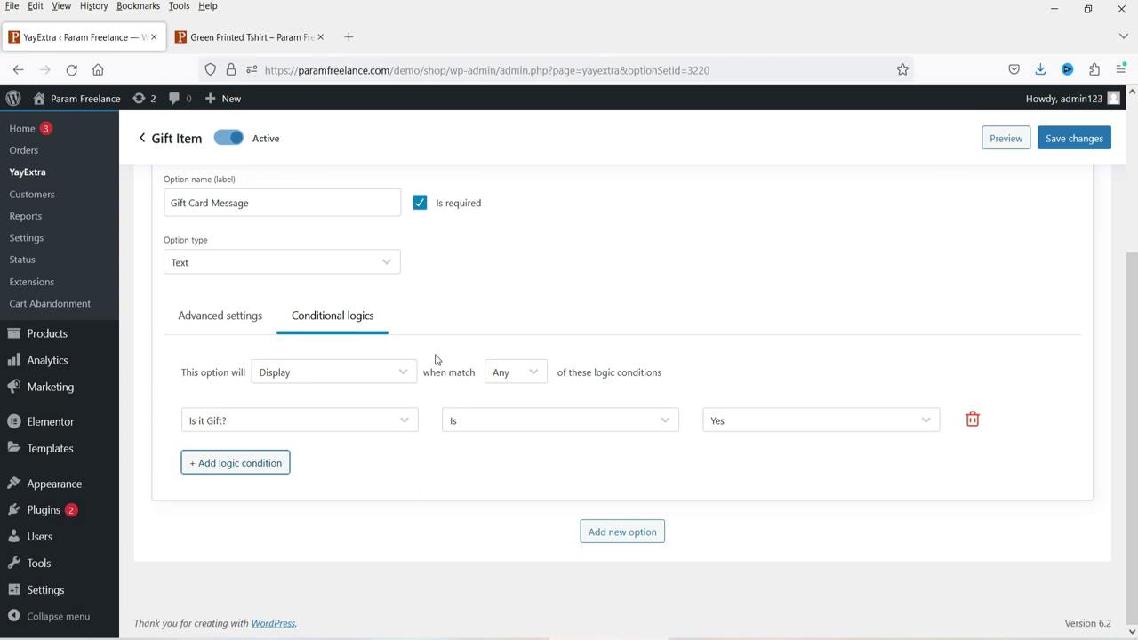
scroll(400, 362, up, 3)
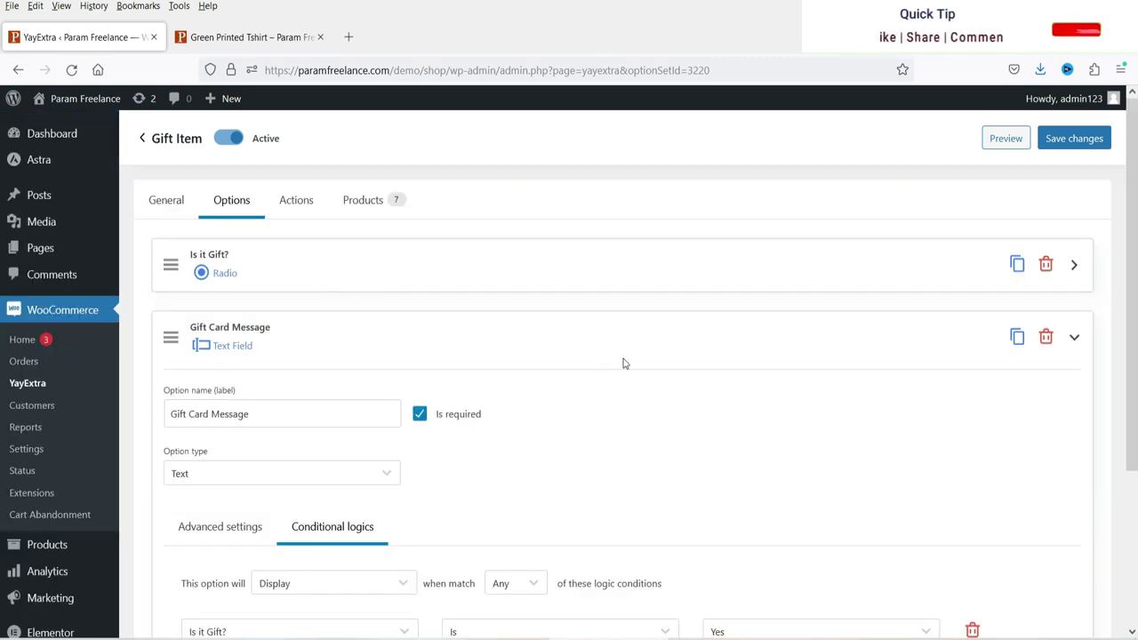
Keep Display as the action for the "Gift Card Message" condition and save the Gift Item set
scroll(587, 341, down, 3)
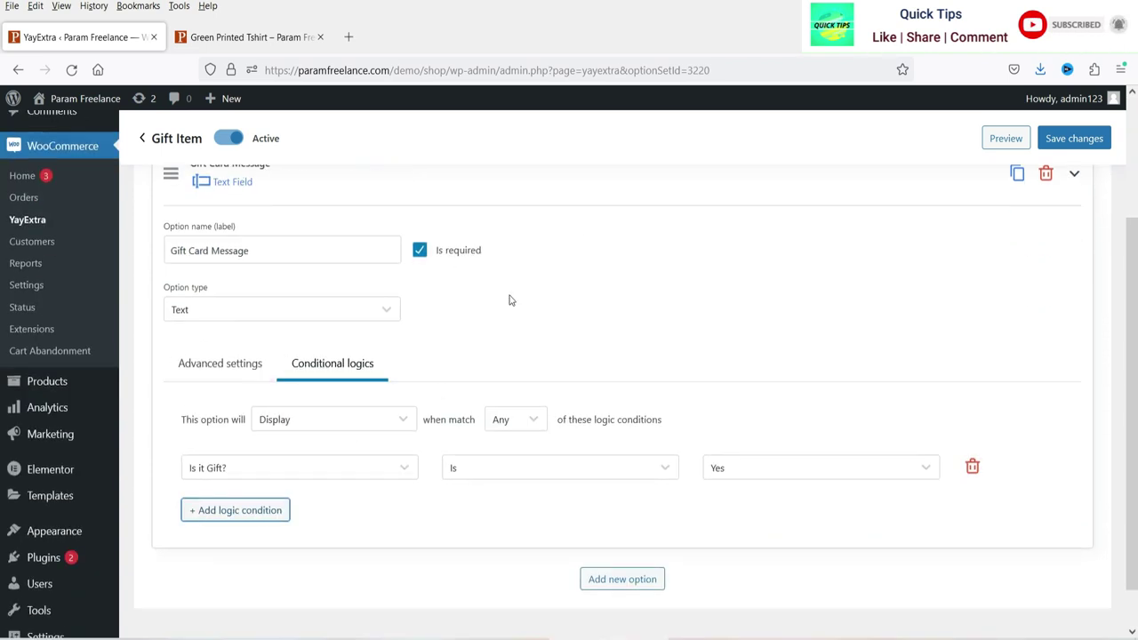
scroll(511, 301, down, 1)
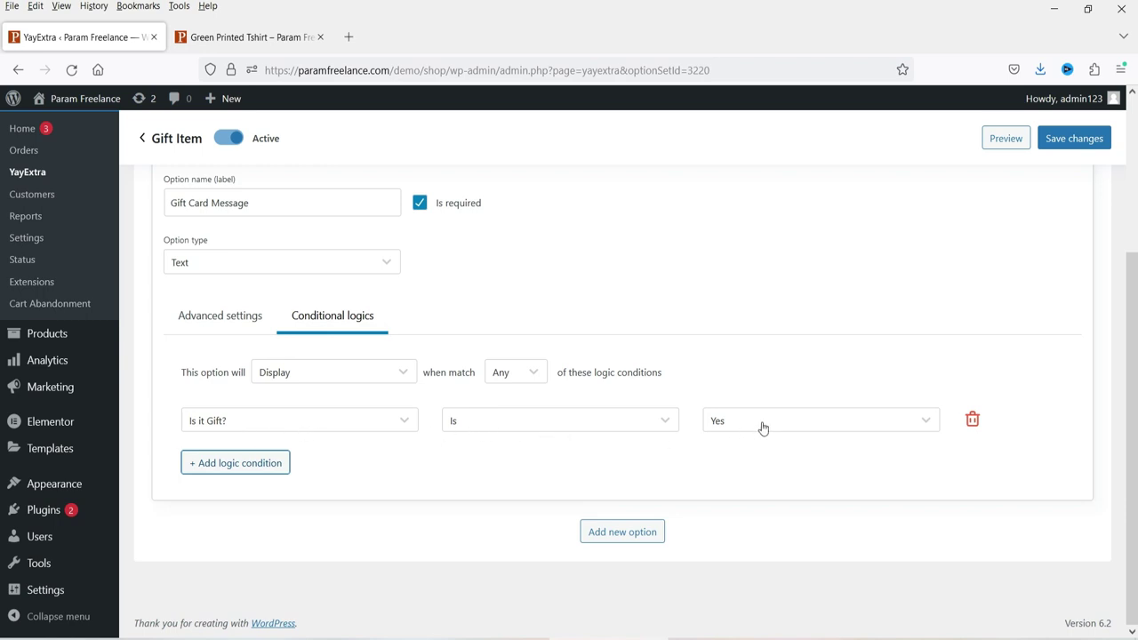
click(301, 372)
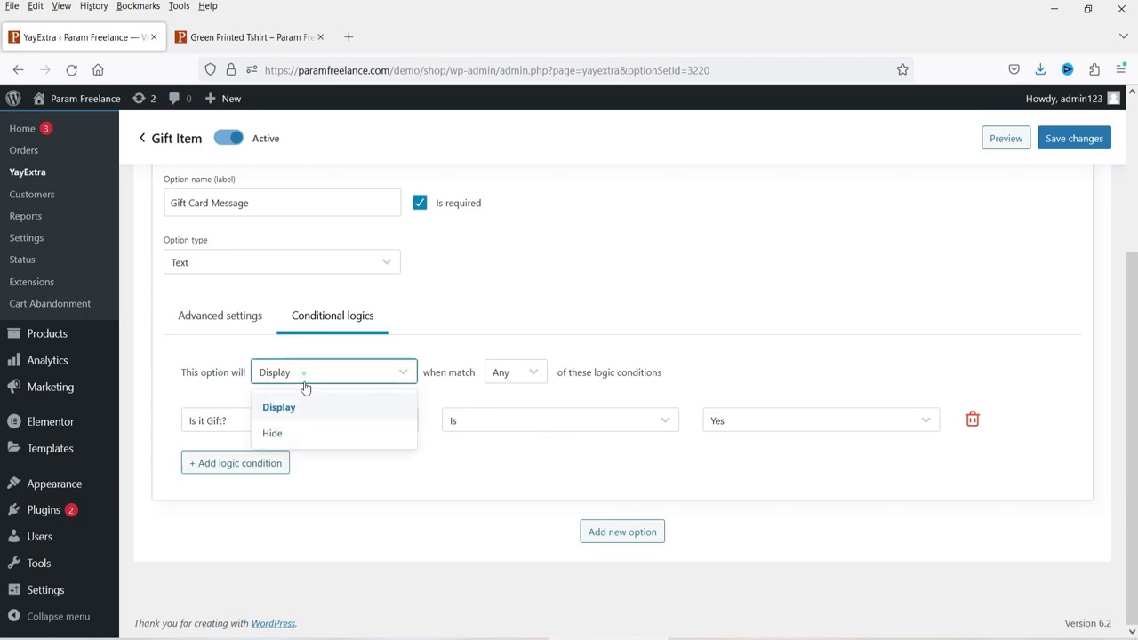
click(304, 406)
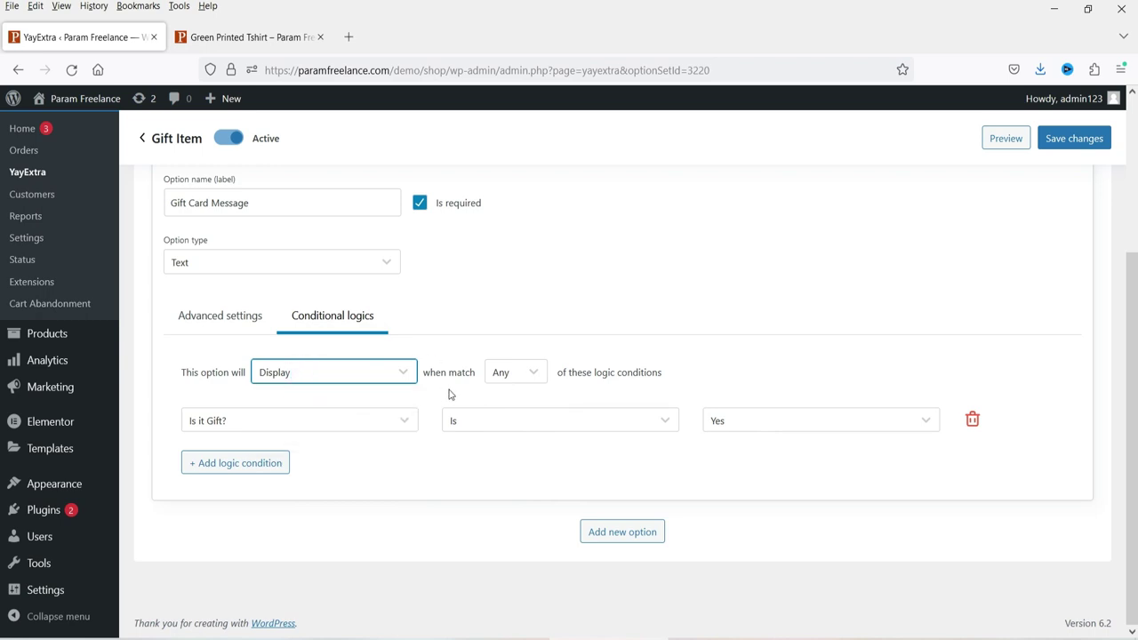
click(1064, 142)
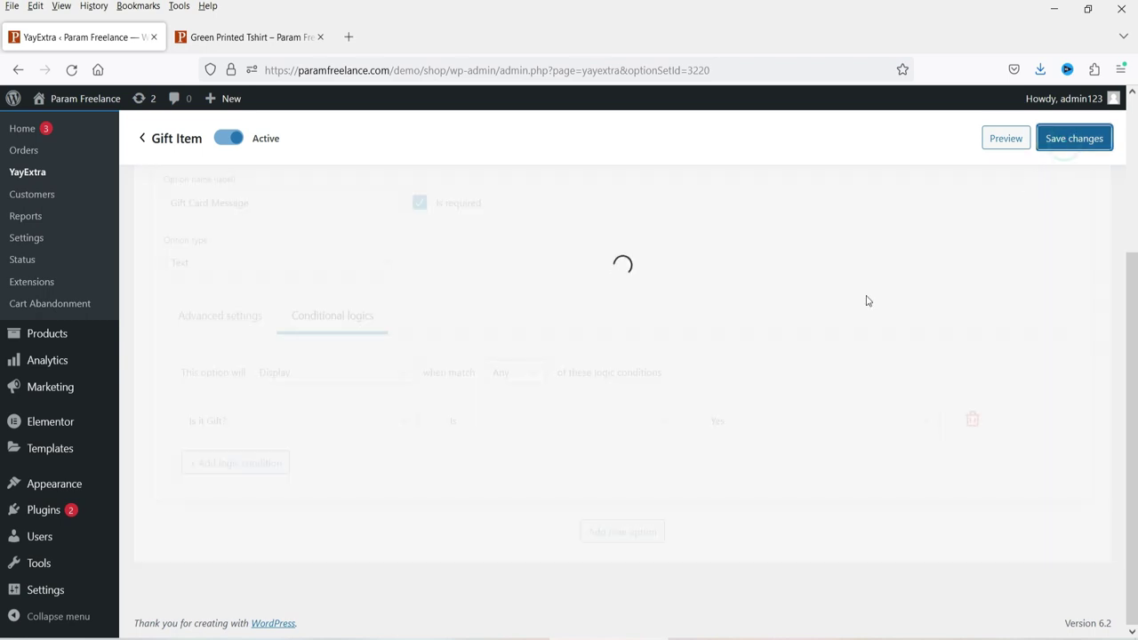
Reload the Green Printed Tshirt product page, choose Yes for "Is it Gift?" and activate the "Gift Card Message" field
click(238, 34)
click(71, 69)
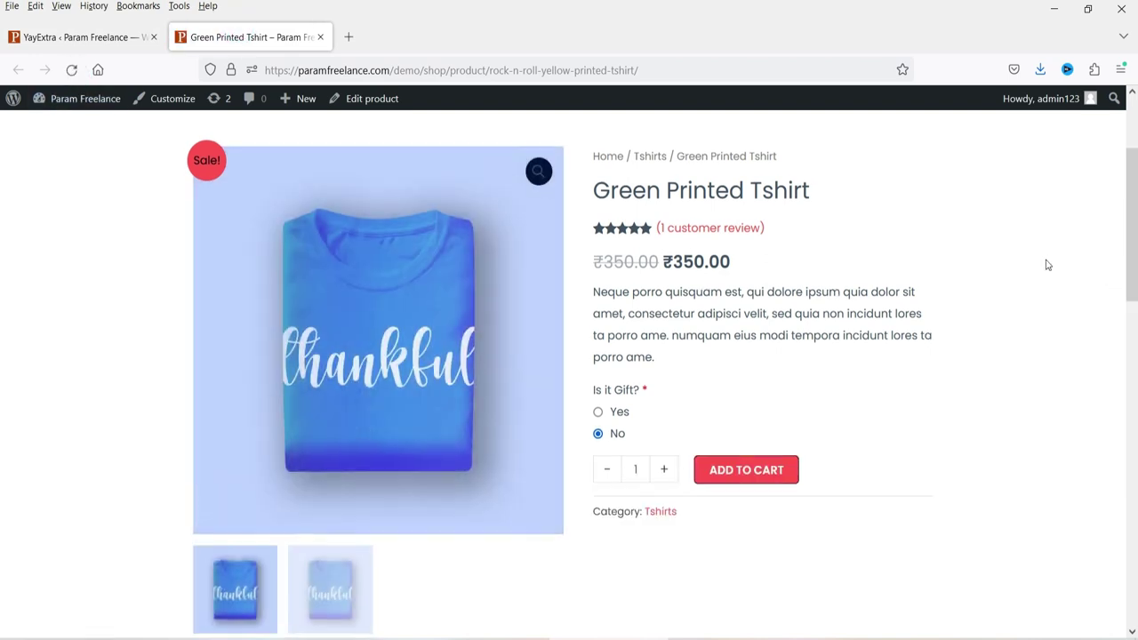
scroll(769, 260, down, 2)
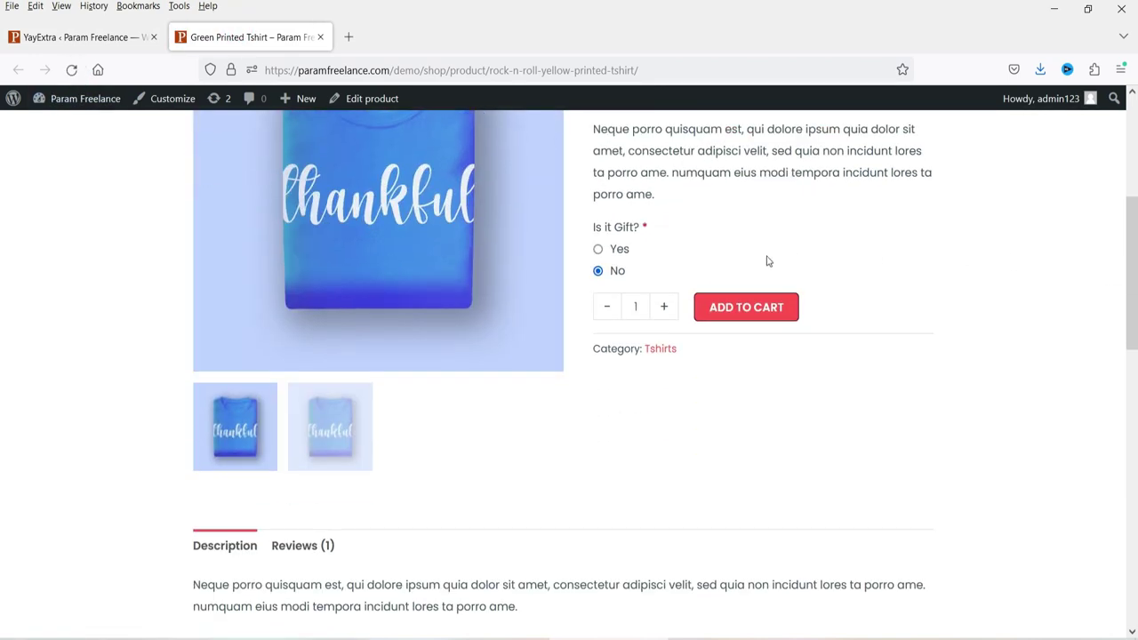
click(598, 250)
click(635, 333)
click(636, 333)
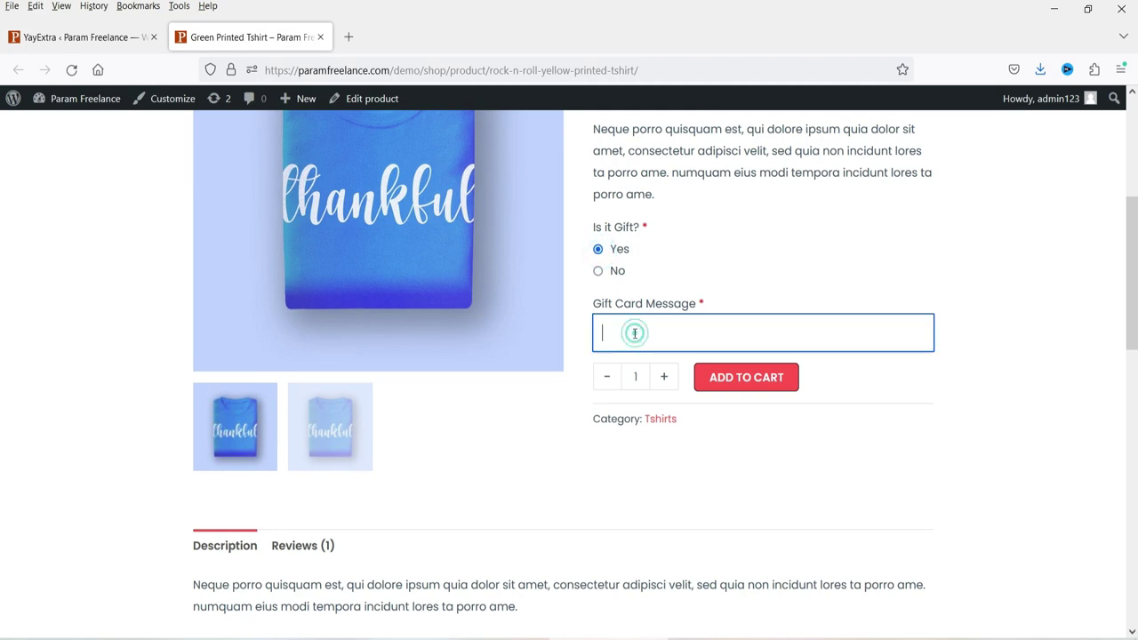
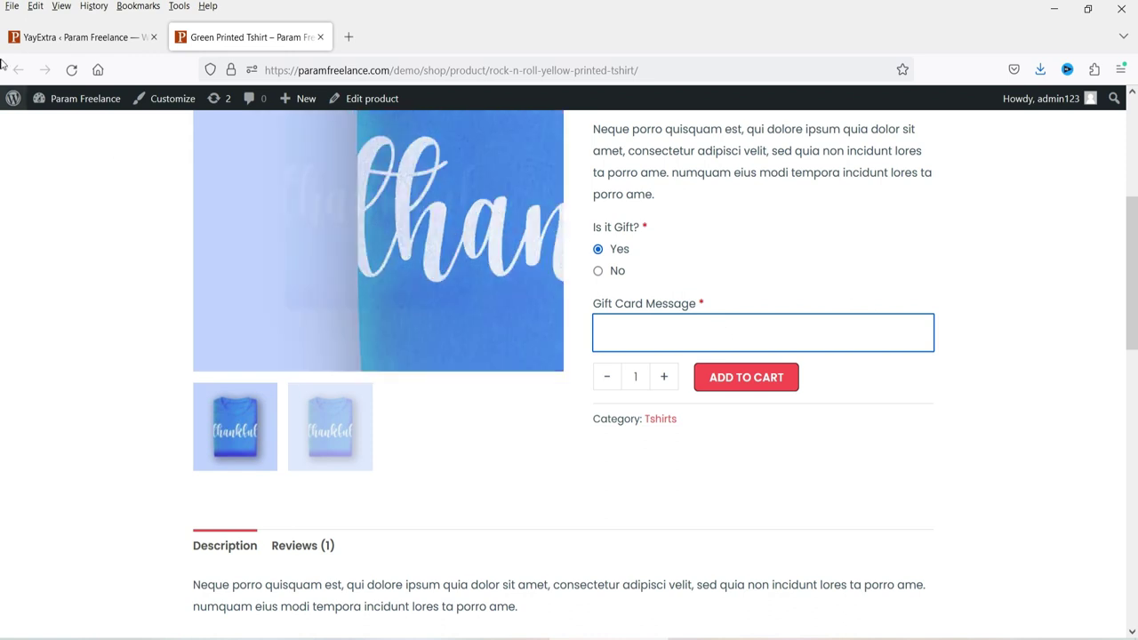
Return to the Gift Item set, collapse "Gift Card Message" and add a new option labelled "Gift Wrap Color"
scroll(561, 326, up, 5)
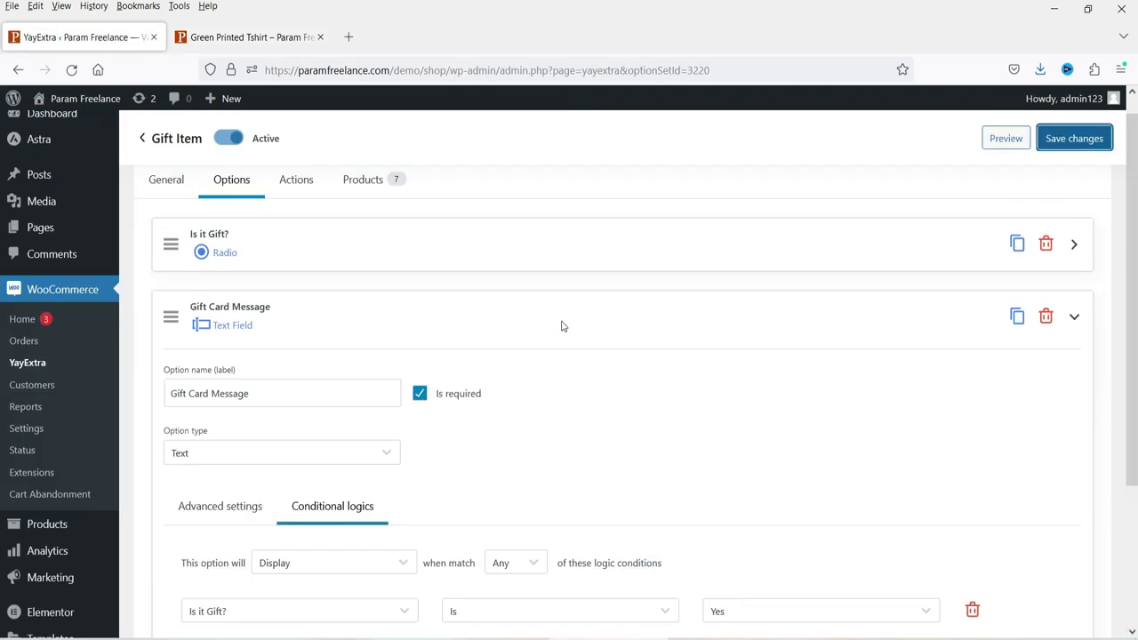
click(351, 345)
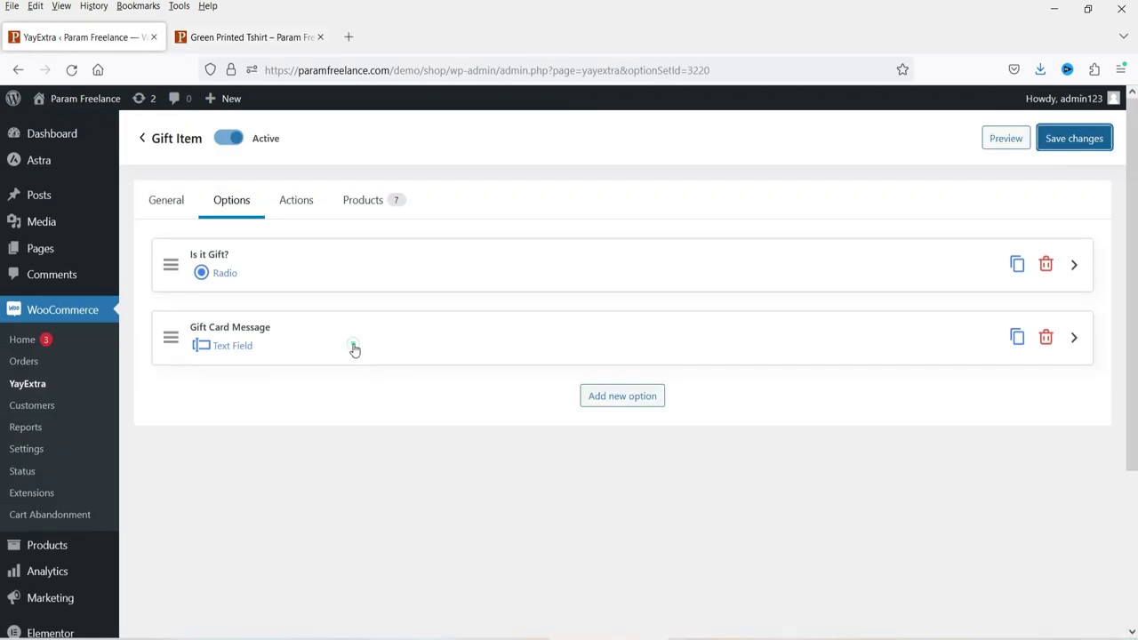
click(626, 403)
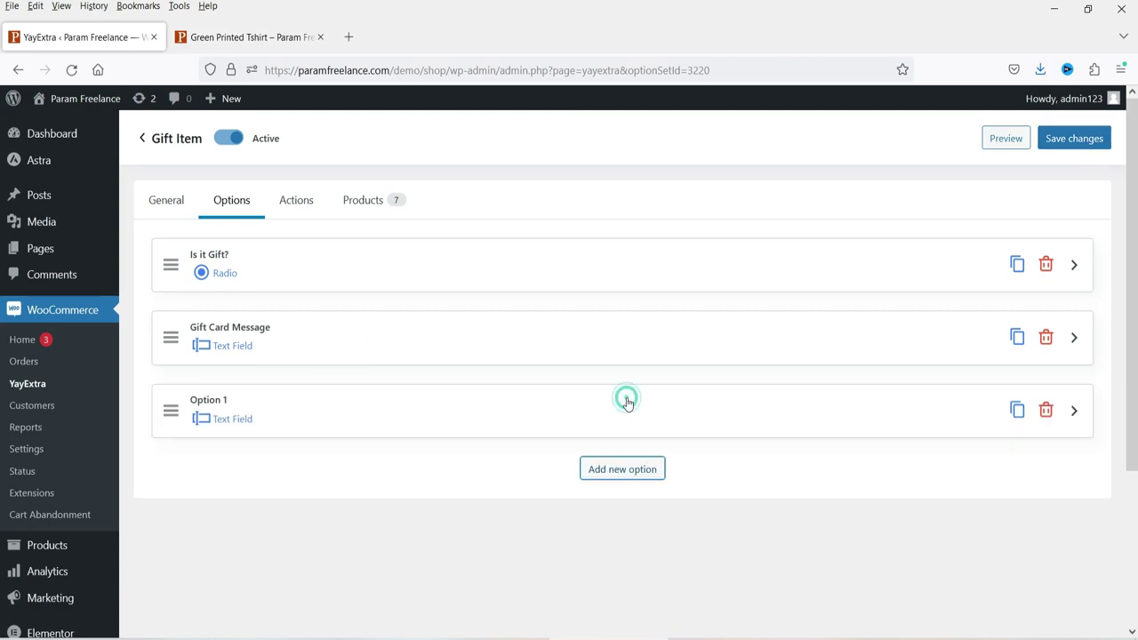
click(267, 414)
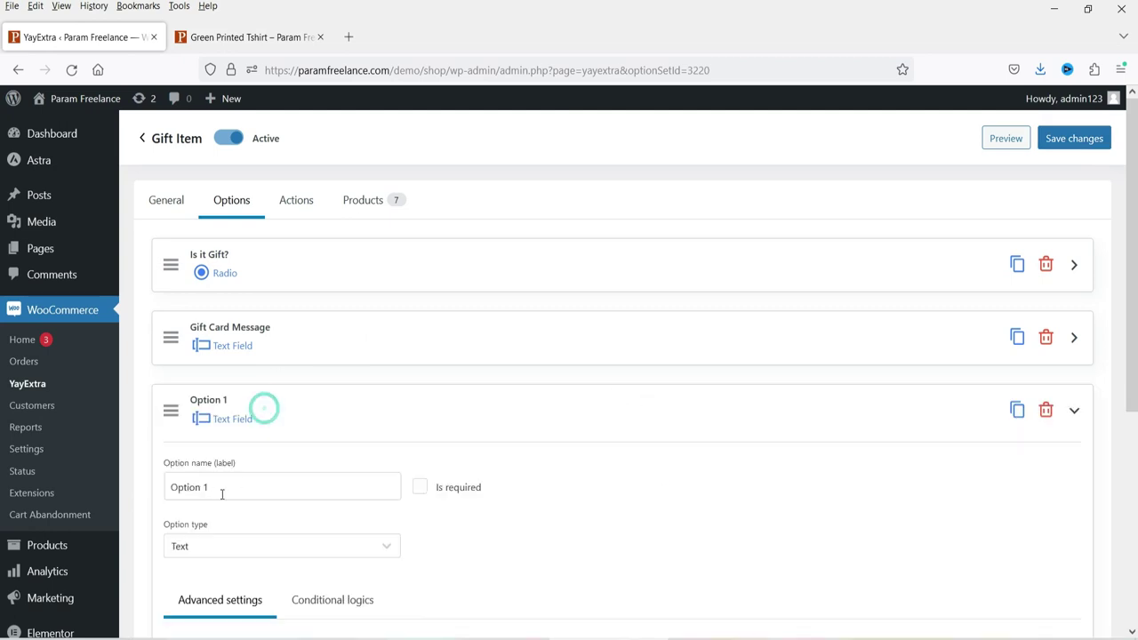
drag(234, 486, 144, 477)
text(Gift Wrap Color)
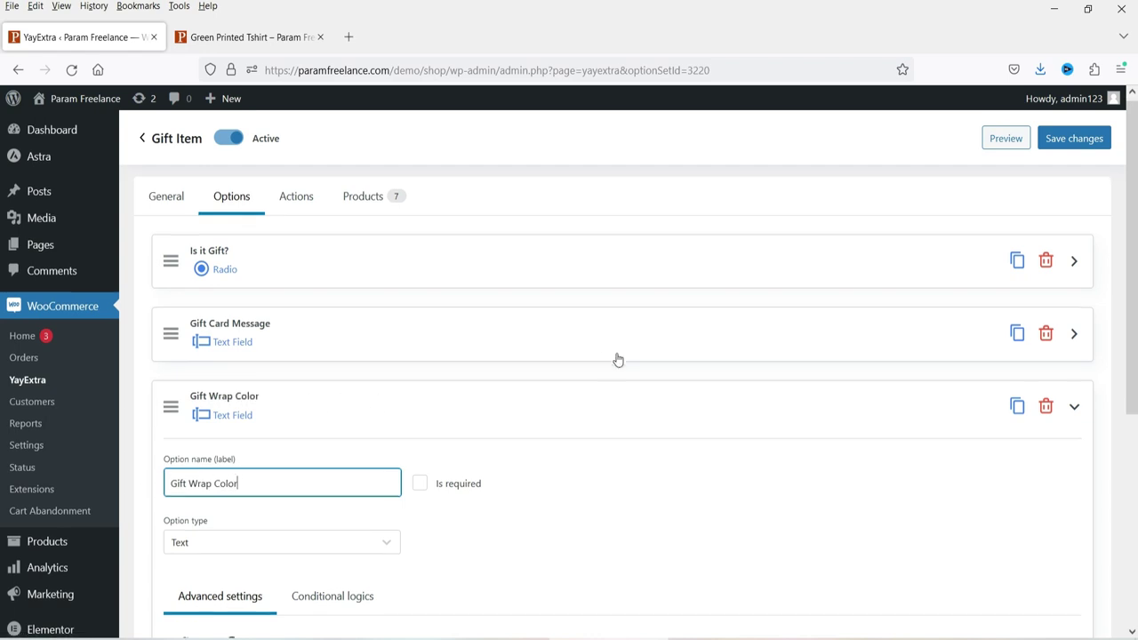
Make the "Gift Wrap Color" option required and set its option type to Swatches
scroll(619, 358, down, 2)
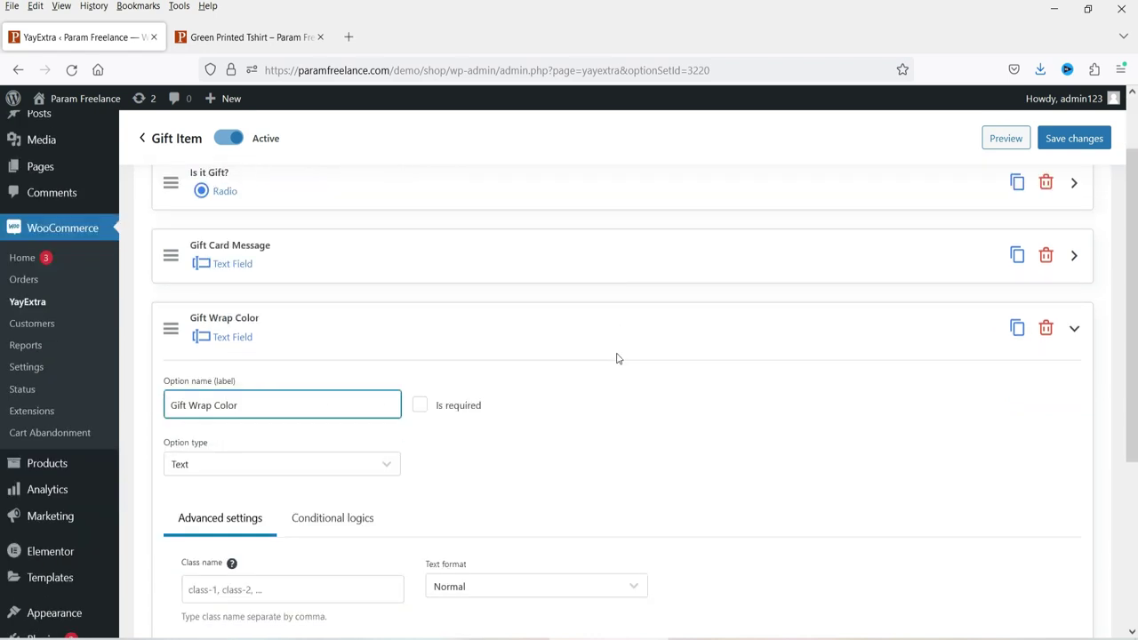
scroll(622, 358, down, 4)
click(420, 243)
click(237, 311)
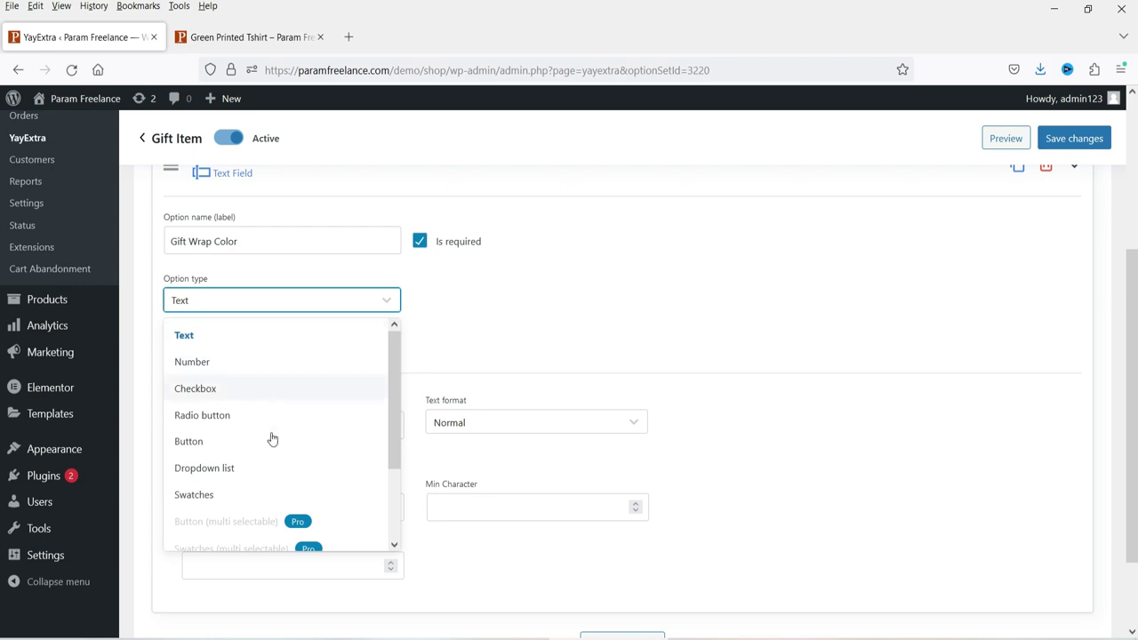
scroll(294, 407, down, 2)
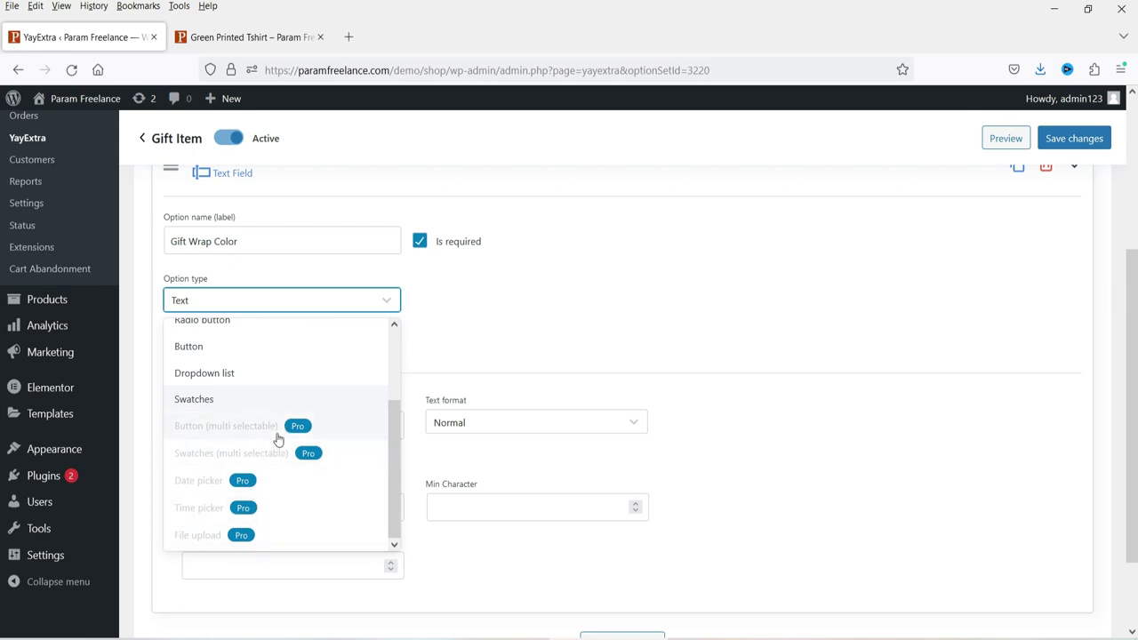
scroll(300, 438, up, 2)
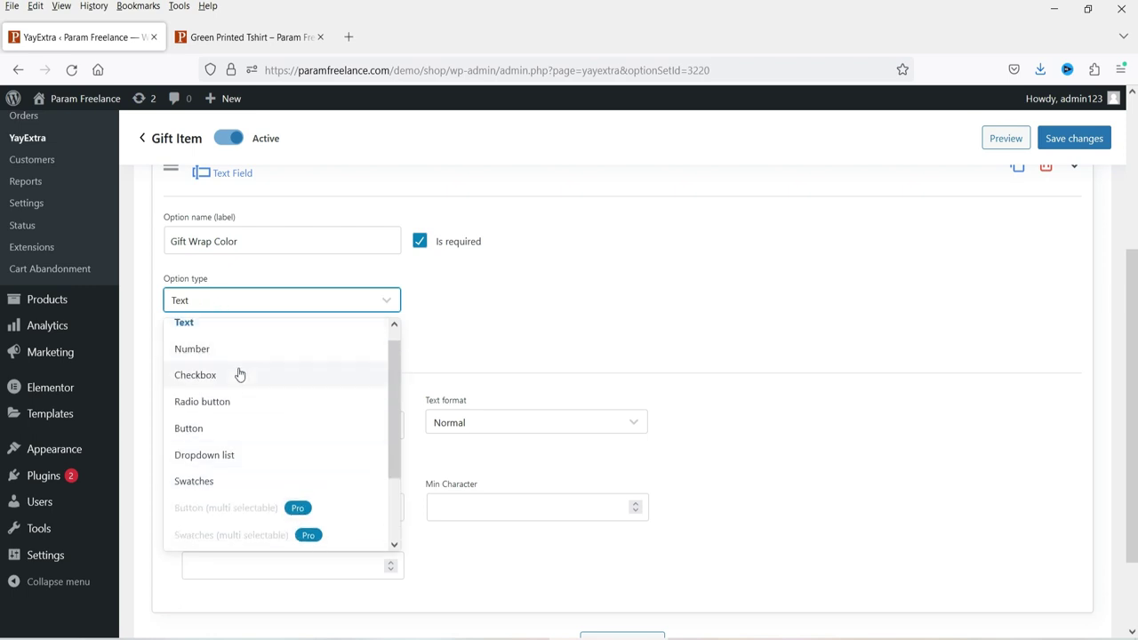
click(206, 480)
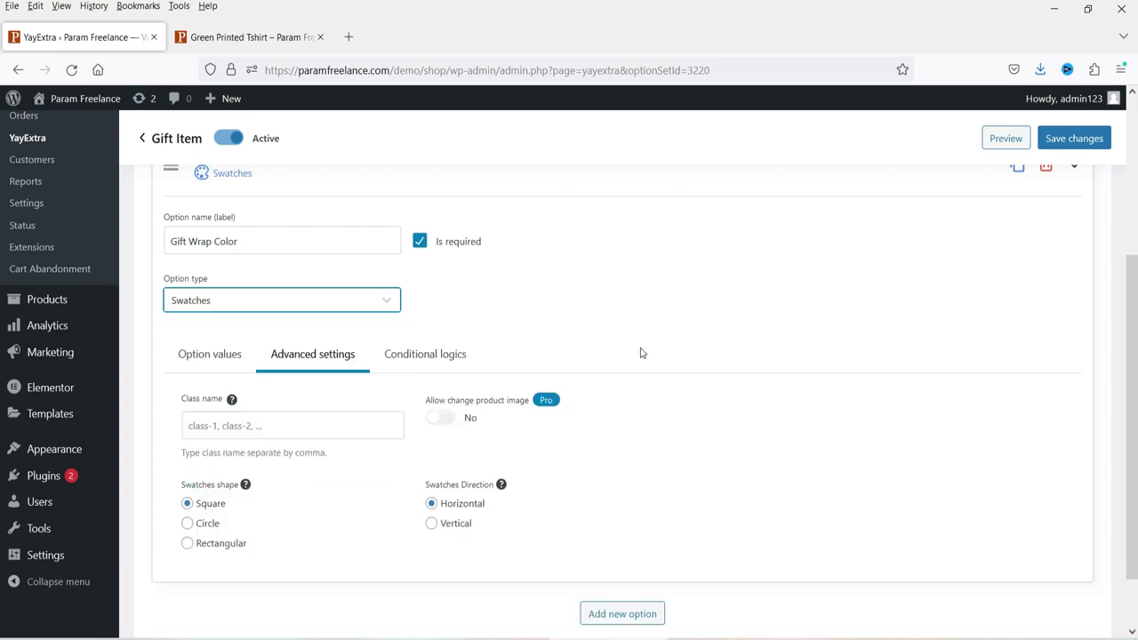
Add an option value named "Blue" to "Gift Wrap Color" and set it as the default
click(209, 356)
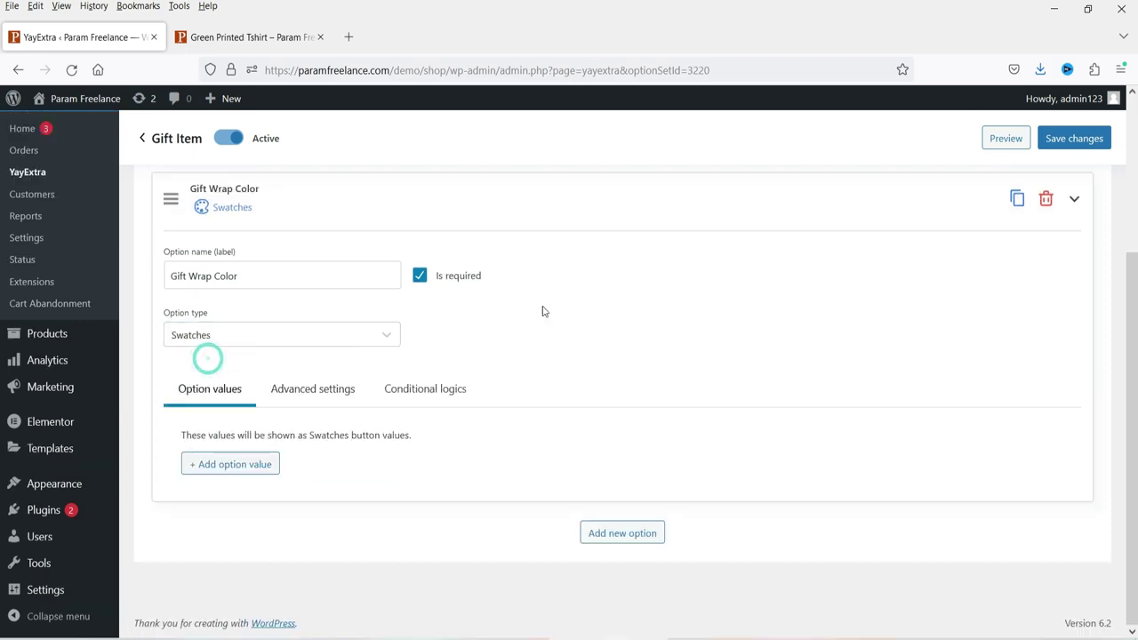
click(229, 466)
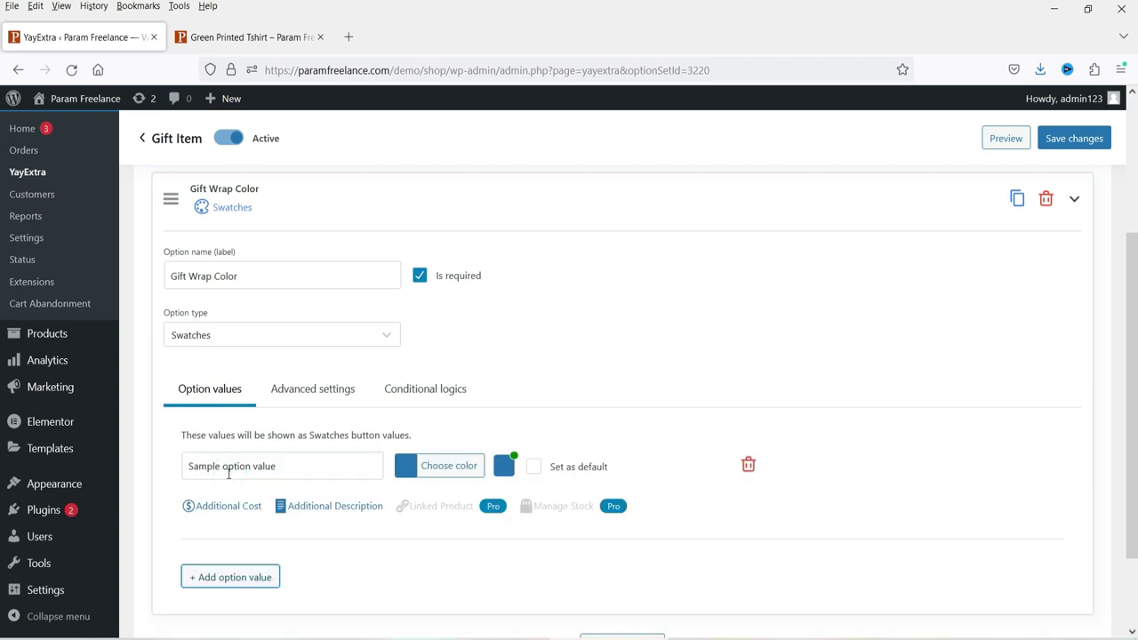
triple_click(305, 478)
text(Blu)
mouse_move(88, 478)
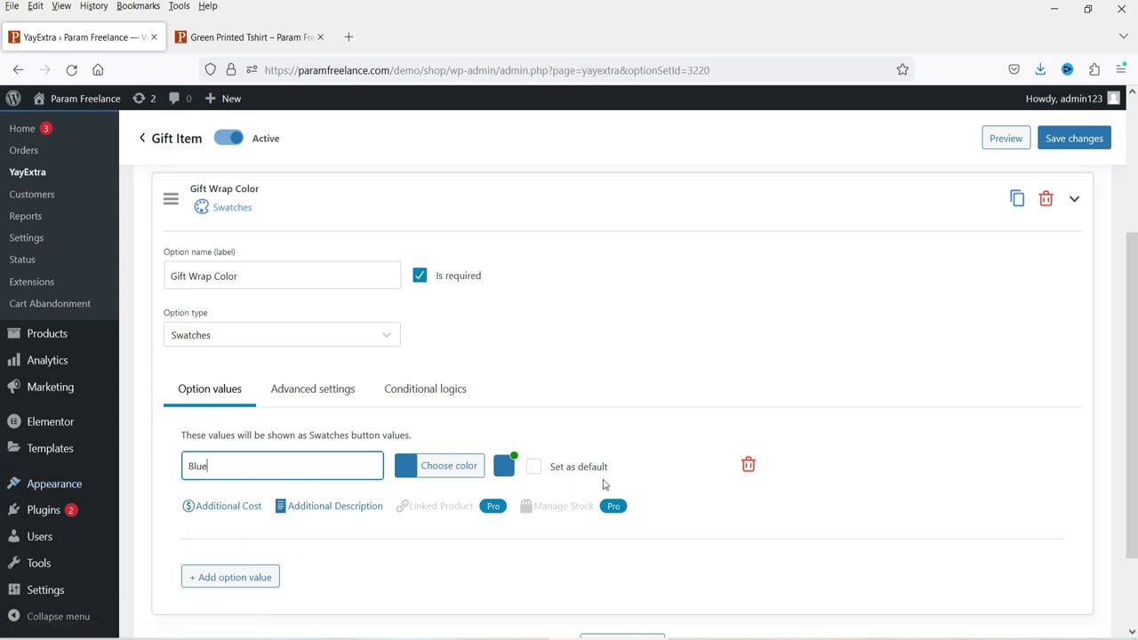
click(533, 466)
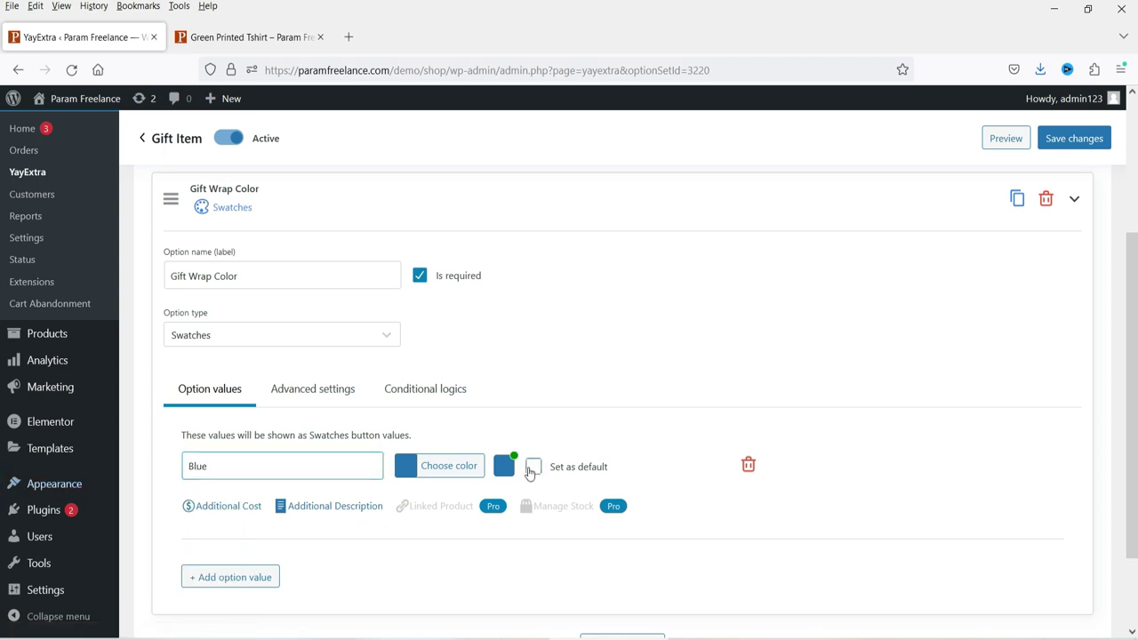
Add a second "Gift Wrap Color" value named "Red" and give its swatch the red preset colour
click(214, 577)
triple_click(307, 578)
text(Red)
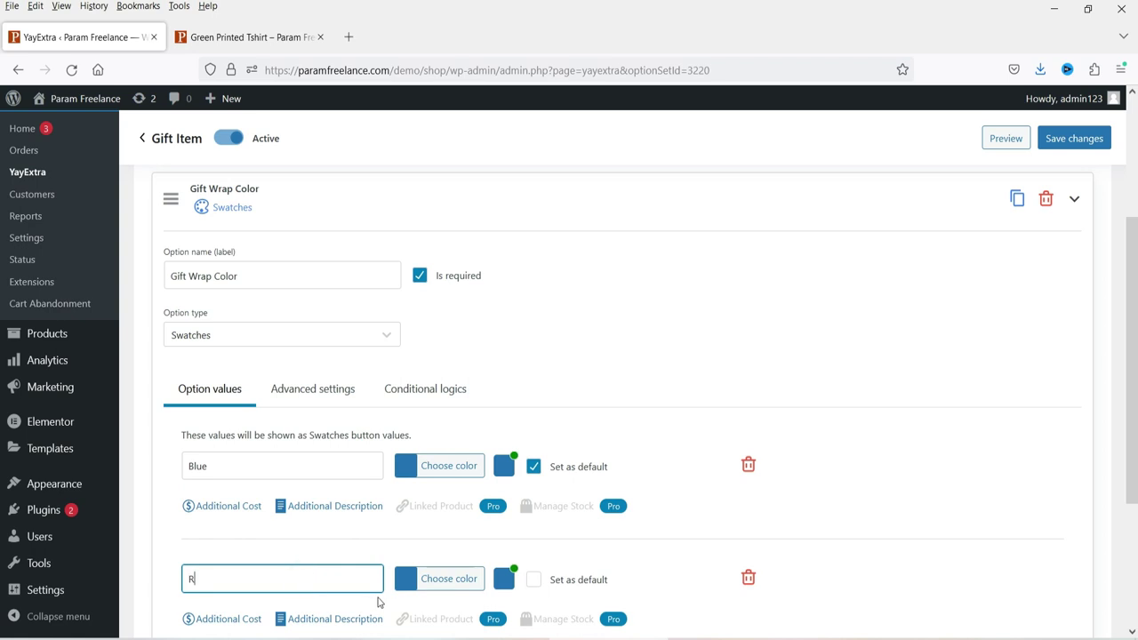
click(440, 578)
scroll(458, 533, down, 3)
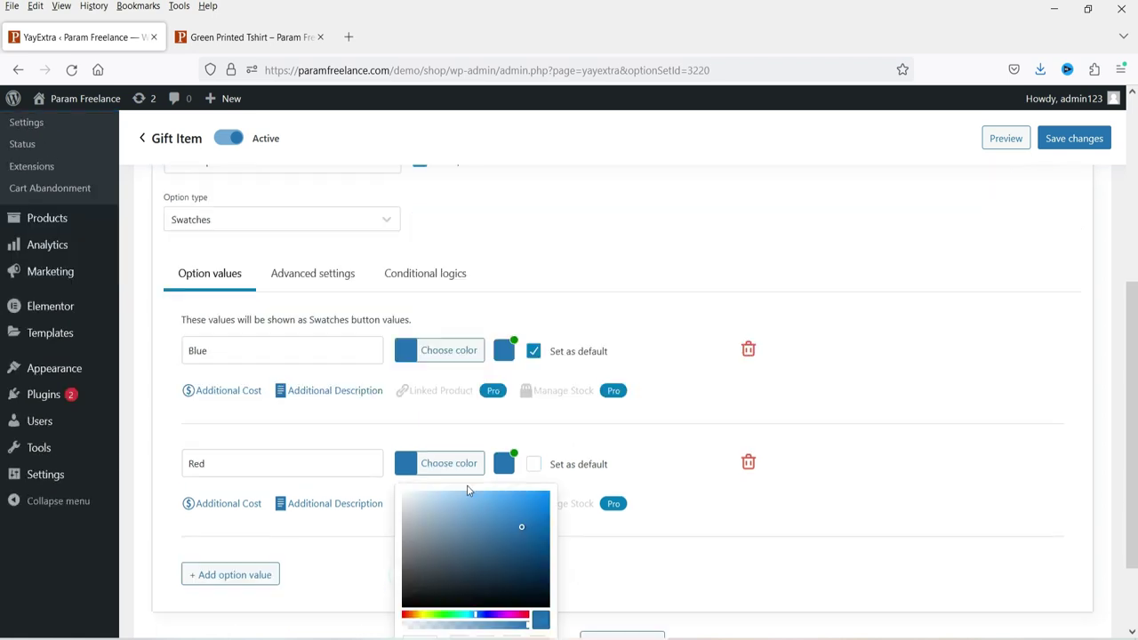
click(409, 634)
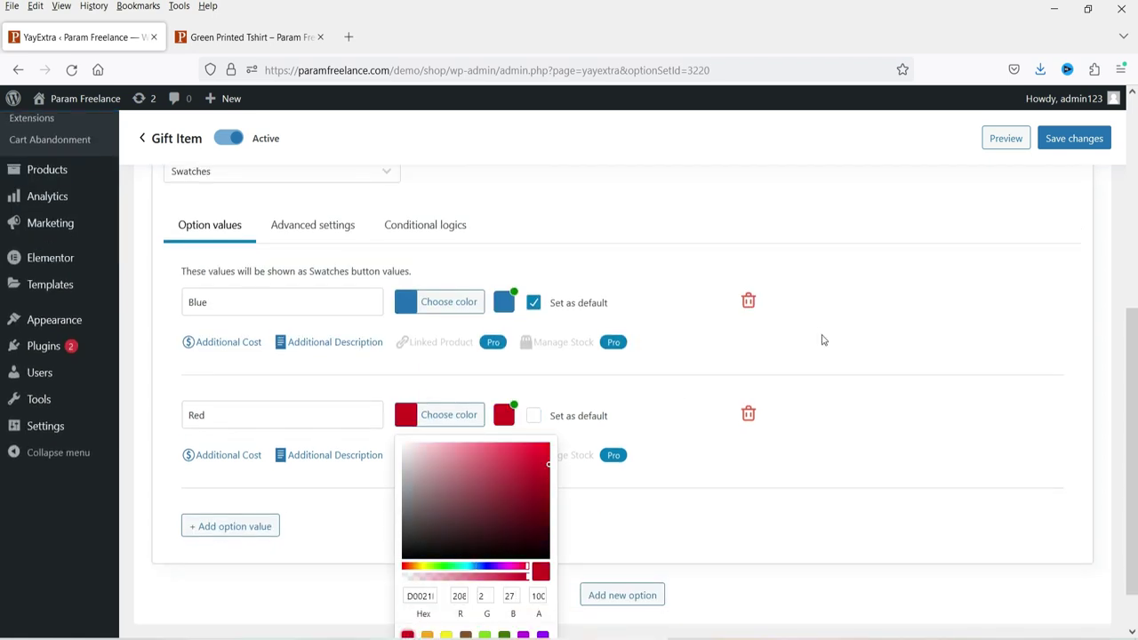
Add a third "Gift Wrap Color" value named "Green" and give its swatch the dark green preset colour
scroll(820, 334, down, 1)
click(233, 473)
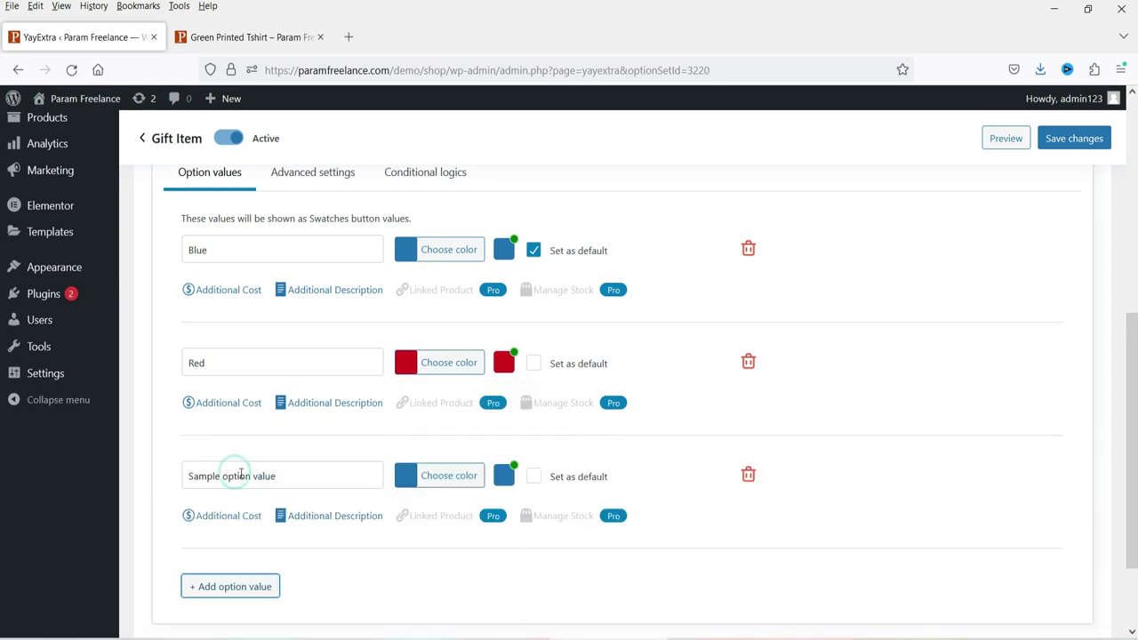
triple_click(234, 473)
text(Gree)
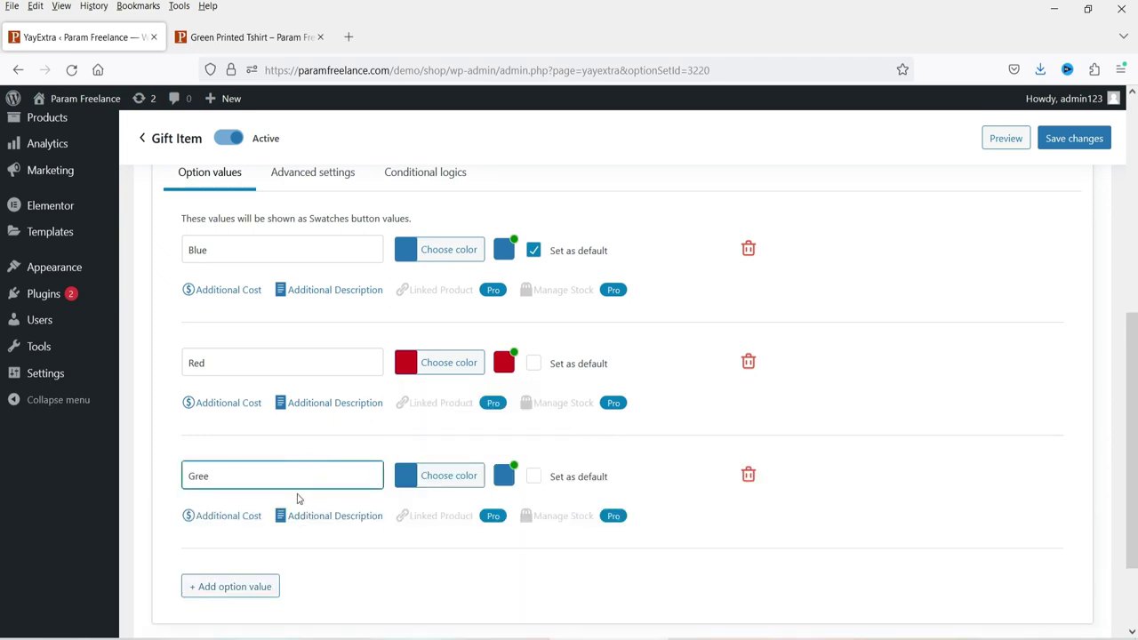
scroll(851, 434, down, 2)
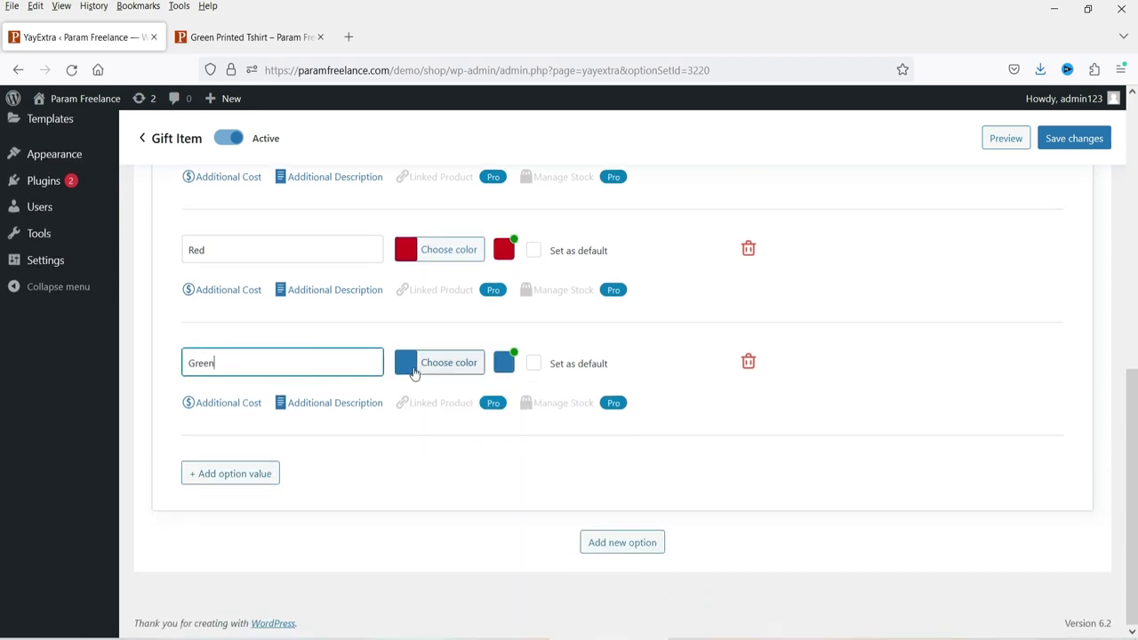
click(406, 362)
click(504, 585)
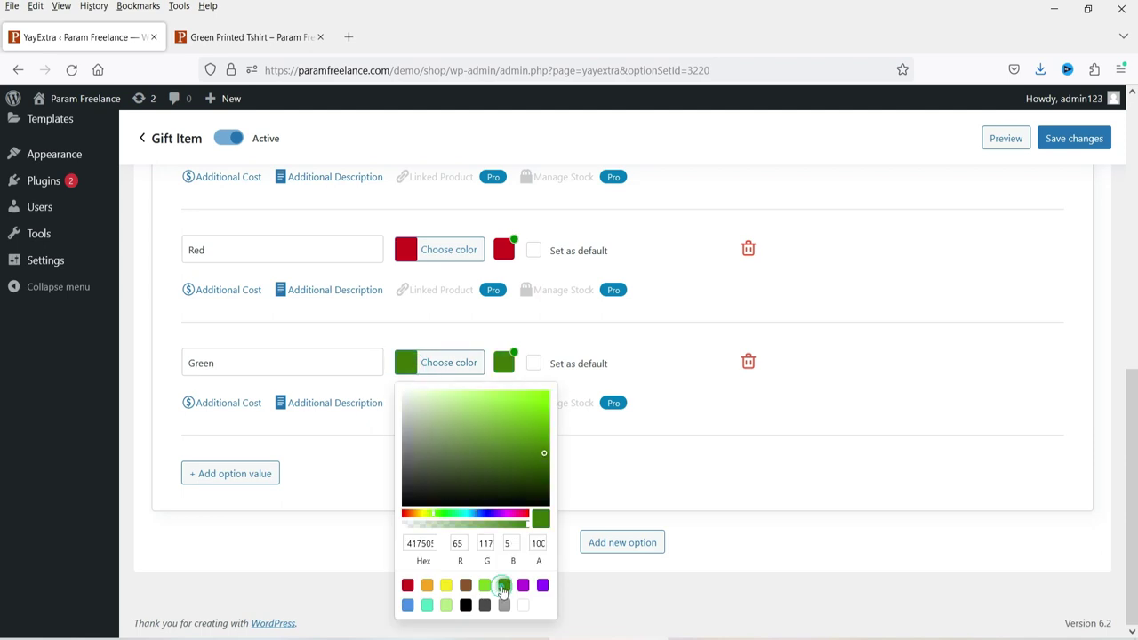
click(305, 473)
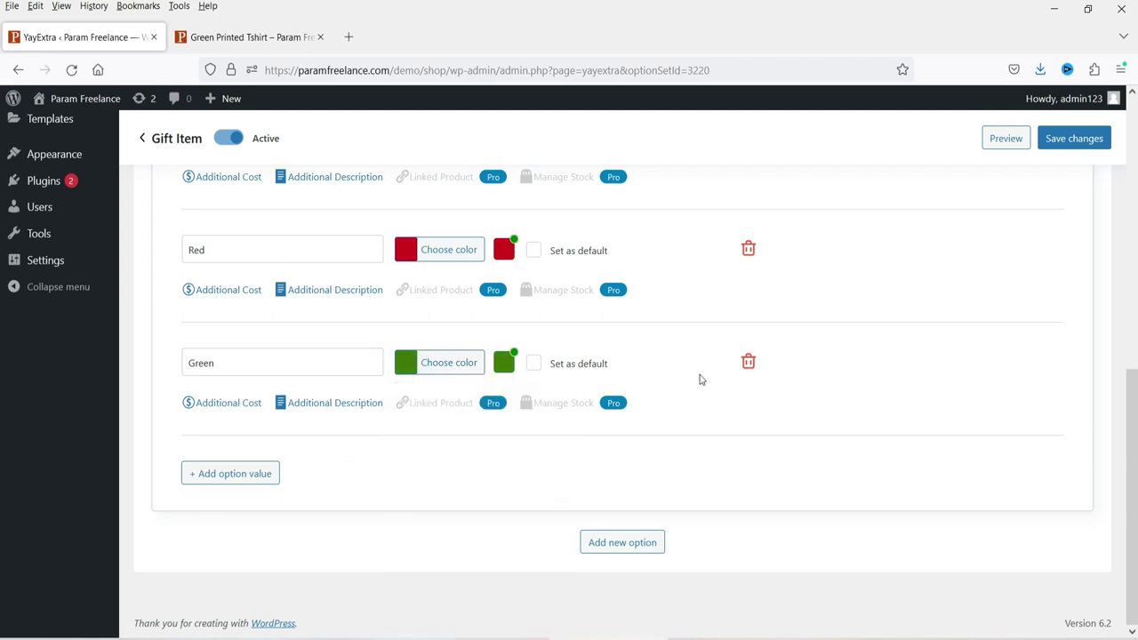
Add a logic condition displaying "Gift Wrap Color" when "Is it Gift?" is Yes, and save the set
scroll(633, 230, up, 5)
click(421, 308)
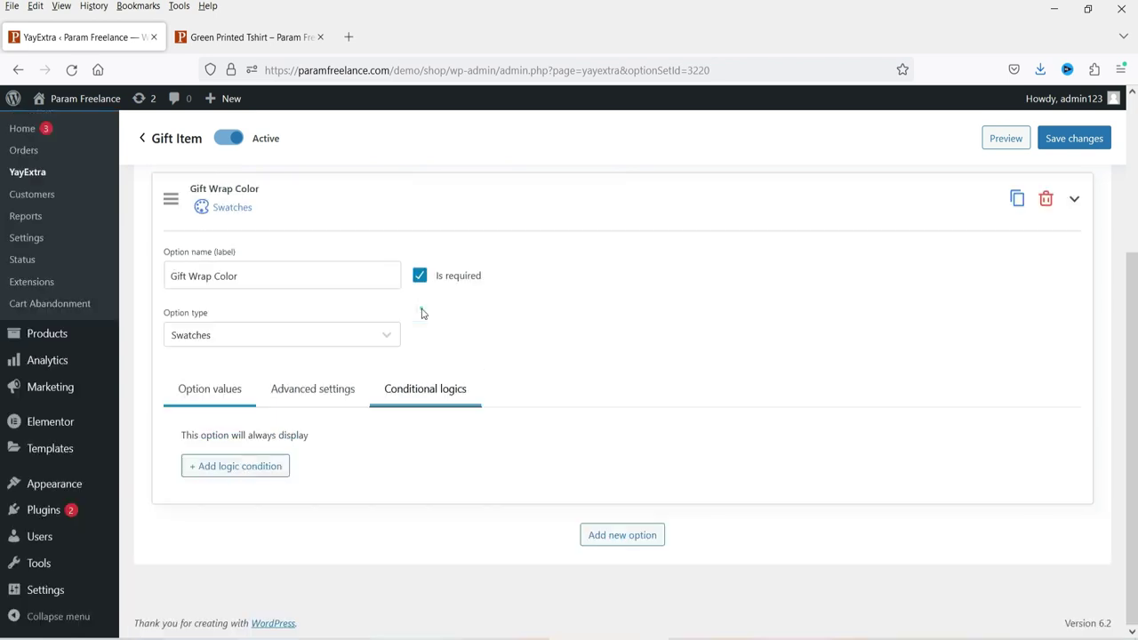
click(247, 465)
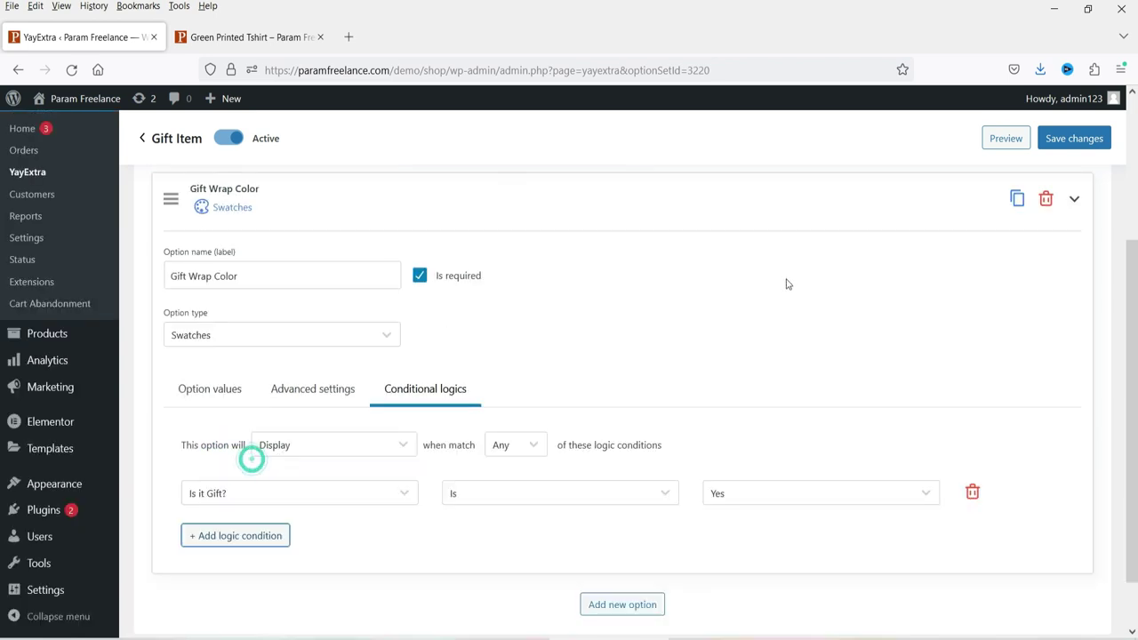
scroll(237, 369, down, 1)
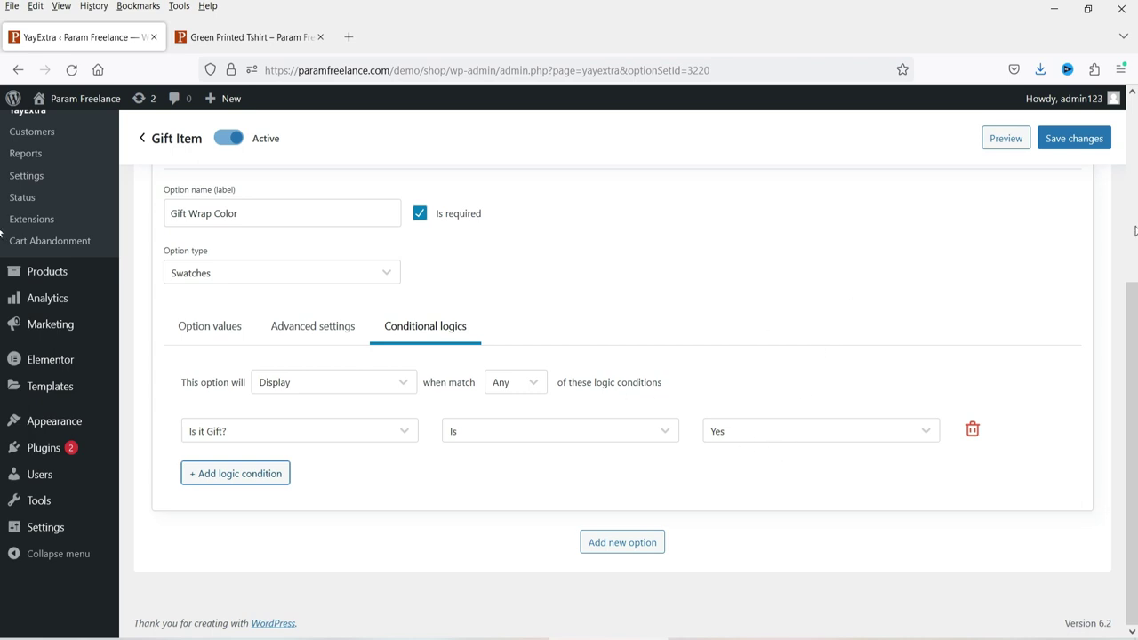
click(1071, 145)
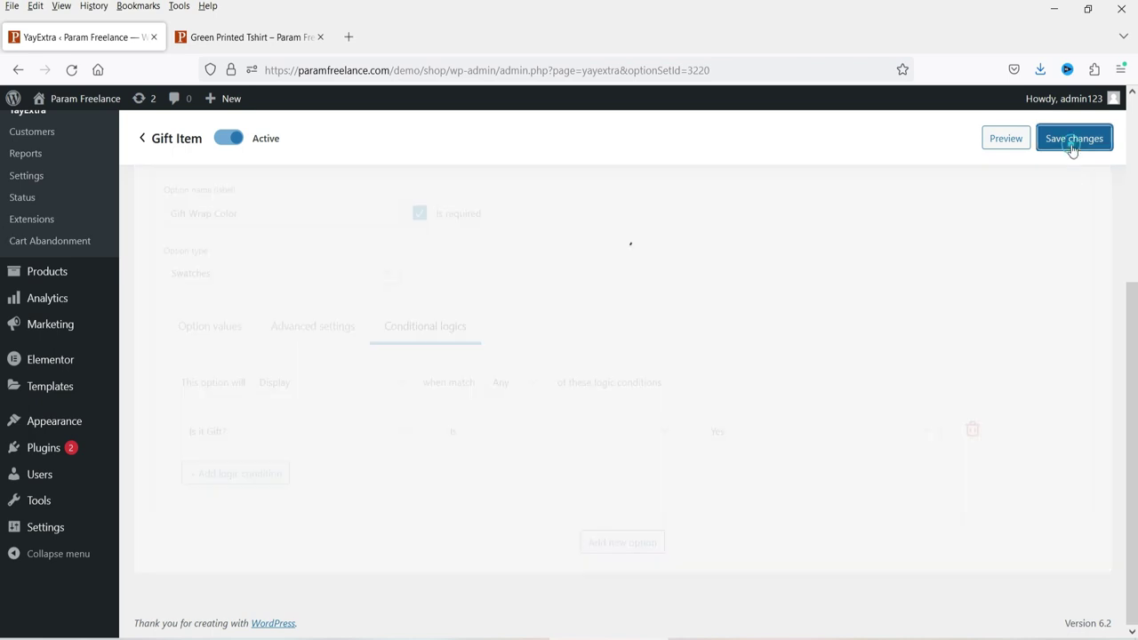
Reload the product page in the store and test the gift options by switching "Is it Gift?" to No and back to Yes
click(249, 35)
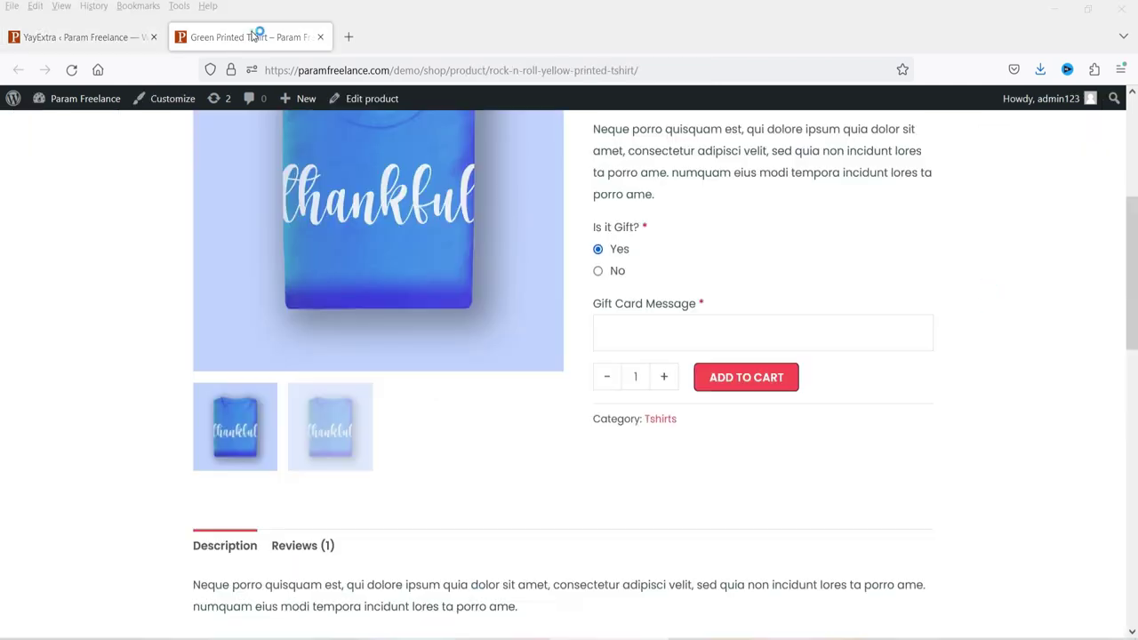
click(73, 70)
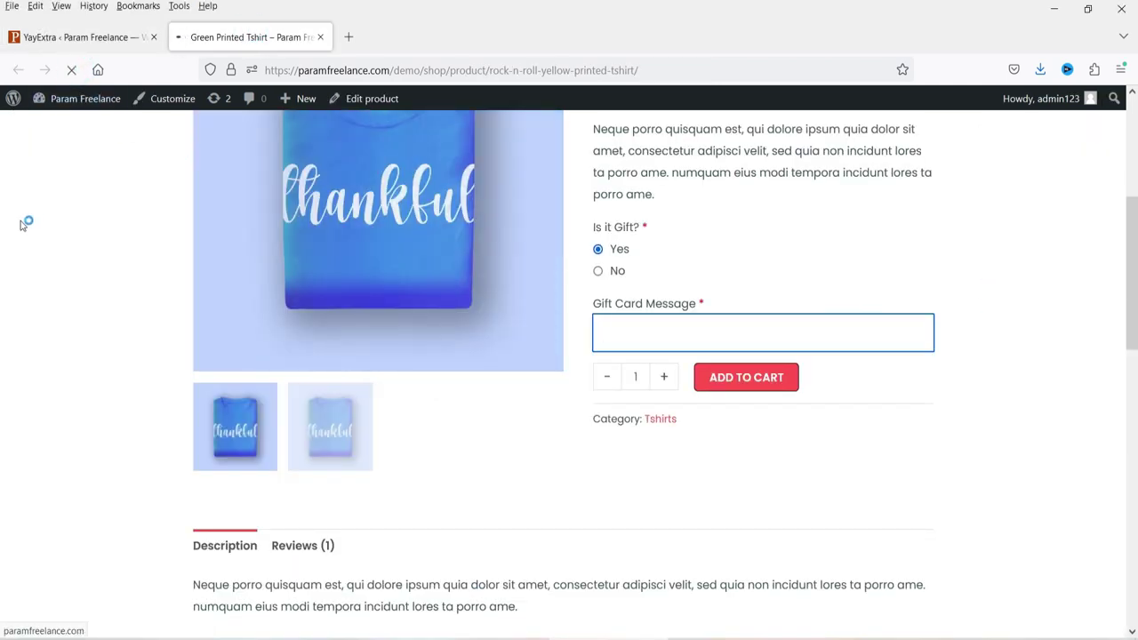
click(601, 274)
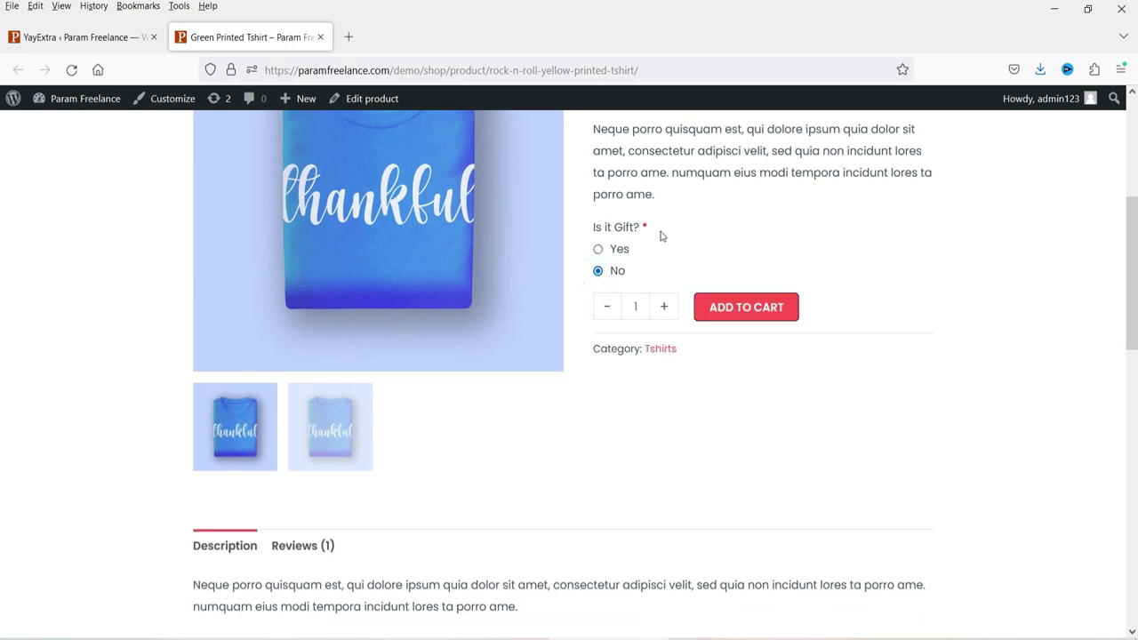
click(599, 249)
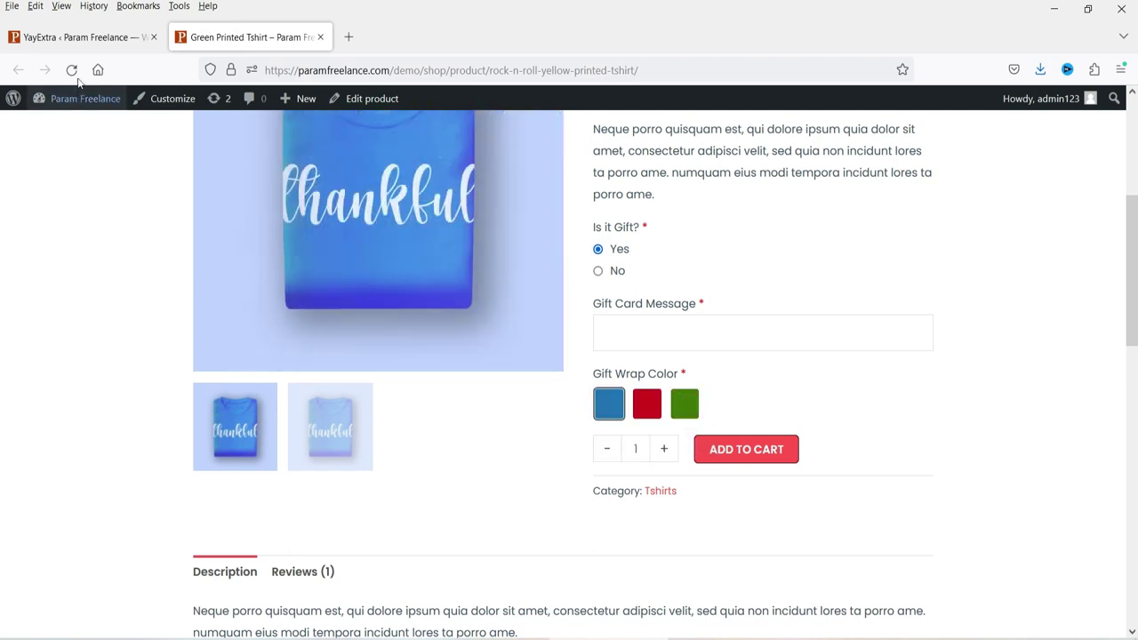
Add a new Button-type option named "Do you want Gift Box?" to the Gift Item option set
click(78, 37)
scroll(343, 271, up, 2)
click(299, 223)
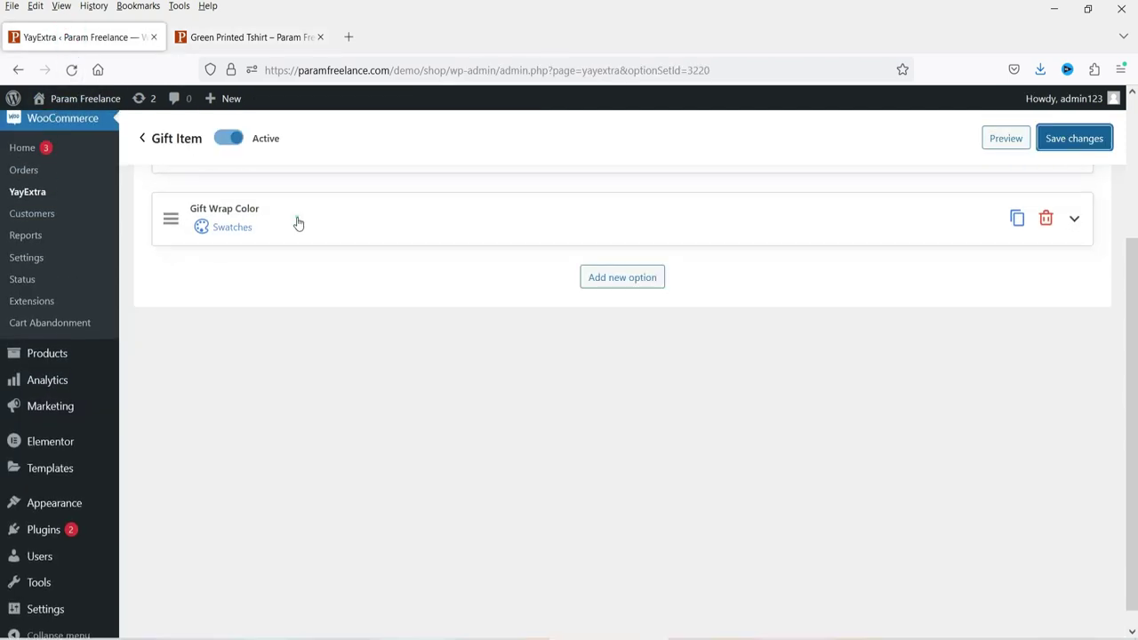
click(632, 281)
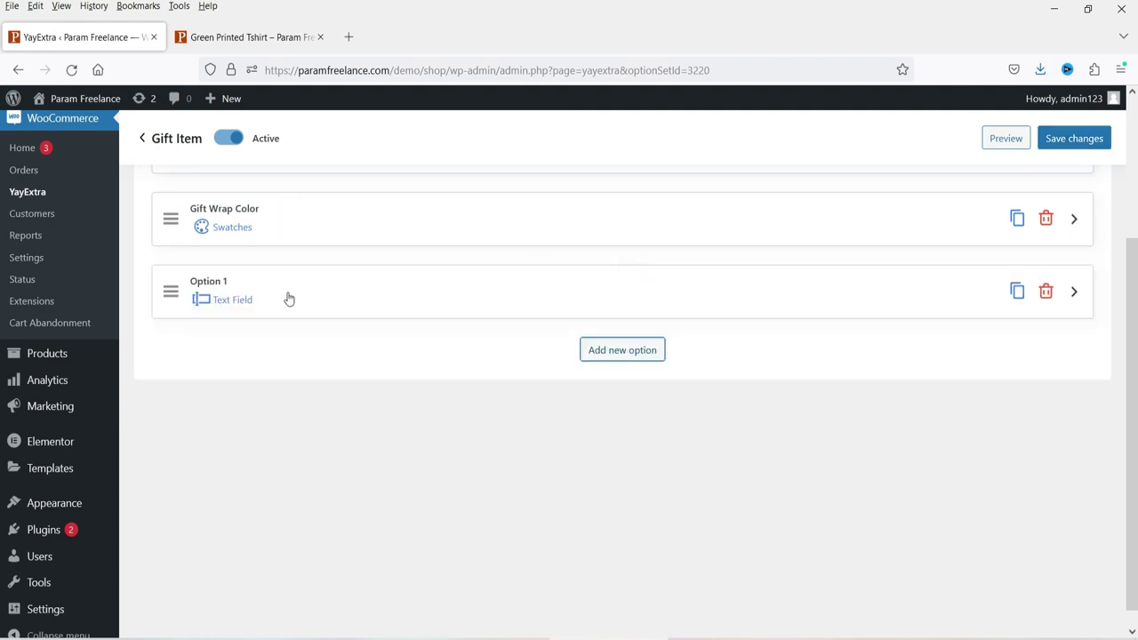
click(226, 285)
click(368, 434)
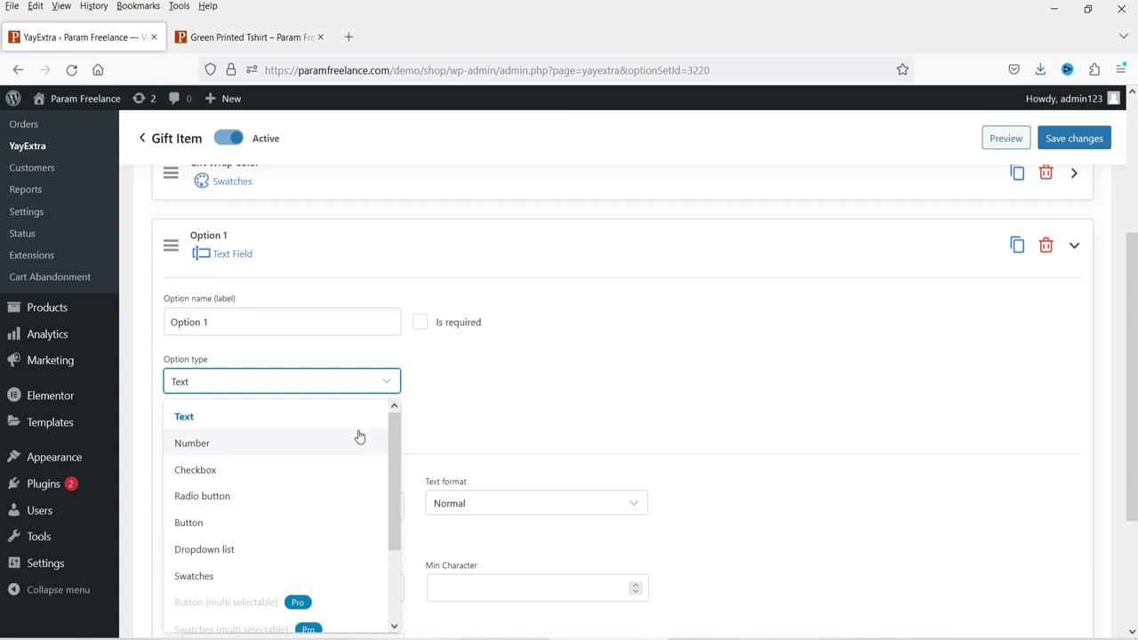
click(203, 526)
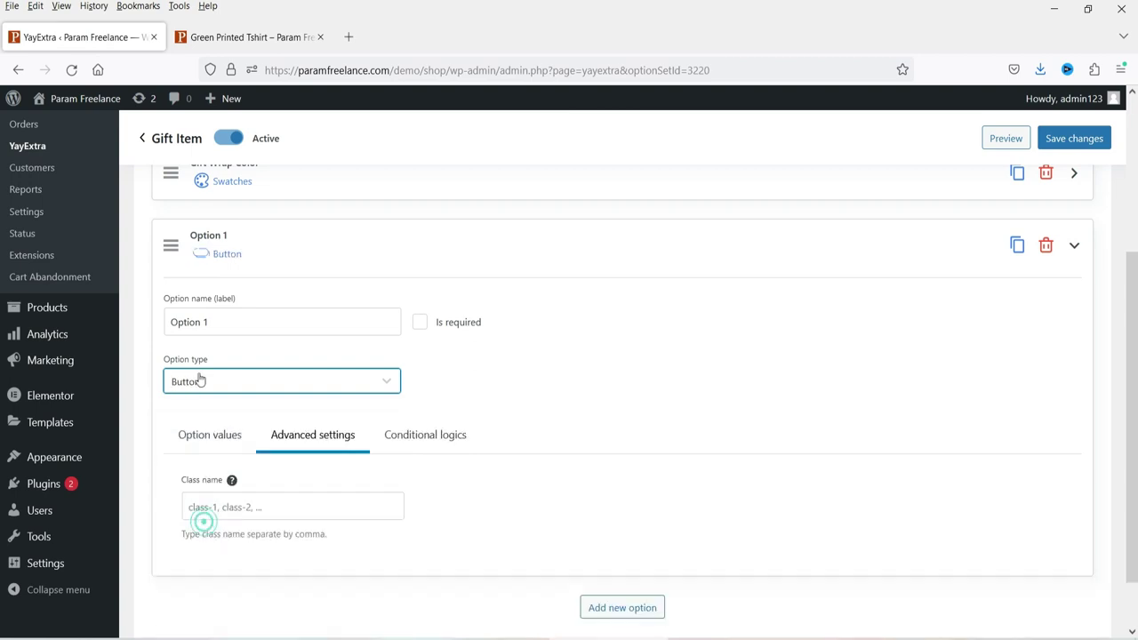
triple_click(205, 322)
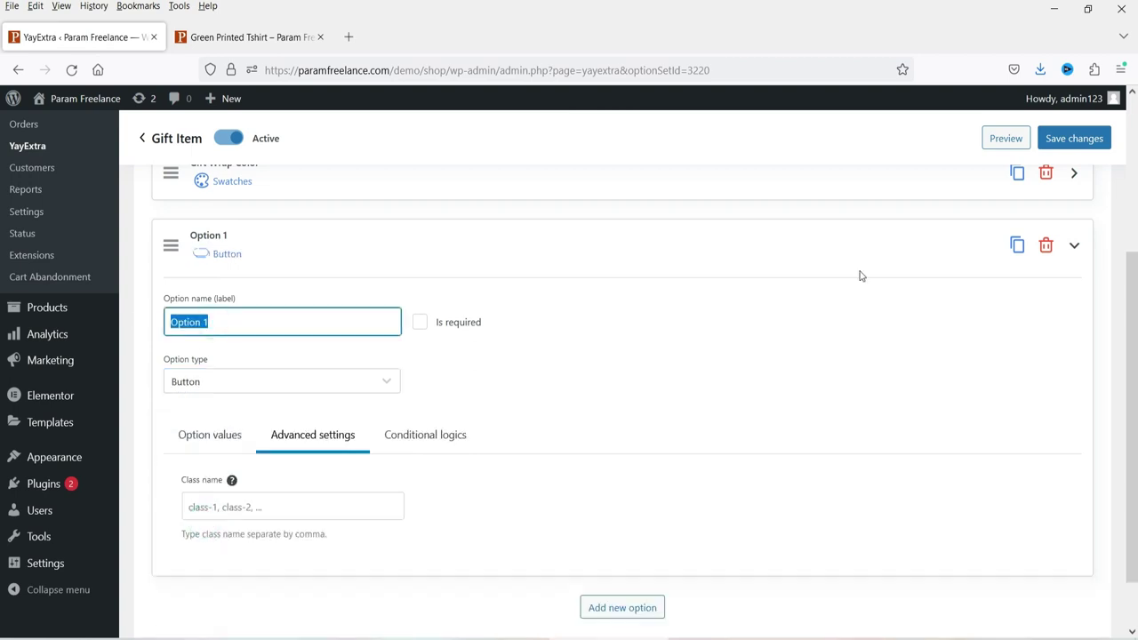
text(Do you want Gift Box)
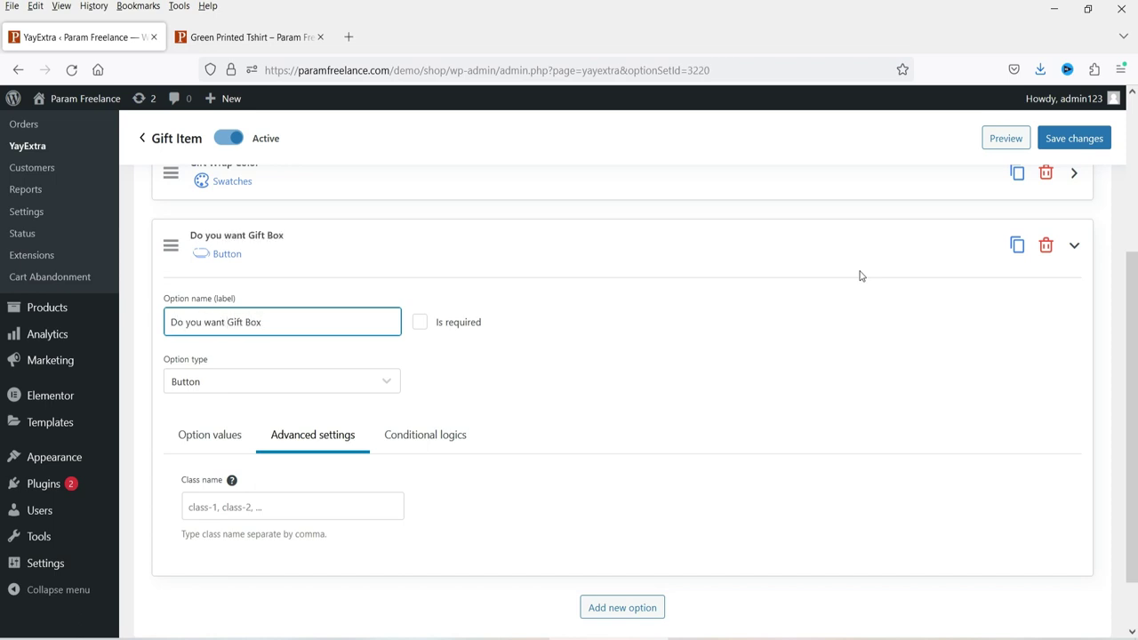
Add an option value named "Carry Over Box" to "Do you want Gift Box?" and set it as the default
scroll(356, 374, down, 1)
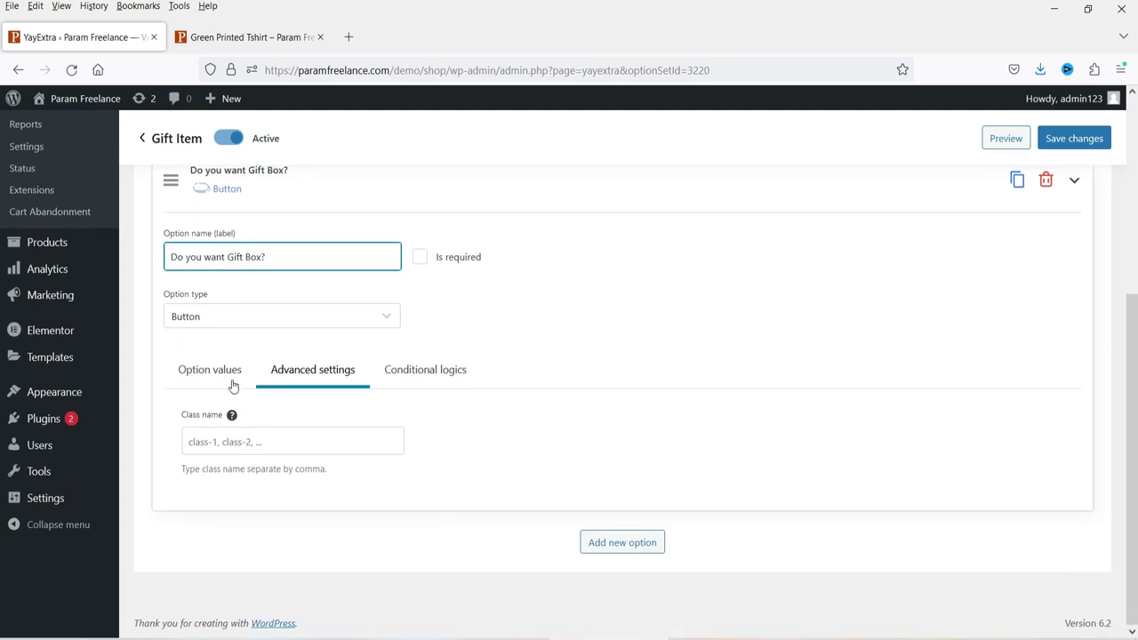
click(222, 391)
click(233, 477)
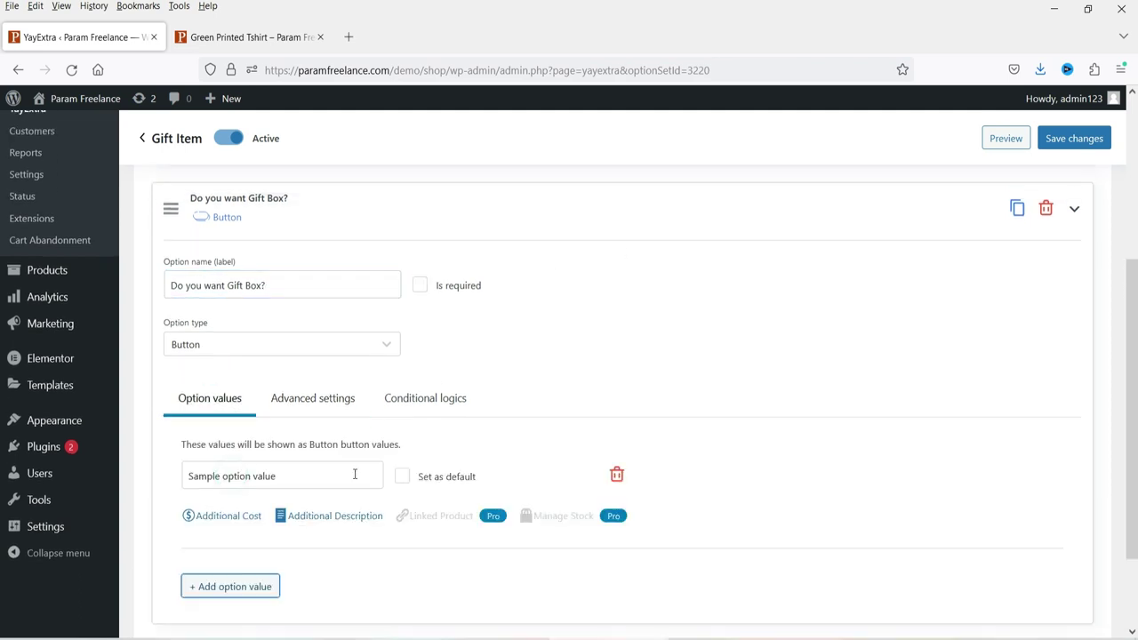
triple_click(353, 473)
text(Ca)
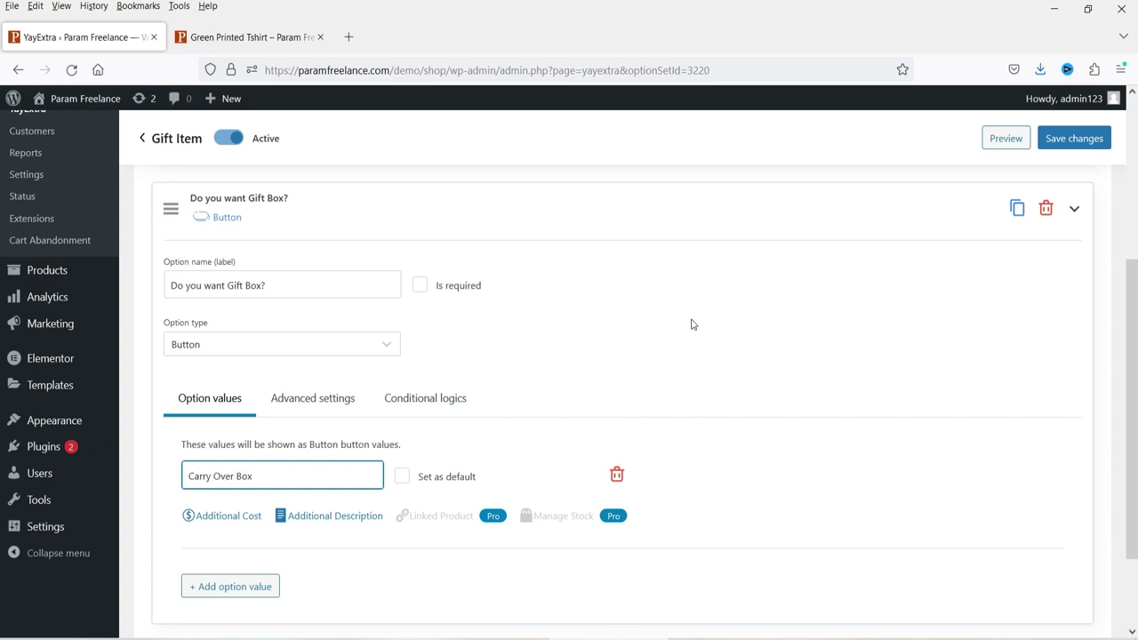
text(rry Over Box)
click(402, 475)
Add a second "Do you want Gift Box?" value named "Regular Box"
scroll(564, 346, down, 2)
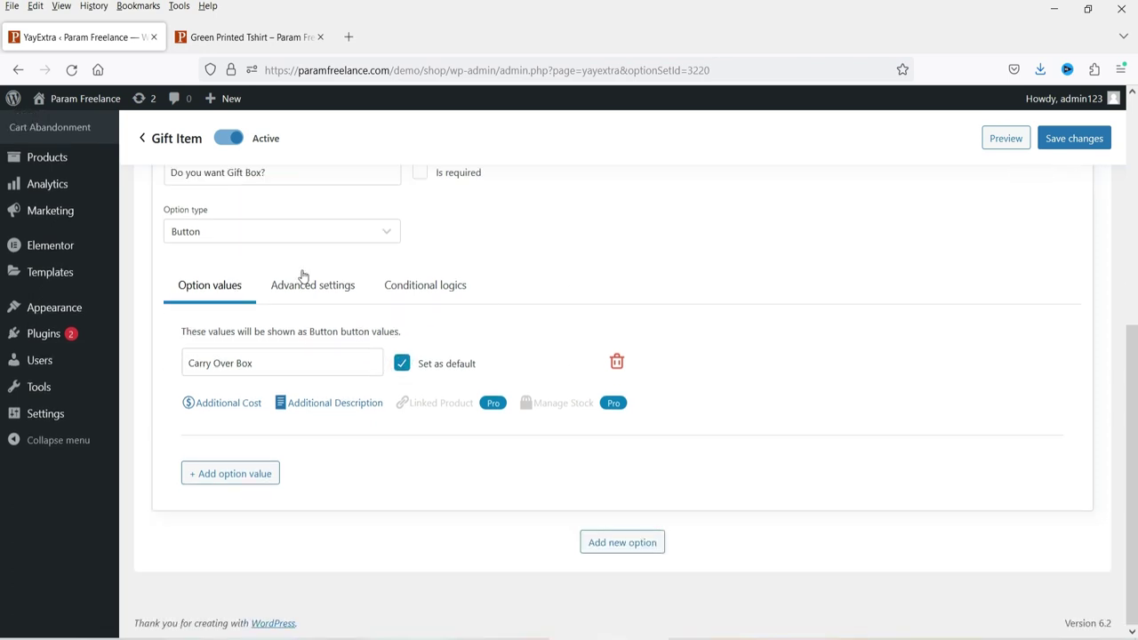
click(223, 473)
triple_click(219, 474)
text(Regular Box)
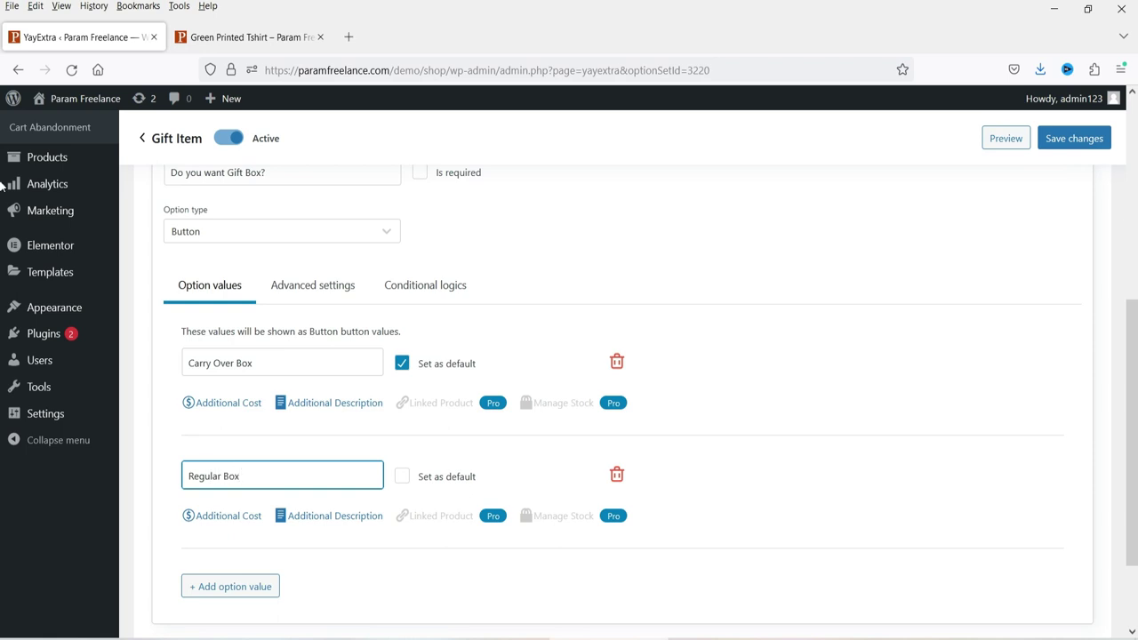
Add a logic condition displaying "Do you want Gift Box?" when "Is it Gift?" is Yes, and save the set
click(421, 284)
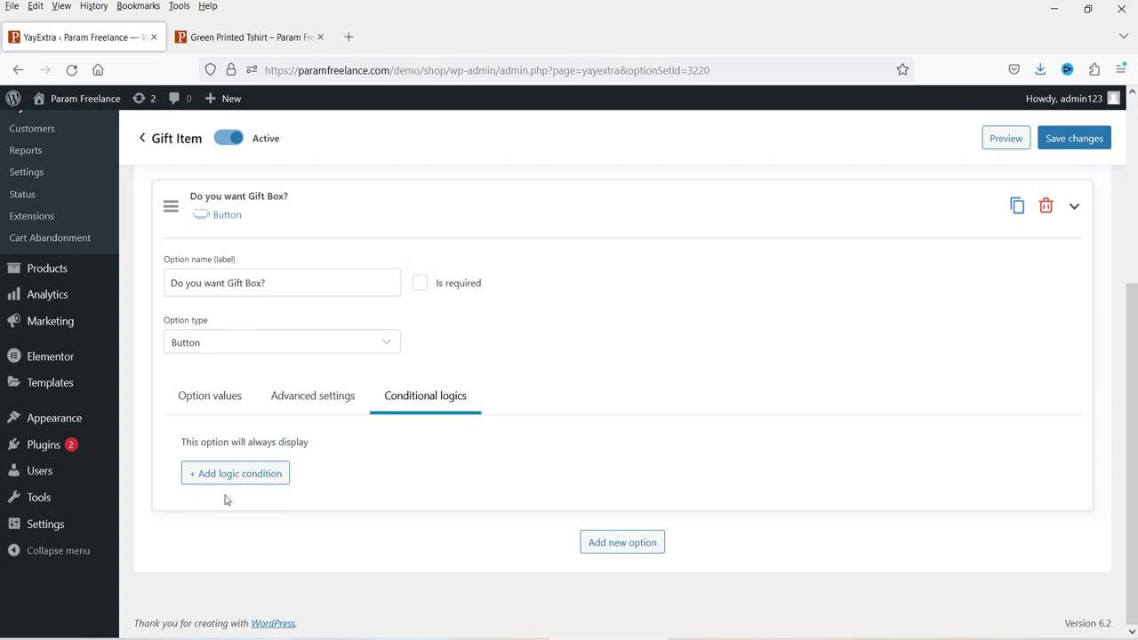
click(228, 477)
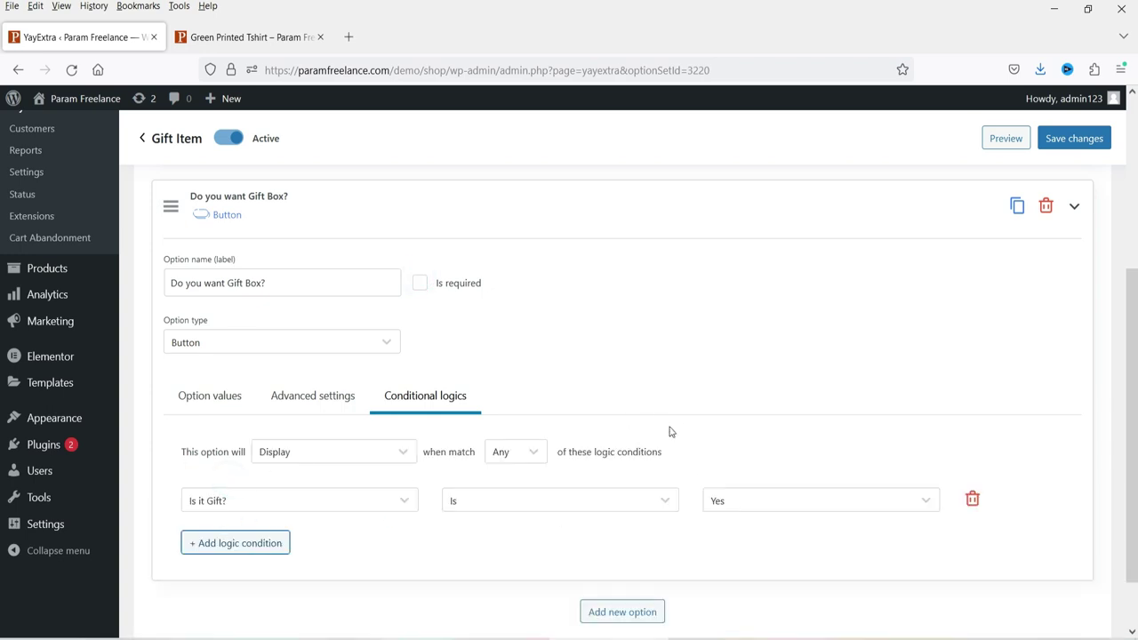
click(1074, 141)
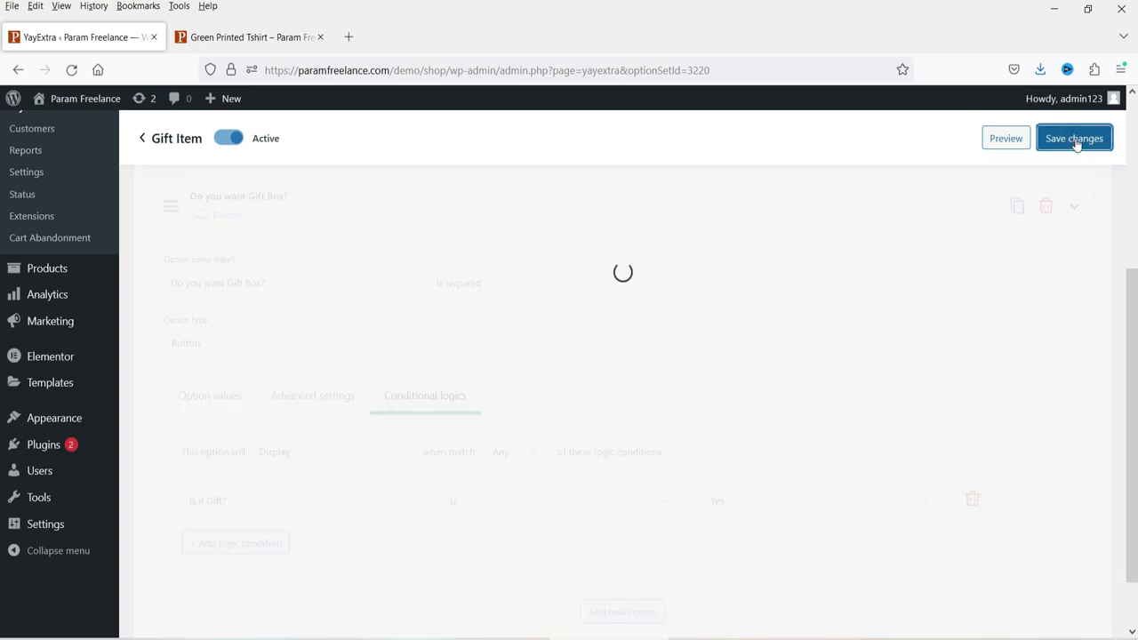
Reload the product page in the store and try the gift box choice by selecting Regular Box
click(238, 36)
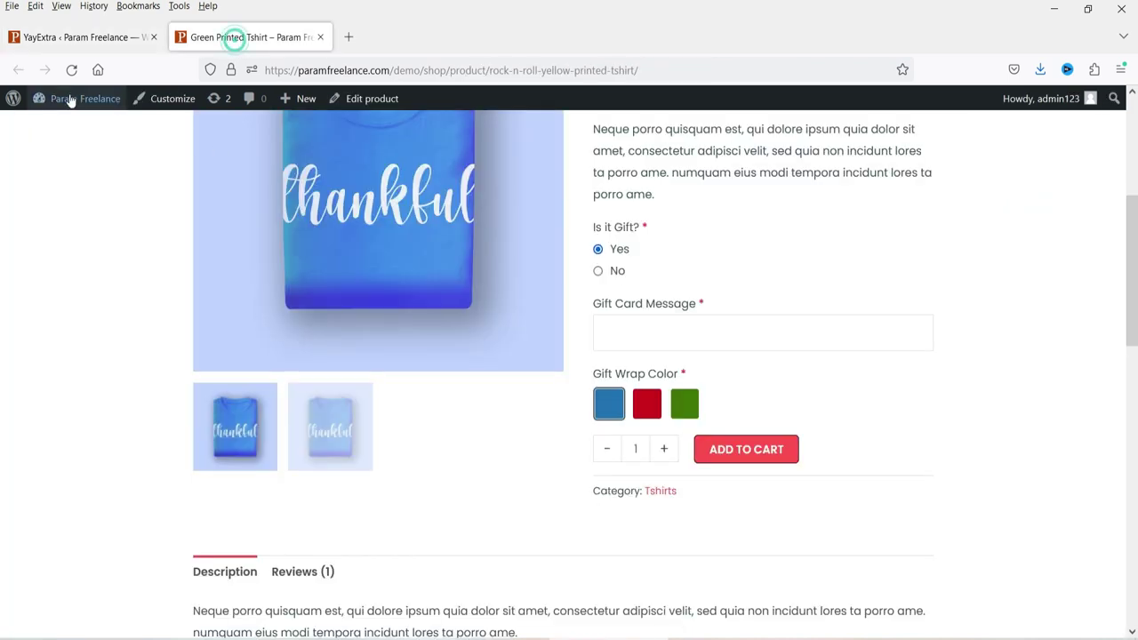
click(71, 70)
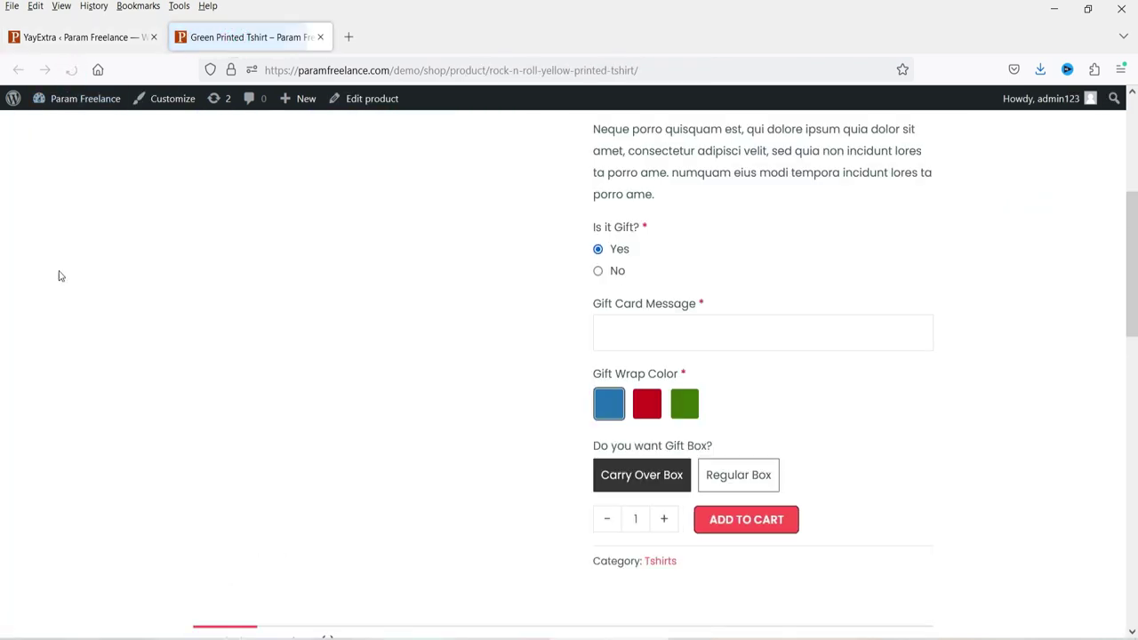
scroll(1029, 275, down, 3)
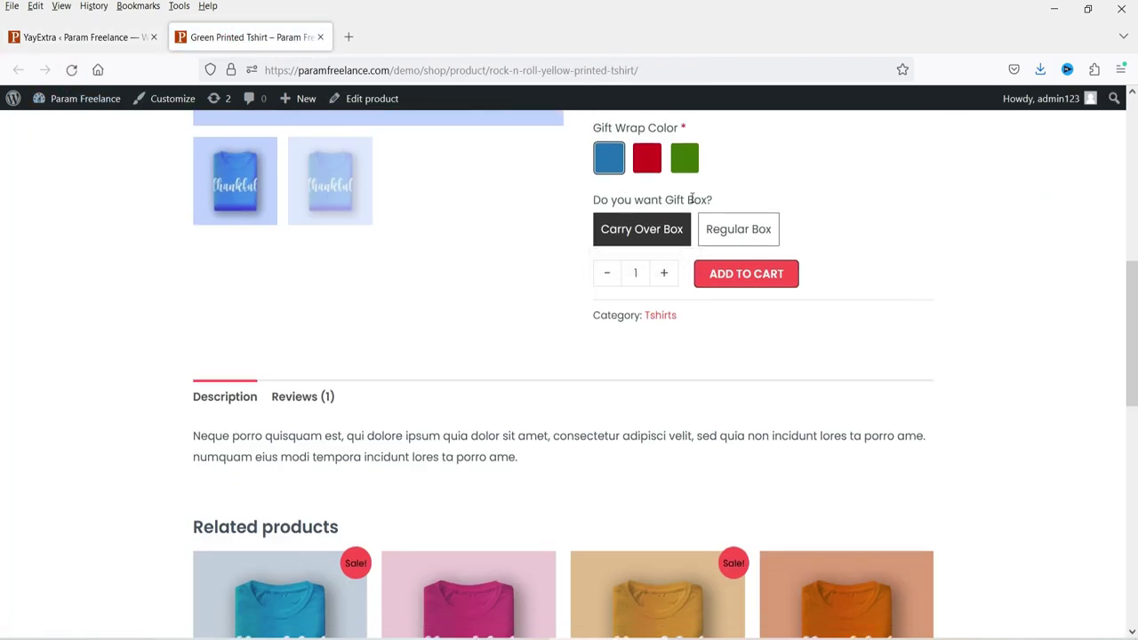
click(738, 229)
Add a new action set to Gift Item with the condition that "Is it Gift?" is Yes
key(ctrl+Page_Up)
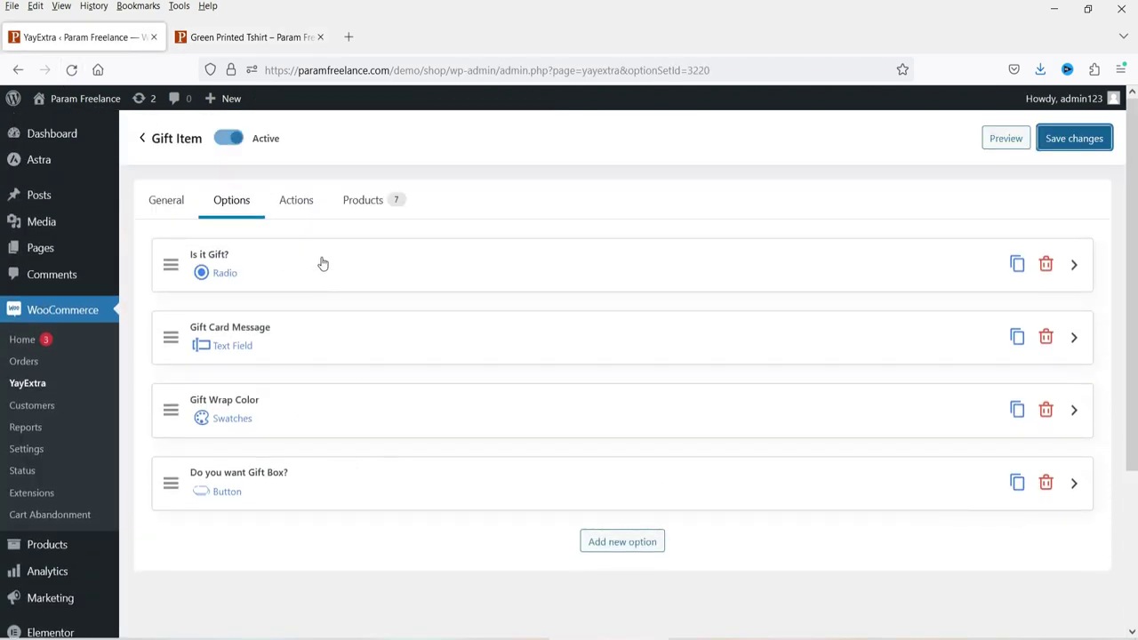
click(301, 204)
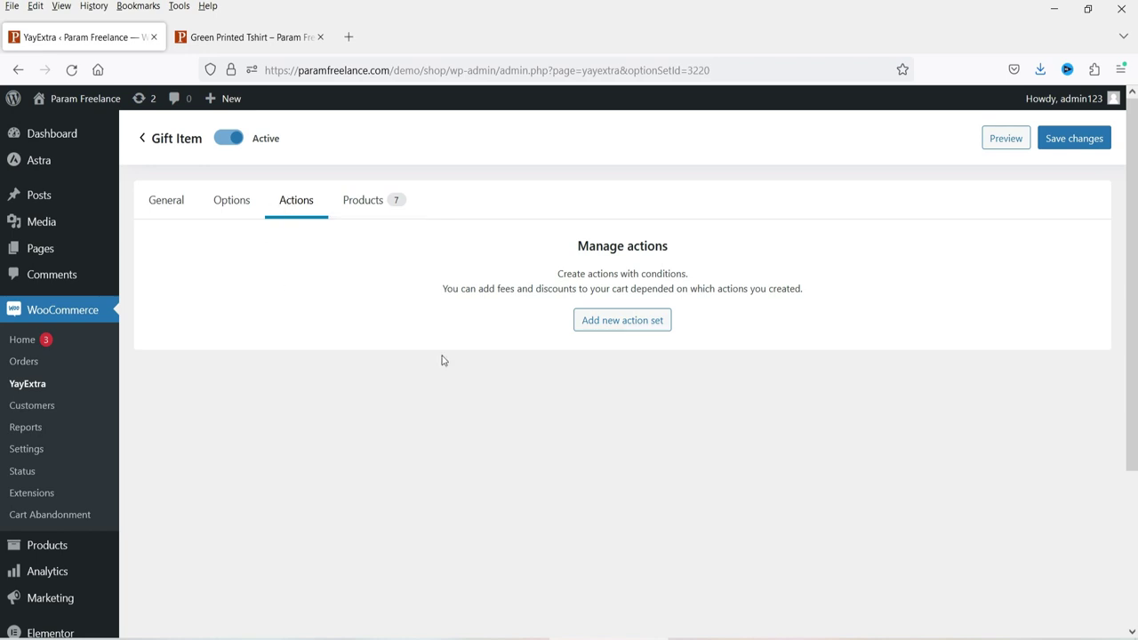
click(616, 324)
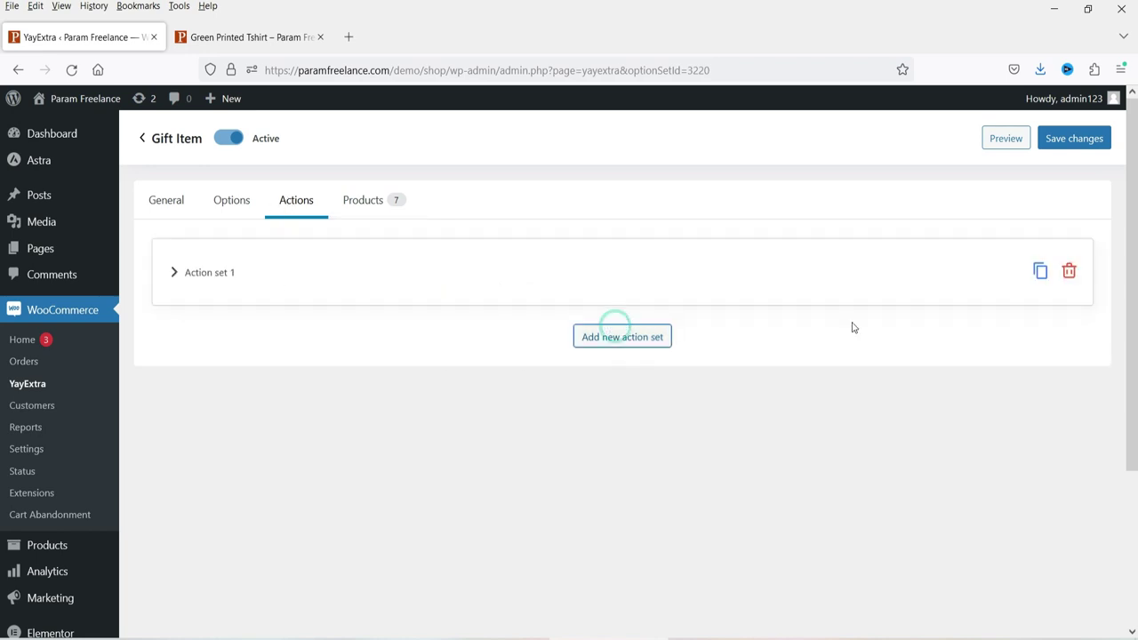
click(226, 273)
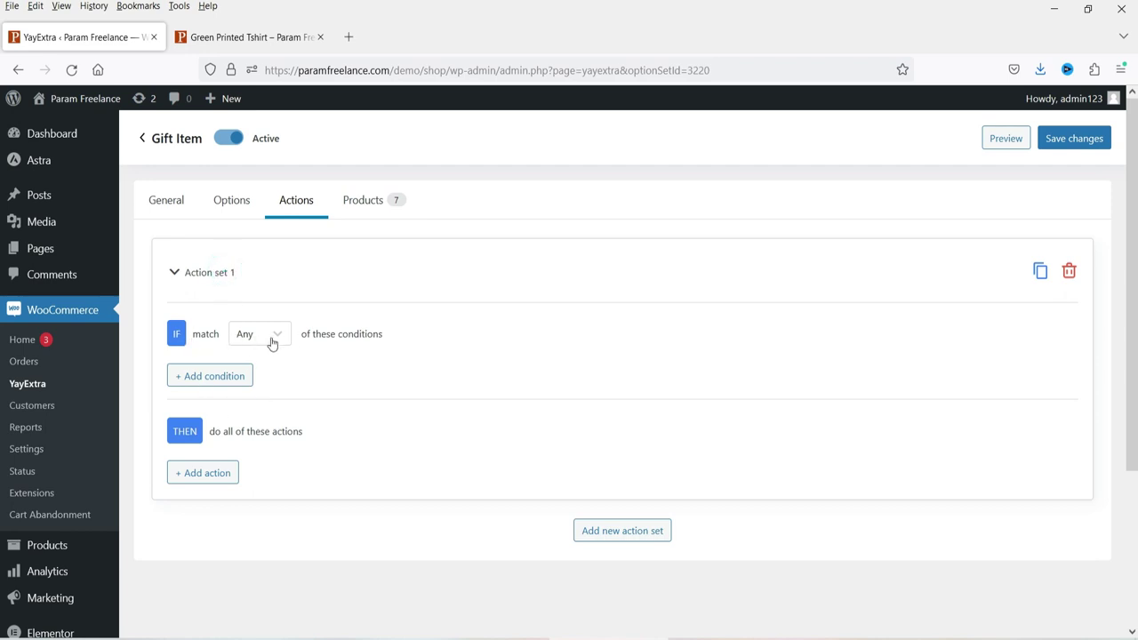
click(196, 377)
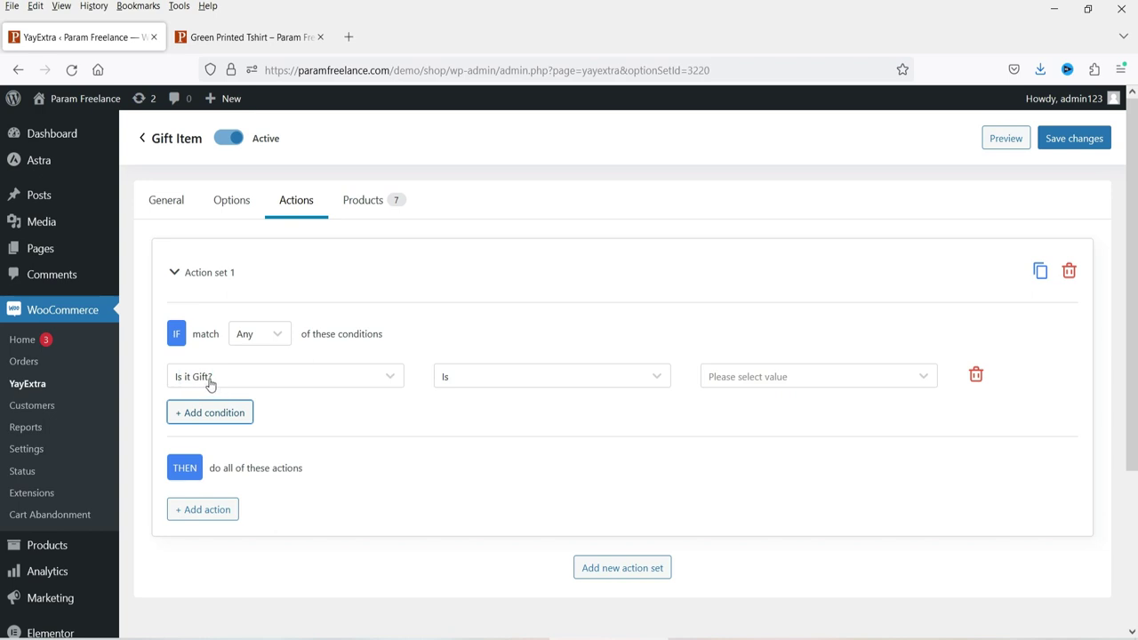
click(790, 376)
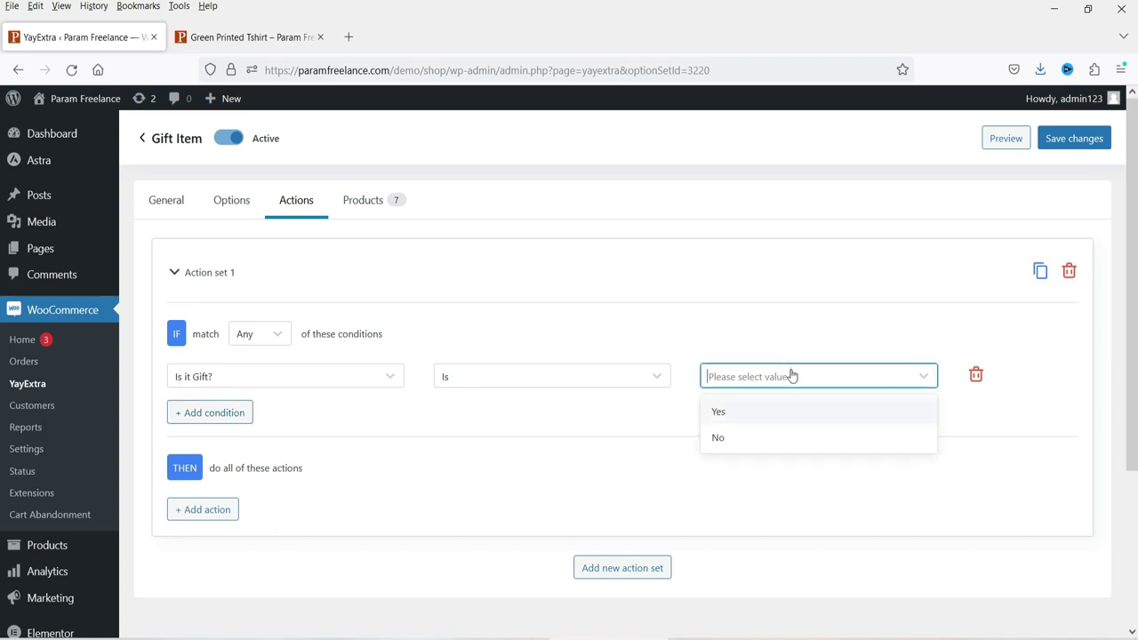
click(791, 413)
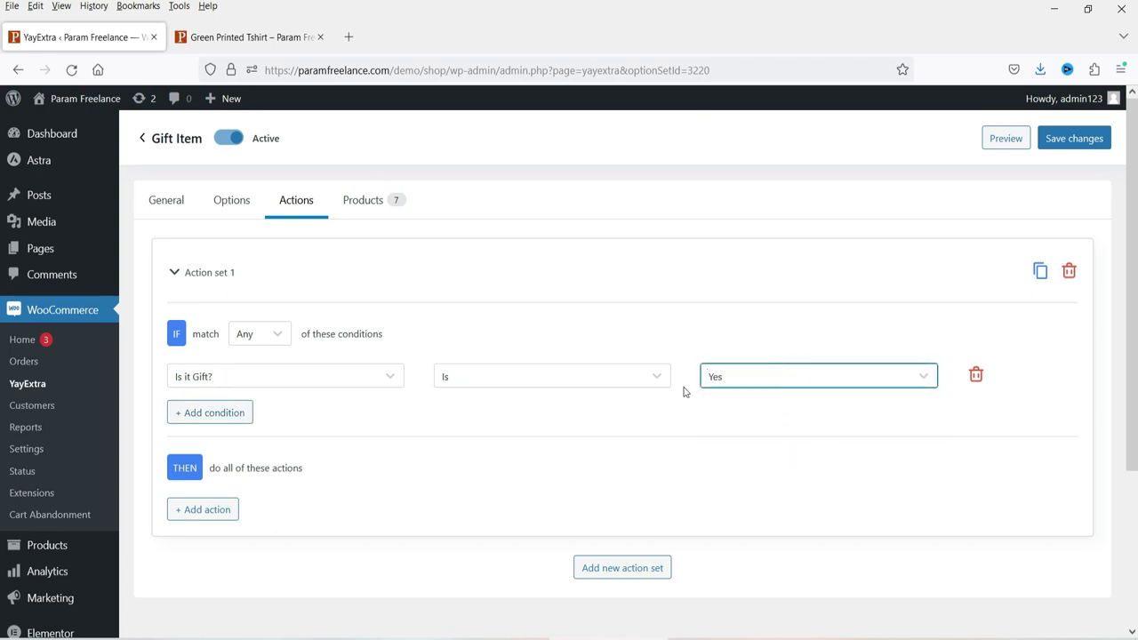
Add an "Add fee" action with an amount of 50 to the first action set
scroll(188, 457, down, 2)
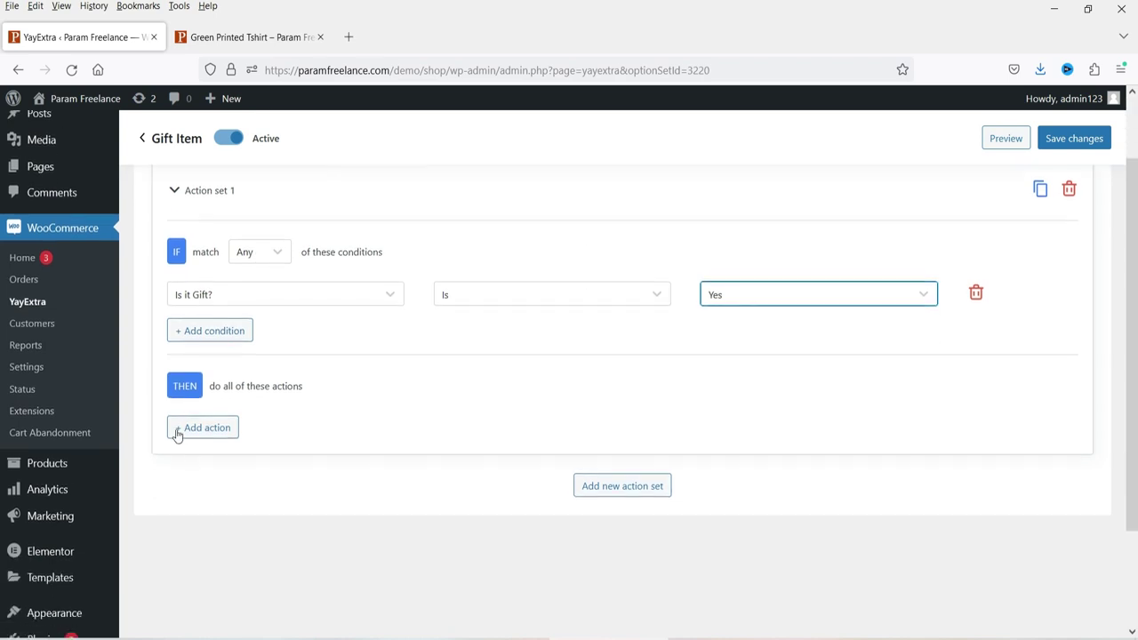
click(361, 392)
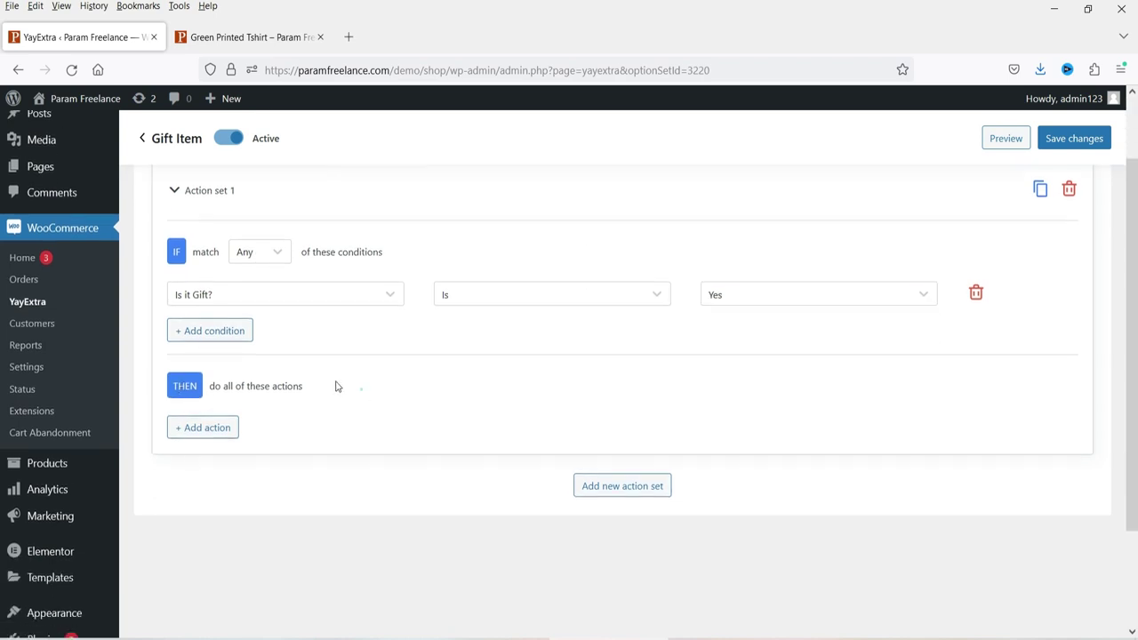
drag(323, 384, 215, 386)
click(377, 387)
click(212, 430)
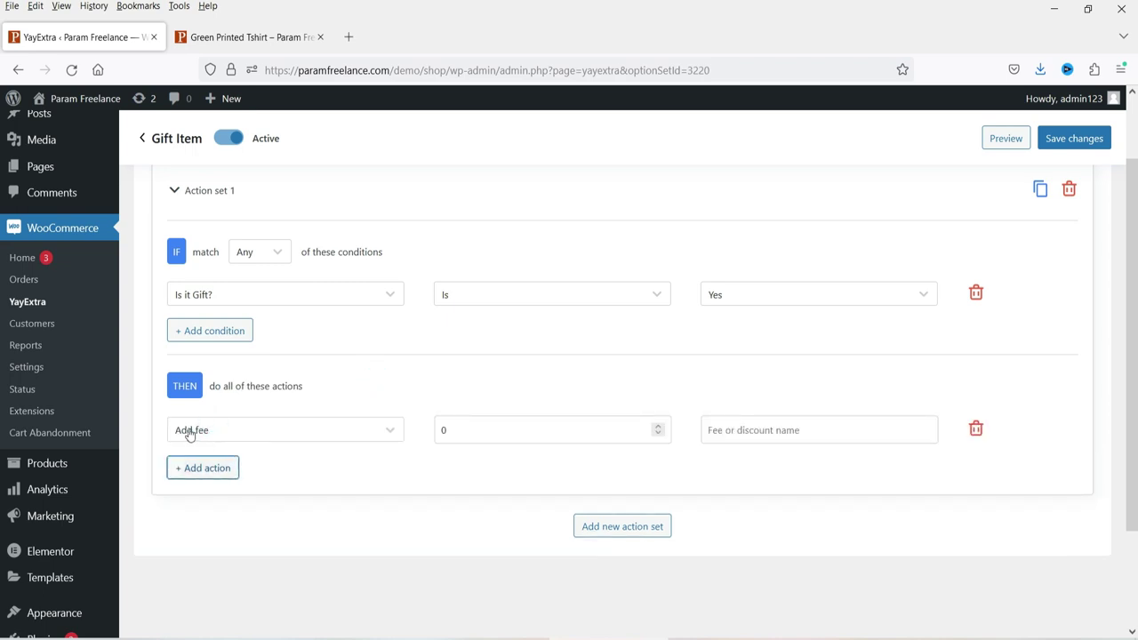
click(443, 430)
double_click(443, 430)
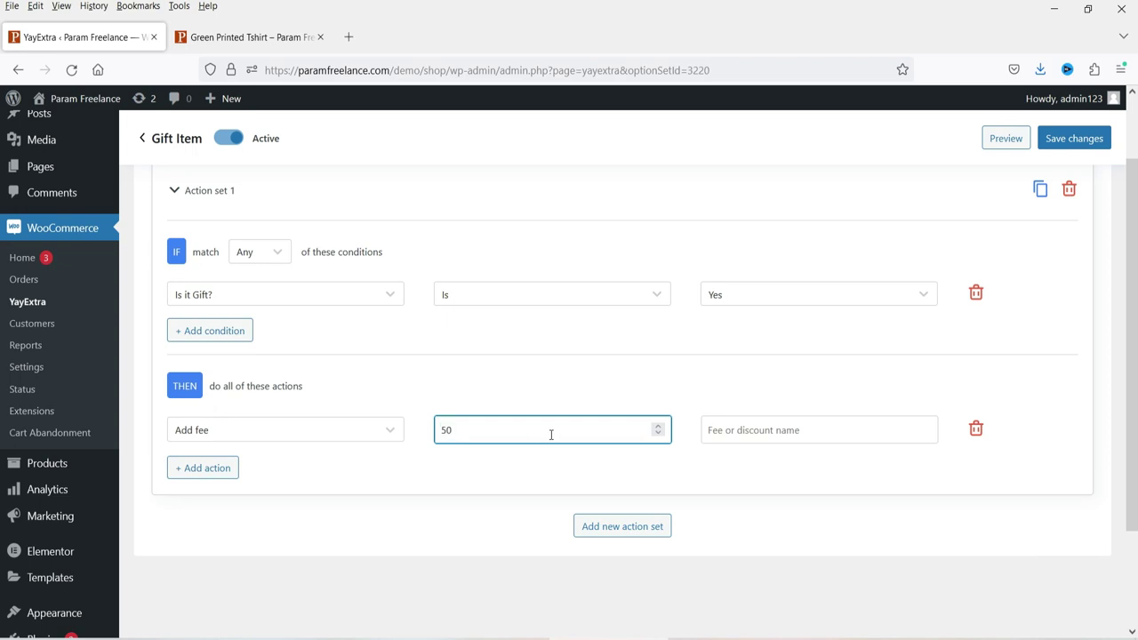
click(466, 485)
Check the T-shirt's price on the store's product page and return to the Gift Item action set
click(204, 37)
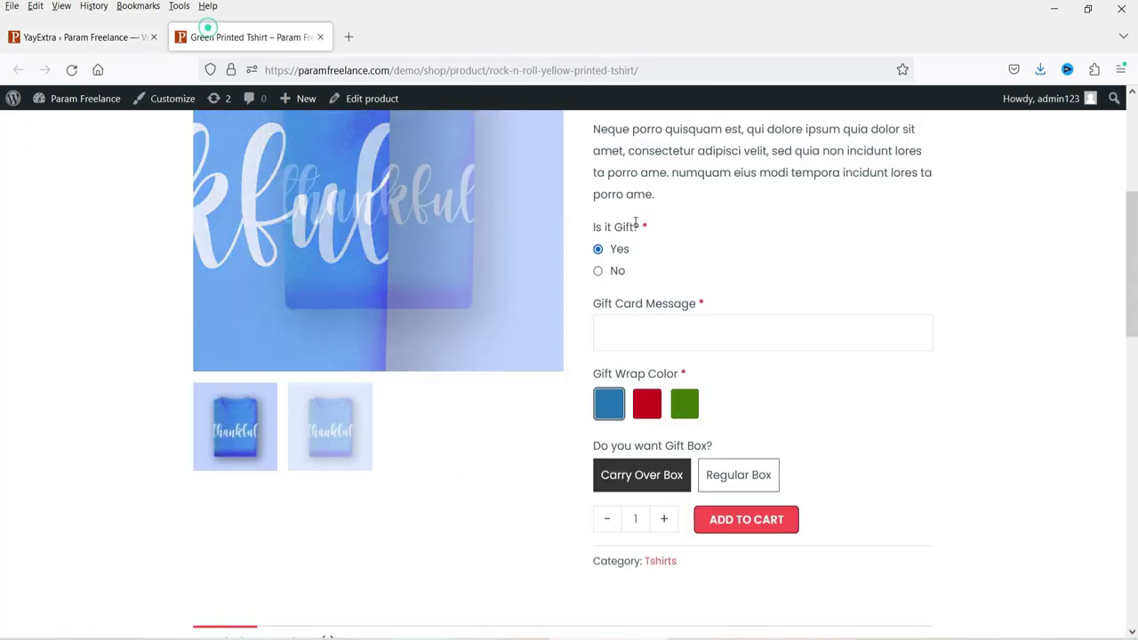
scroll(862, 298, up, 3)
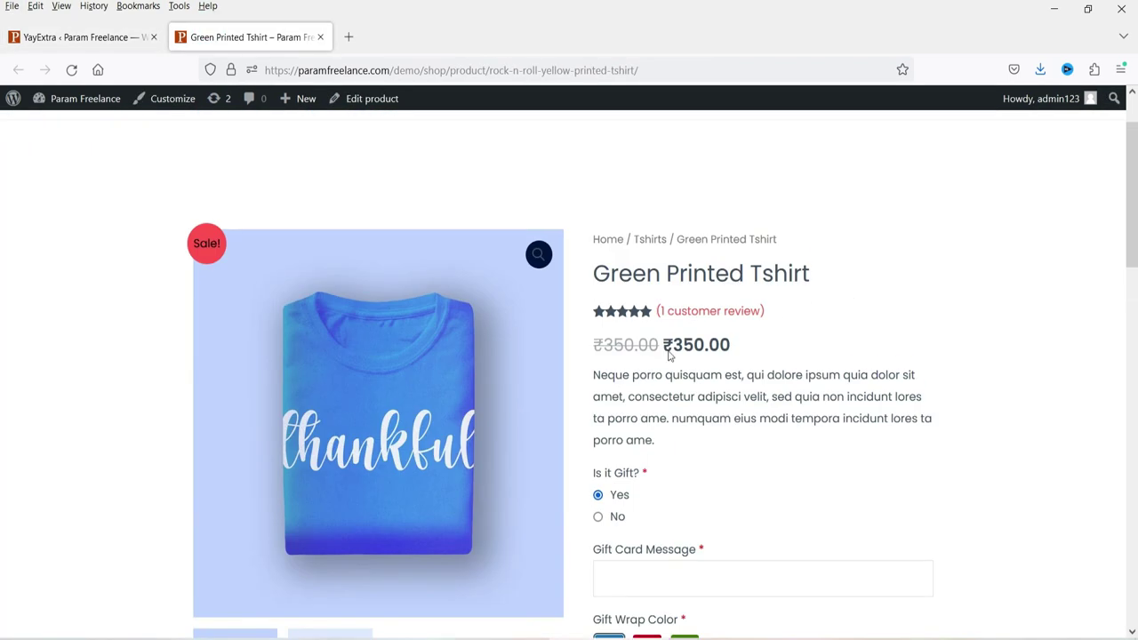
click(47, 37)
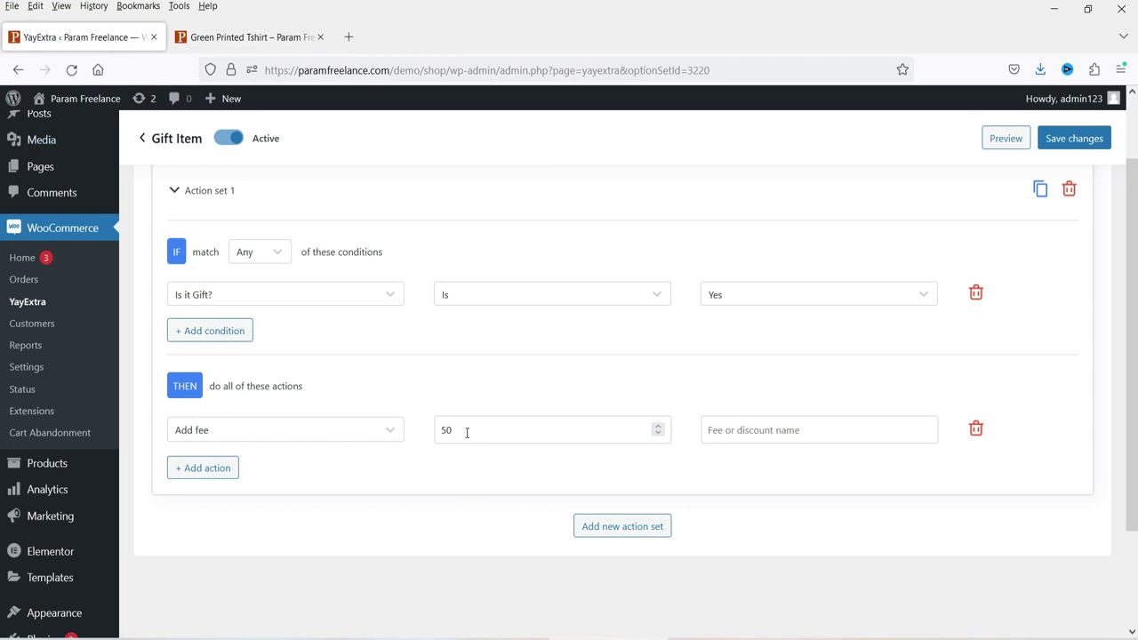
Name the 50 fee in the first action set "Gift Wrap Pricing" and save the option set
click(726, 433)
text(Gift Wrap Pricing)
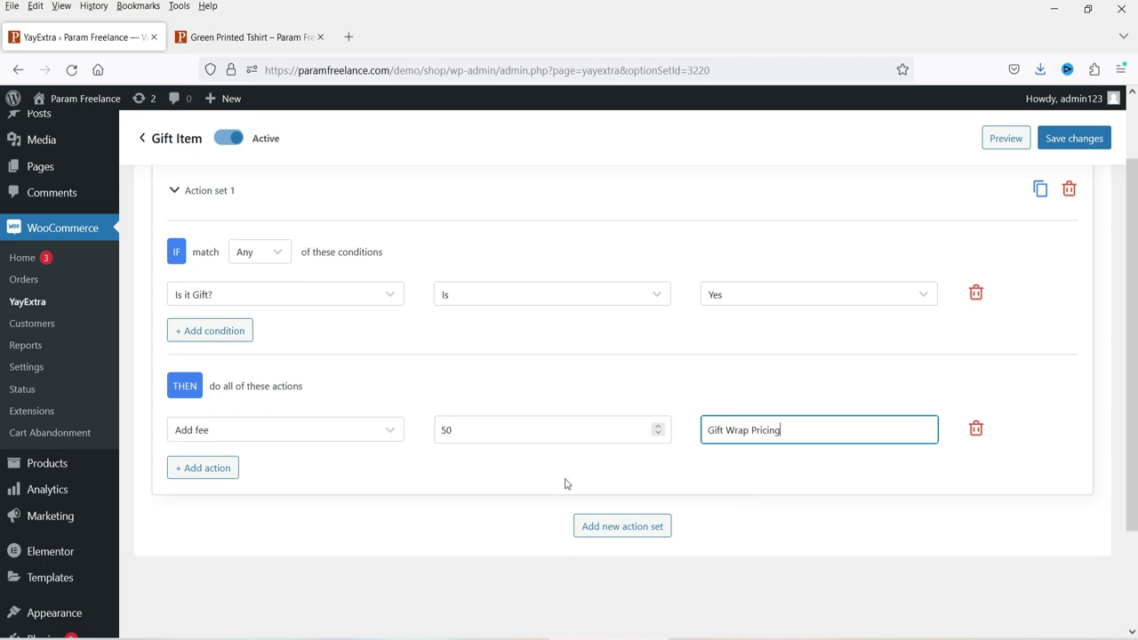
click(249, 36)
click(73, 36)
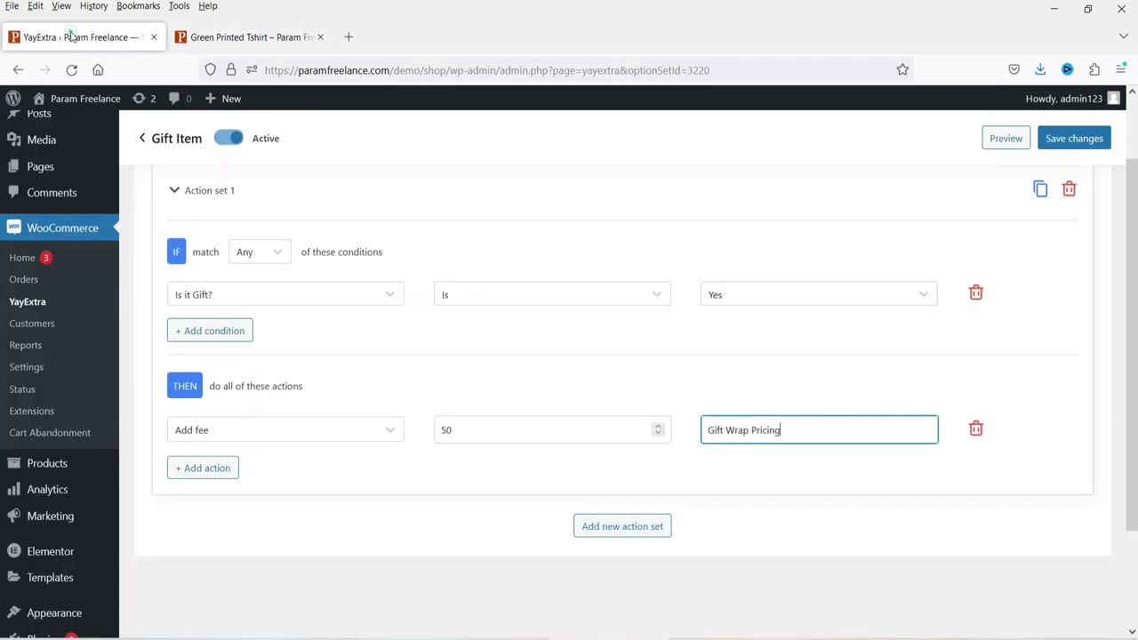
click(1075, 138)
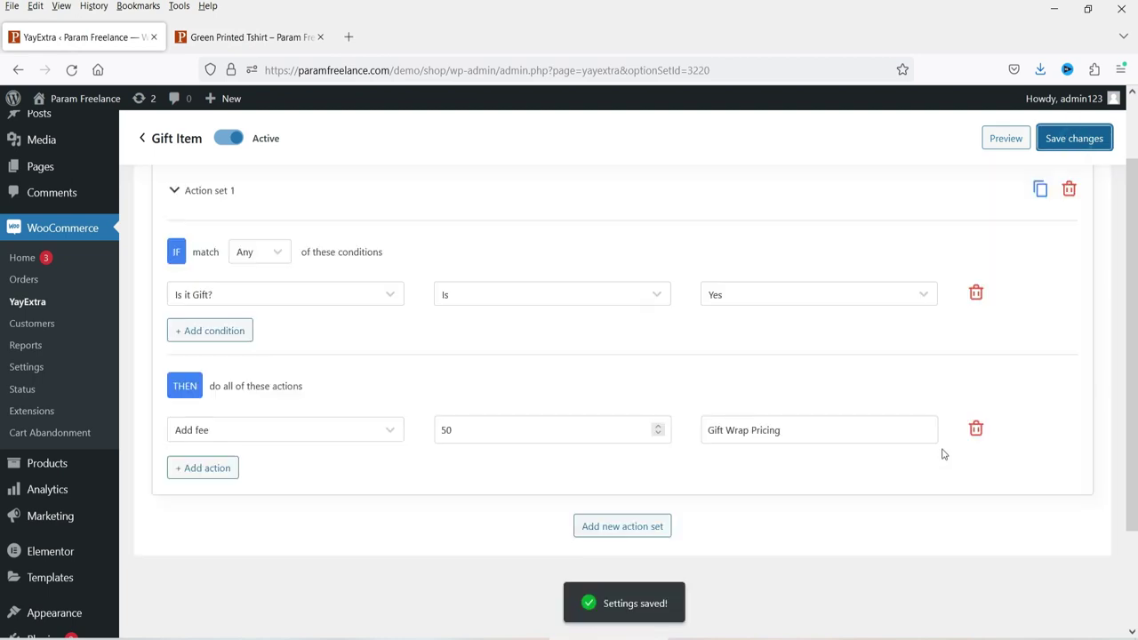
Reload the T-shirt's store page and add it to the cart with the gift message "Happy Birthday" and green gift wrap
click(249, 37)
click(71, 69)
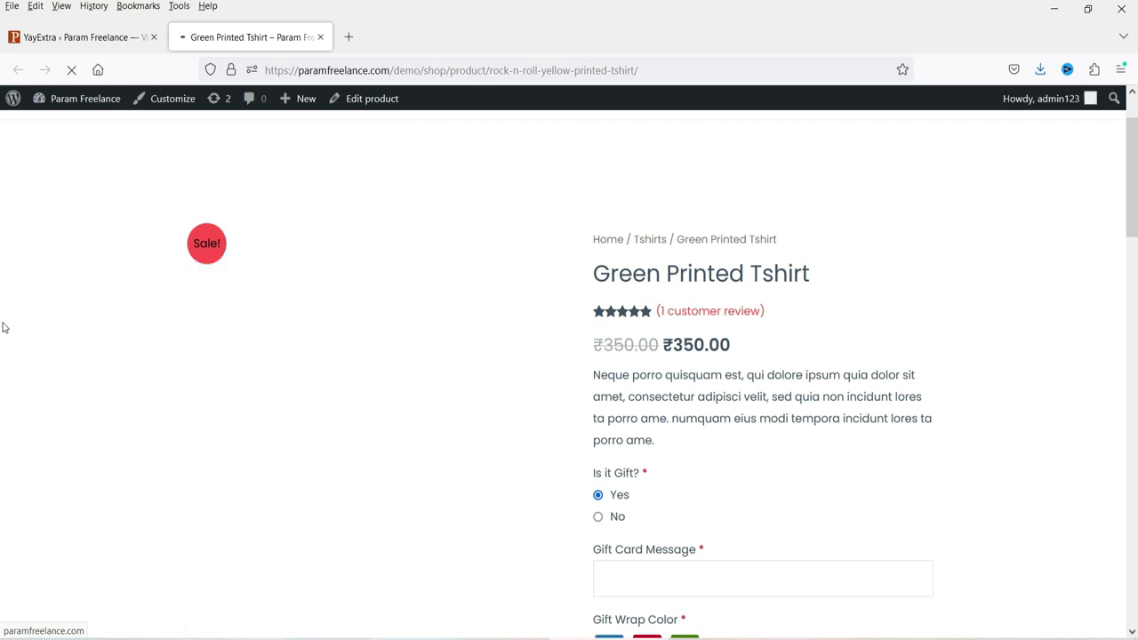
scroll(937, 293, down, 3)
click(681, 333)
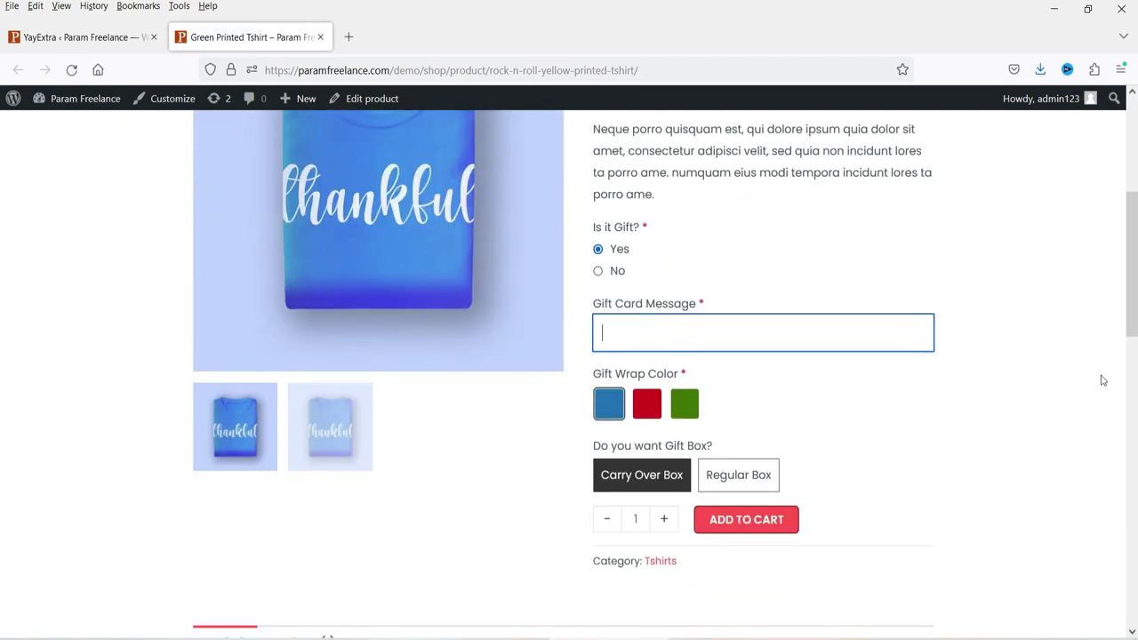
scroll(867, 272, up, 2)
text(Happy Bir)
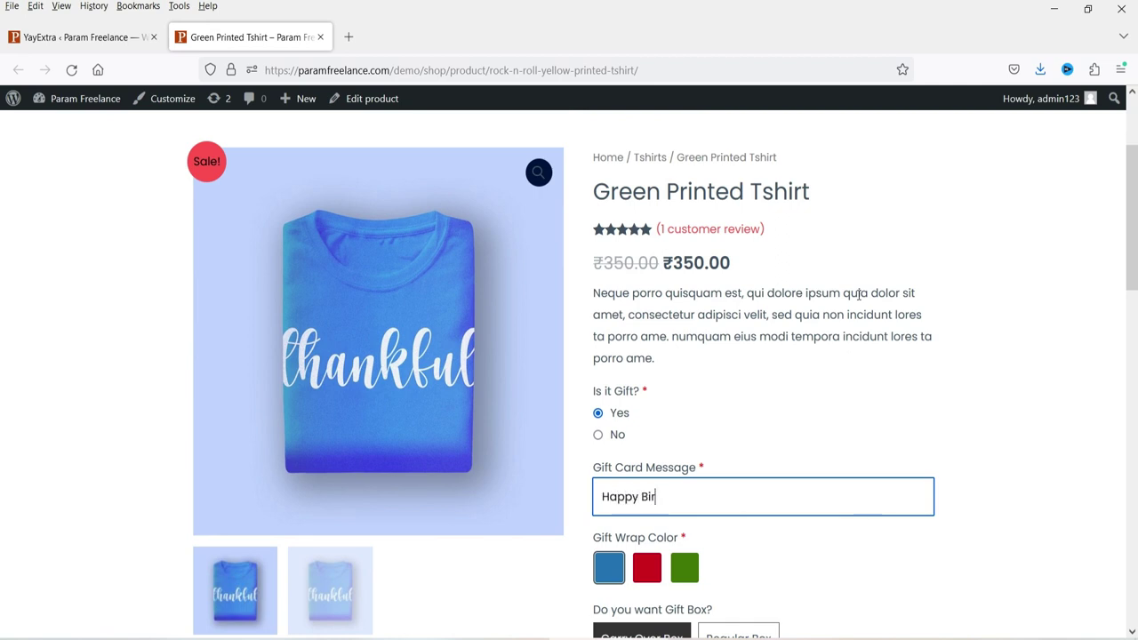
text(thday)
scroll(858, 294, down, 3)
click(682, 323)
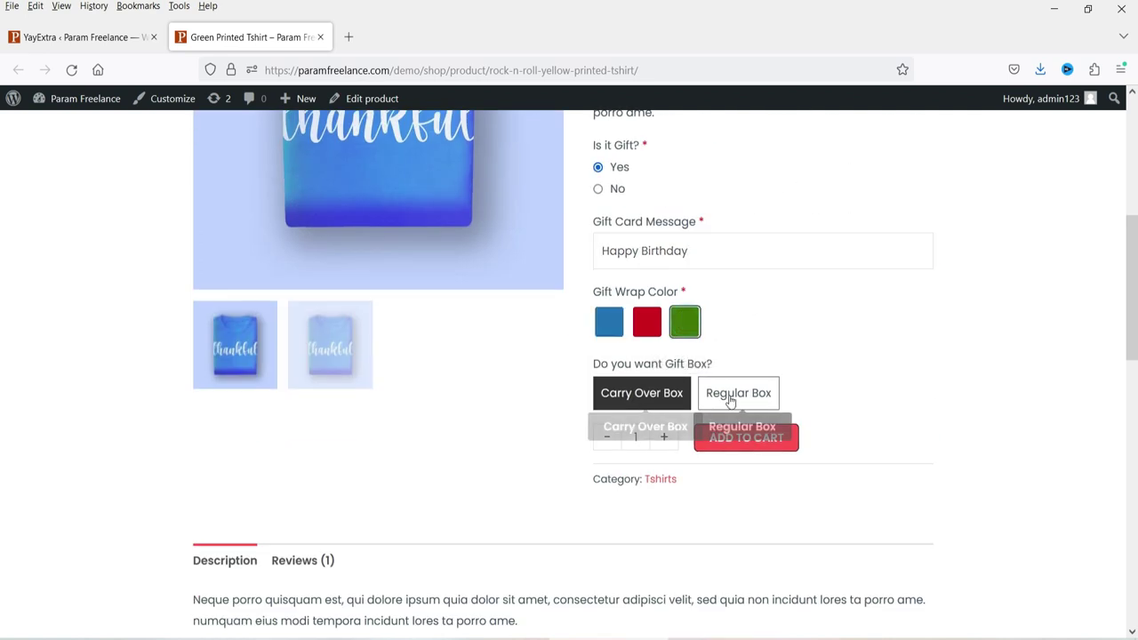
click(762, 437)
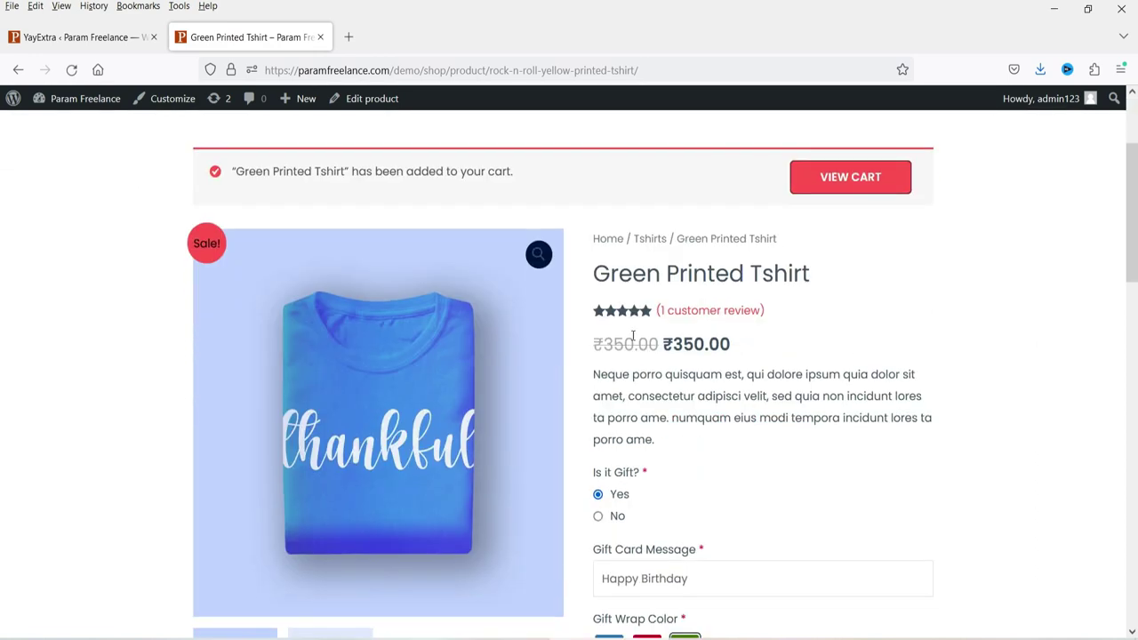
View the store cart and remove the Black Printed Coffee Mug from it
double_click(757, 516)
click(925, 497)
click(876, 345)
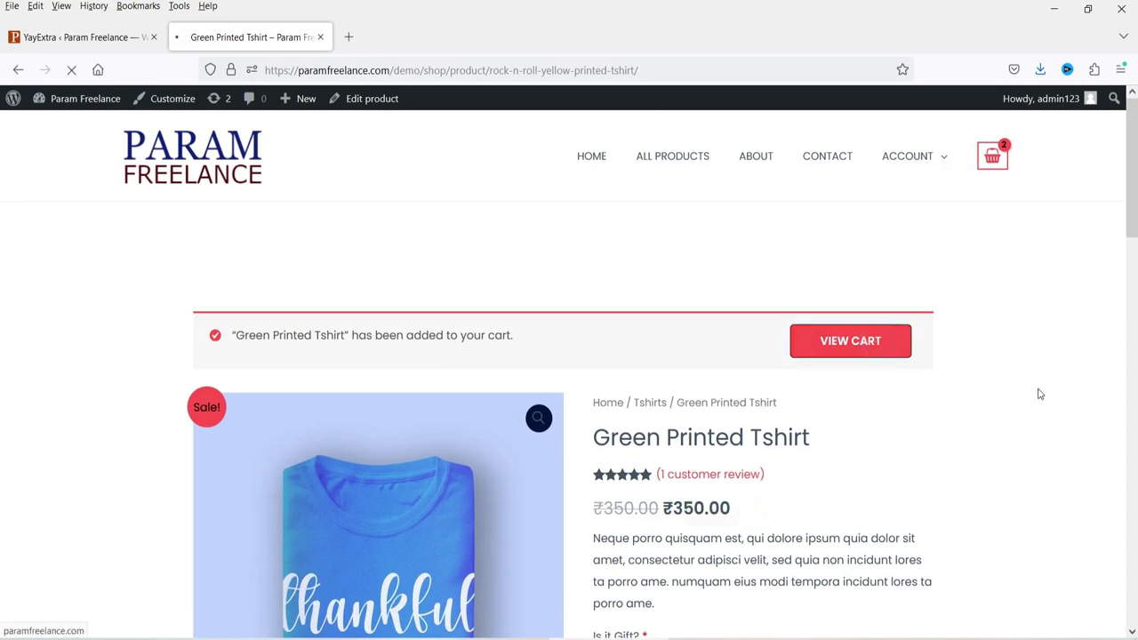
scroll(972, 360, down, 3)
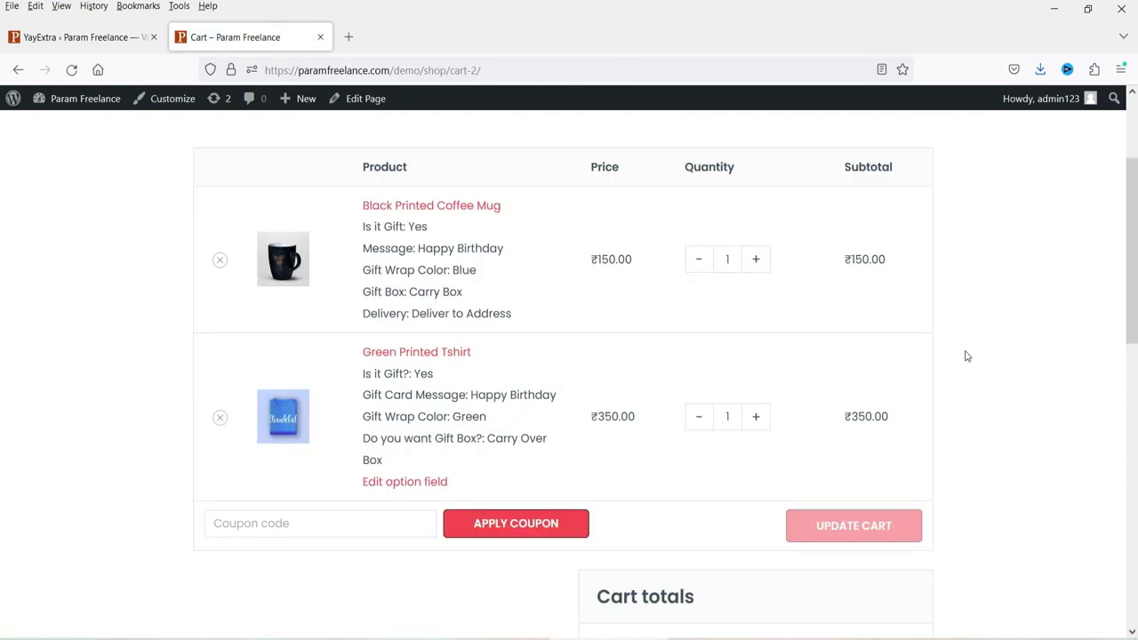
click(220, 260)
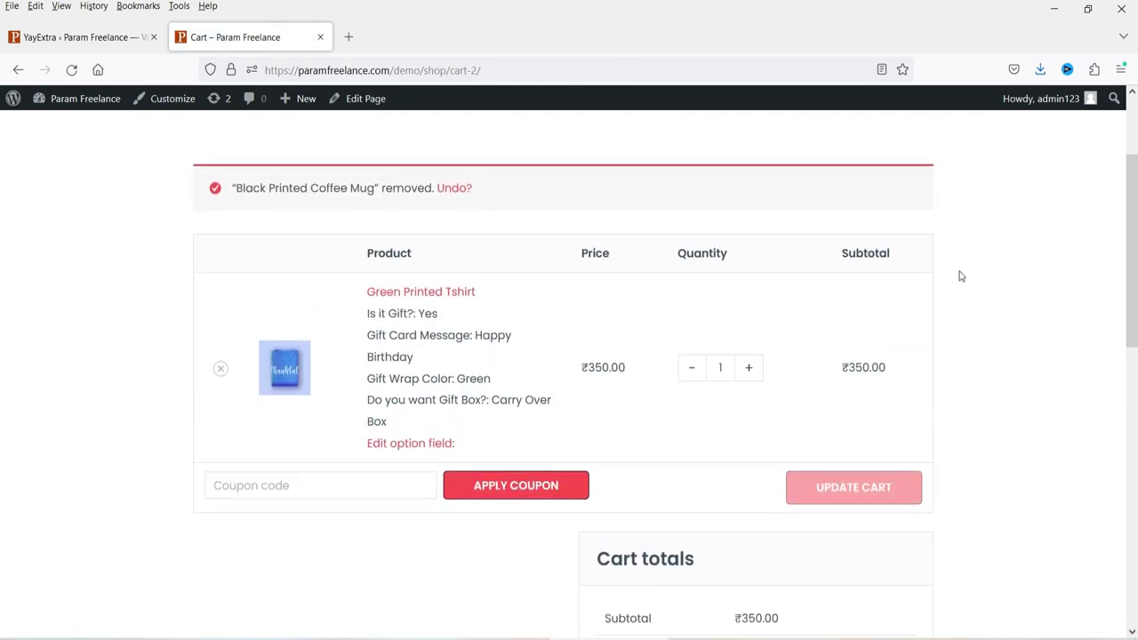
Examine the cart totals to see whether the Gift Wrap Pricing fee is charged on top of the T-shirt's subtotal
scroll(942, 283, down, 3)
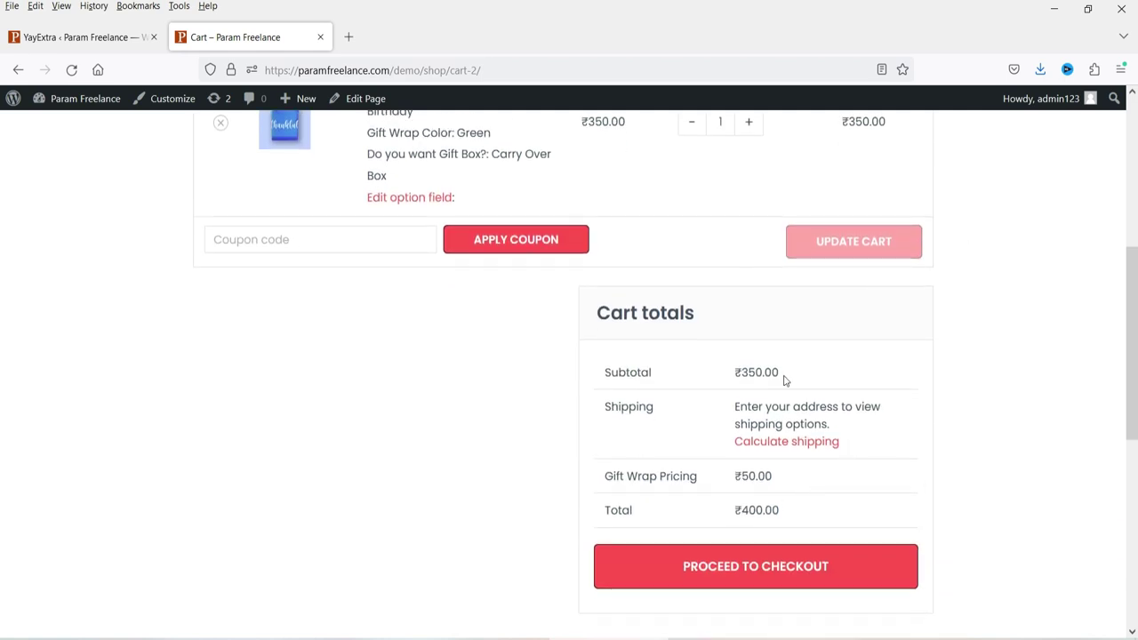
drag(787, 380, 724, 381)
drag(809, 478, 602, 480)
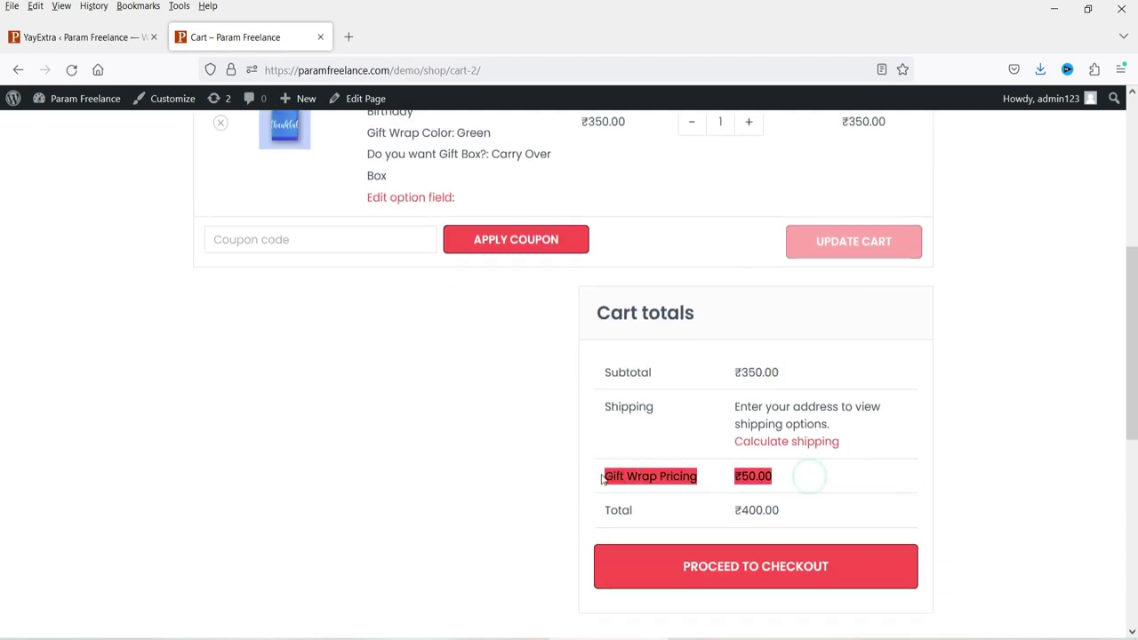
click(605, 478)
shift+click(804, 473)
click(809, 474)
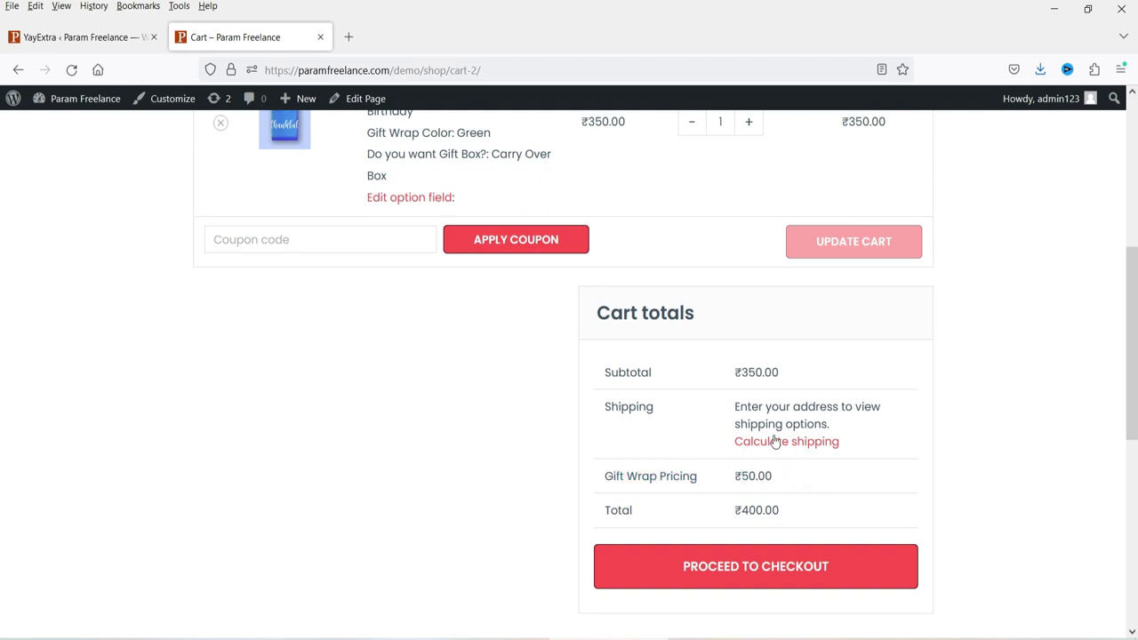
scroll(807, 480, up, 3)
click(686, 368)
Return to the Gift Item option set, collapse Action set 1 and open the WordPress page for adding new plugins
click(89, 35)
click(313, 183)
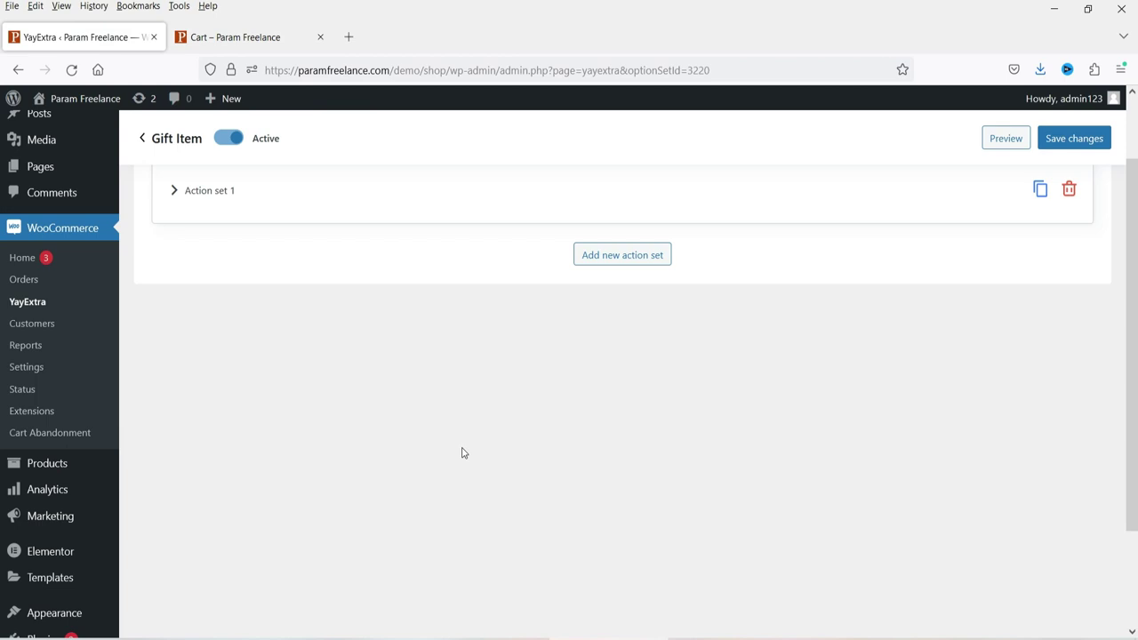
scroll(98, 462, down, 2)
mouse_move(55, 560)
click(144, 571)
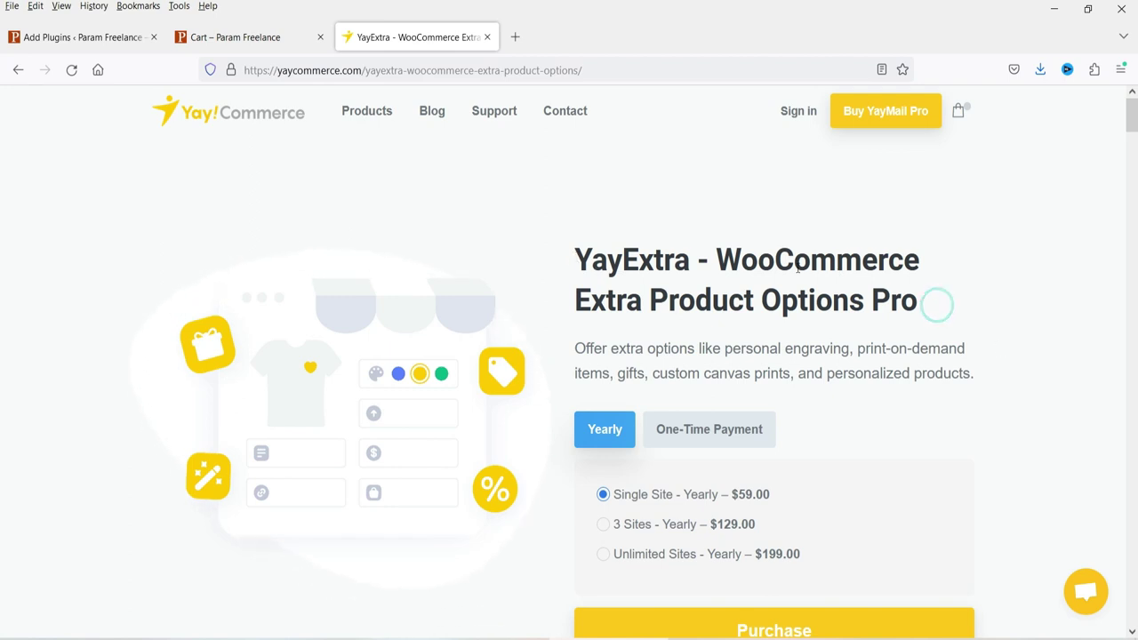
Compare the yearly and one-time payment plans of YayExtra Pro and look through the rest of its product page
scroll(800, 319, down, 3)
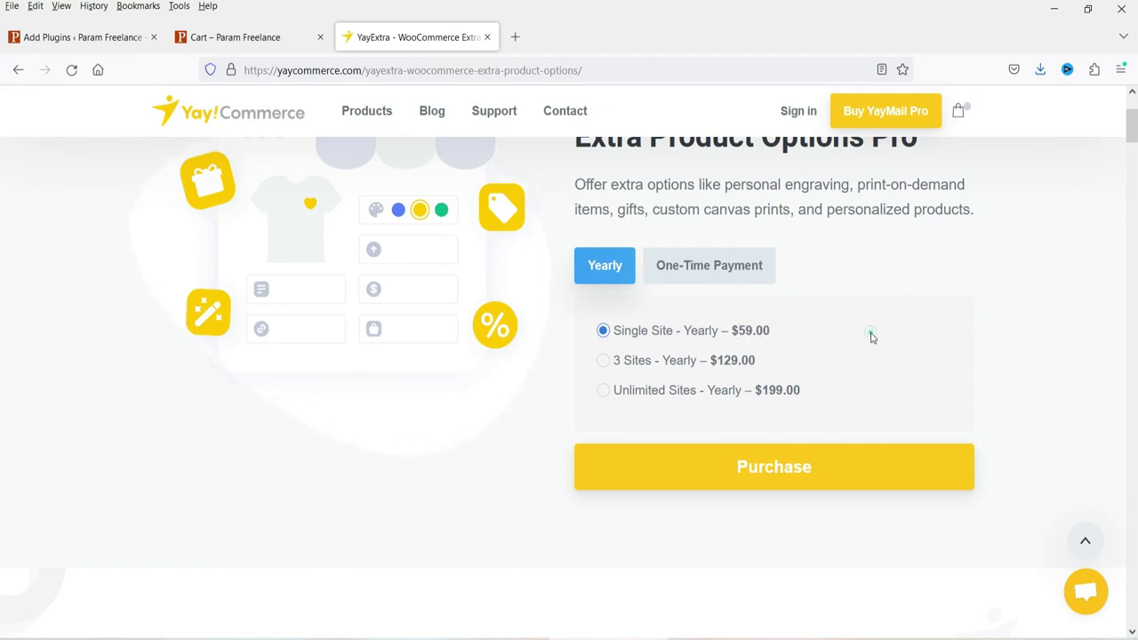
click(711, 267)
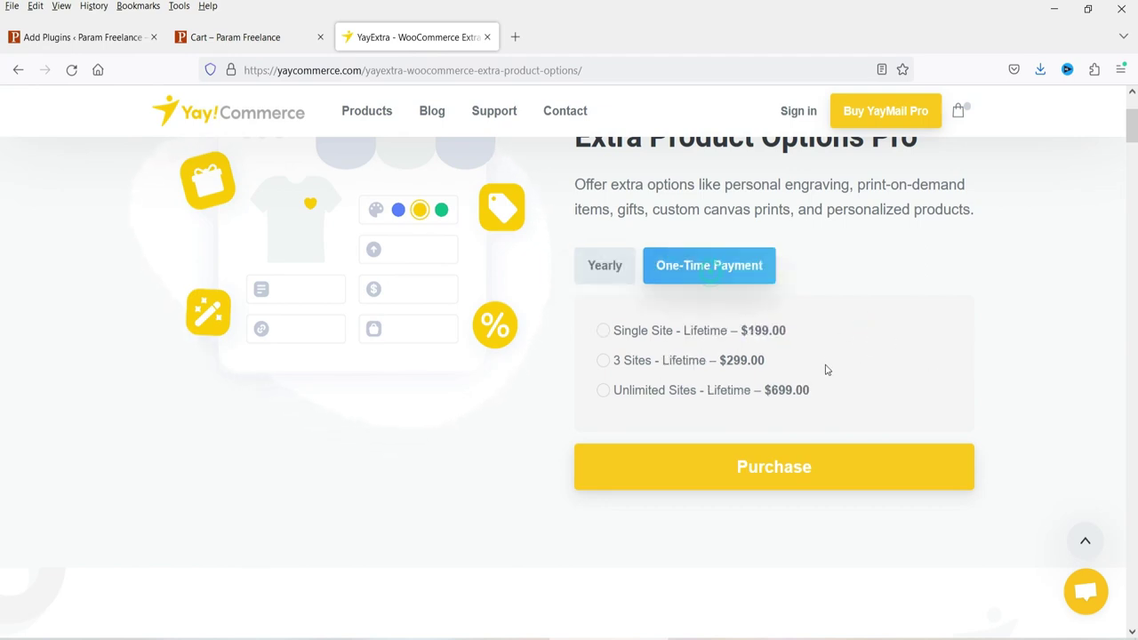
drag(786, 329, 738, 331)
click(902, 356)
click(629, 265)
click(822, 338)
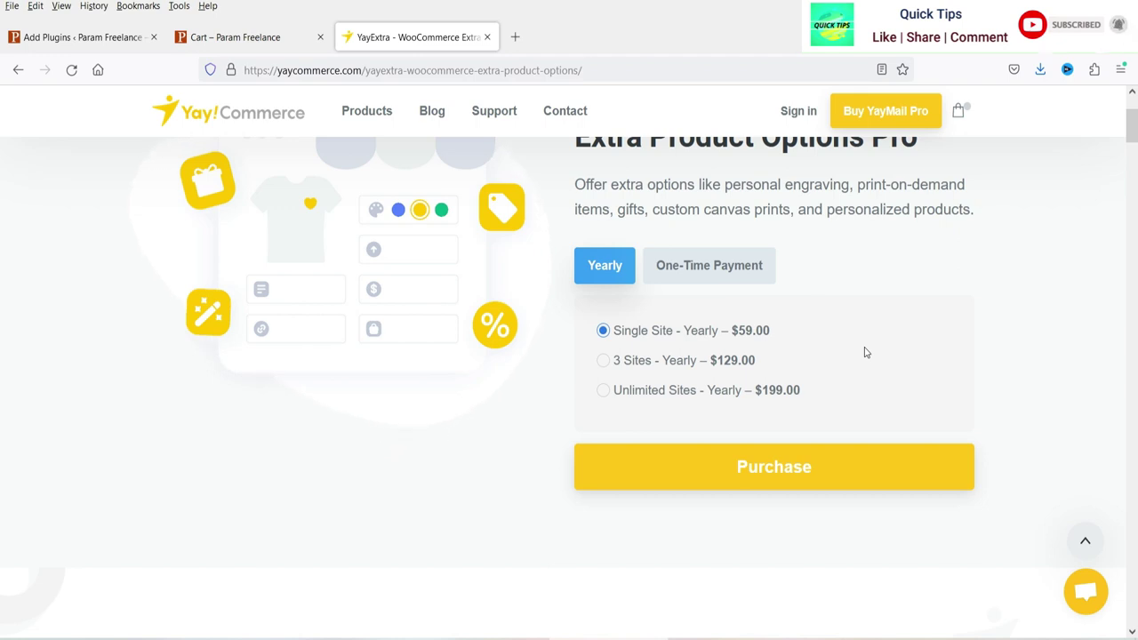
scroll(804, 332, up, 2)
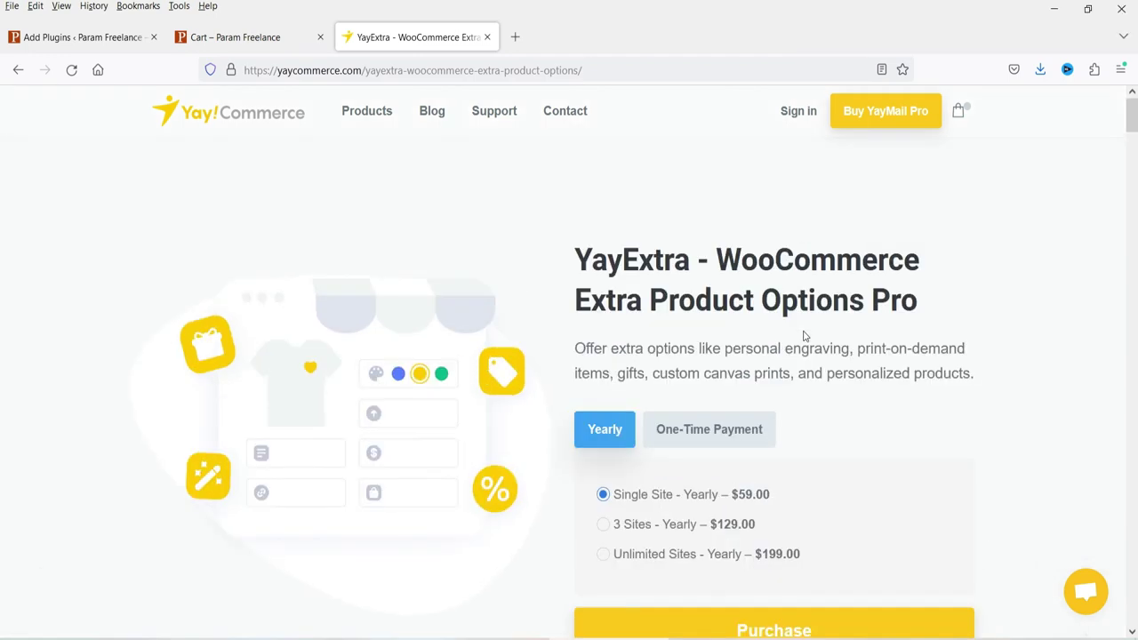
scroll(806, 329, down, 5)
scroll(252, 305, down, 4)
scroll(247, 289, down, 3)
scroll(249, 295, down, 3)
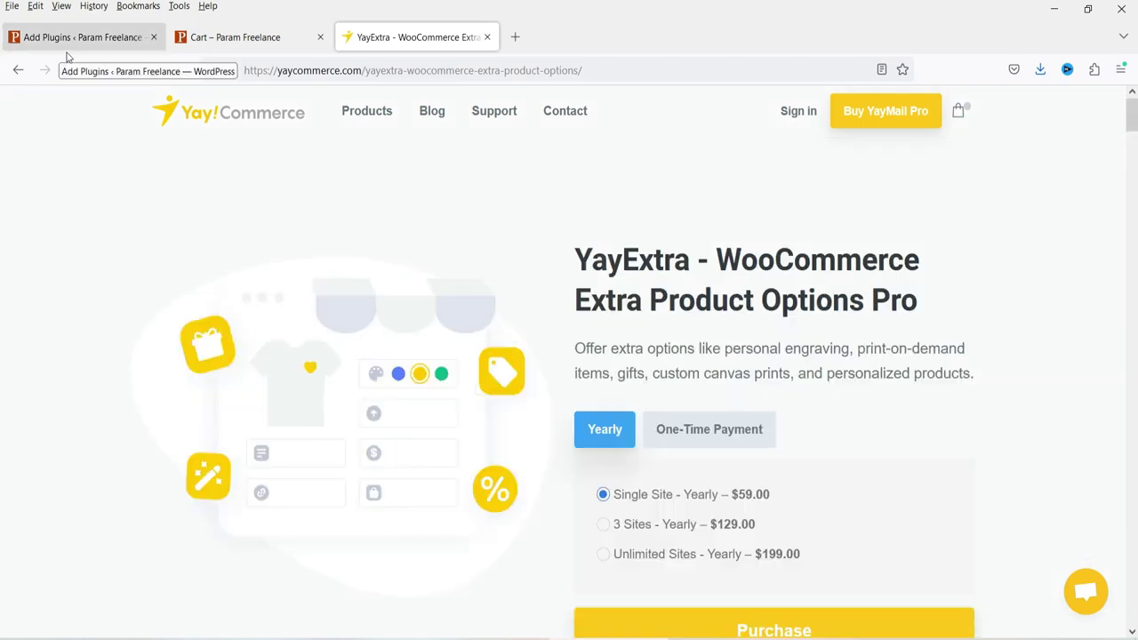
Upload yayextra-pro-1.1.3.zip from the Desktop to WordPress, then install and activate it and check the installed plugins list
click(63, 36)
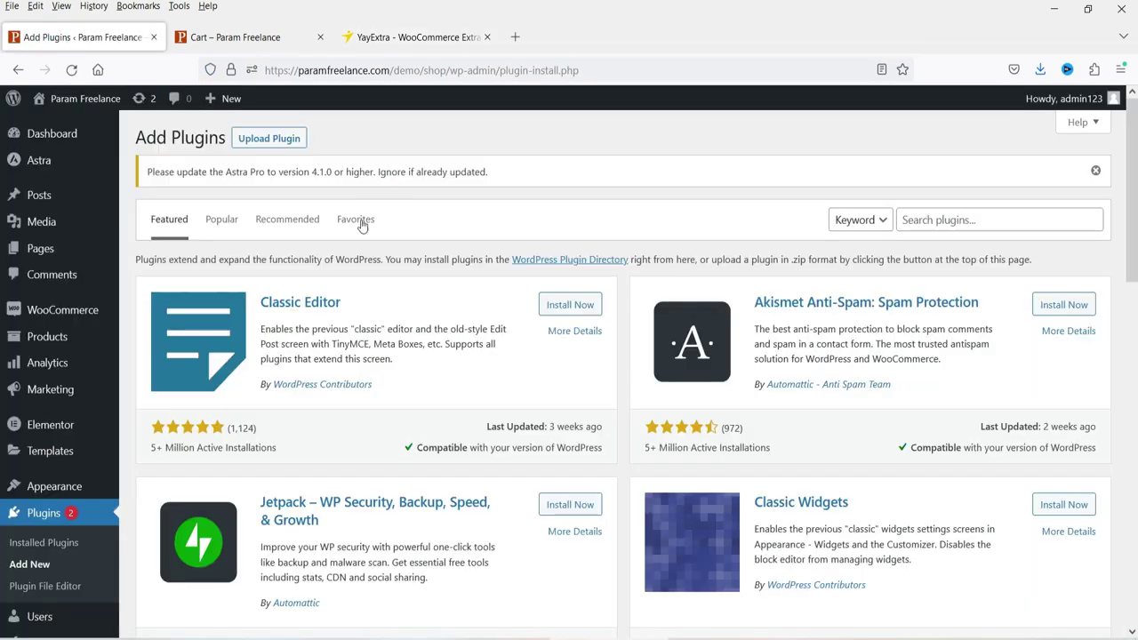
click(294, 140)
click(524, 327)
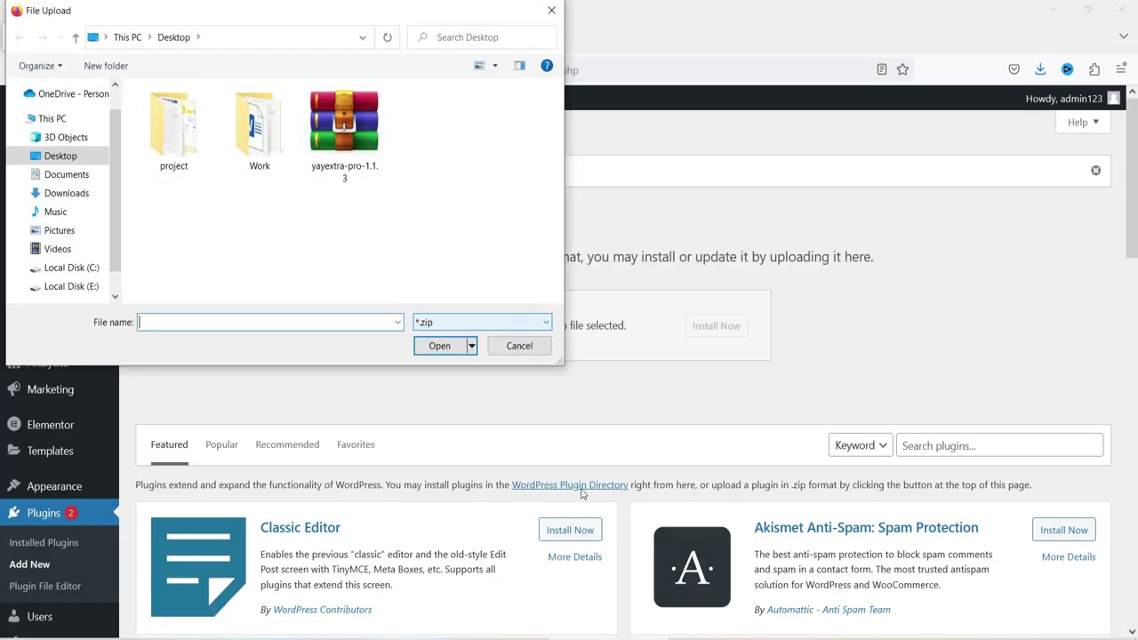
double_click(347, 129)
click(716, 326)
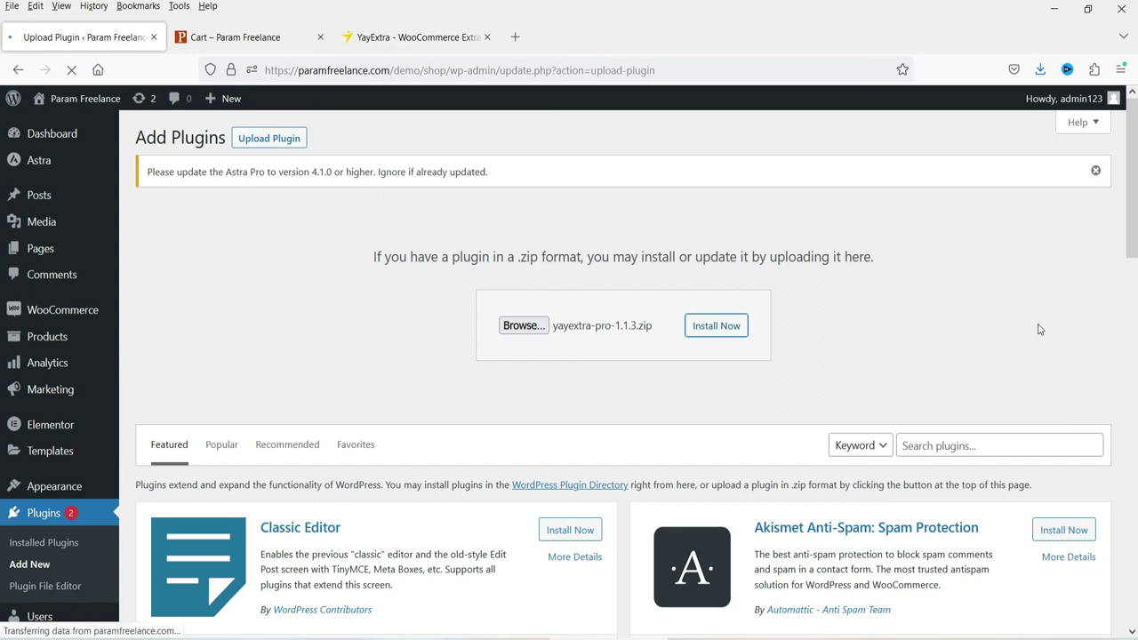
click(187, 291)
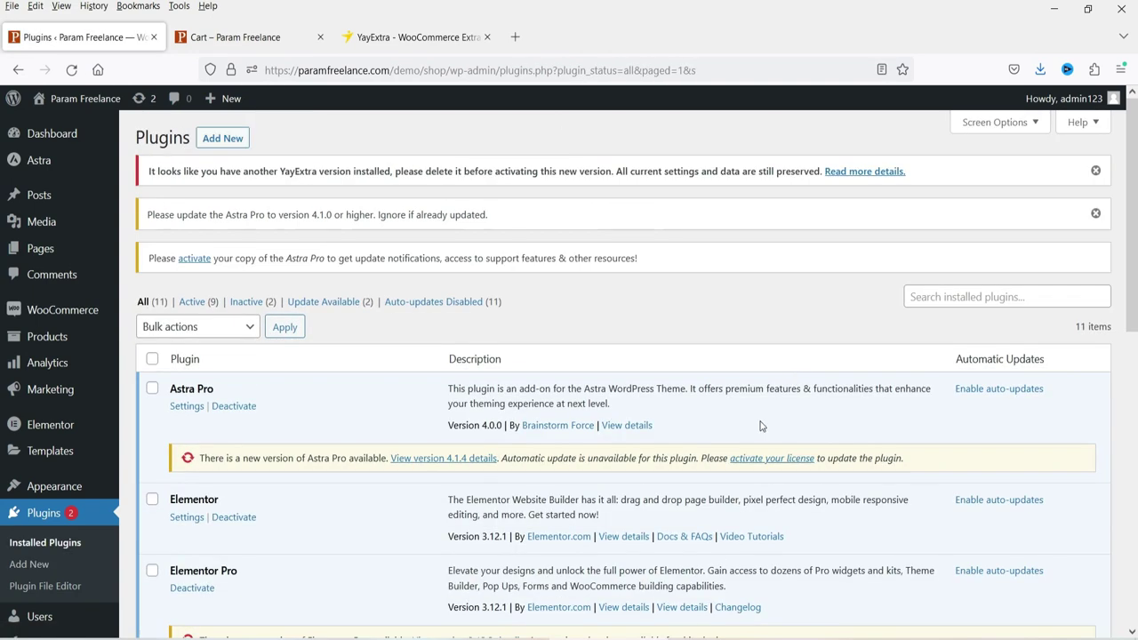
scroll(775, 391, down, 10)
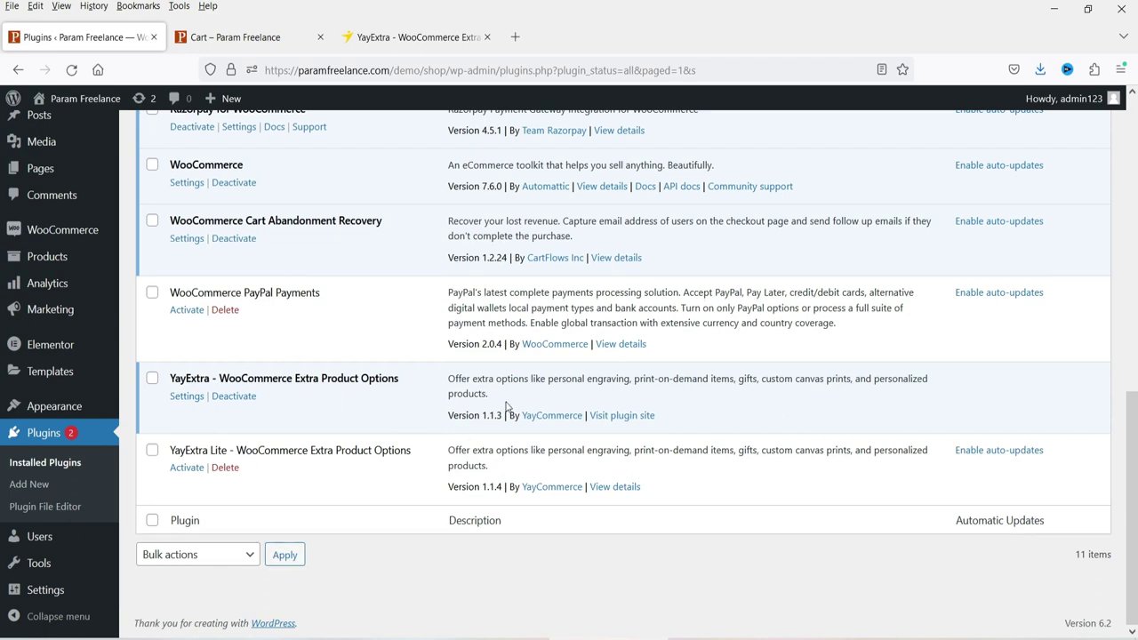
scroll(520, 405, up, 10)
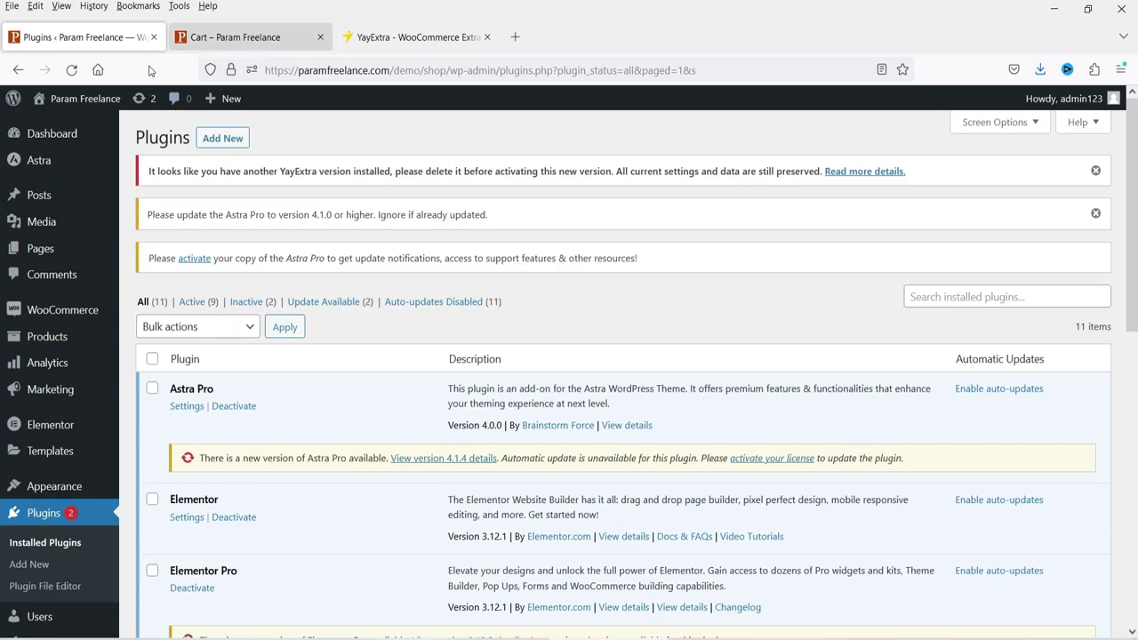
Open YayExtra's general settings and review the role visibility, price display, and import and export options
mouse_move(56, 313)
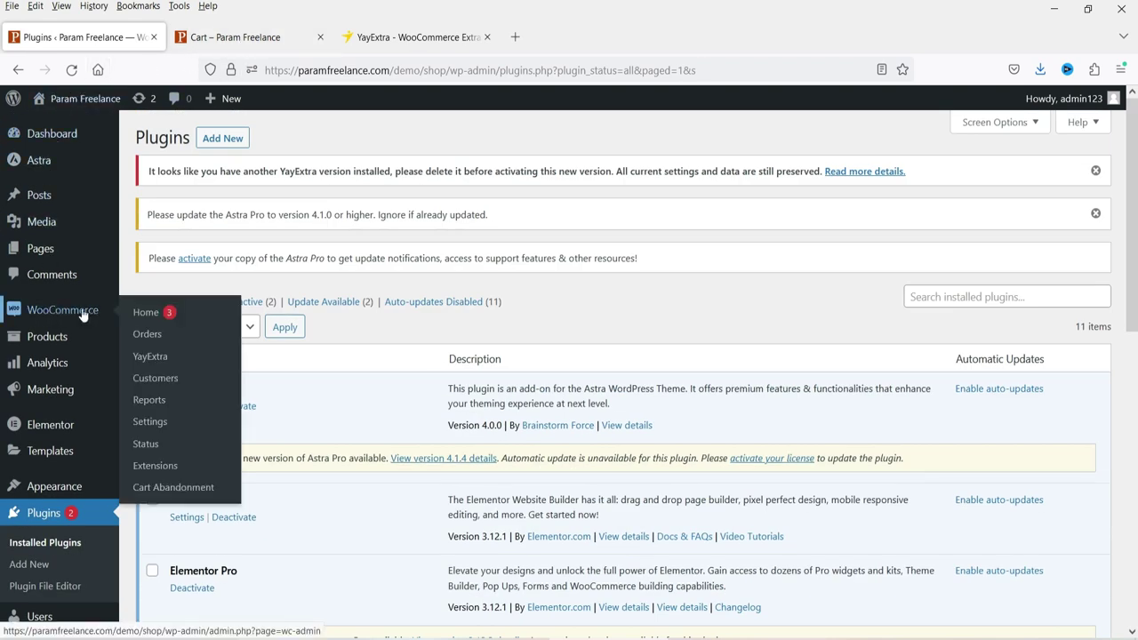
click(162, 364)
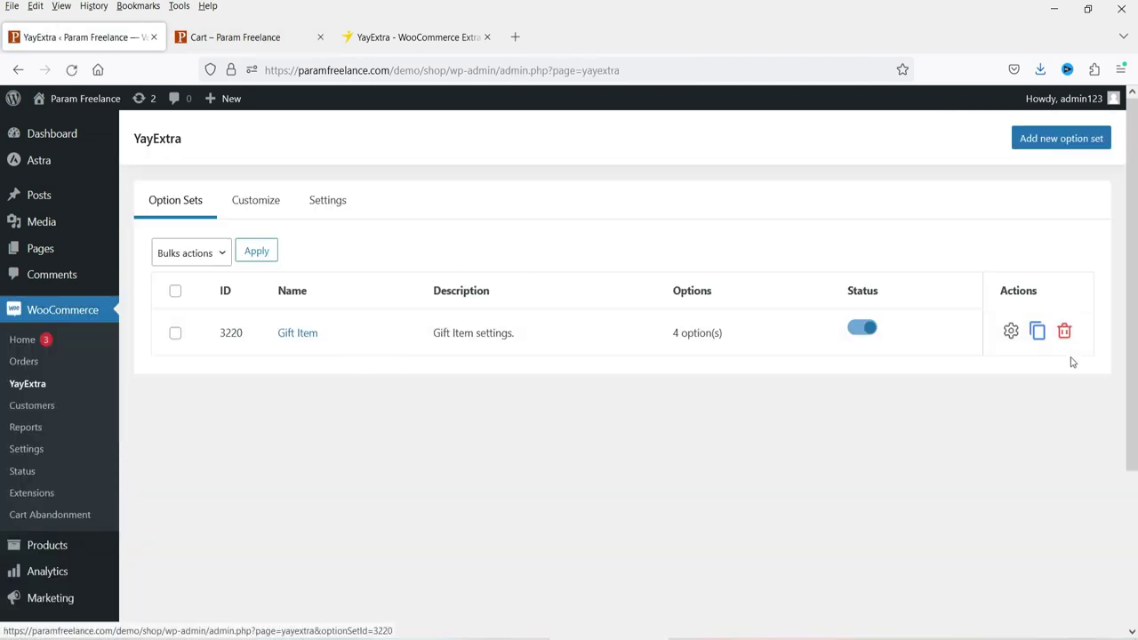
click(325, 206)
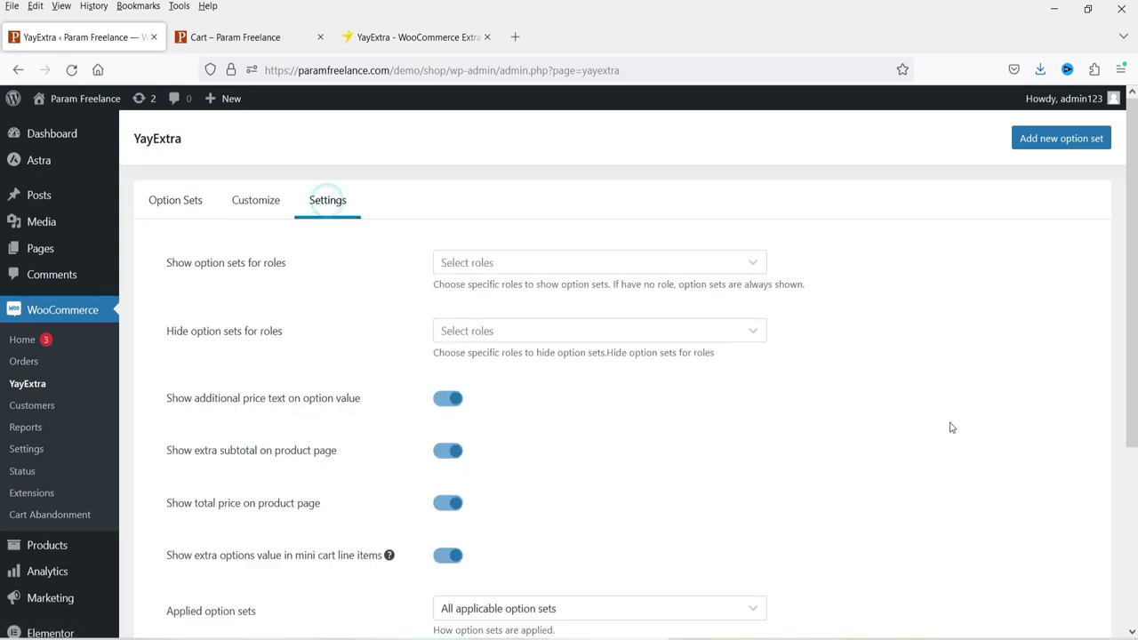
scroll(527, 383, down, 2)
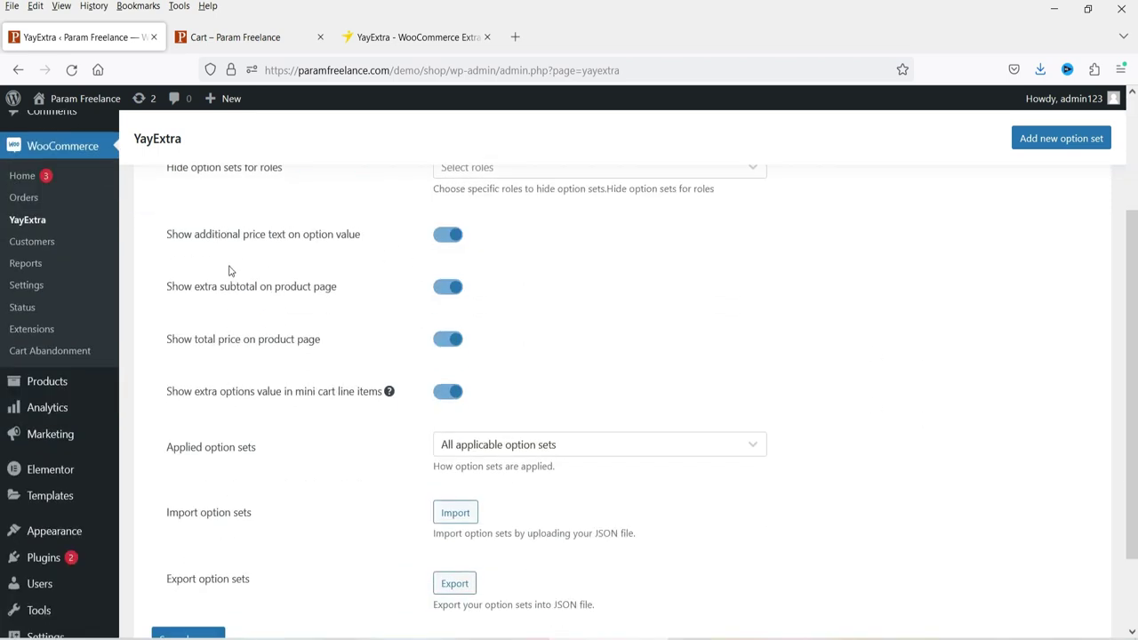
drag(171, 287, 342, 290)
click(354, 292)
scroll(691, 353, up, 2)
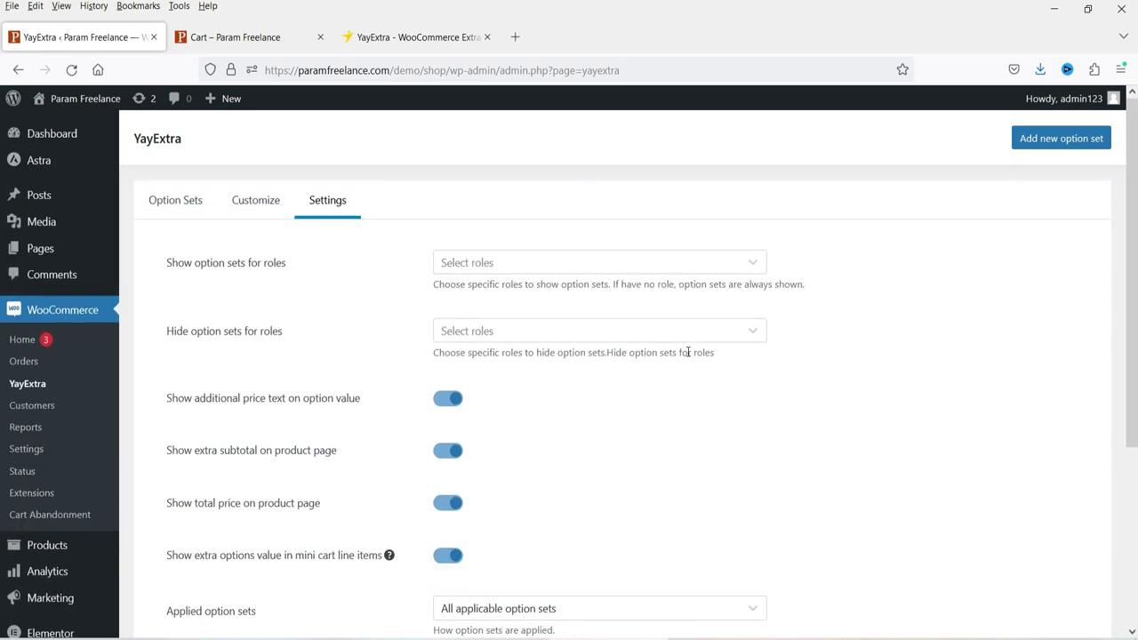
Open the Gift Item option set from the list of option sets and show its options
click(166, 203)
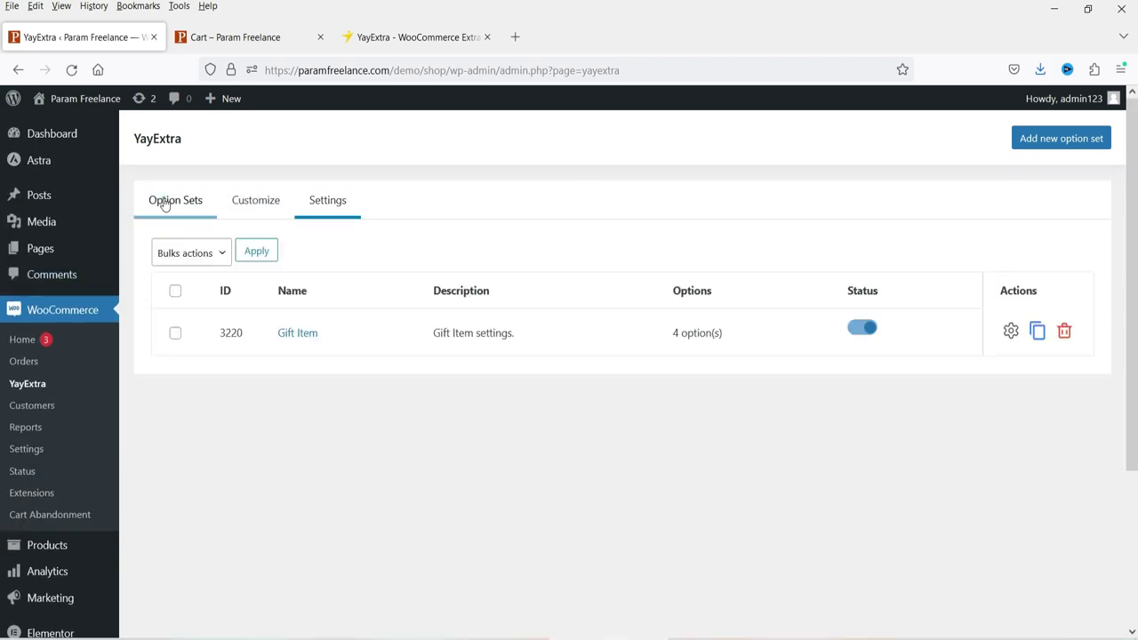
click(306, 340)
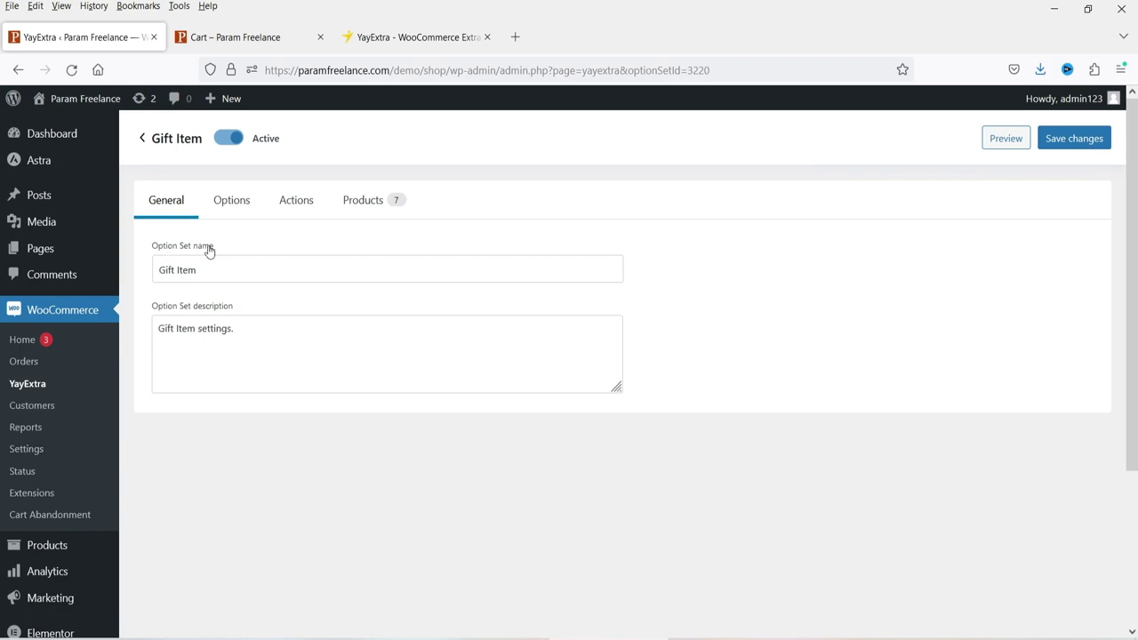
click(232, 208)
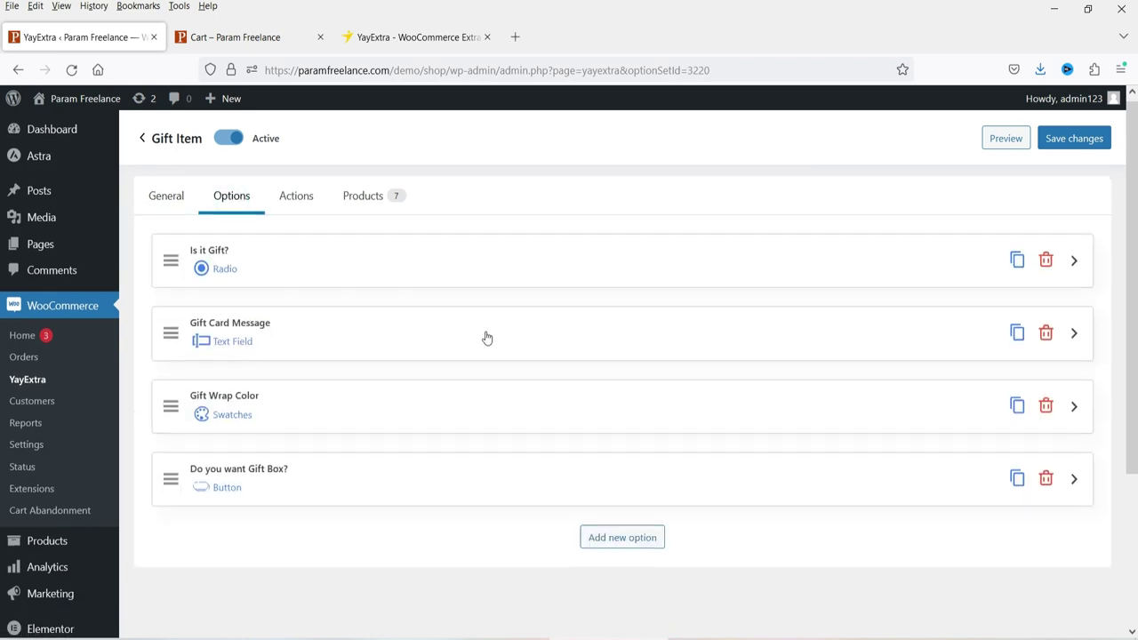
Add a required radio button option named "Do you want to Print image?" to the Gift Item option set
scroll(486, 335, down, 2)
click(622, 453)
click(630, 381)
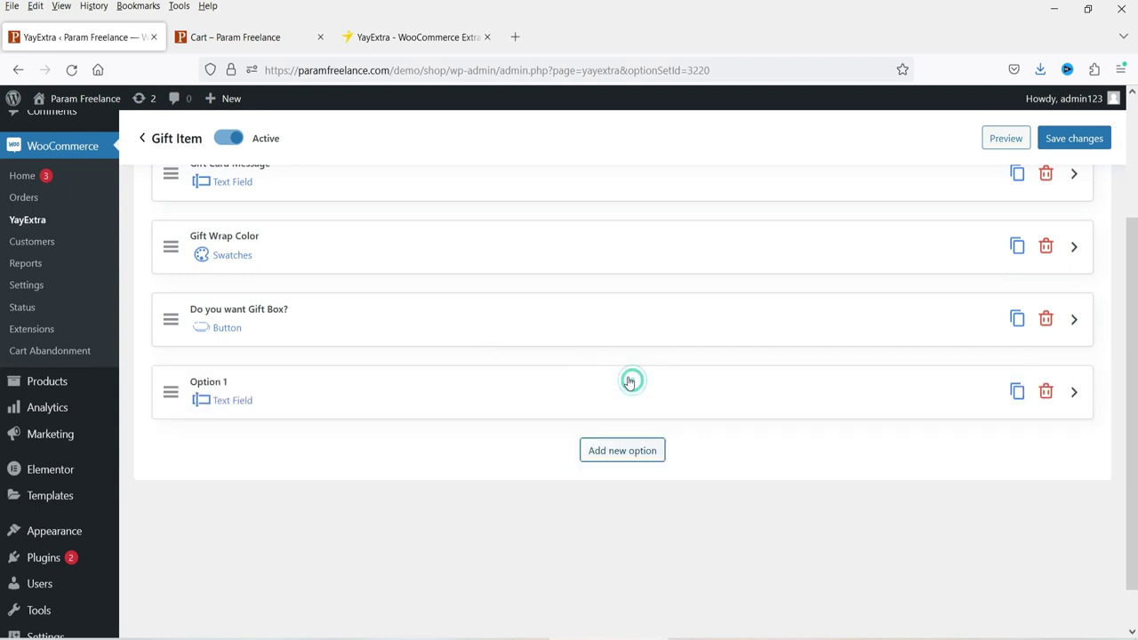
click(240, 395)
triple_click(226, 466)
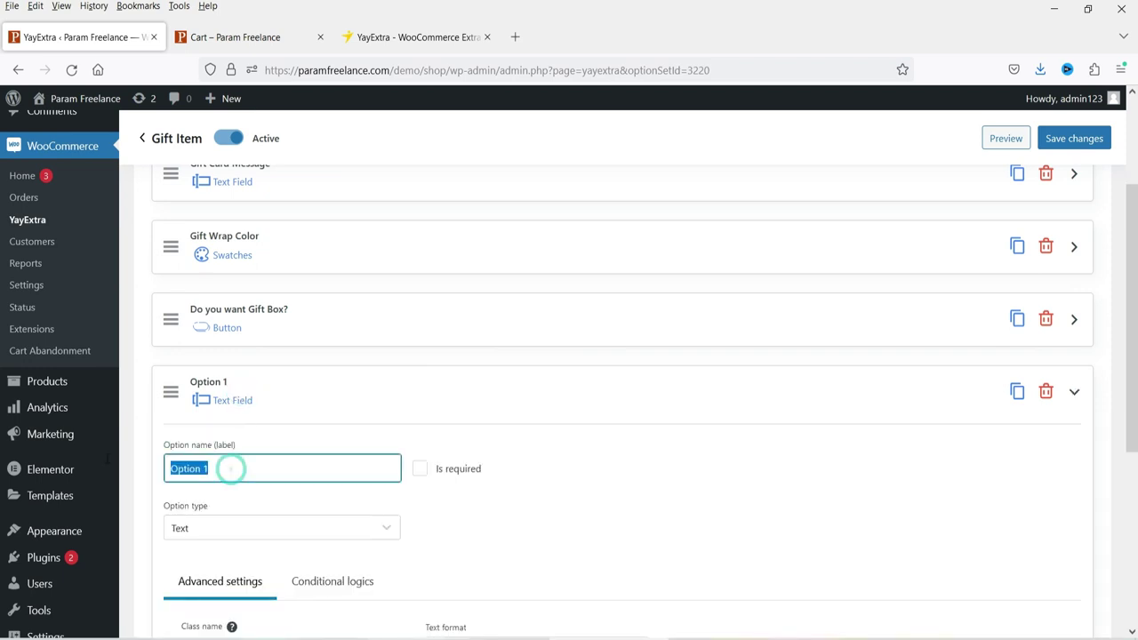
key(BackSpace)
text(Do you want to P)
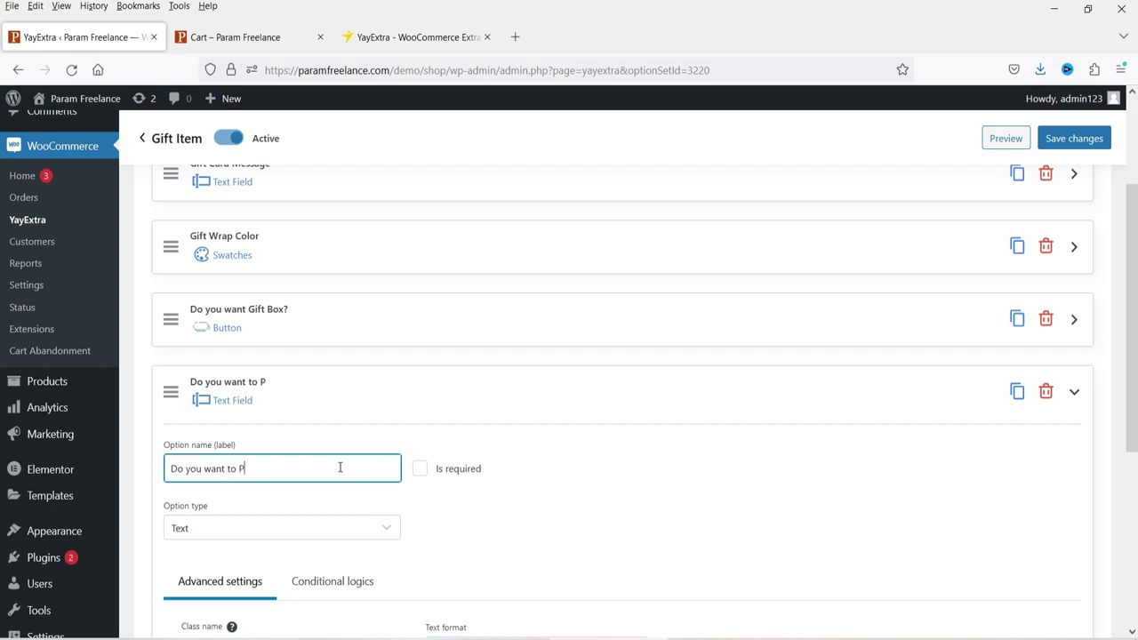
text(rint image?)
click(420, 469)
scroll(475, 459, down, 3)
click(319, 364)
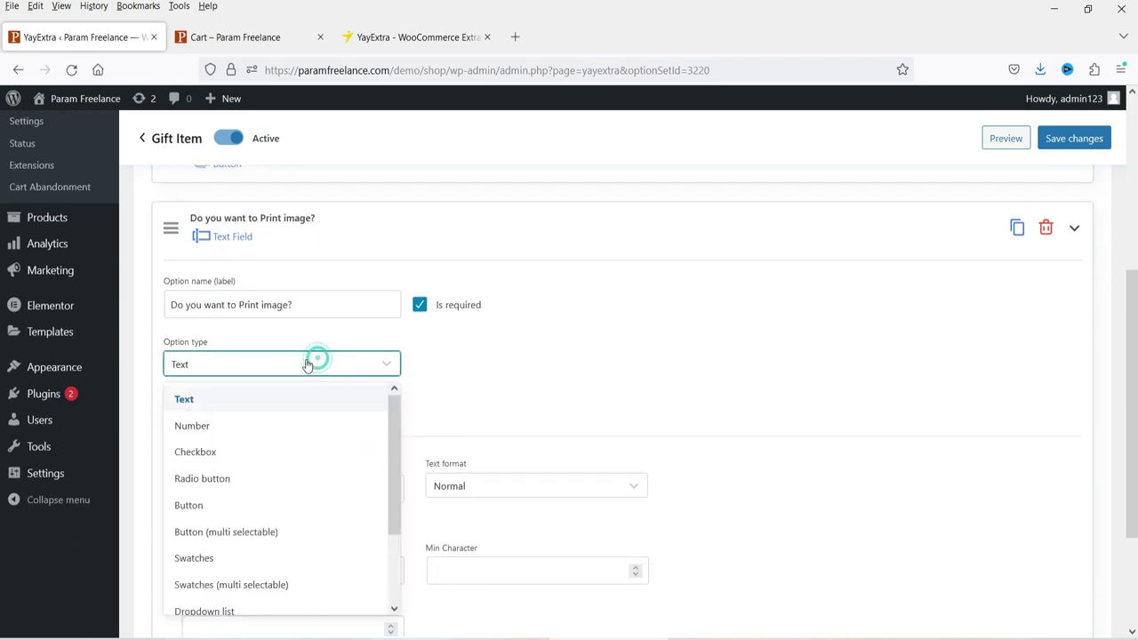
click(227, 483)
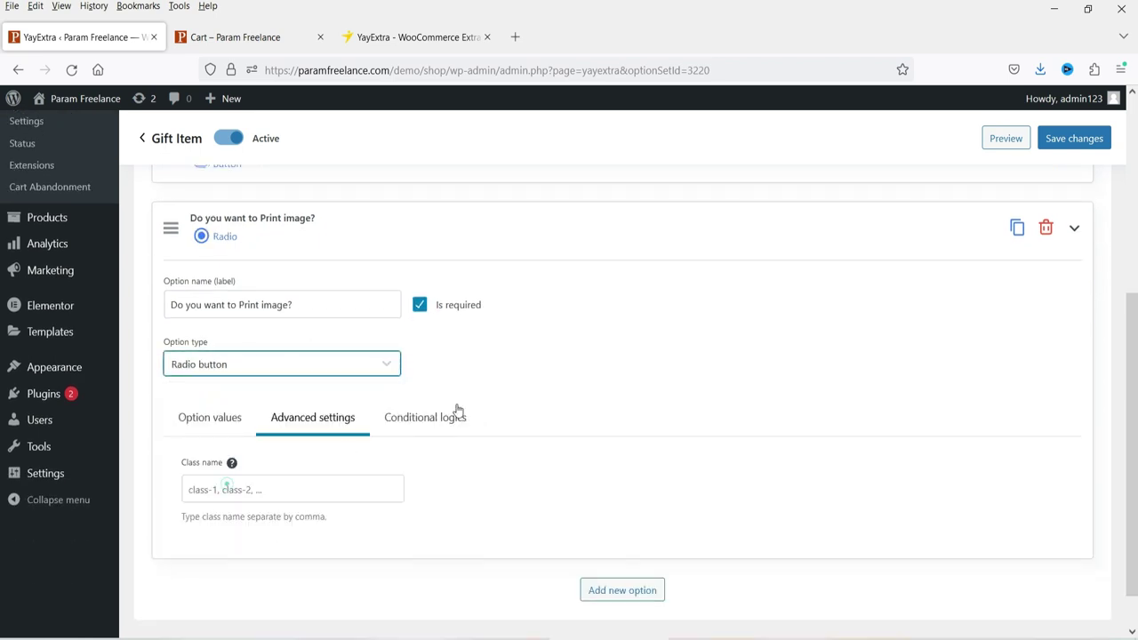
Give the print image option the values Yes and No, with No set as default
click(196, 418)
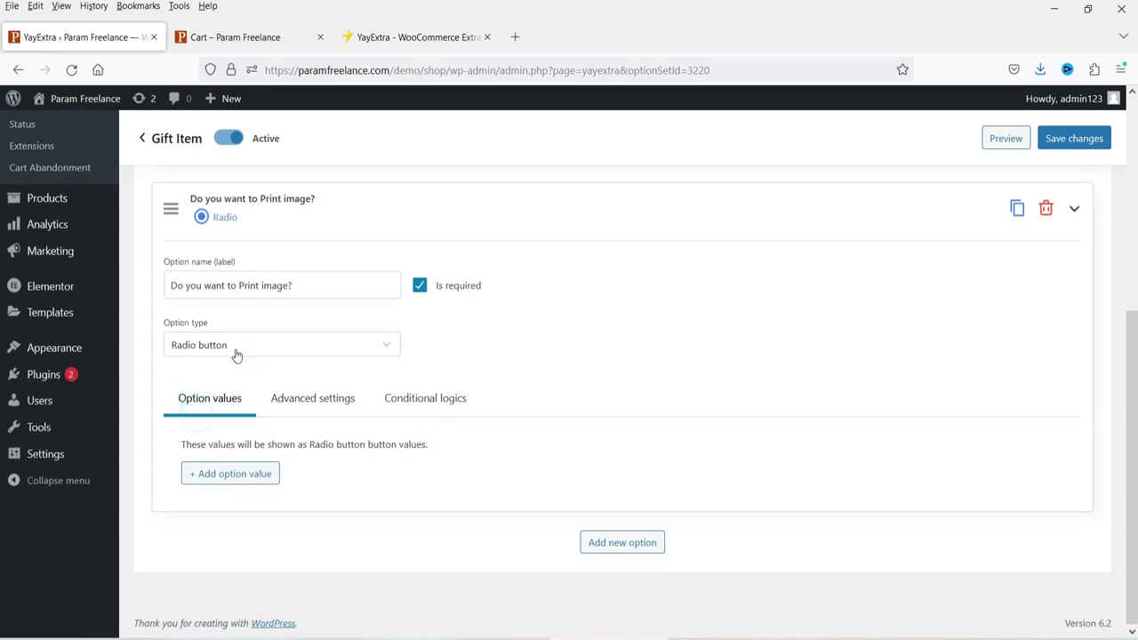
click(250, 482)
triple_click(253, 481)
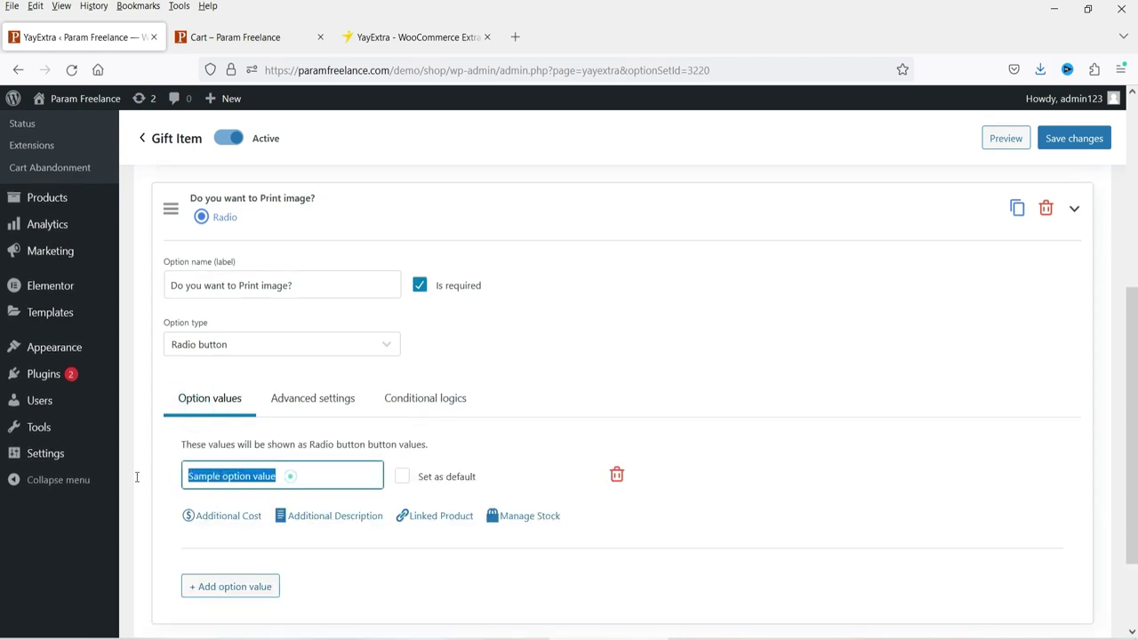
text(Yes)
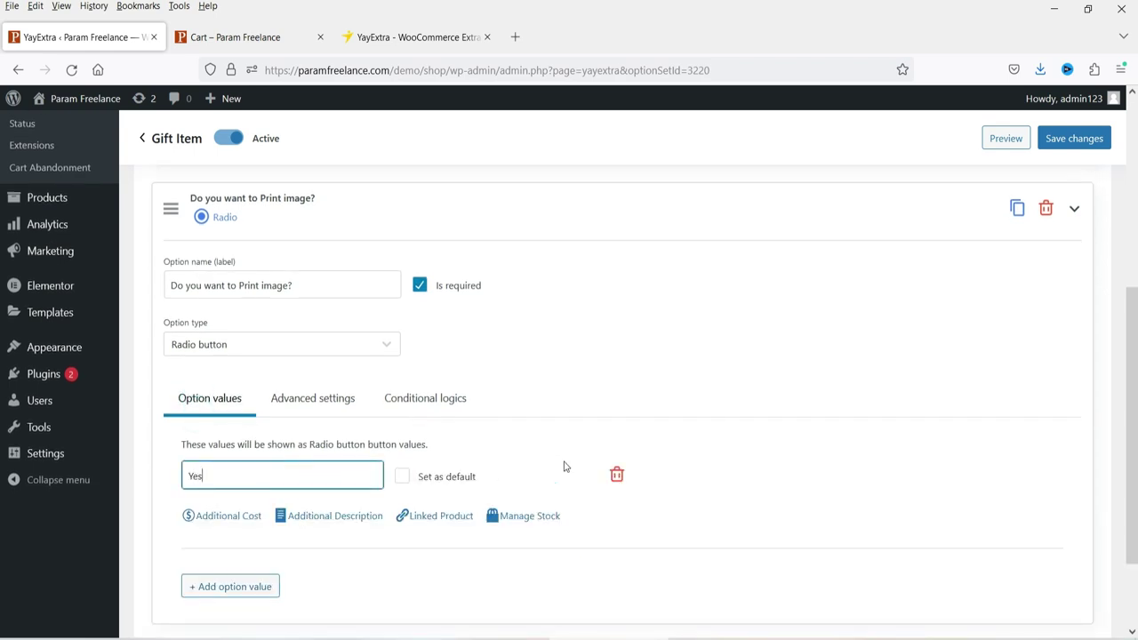
scroll(229, 505, down, 2)
click(227, 506)
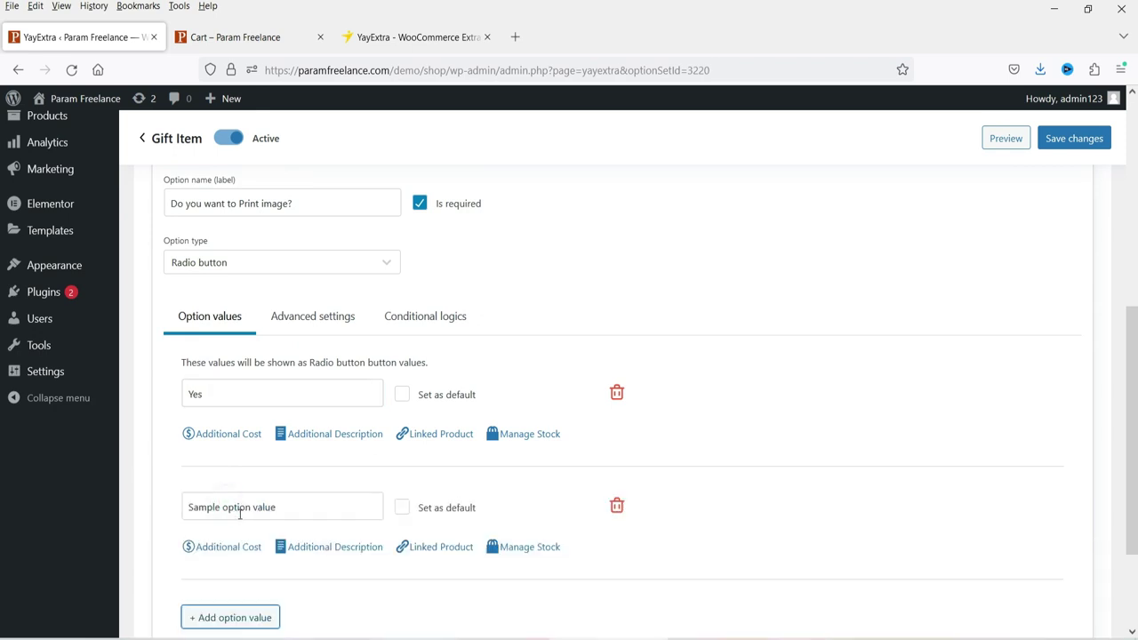
triple_click(240, 511)
text(No)
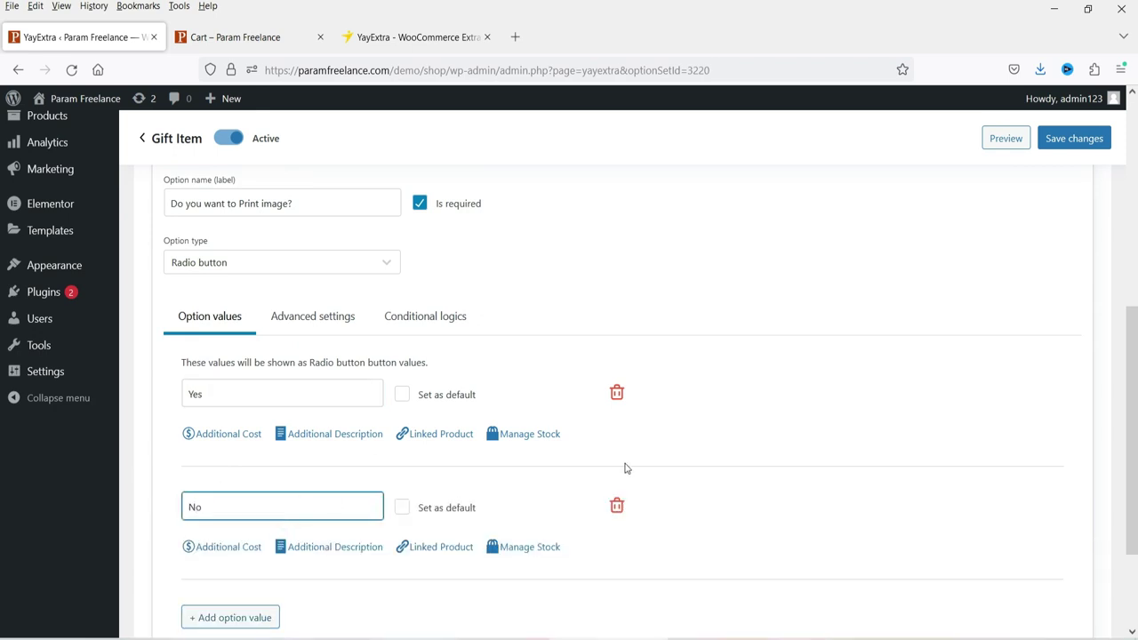
click(404, 509)
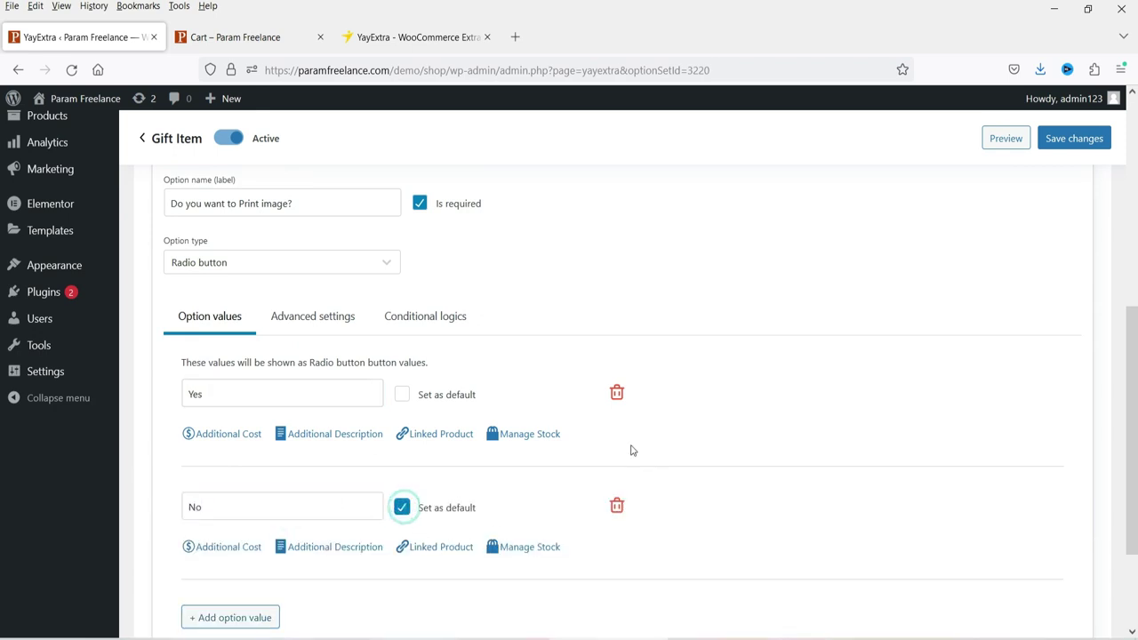
Display the print image option only when "Is it Gift?" is Yes, and save the option set
scroll(625, 434, down, 3)
click(422, 173)
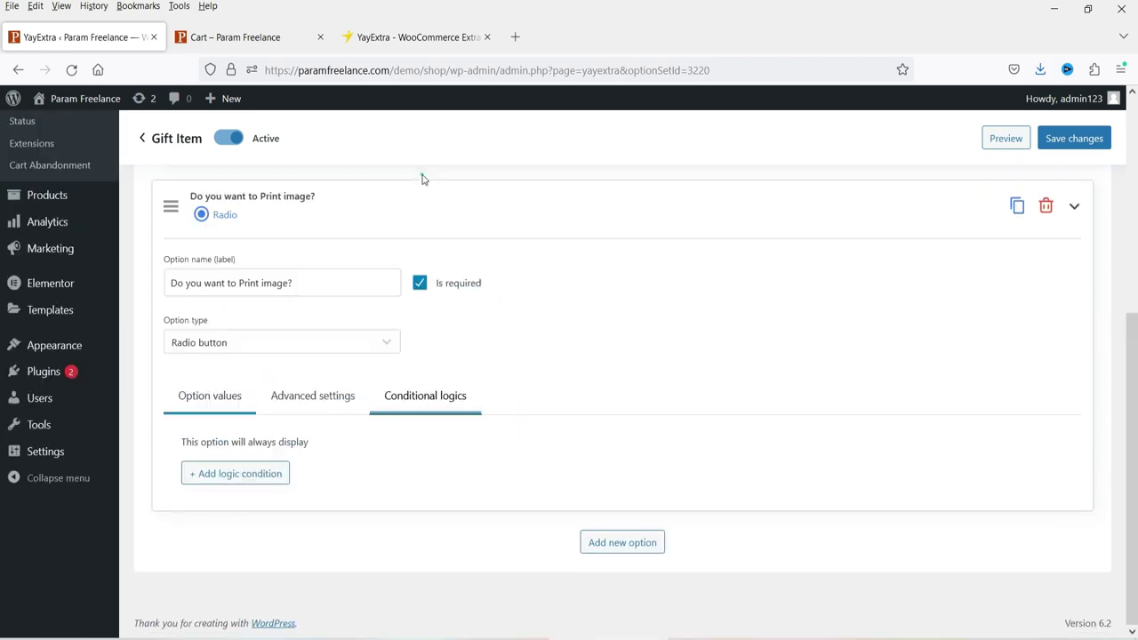
click(213, 472)
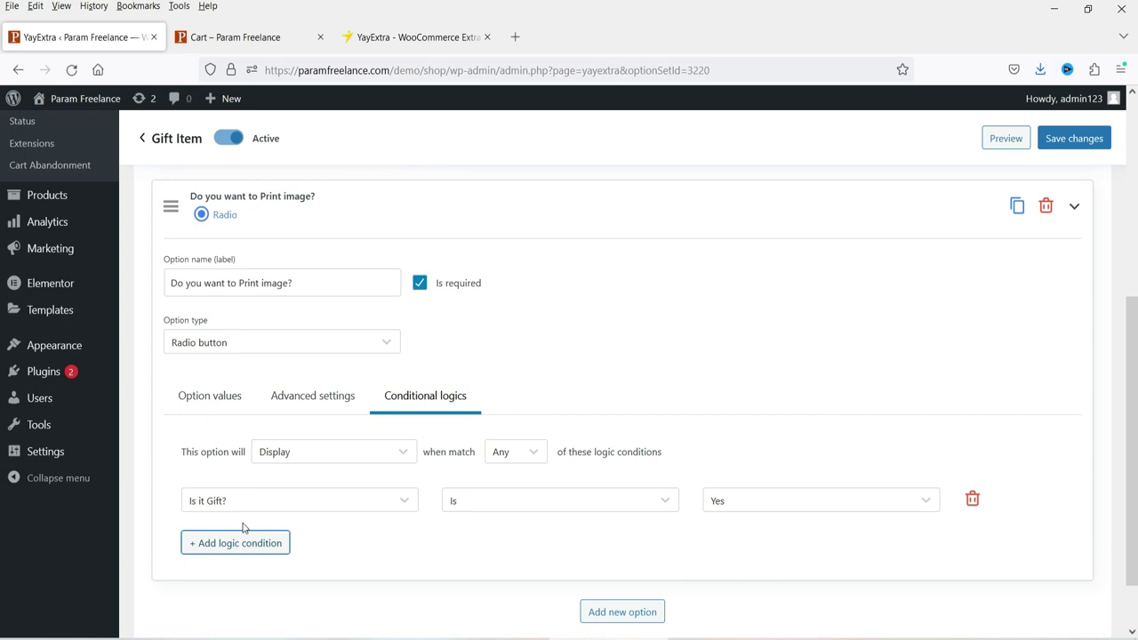
click(1067, 140)
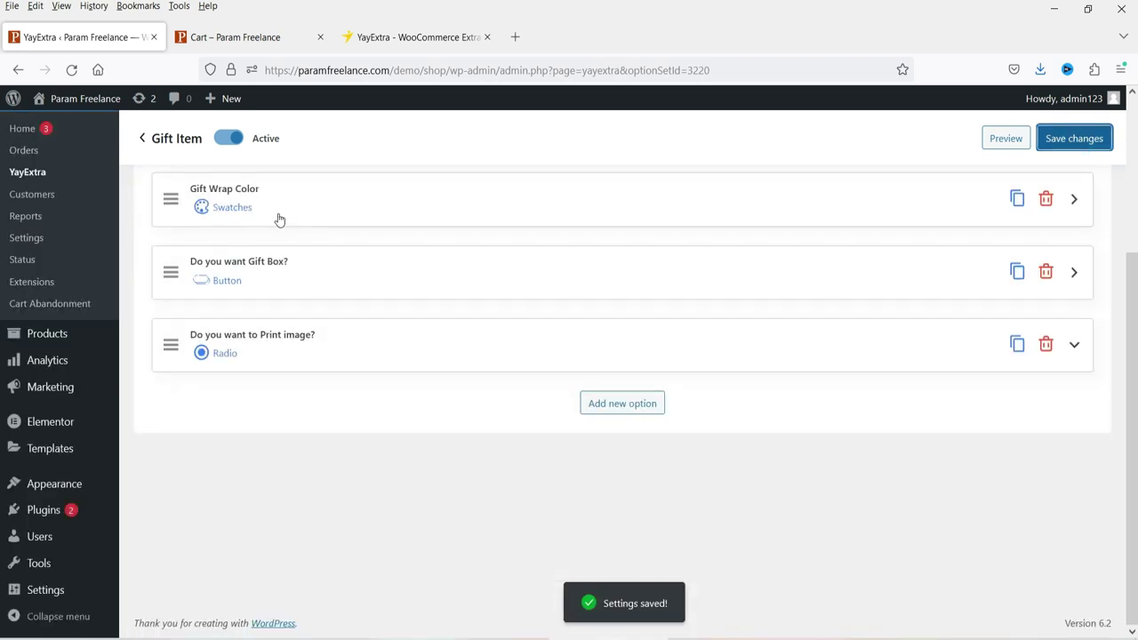
Add another required option named "Upload image file" with File Upload as its option type
click(277, 215)
click(624, 408)
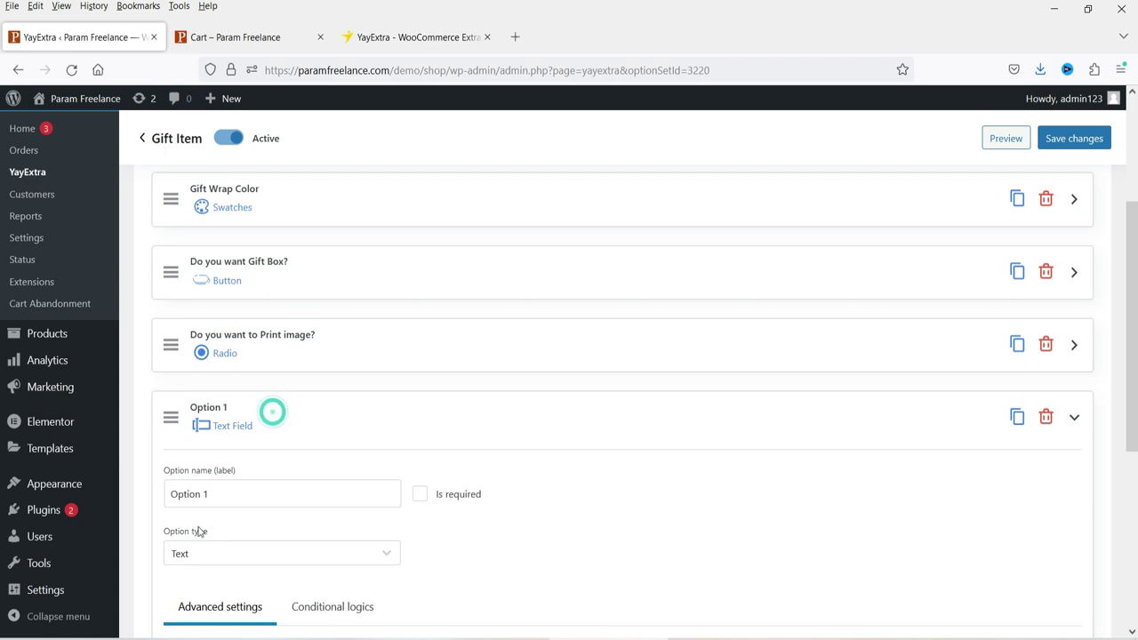
triple_click(227, 495)
text(Upload image file)
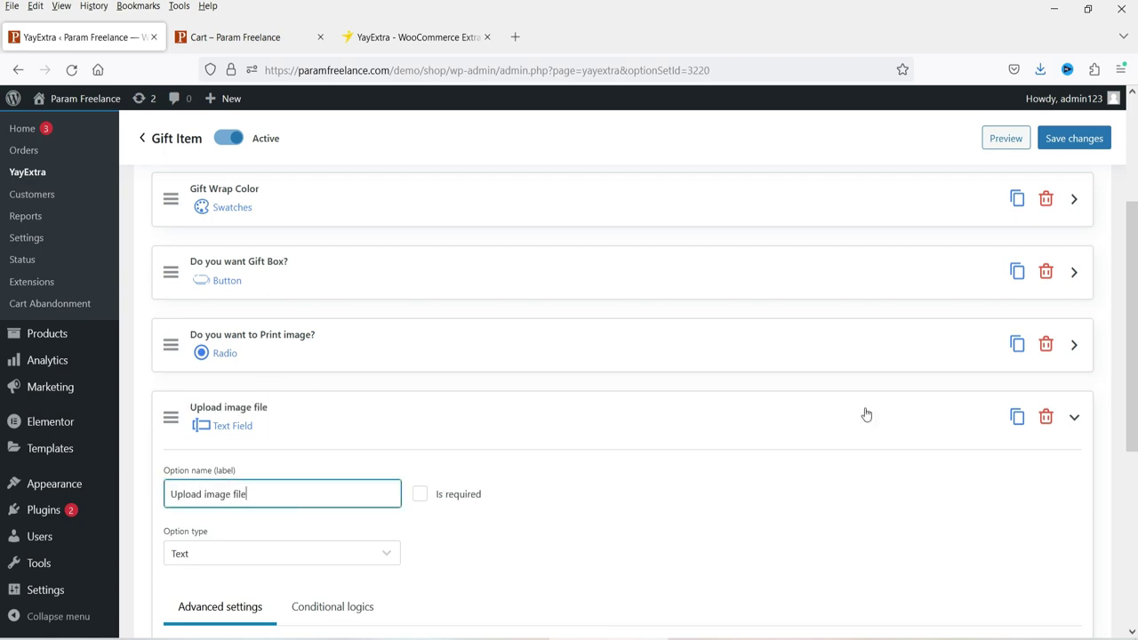
click(419, 495)
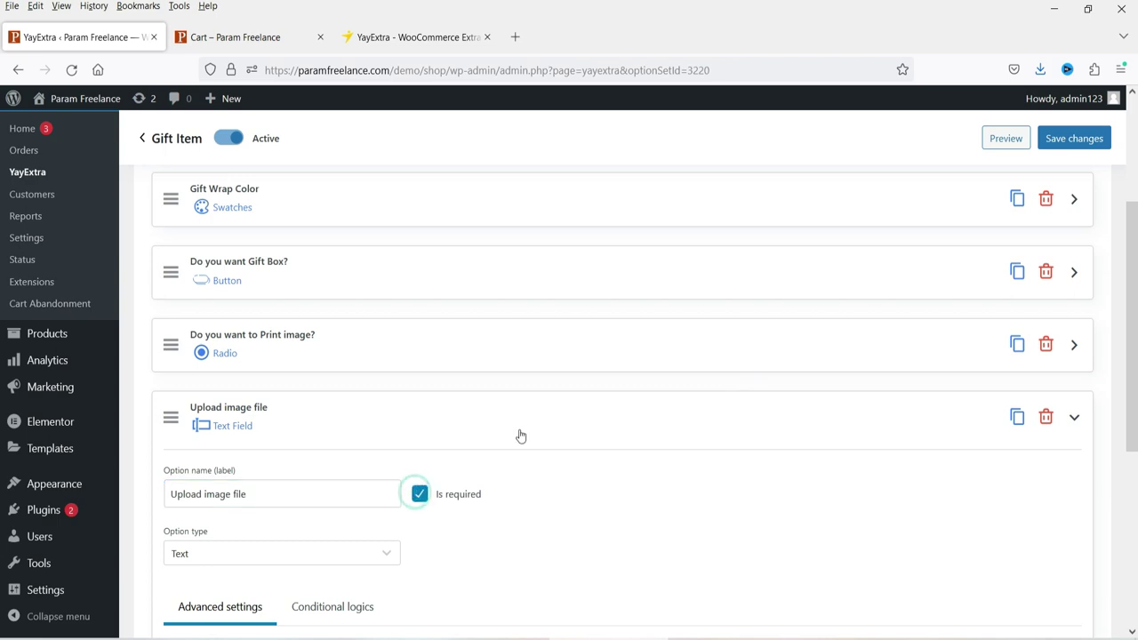
scroll(533, 389, down, 3)
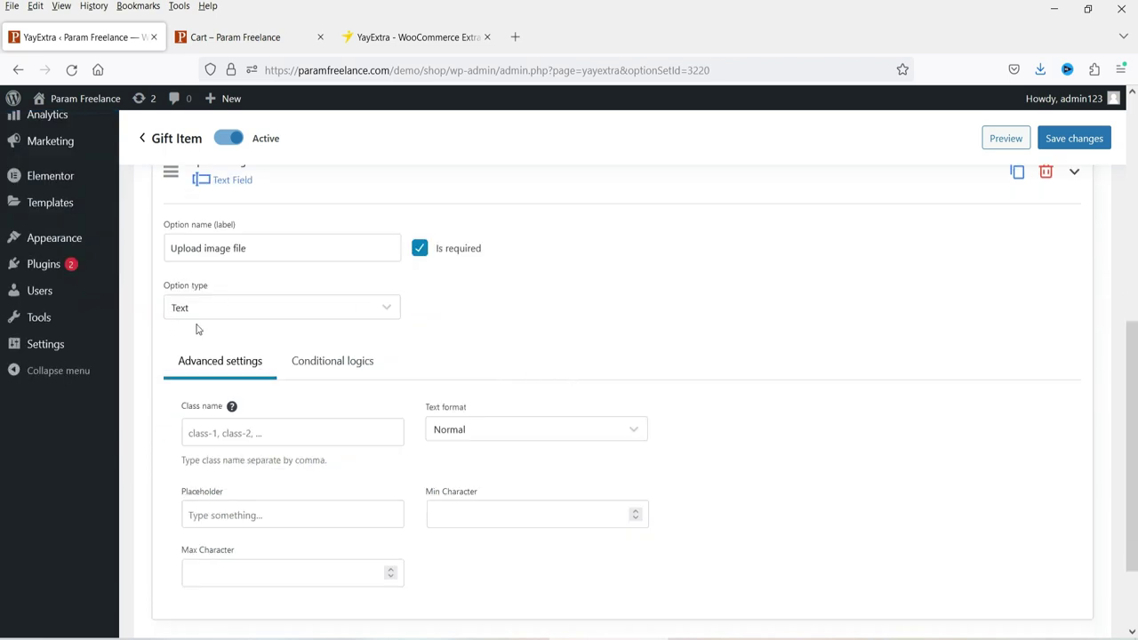
click(244, 316)
scroll(292, 433, down, 2)
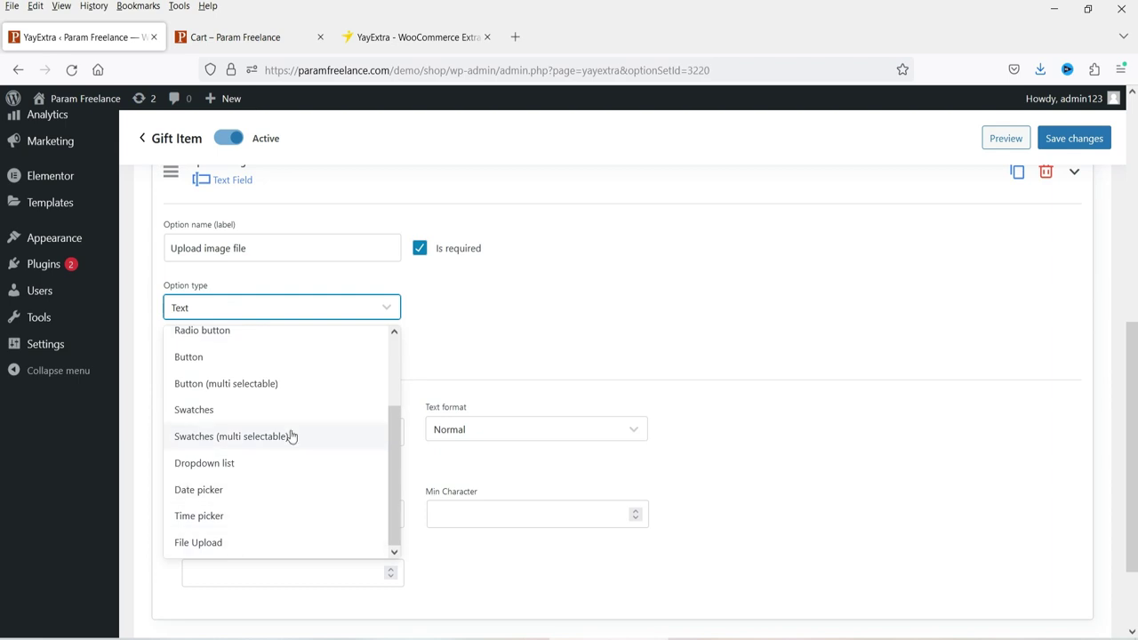
click(219, 546)
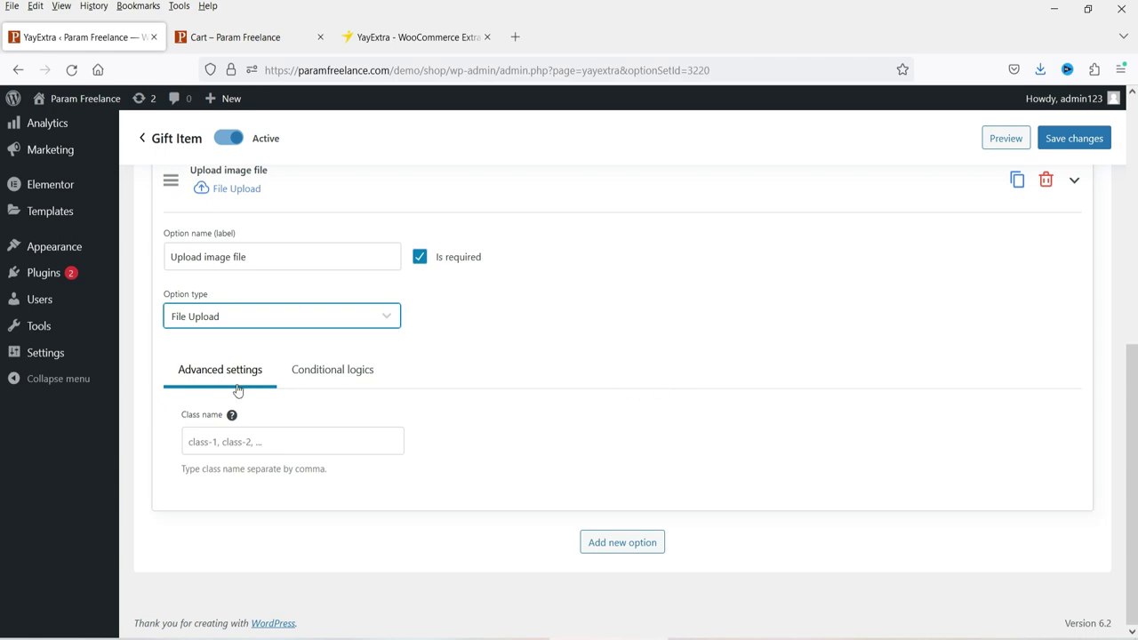
Display the Upload image file option only when "Do you want to Print image?" is Yes, and save the changes
click(324, 381)
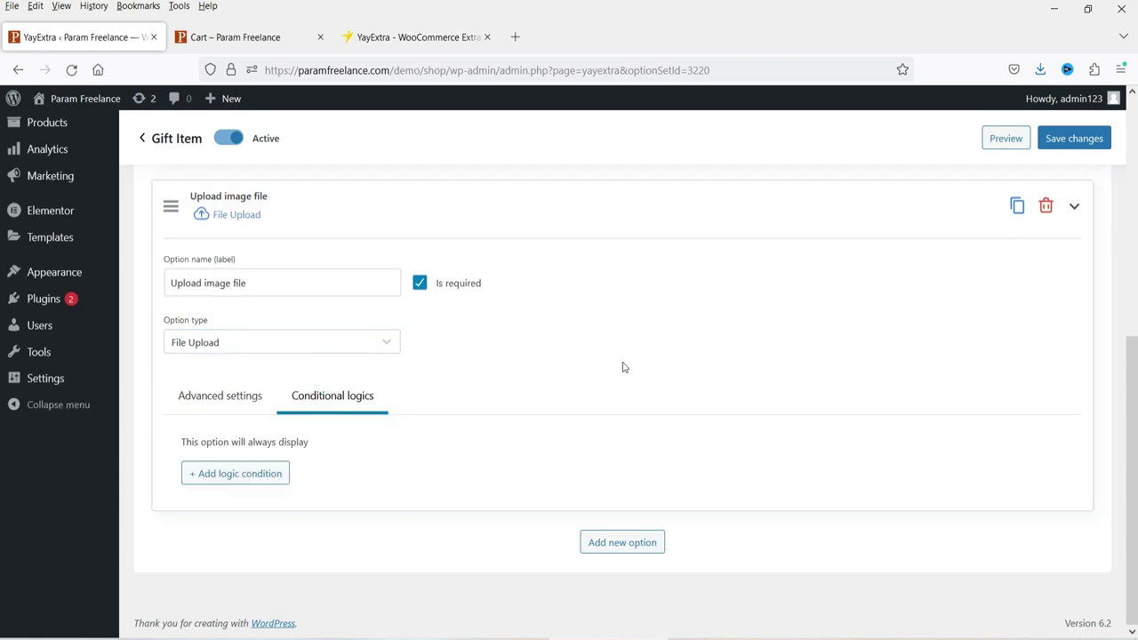
click(246, 472)
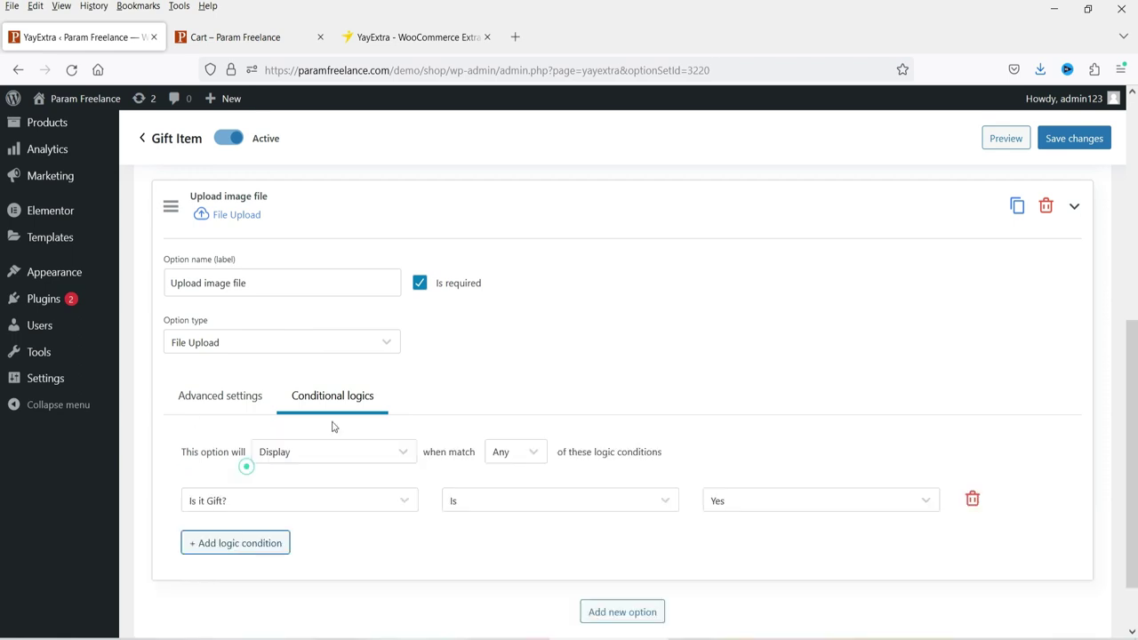
scroll(249, 394, down, 1)
scroll(249, 394, up, 2)
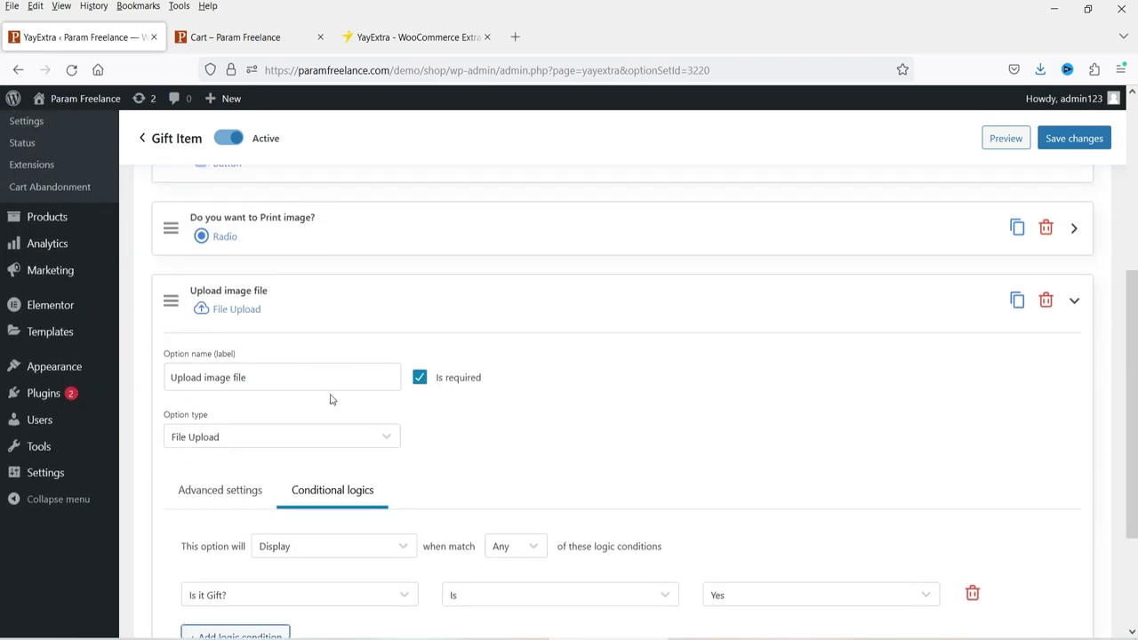
scroll(191, 449, down, 2)
click(296, 437)
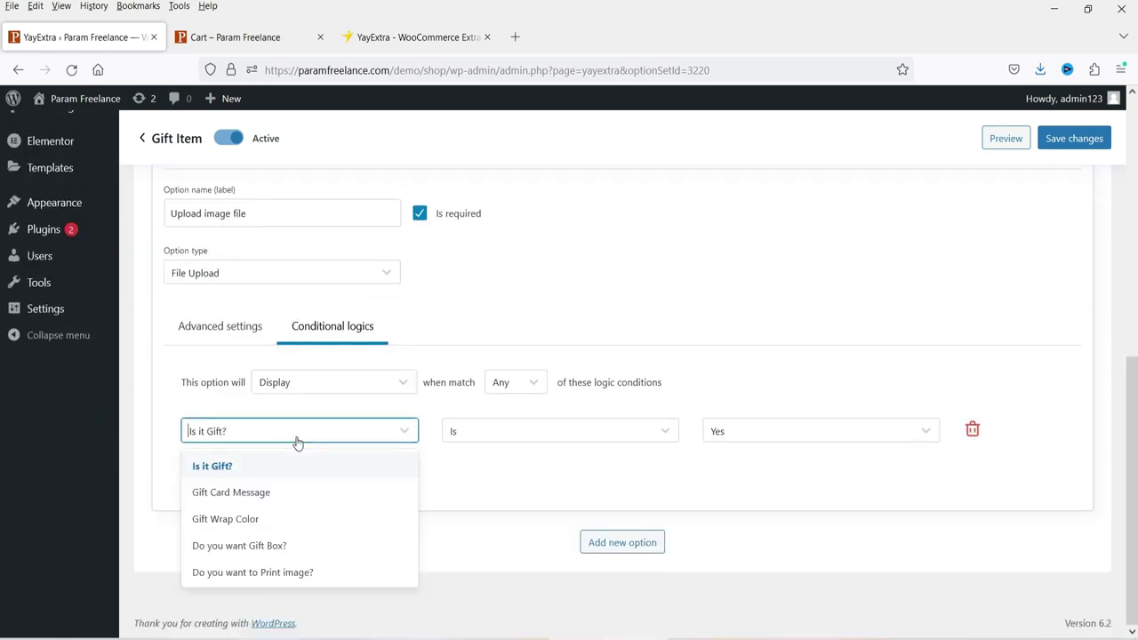
click(297, 572)
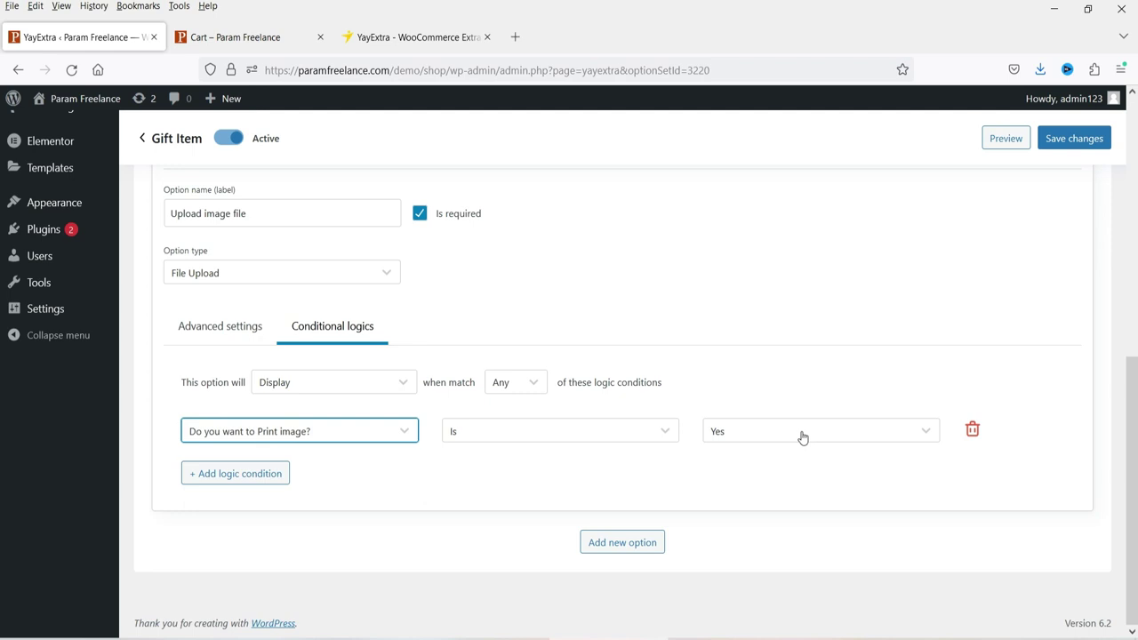
click(1080, 139)
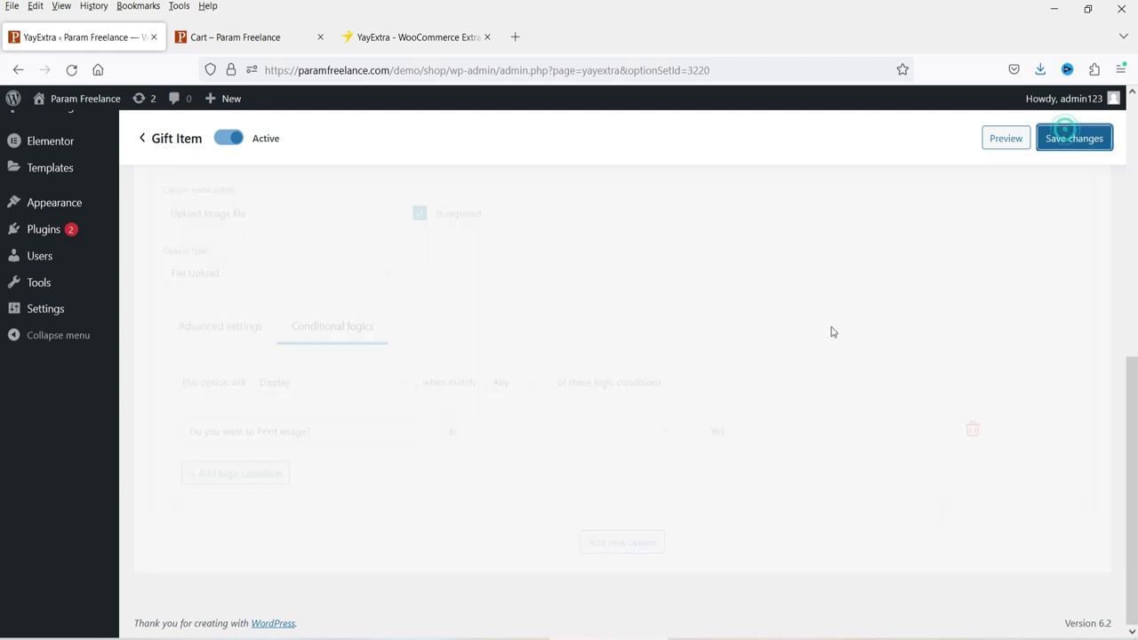
Look at the store's cart page, return to the option set, and close the cart page
click(209, 40)
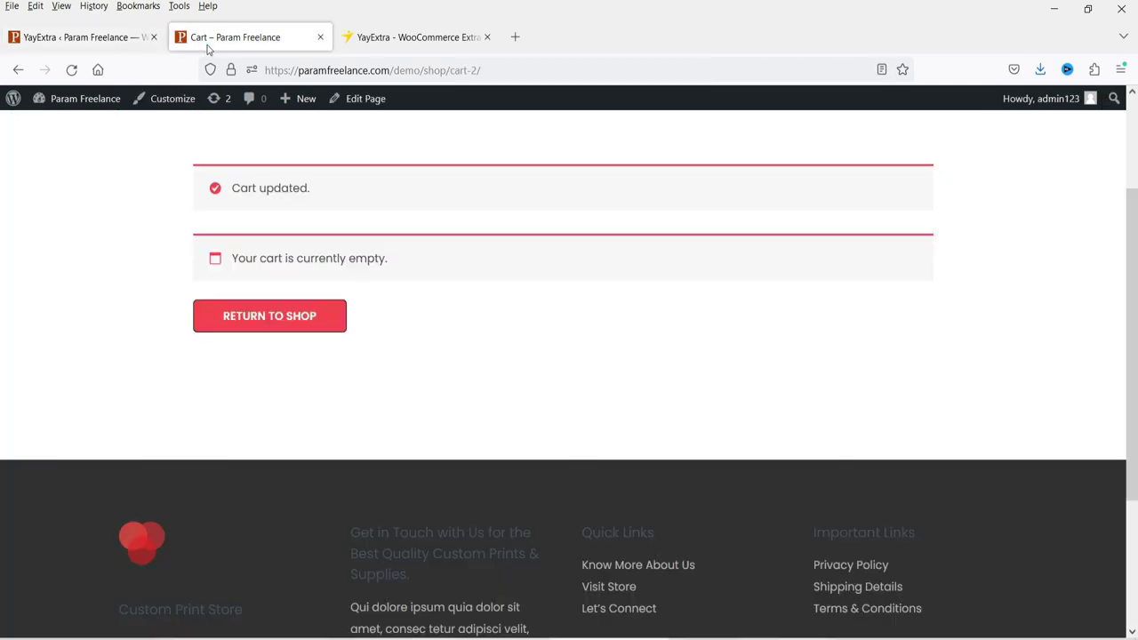
scroll(432, 133, up, 3)
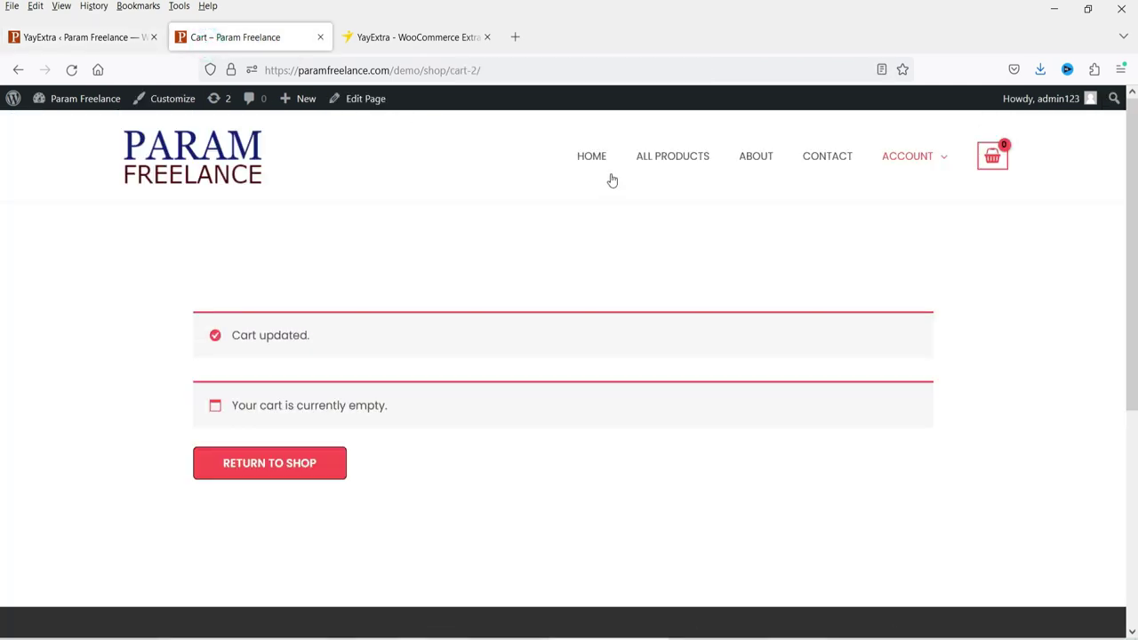
click(69, 33)
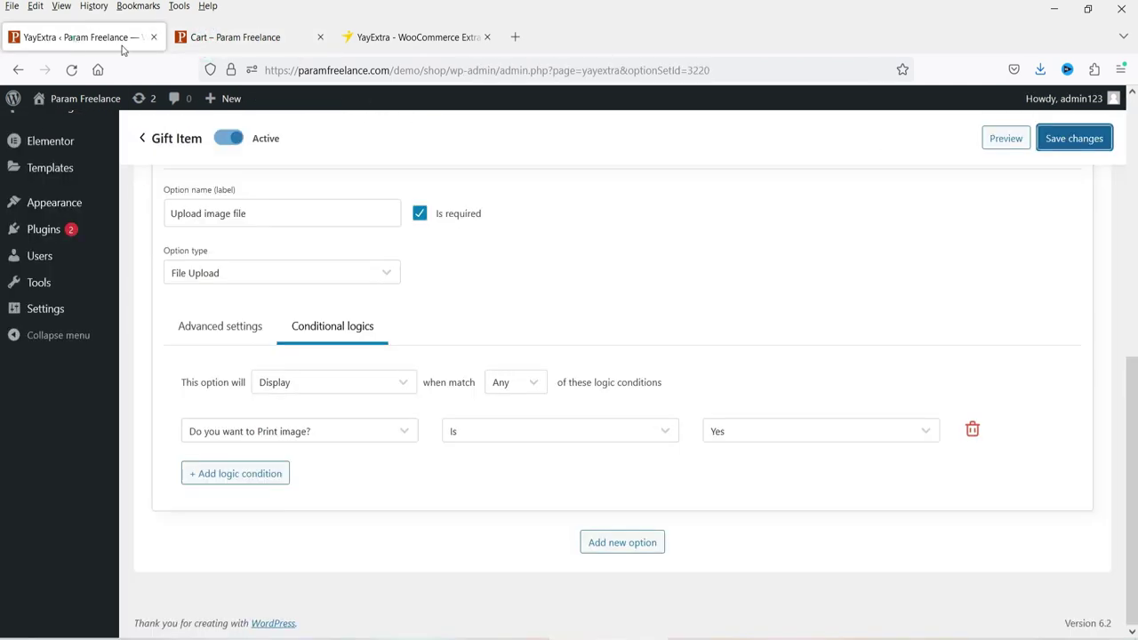
click(320, 36)
Open the Green Printed Tshirt product page from the products assigned to the Gift Item option set
scroll(430, 285, up, 10)
click(365, 201)
scroll(409, 278, down, 5)
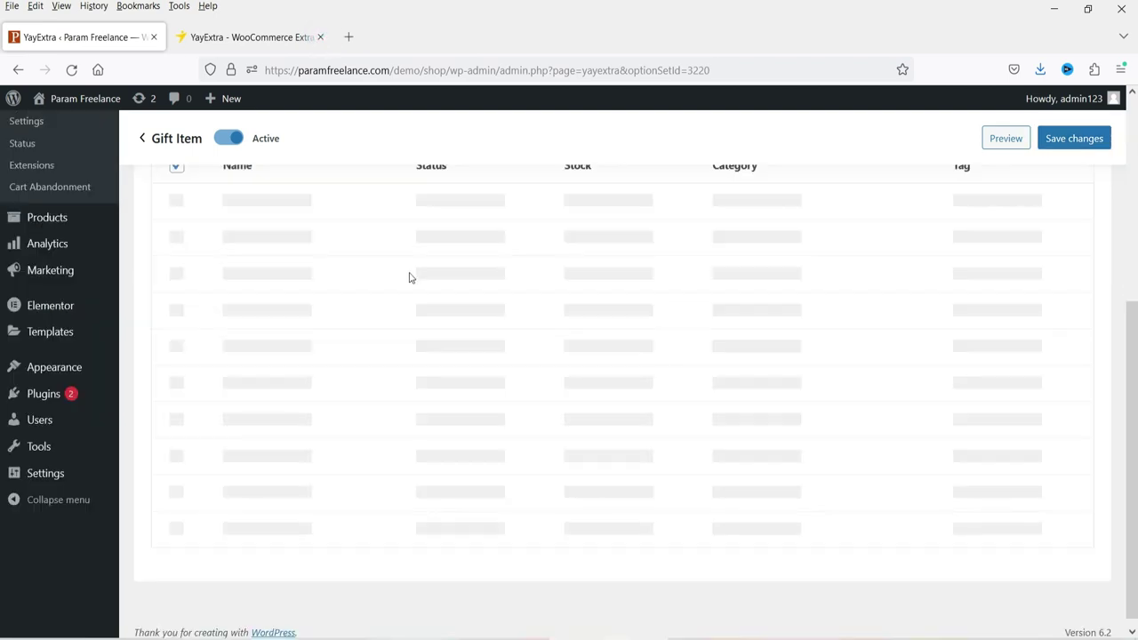
scroll(409, 277, up, 2)
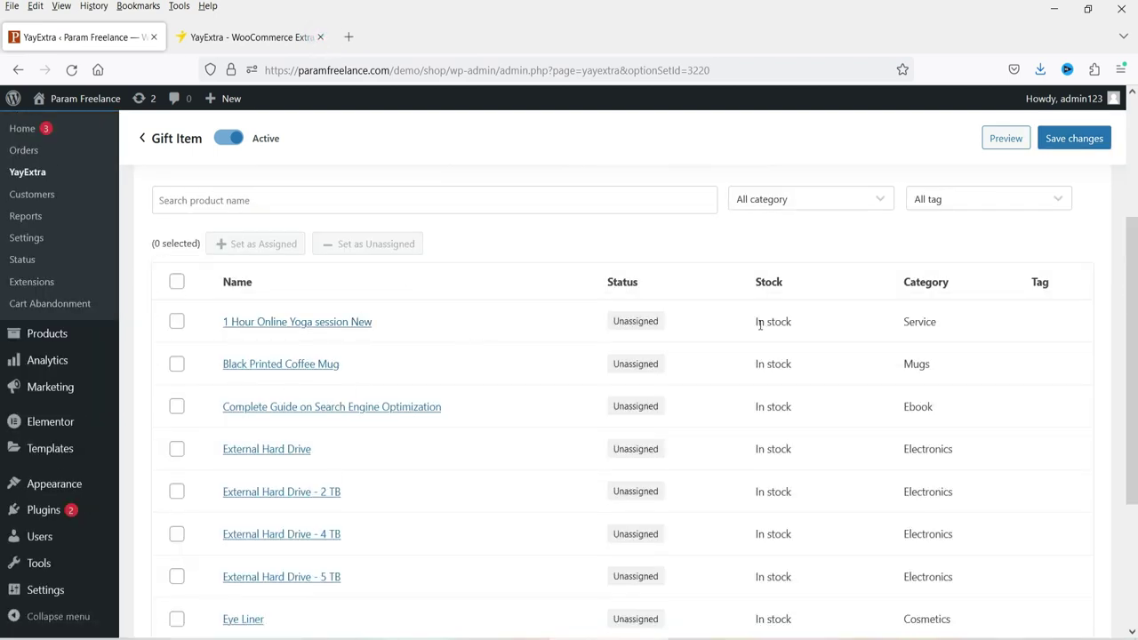
scroll(383, 225, up, 4)
click(298, 354)
scroll(493, 287, down, 3)
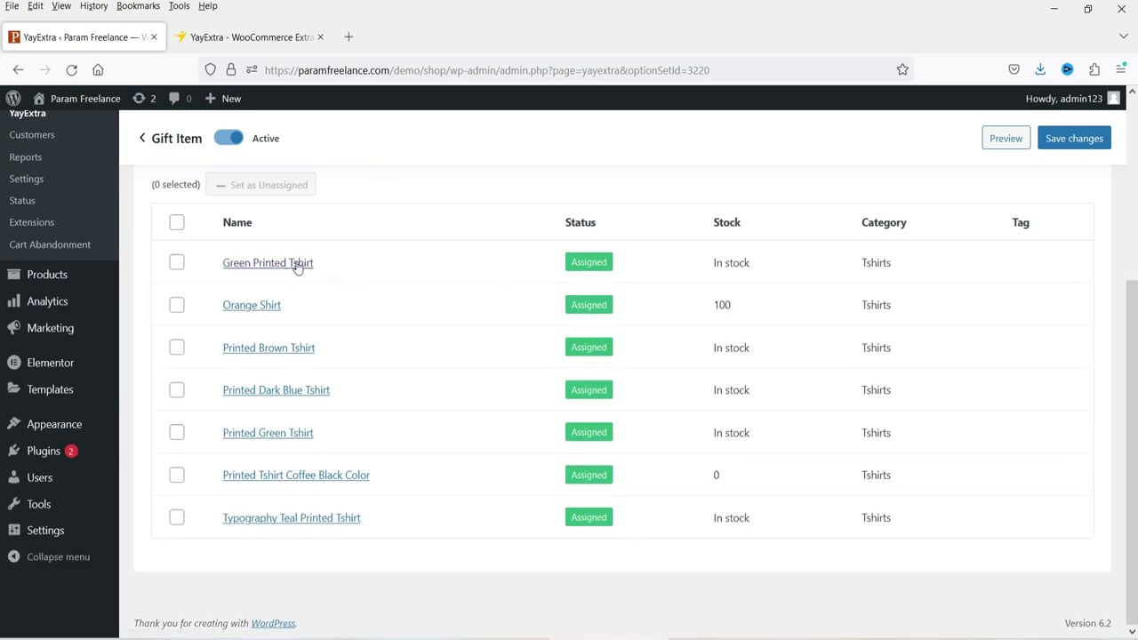
click(303, 264)
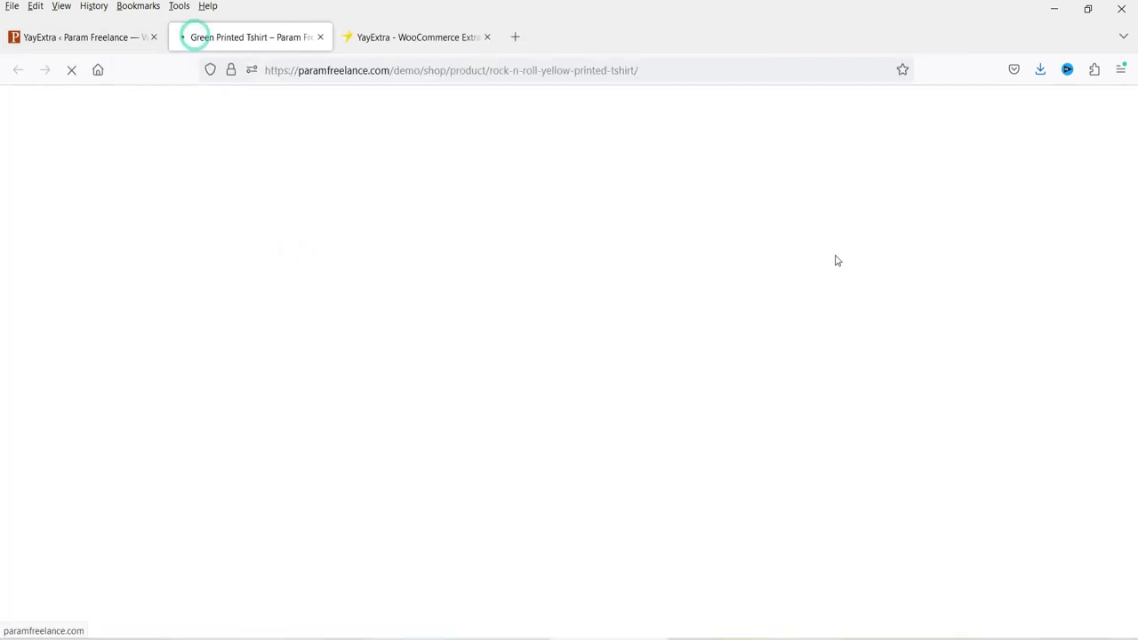
Answer Yes to "Is it Gift?" on the product page and check the conditional options down to the print image question
scroll(793, 262, down, 5)
click(597, 168)
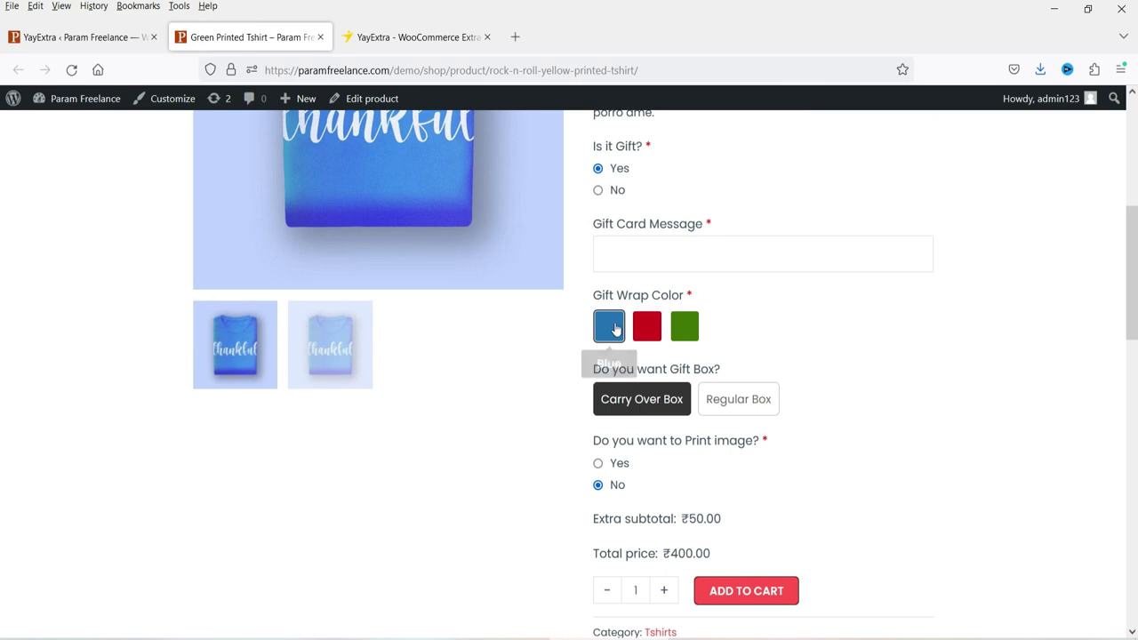
scroll(801, 267, down, 2)
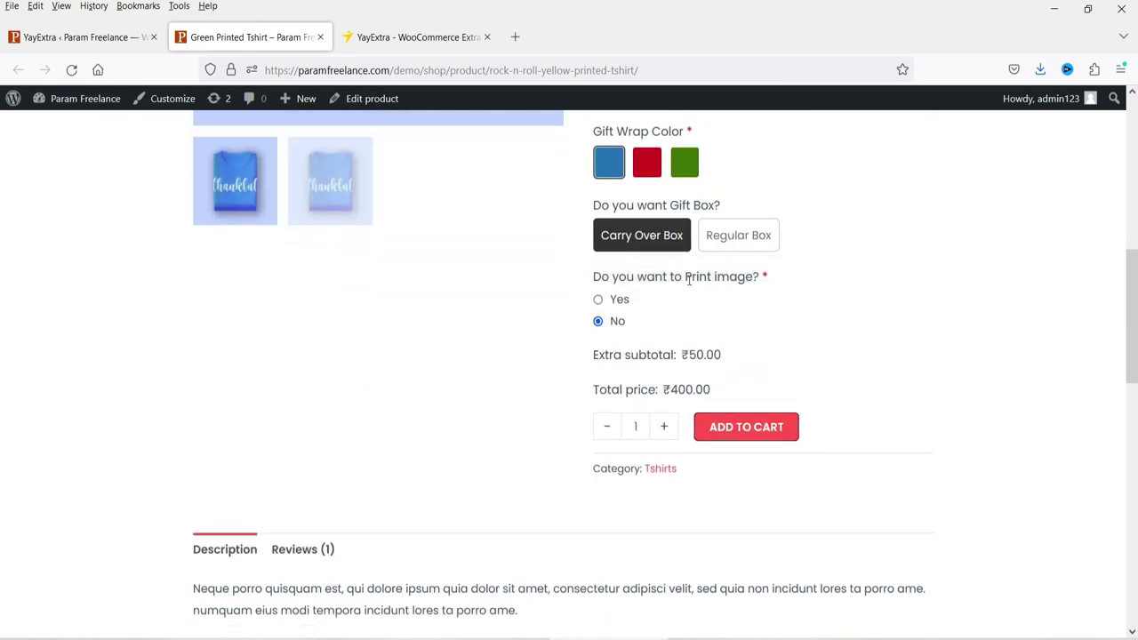
Answer No to "Do you want to Print image?" and check the extra subtotal and total price on the product page
click(608, 325)
drag(709, 356, 689, 355)
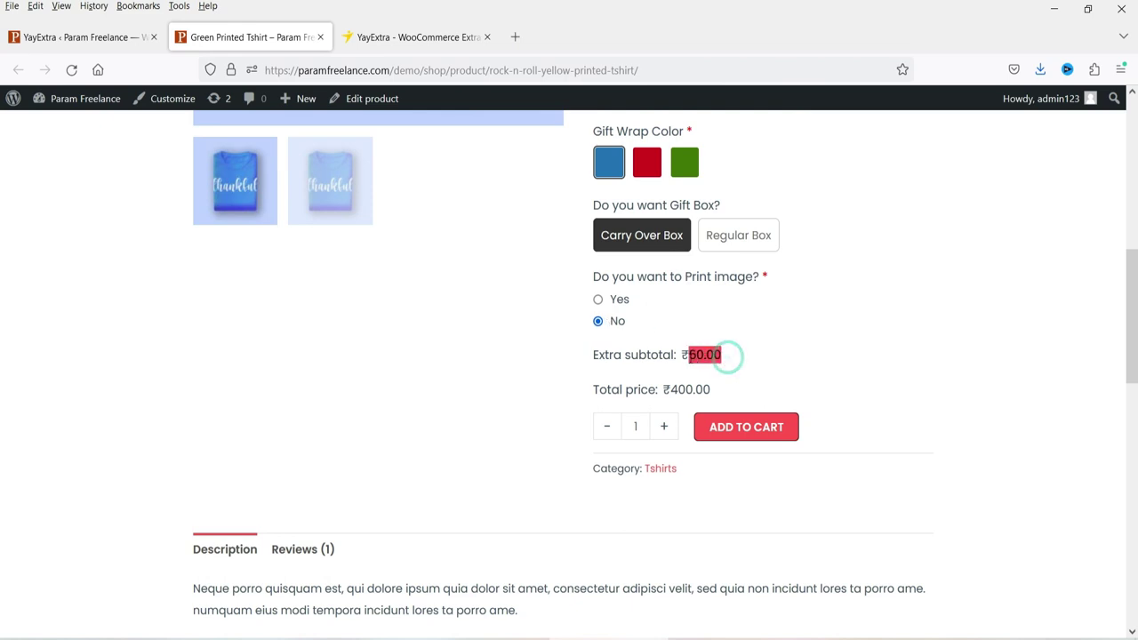
click(757, 365)
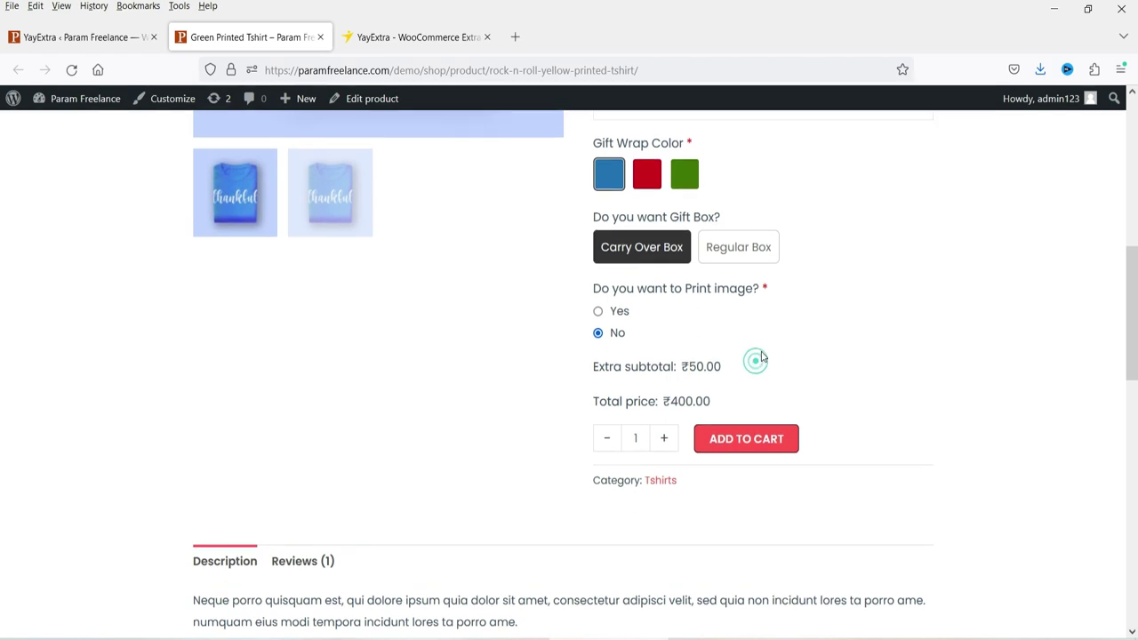
scroll(690, 315, up, 3)
click(597, 310)
scroll(684, 329, down, 3)
drag(721, 436, 682, 437)
click(747, 449)
drag(715, 471, 667, 471)
click(762, 470)
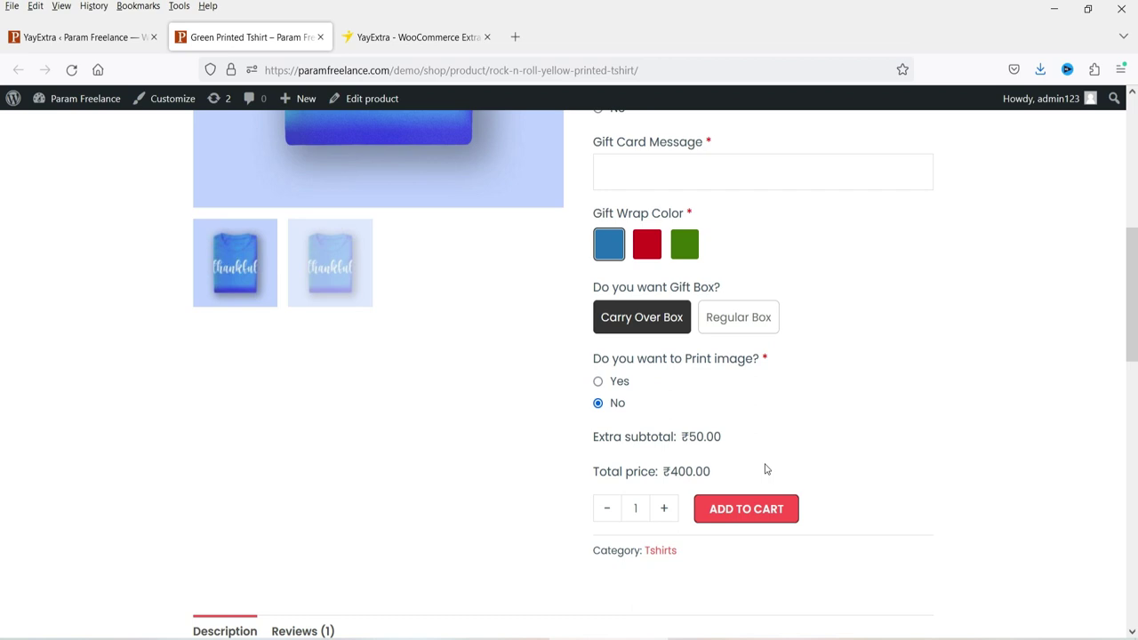
click(737, 433)
Answer Yes to the print image question and try the upload field by selecting b-Day-gift-img, without attaching the file
click(598, 384)
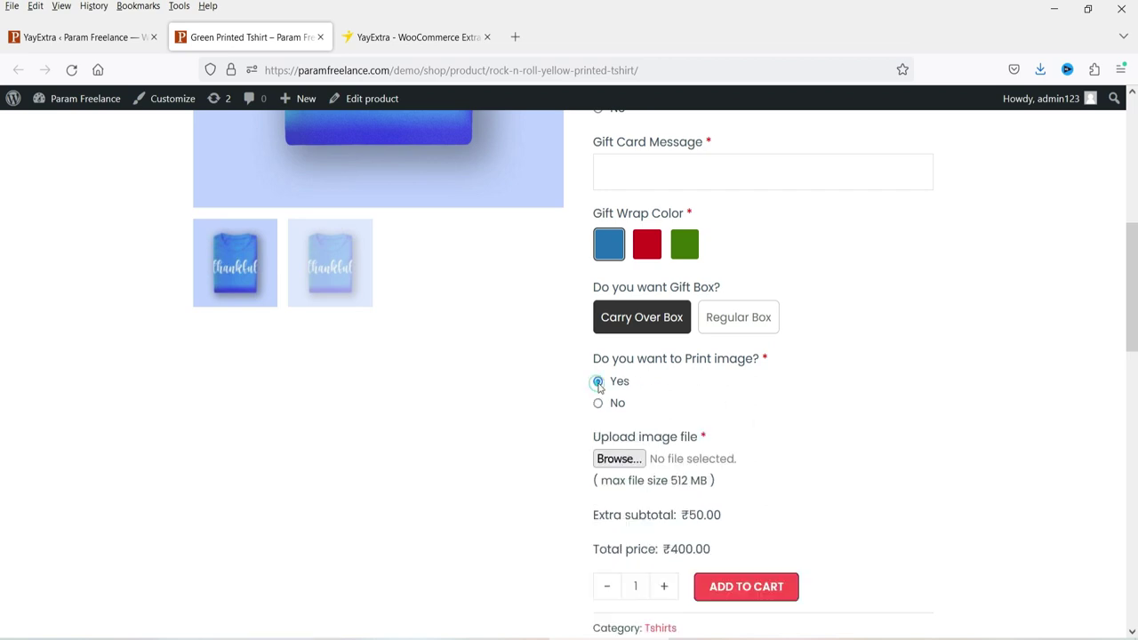
scroll(889, 346, down, 2)
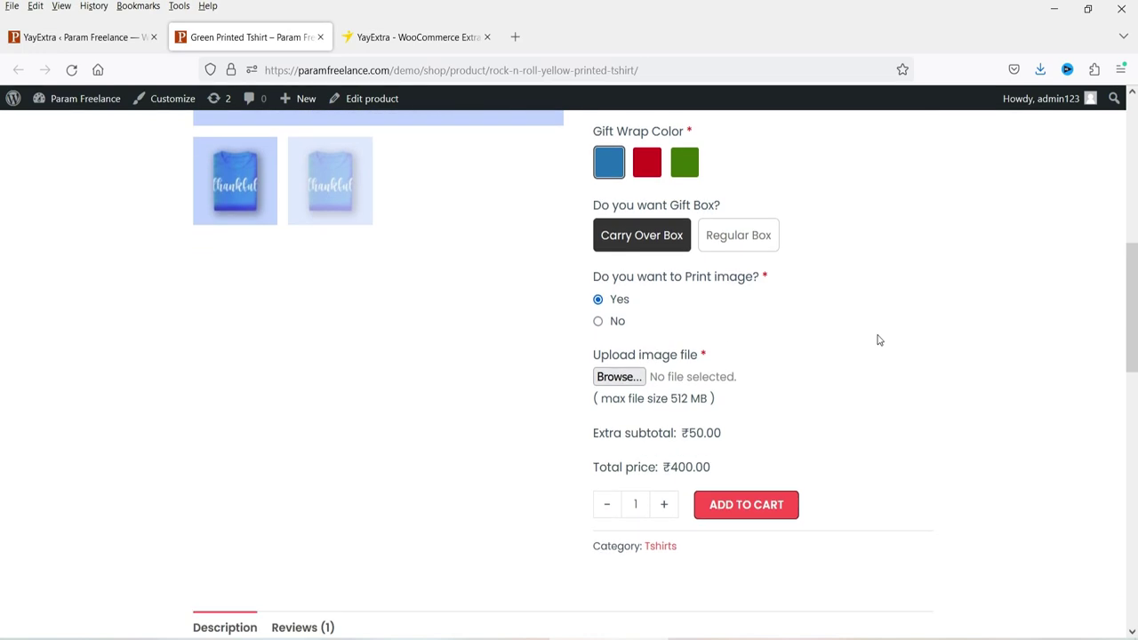
click(627, 381)
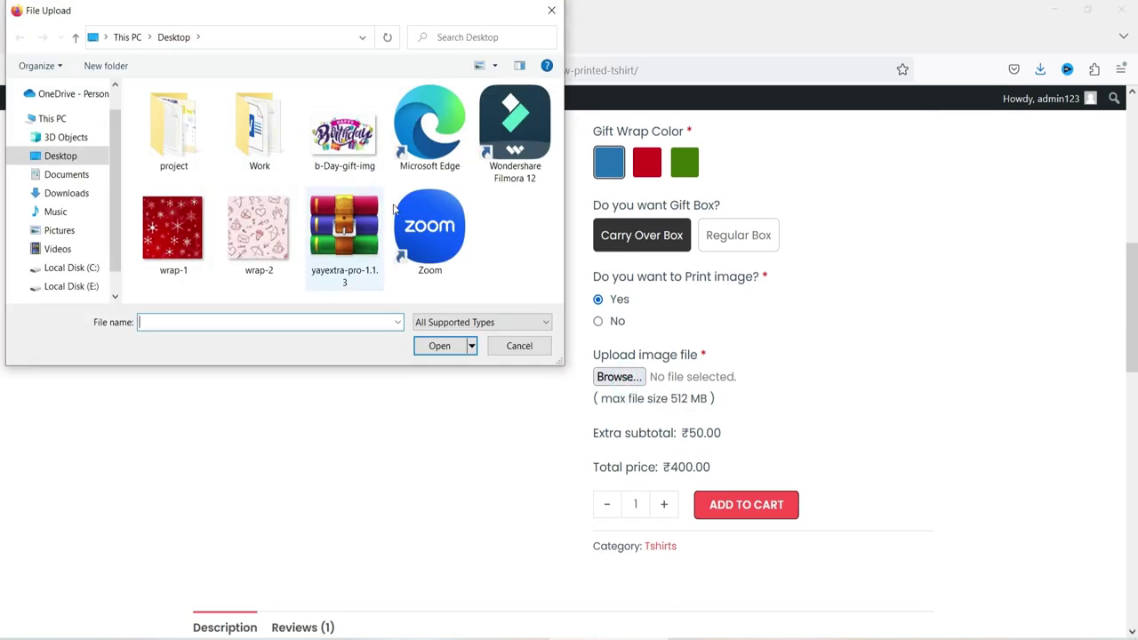
click(347, 156)
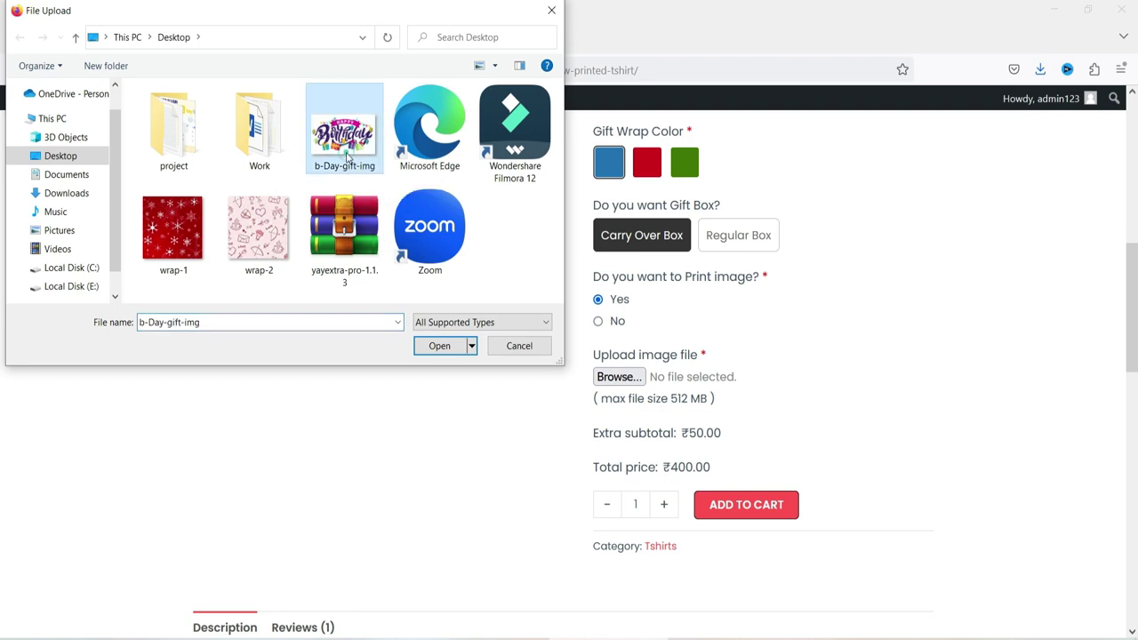
click(551, 10)
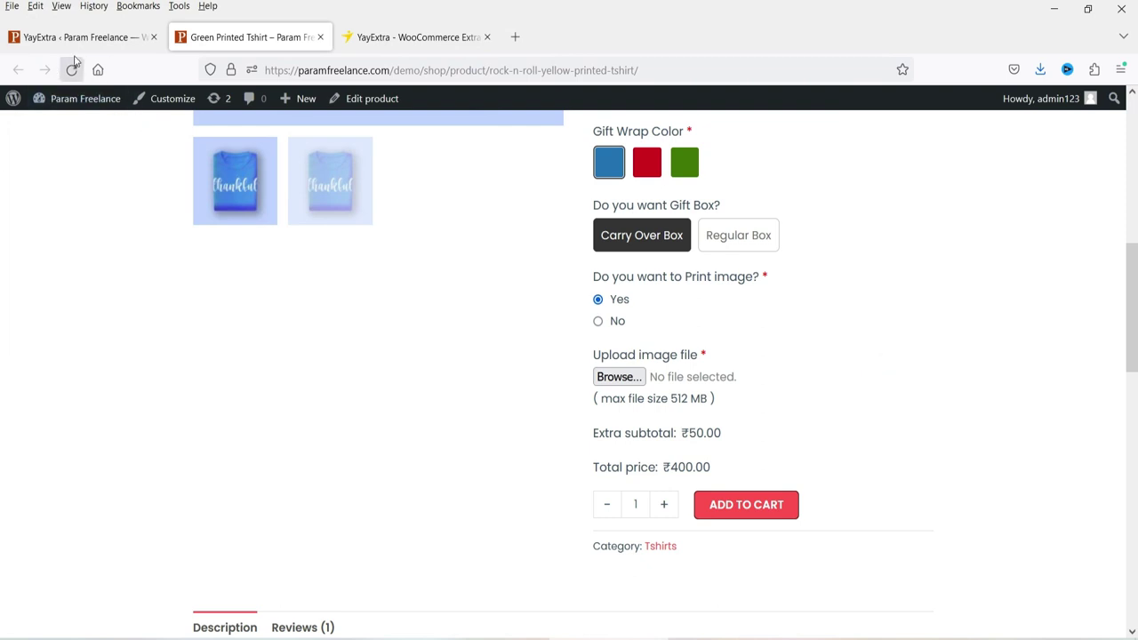
Return to the Gift Item option set and add a second action set, expanded for editing
click(72, 44)
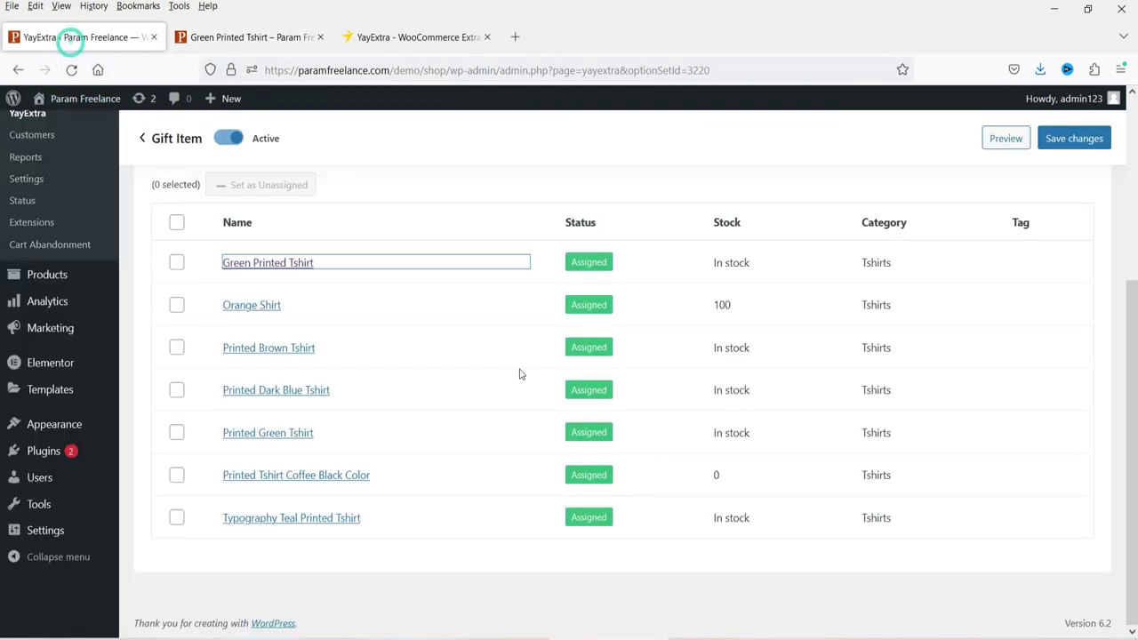
scroll(254, 285, up, 3)
click(296, 175)
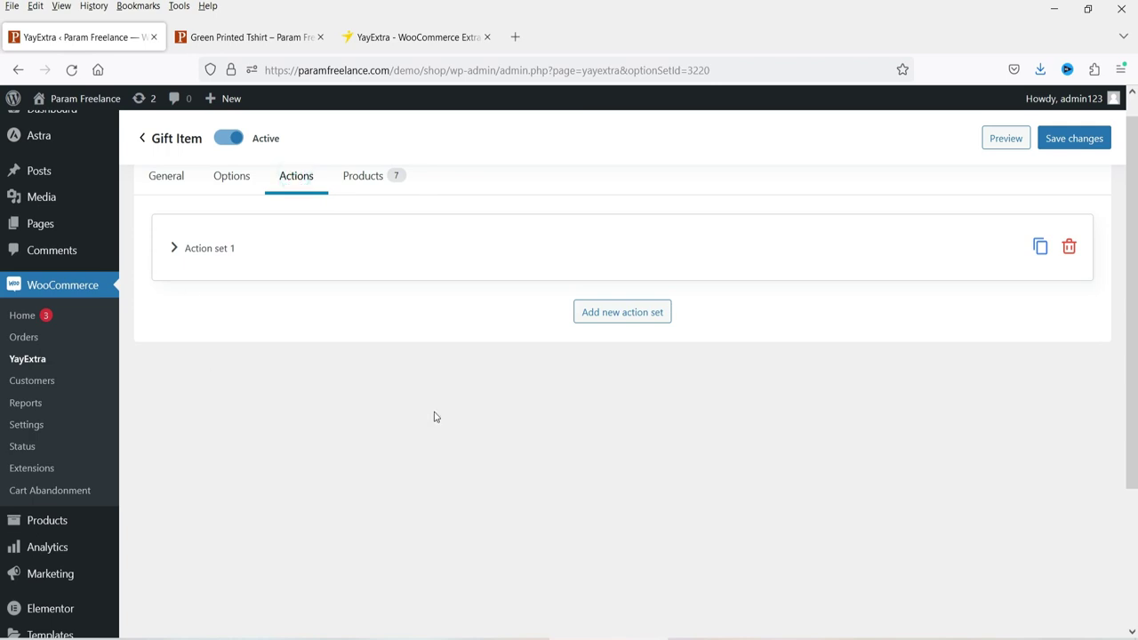
click(620, 318)
click(214, 343)
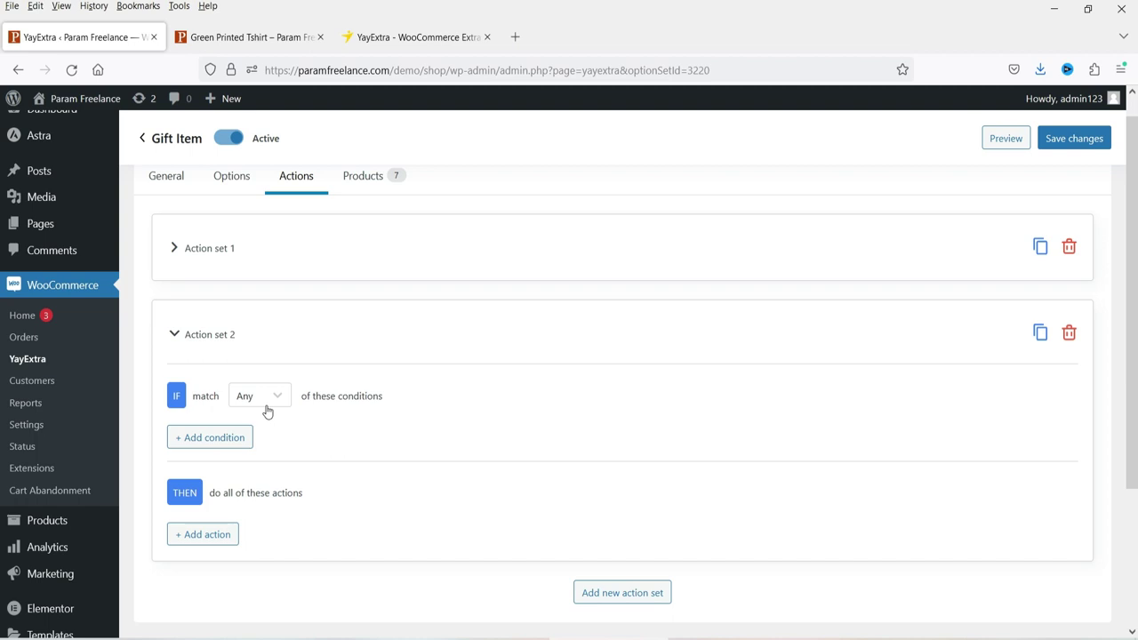
Add a condition to Action set 2 requiring "Do you want to Print image?" Is Yes
click(215, 439)
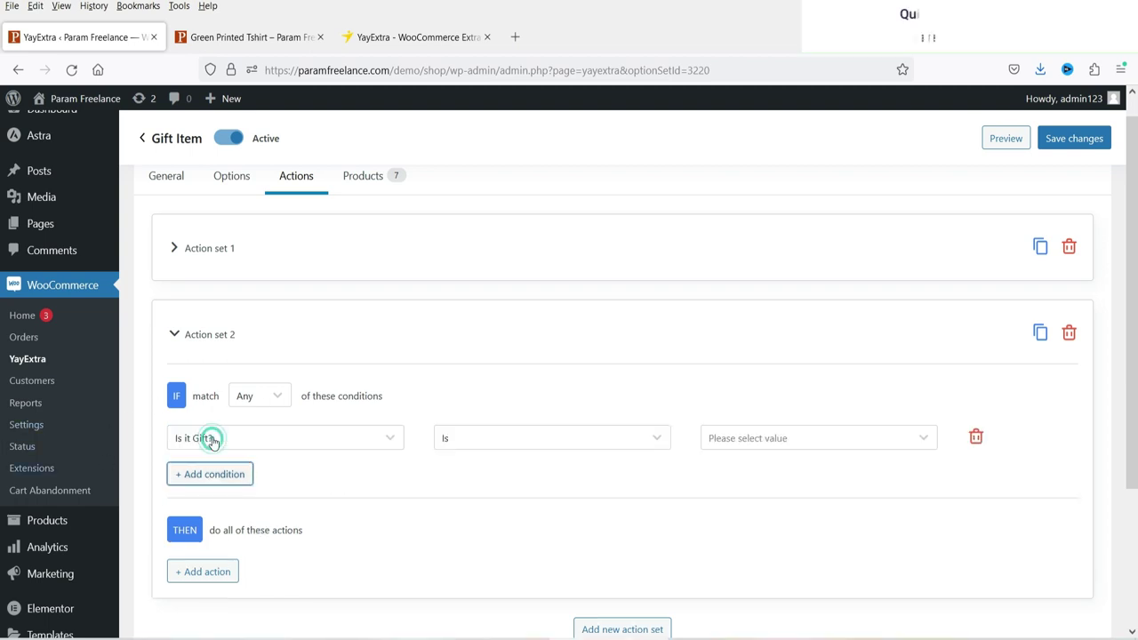
scroll(539, 312, down, 2)
click(199, 355)
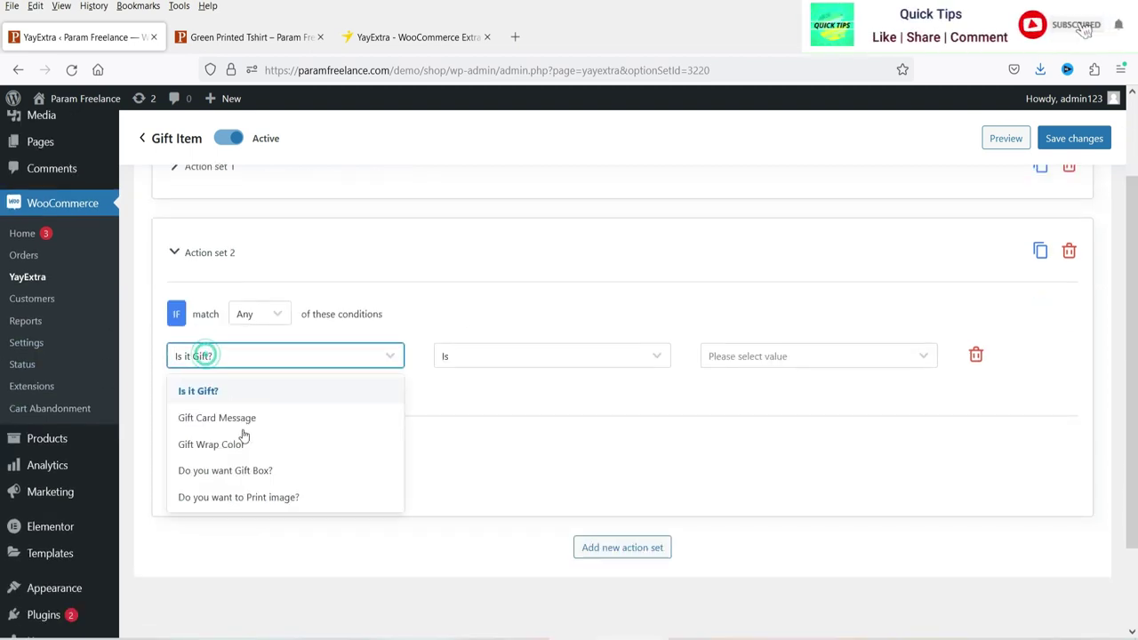
click(265, 500)
click(794, 360)
click(773, 395)
Add an action to Action set 2 that adds a fee of 50 named "Printing Charges", and save the changes
click(204, 489)
click(480, 498)
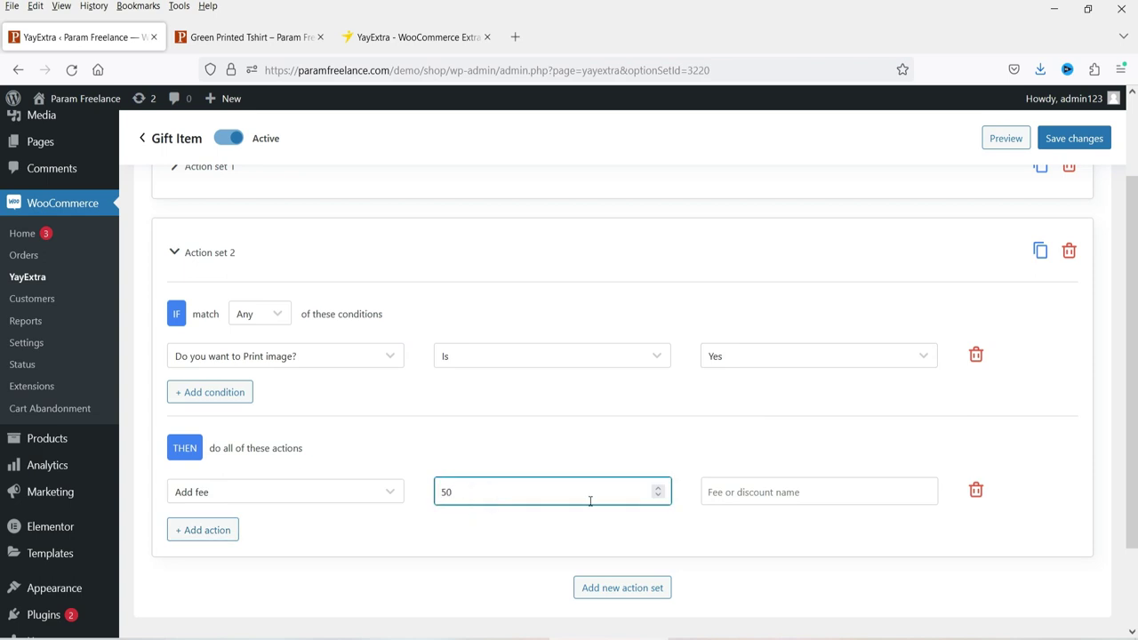
click(752, 492)
text(Printing Charges)
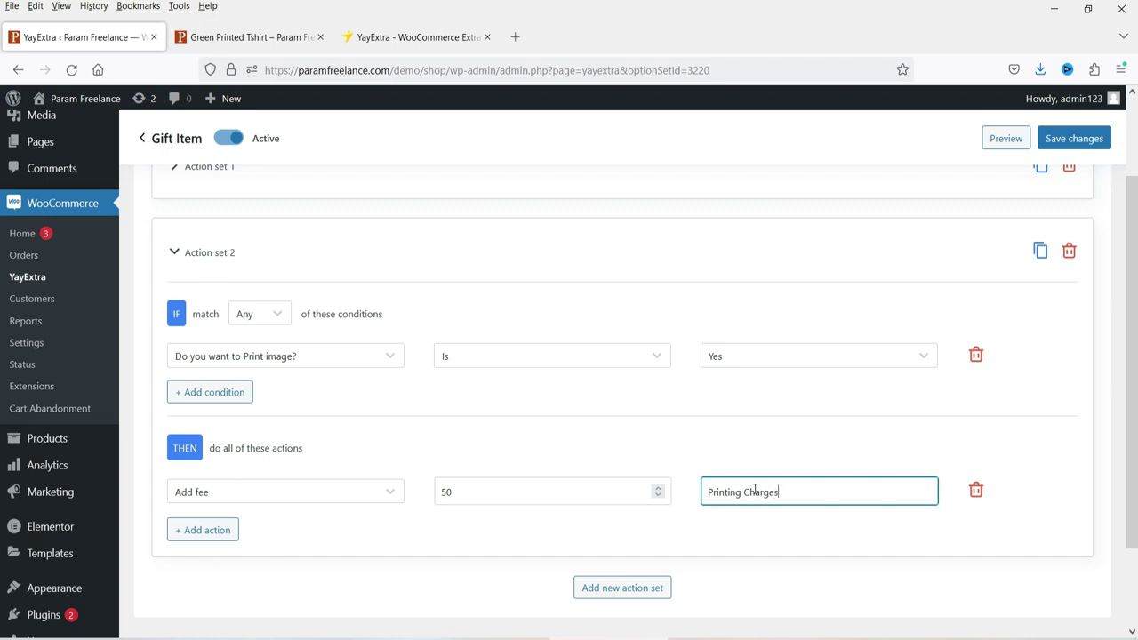
click(1078, 142)
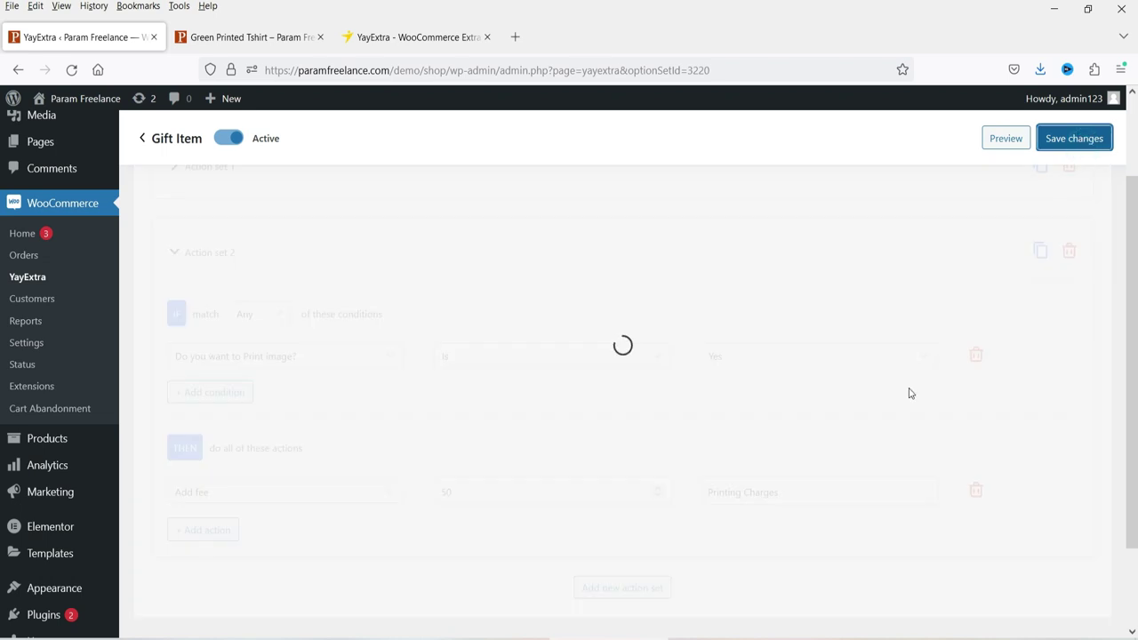
Reload the Green Printed Tshirt product page and check the extra subtotal with image printing set to Yes
click(221, 36)
click(71, 70)
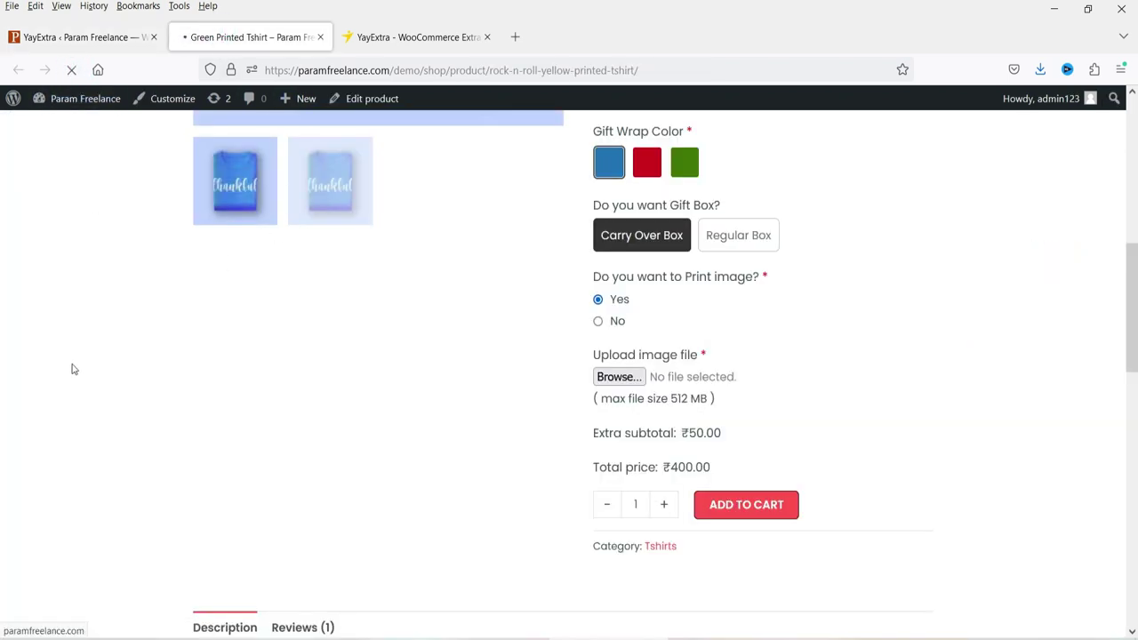
drag(725, 433, 686, 433)
click(752, 438)
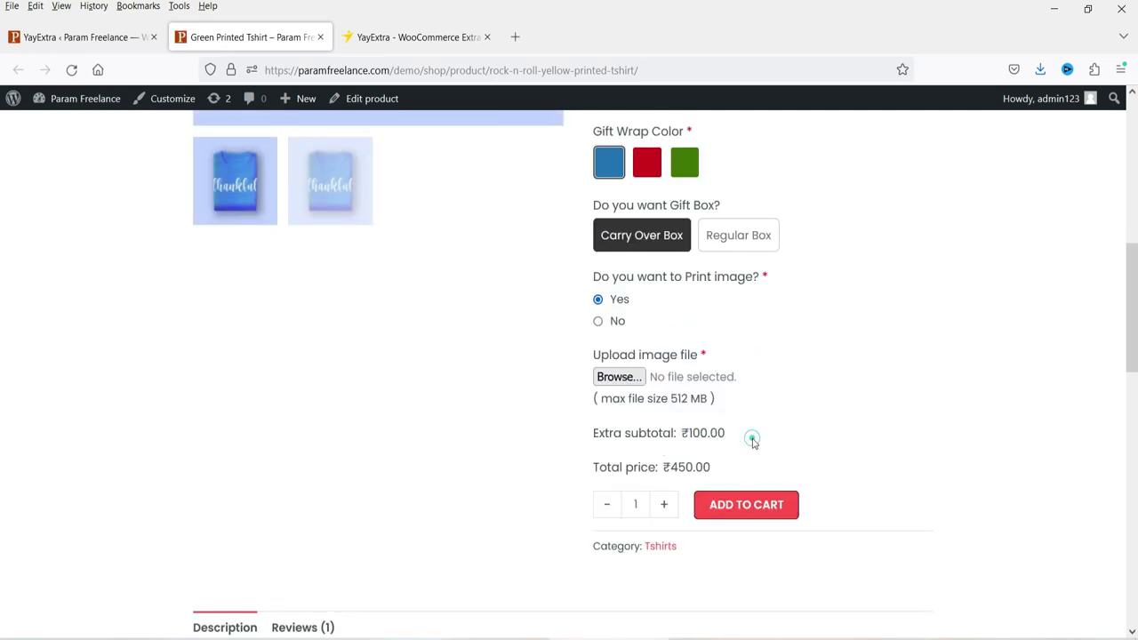
Switch the print image answer to No and back to Yes, comparing the extra subtotal for each
click(598, 321)
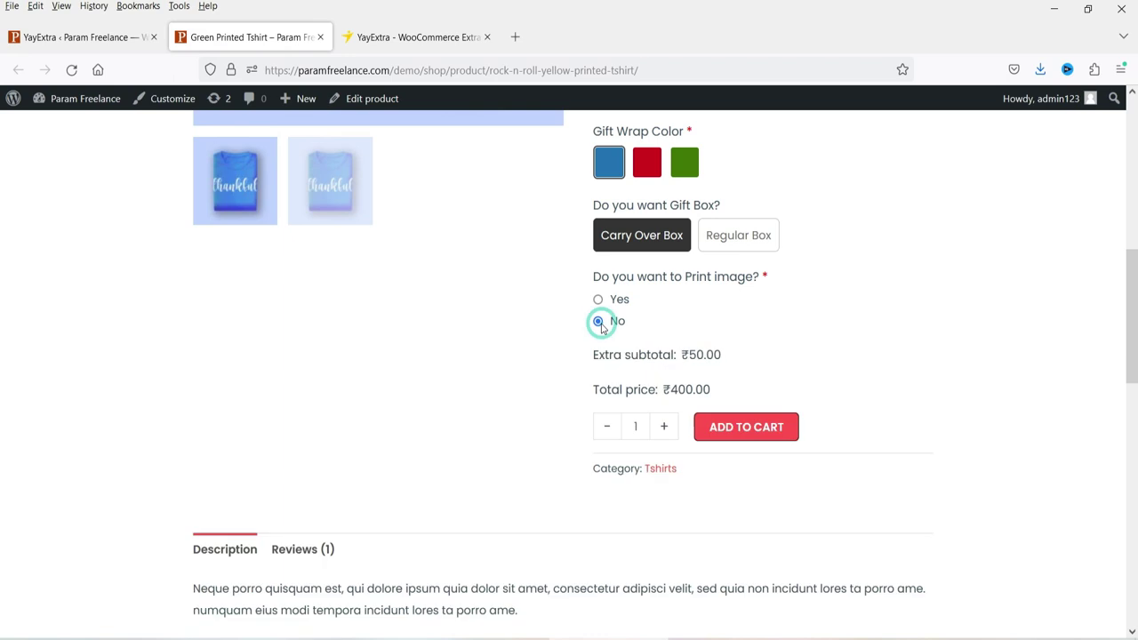
drag(692, 356, 704, 358)
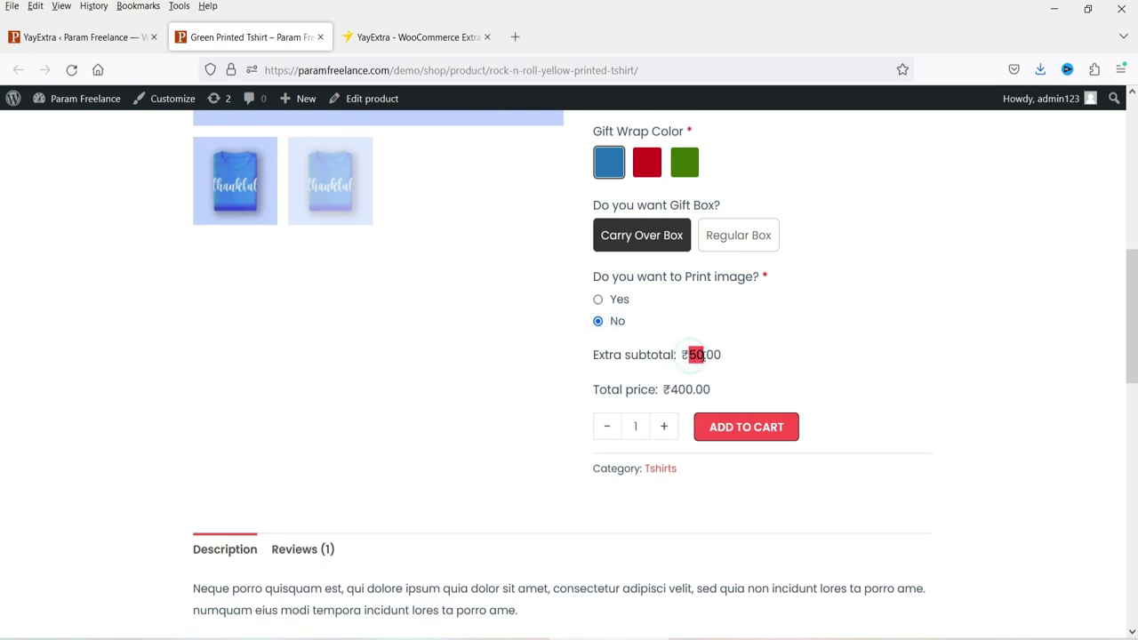
click(597, 300)
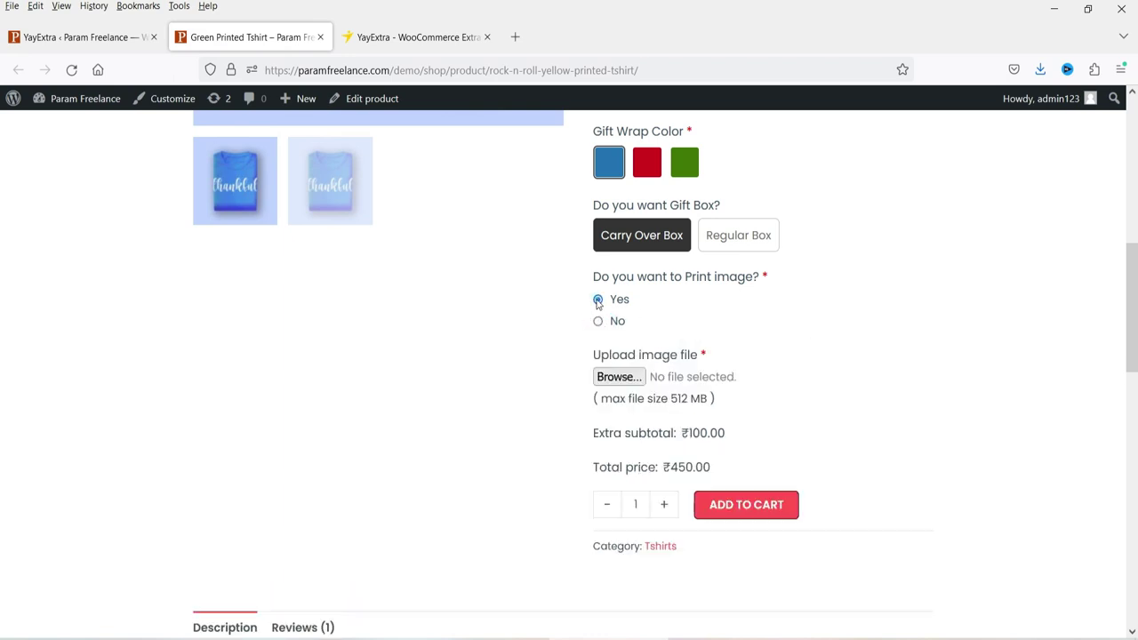
mouse_move(691, 433)
mouse_down()
mouse_move(731, 432)
mouse_move(675, 436)
mouse_up()
click(750, 433)
click(770, 435)
Add a new option after Upload image file in the Gift Item option set and expand its settings
click(45, 37)
scroll(511, 360, up, 2)
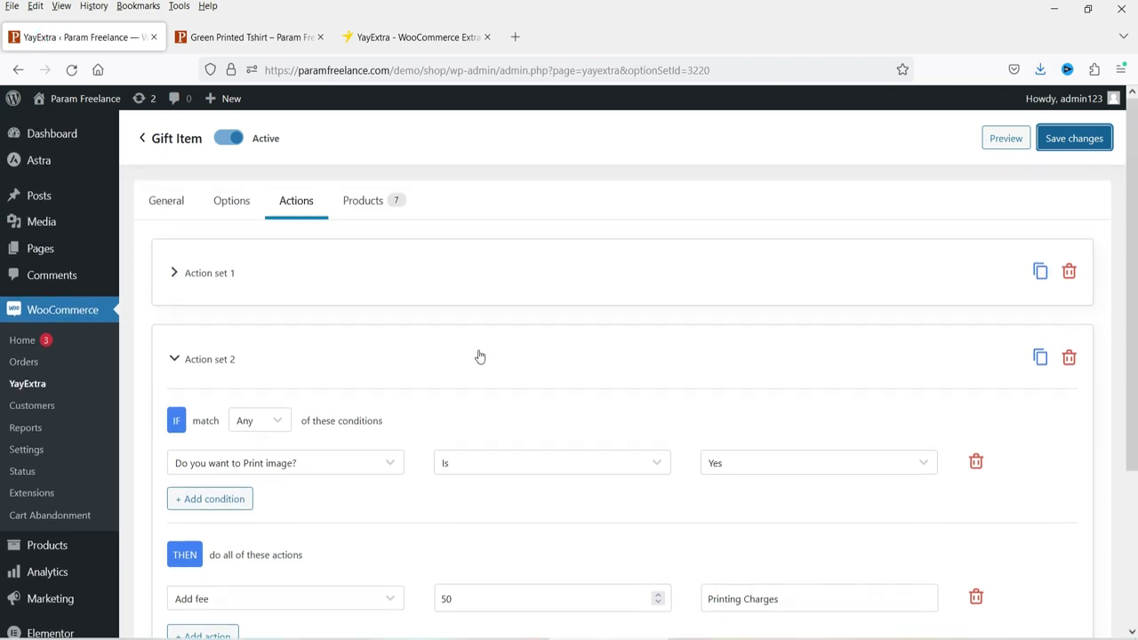
click(239, 204)
scroll(449, 302, down, 3)
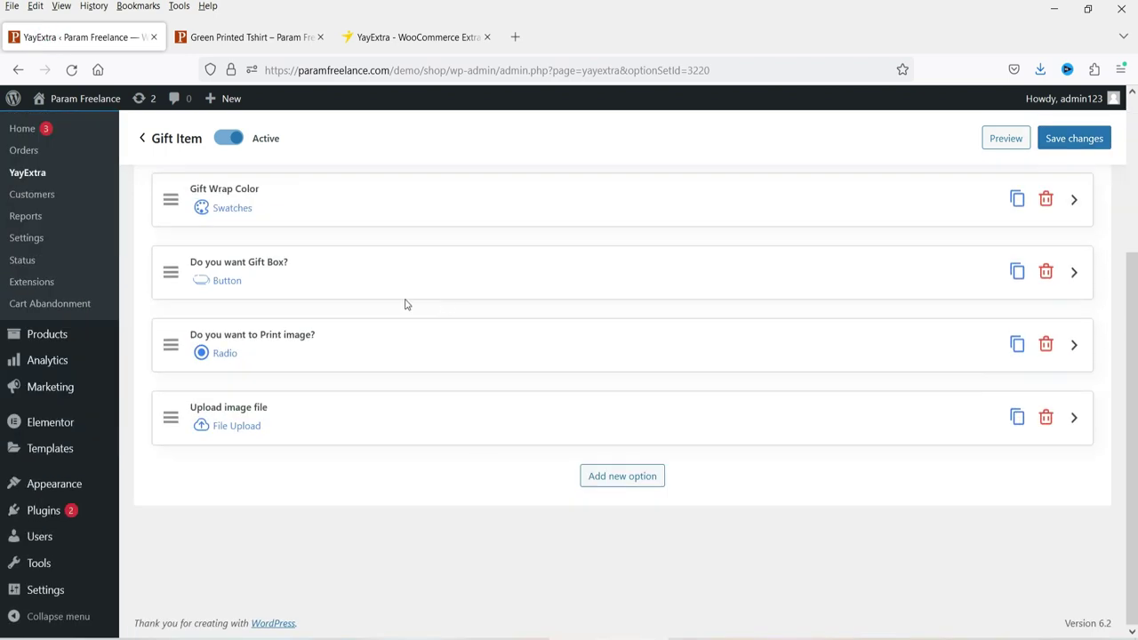
click(634, 487)
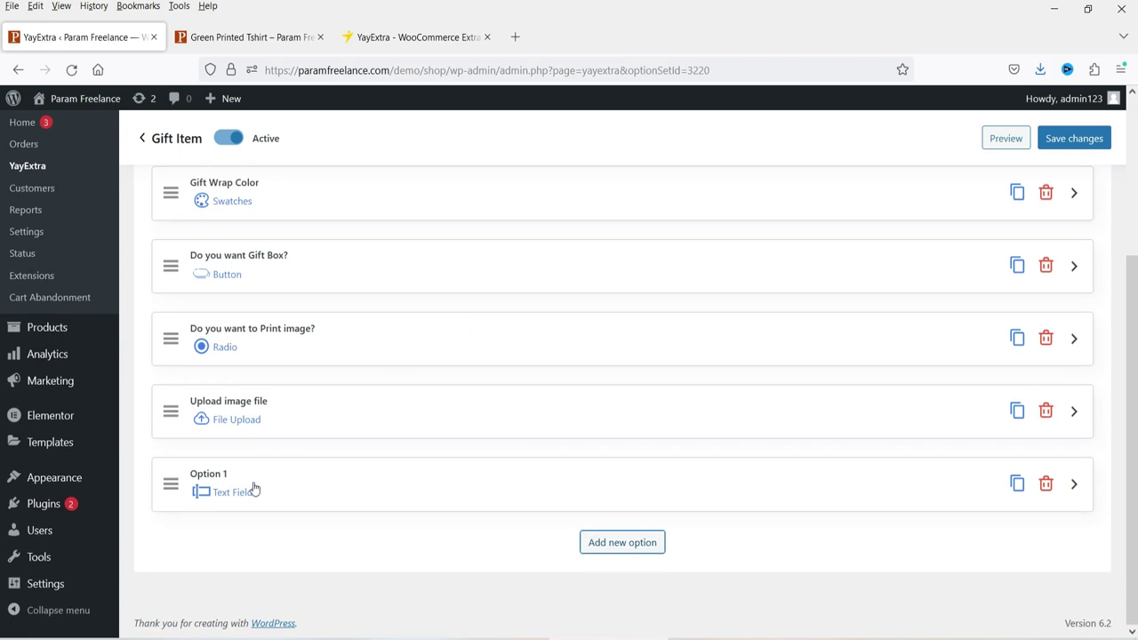
click(253, 485)
scroll(354, 350, down, 3)
click(237, 293)
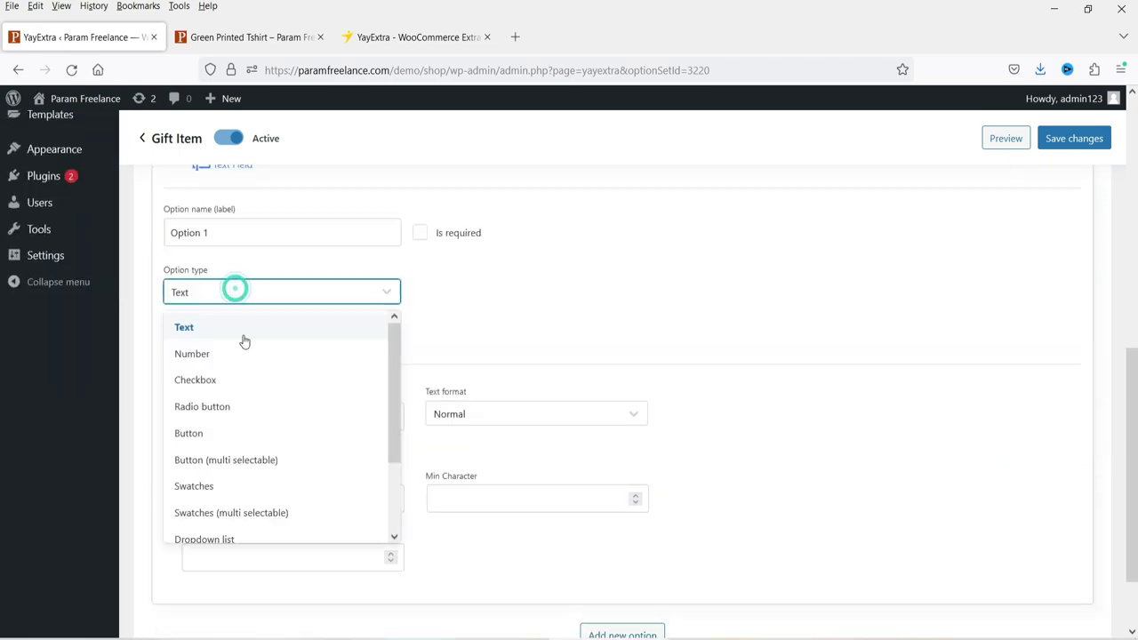
scroll(287, 401, down, 2)
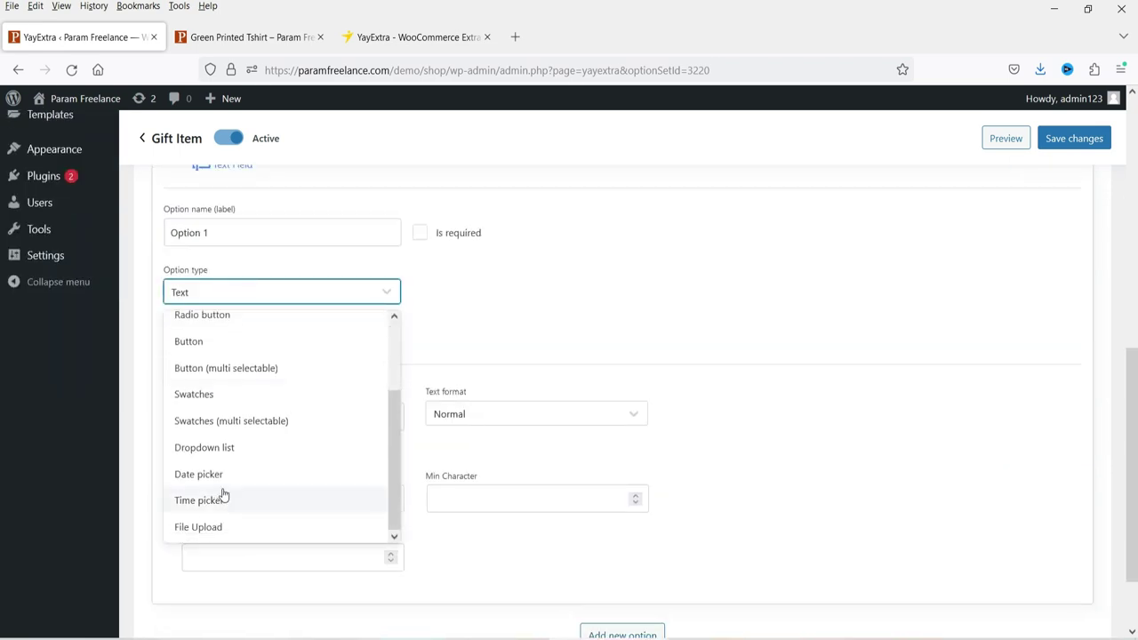
click(621, 268)
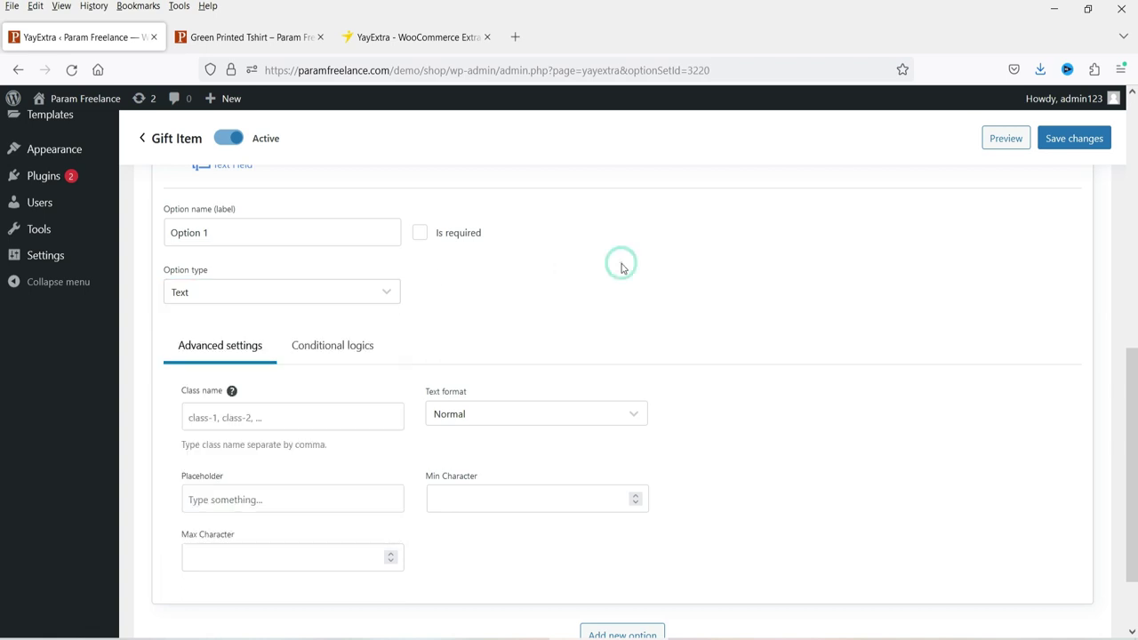
Name the new option "Delivery option", make it required, and set its option type to Radio button
triple_click(252, 238)
text(Delivery o)
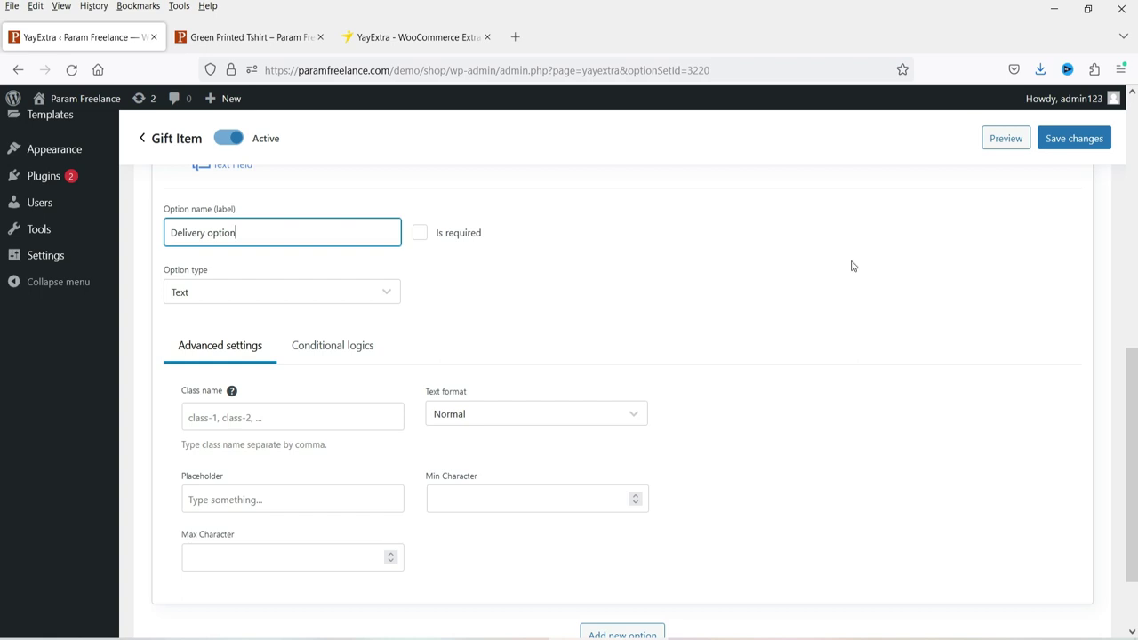
click(421, 233)
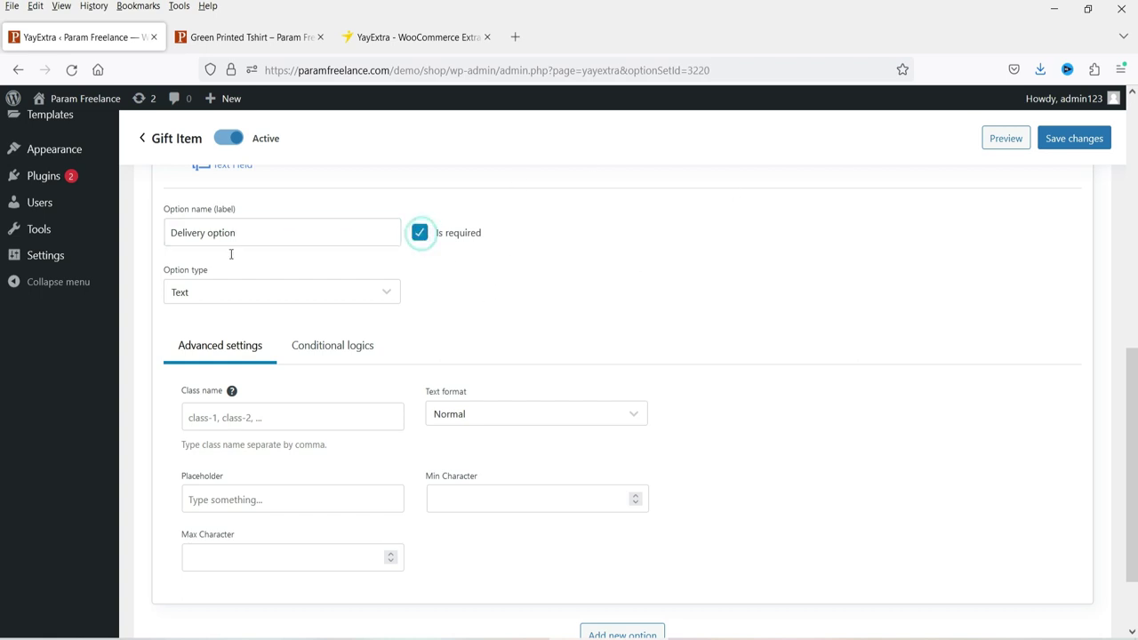
click(226, 301)
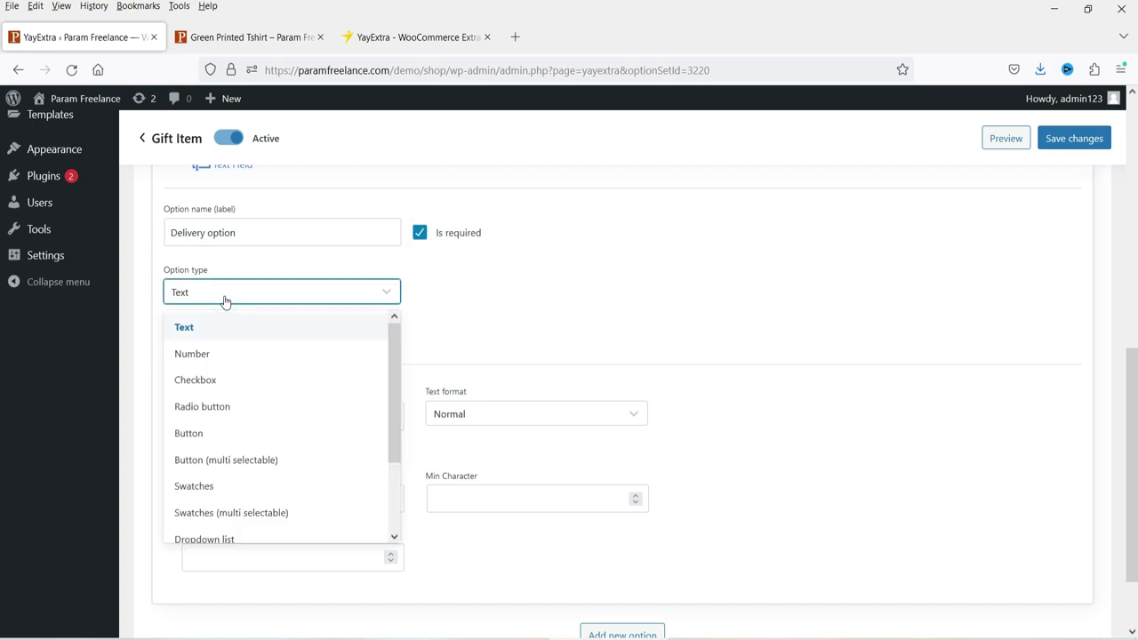
click(227, 409)
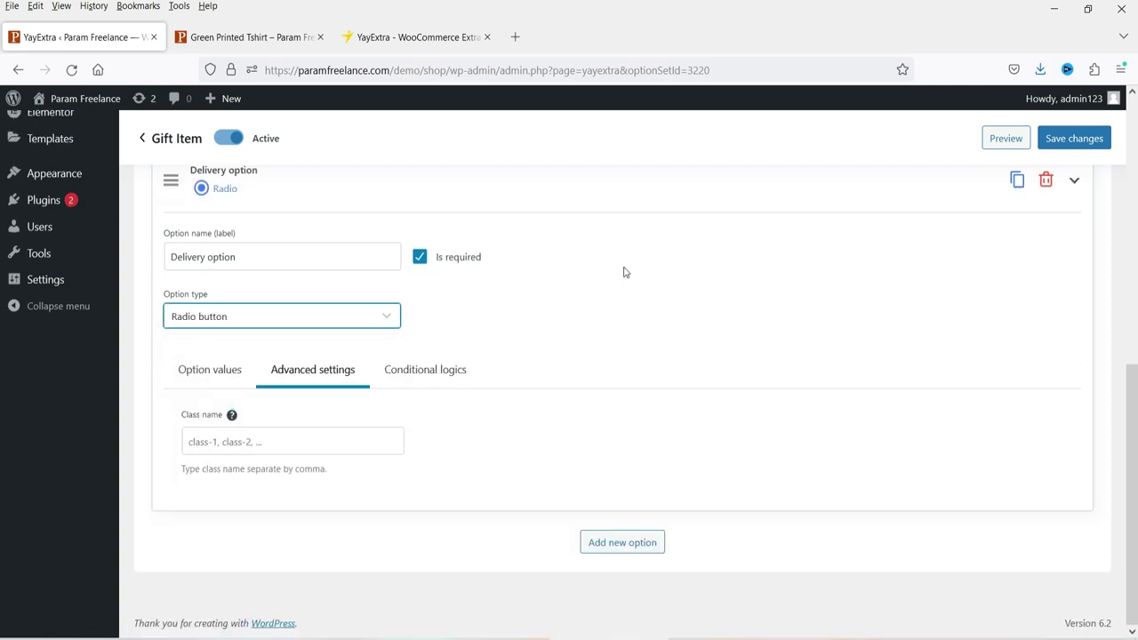
Add the option value "Deliver to My Address" to Delivery option and set it as the default
click(211, 369)
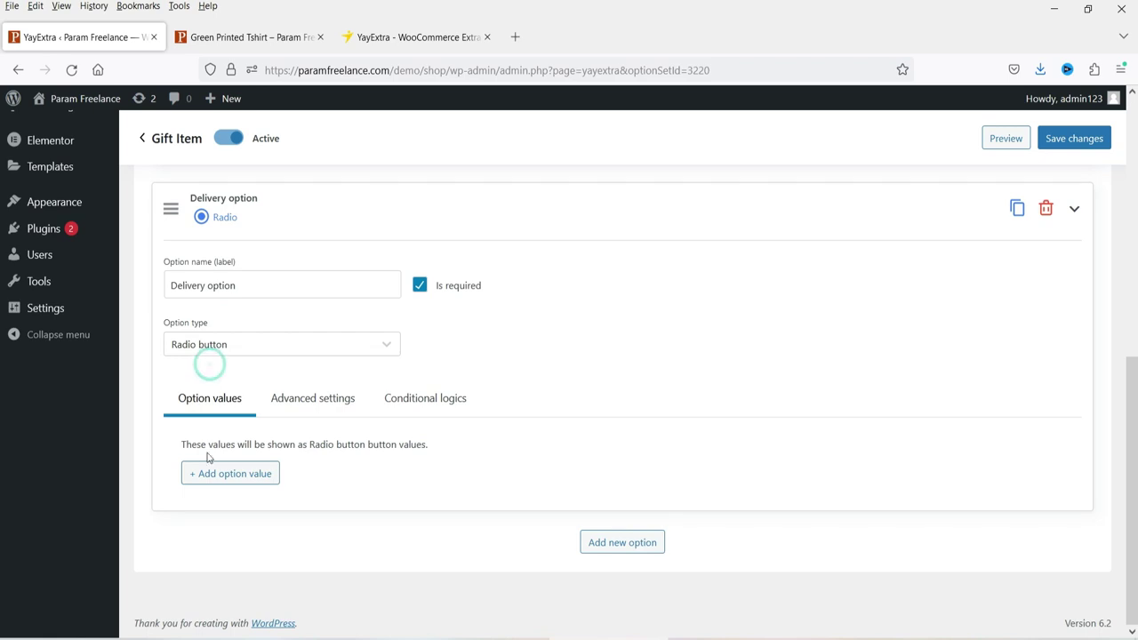
click(228, 471)
triple_click(187, 475)
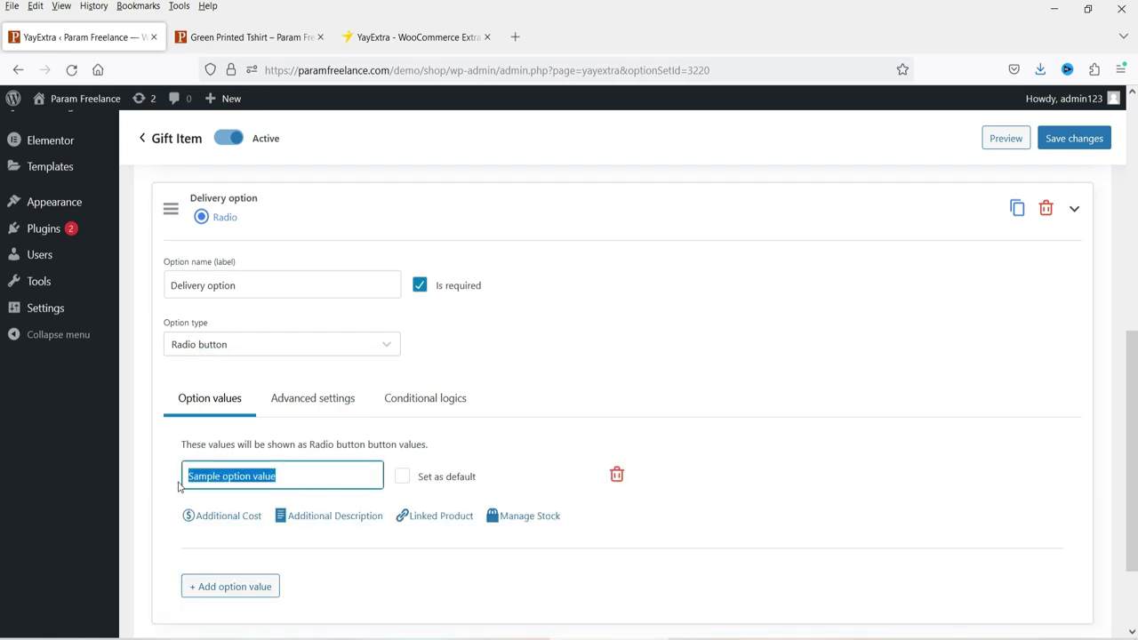
text(Deliver to My A)
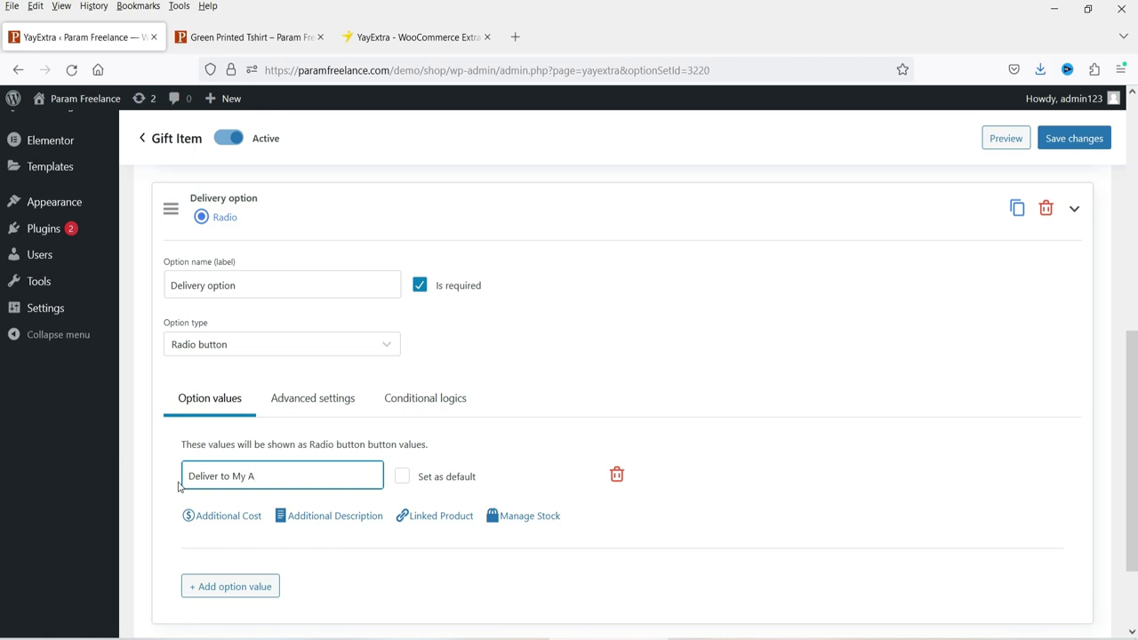
click(402, 477)
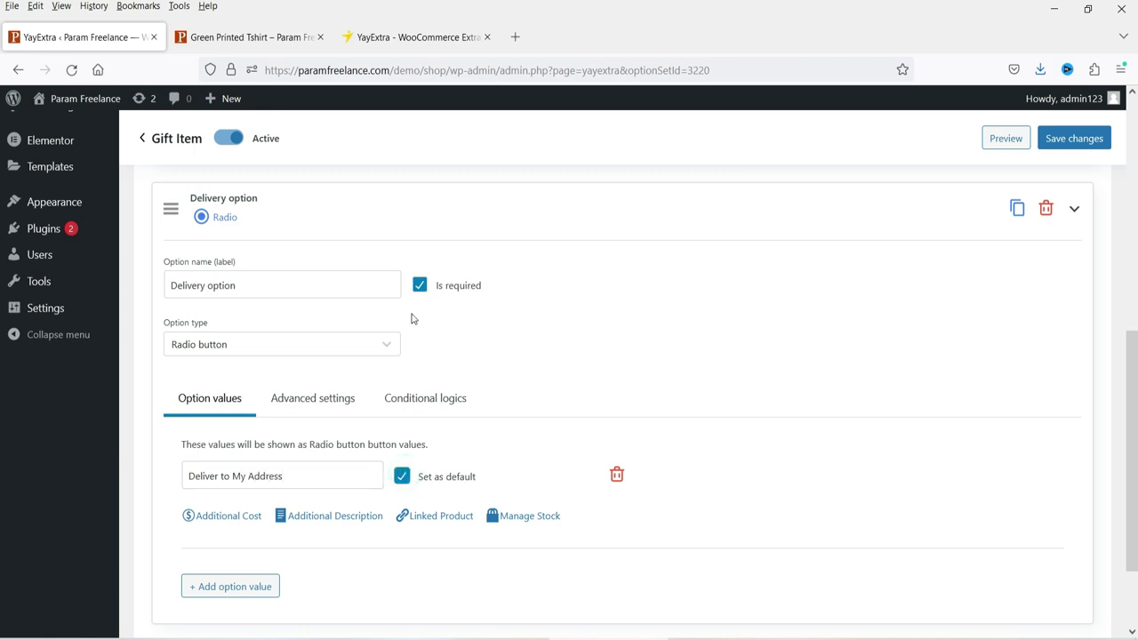
Add a second option value named "Pickup From Store" to the Delivery option
scroll(84, 539, down, 2)
click(230, 505)
triple_click(283, 508)
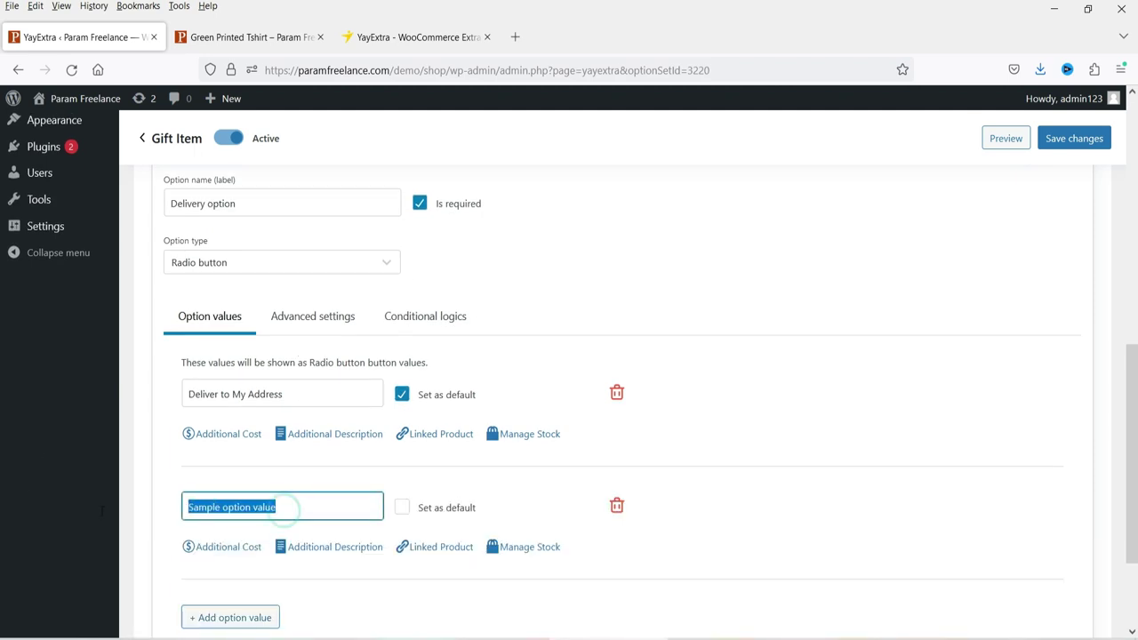
text(Pickup From Store)
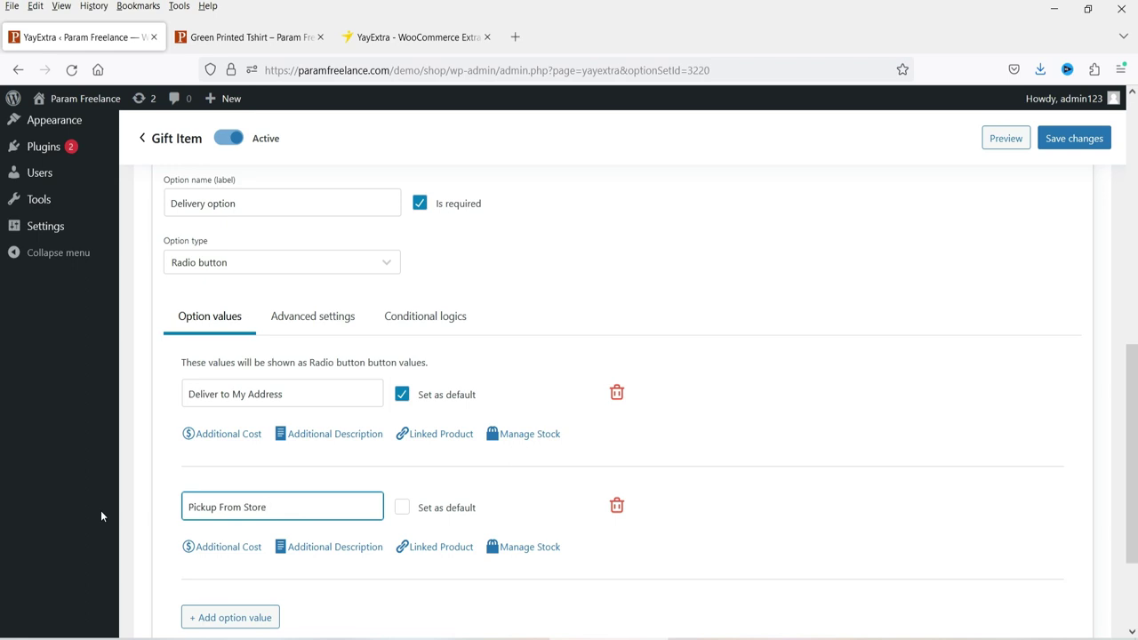
Add a logic condition displaying Delivery option when "Is it Gift?" is Yes, and save the option set
scroll(524, 409, down, 3)
click(447, 183)
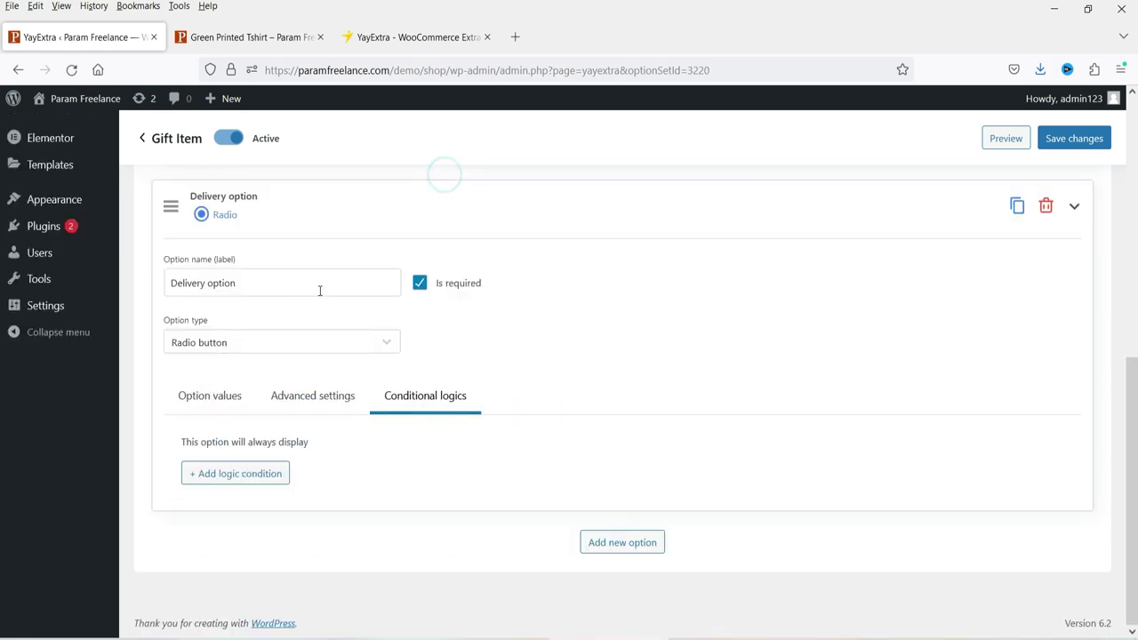
click(216, 474)
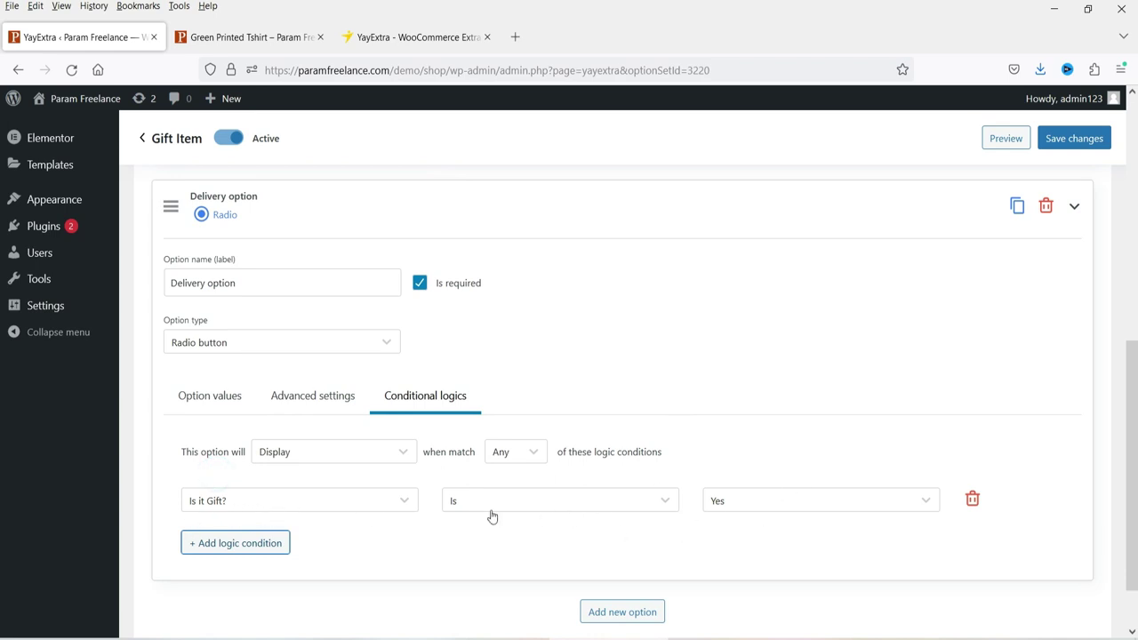
click(1076, 142)
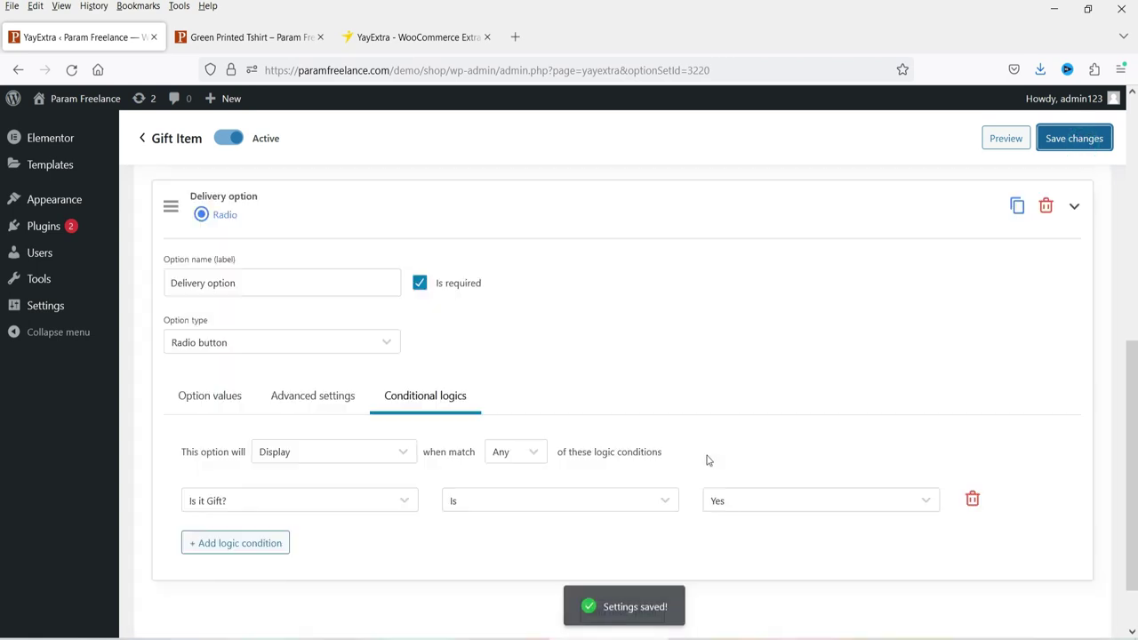
Add a new option after Delivery option, name it "Pickup Date", and set its option type to Date picker
click(231, 207)
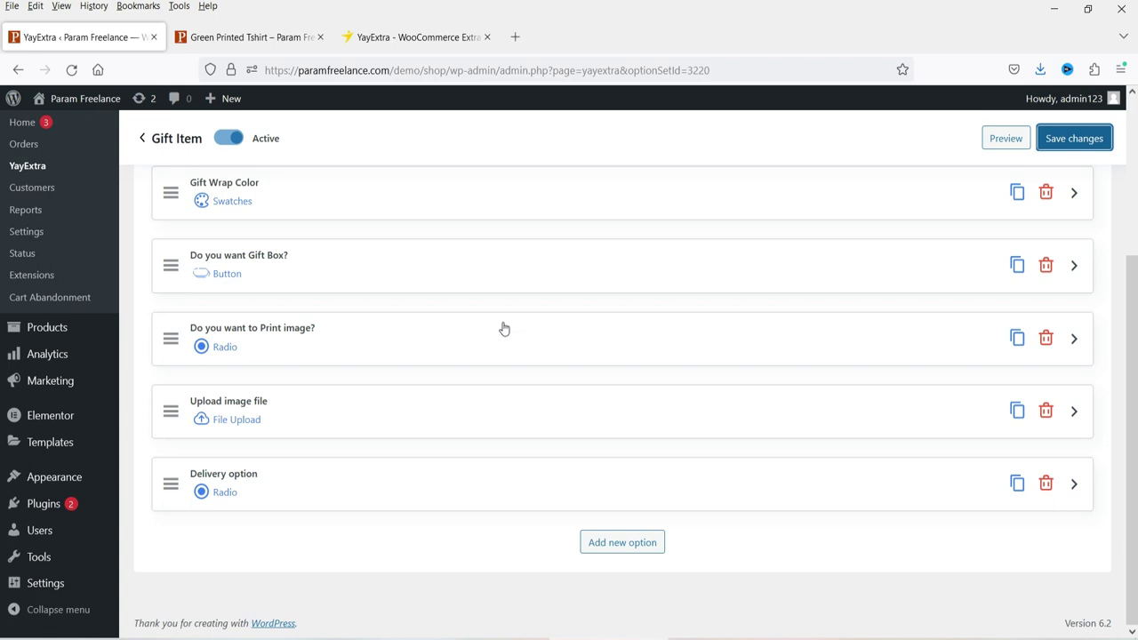
click(625, 543)
scroll(333, 386, down, 1)
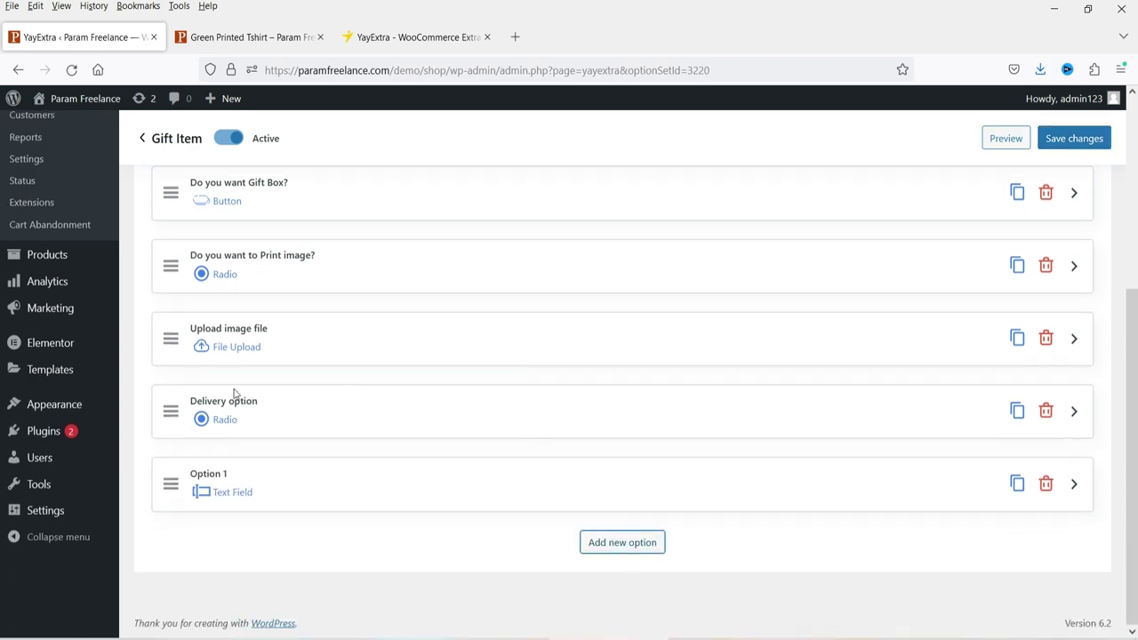
click(245, 485)
scroll(296, 422, down, 1)
scroll(296, 423, down, 2)
triple_click(237, 314)
text(Pickup Date)
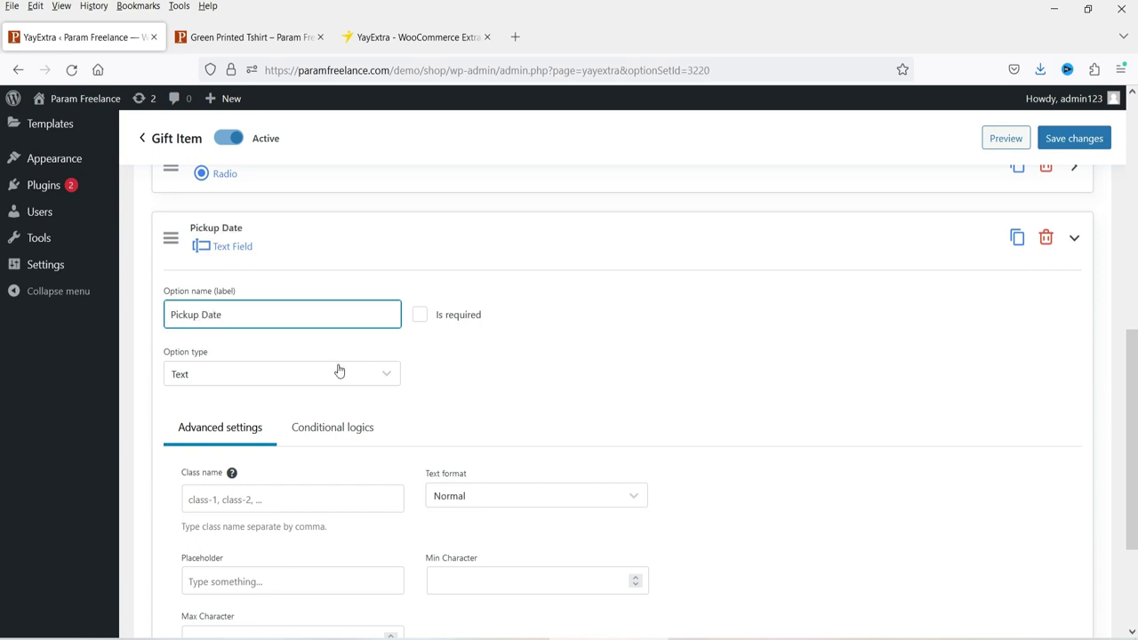
click(302, 374)
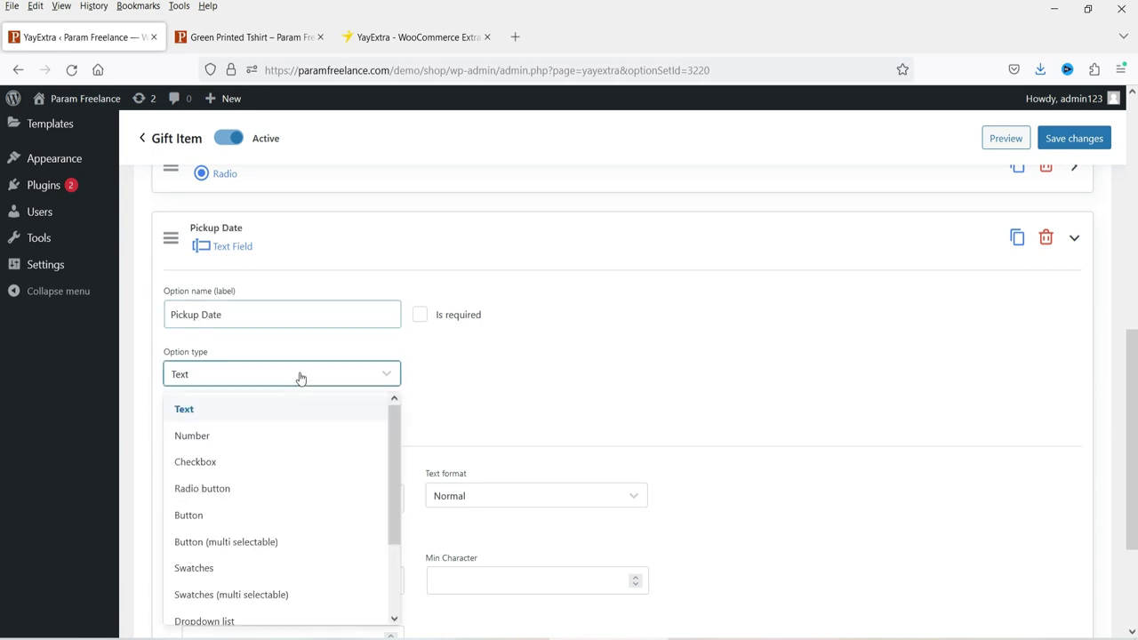
scroll(275, 534, down, 2)
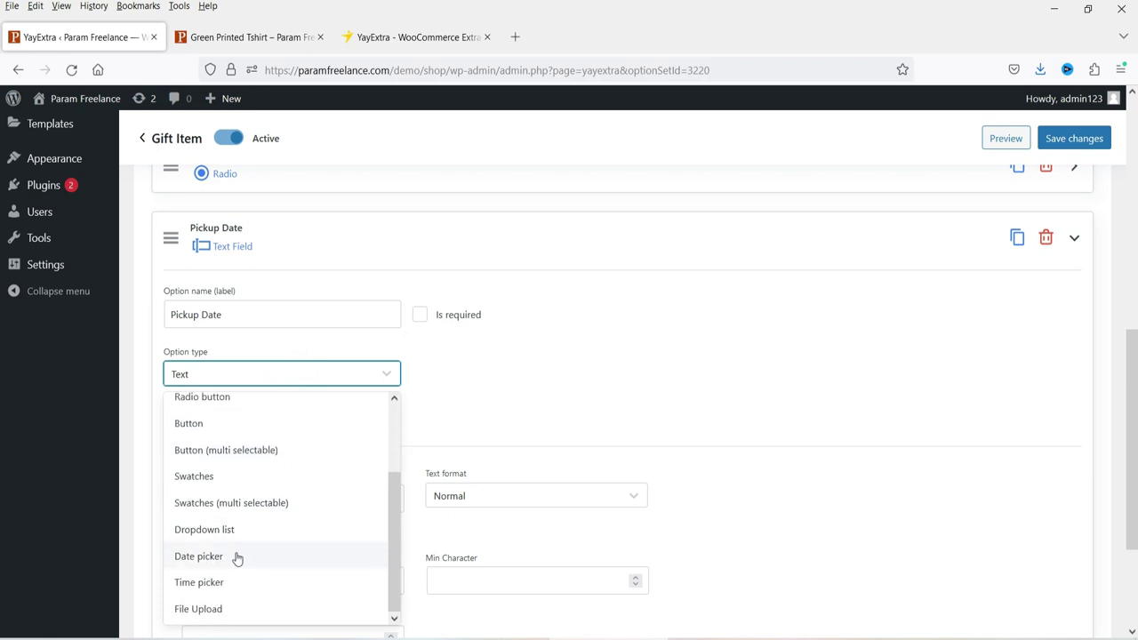
click(236, 554)
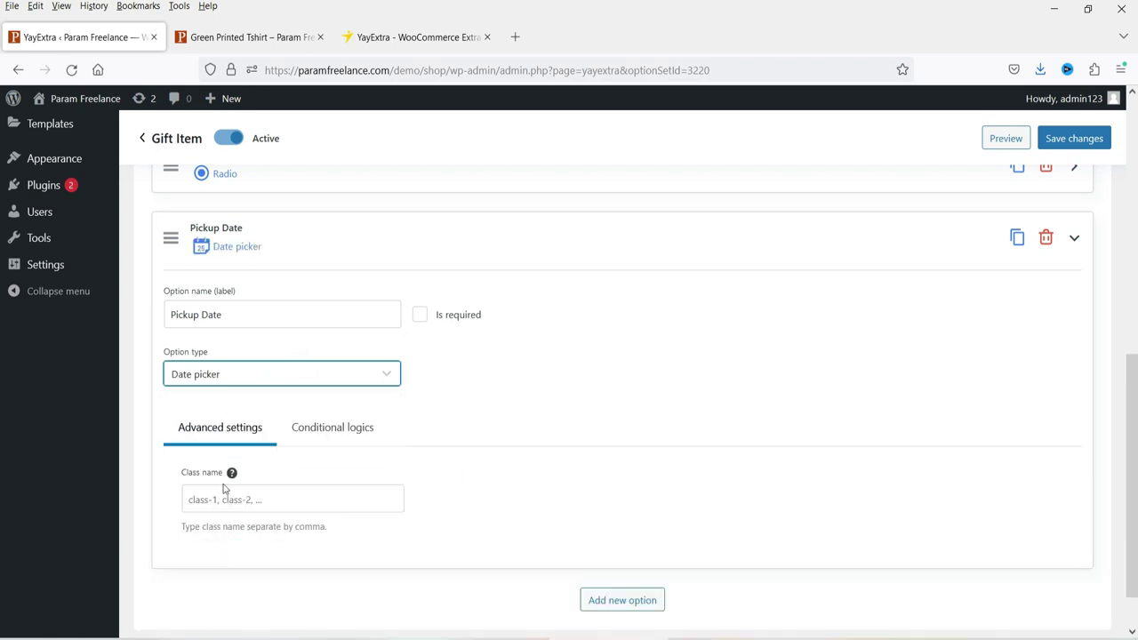
Add a logic condition displaying Pickup Date when Delivery option is "Pickup From Store"
click(318, 433)
click(236, 505)
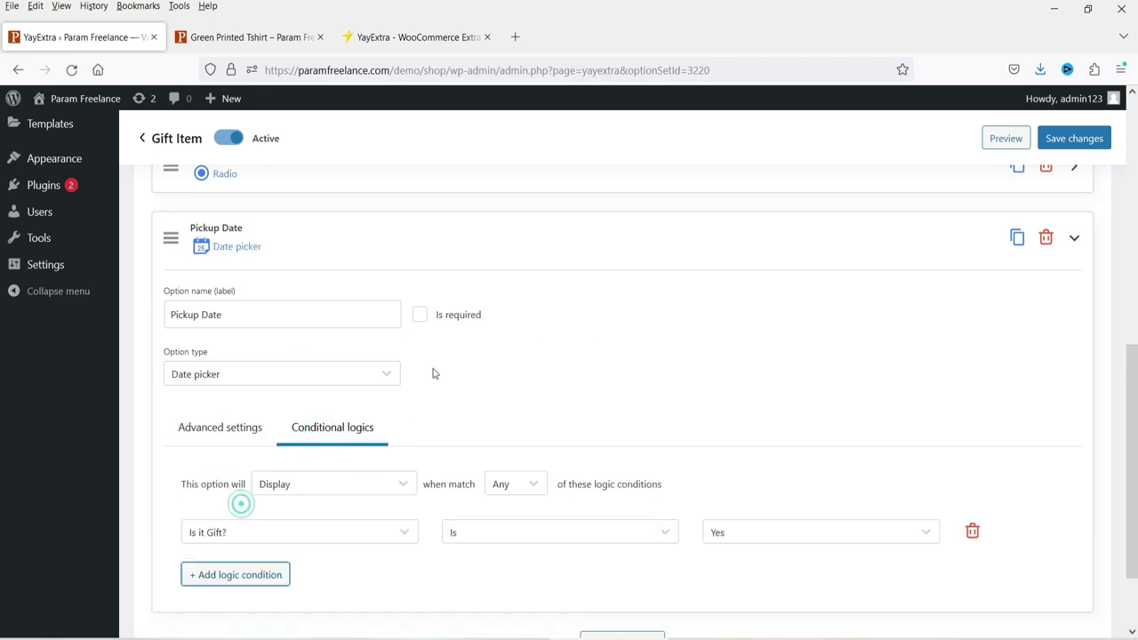
scroll(445, 382, down, 2)
click(281, 433)
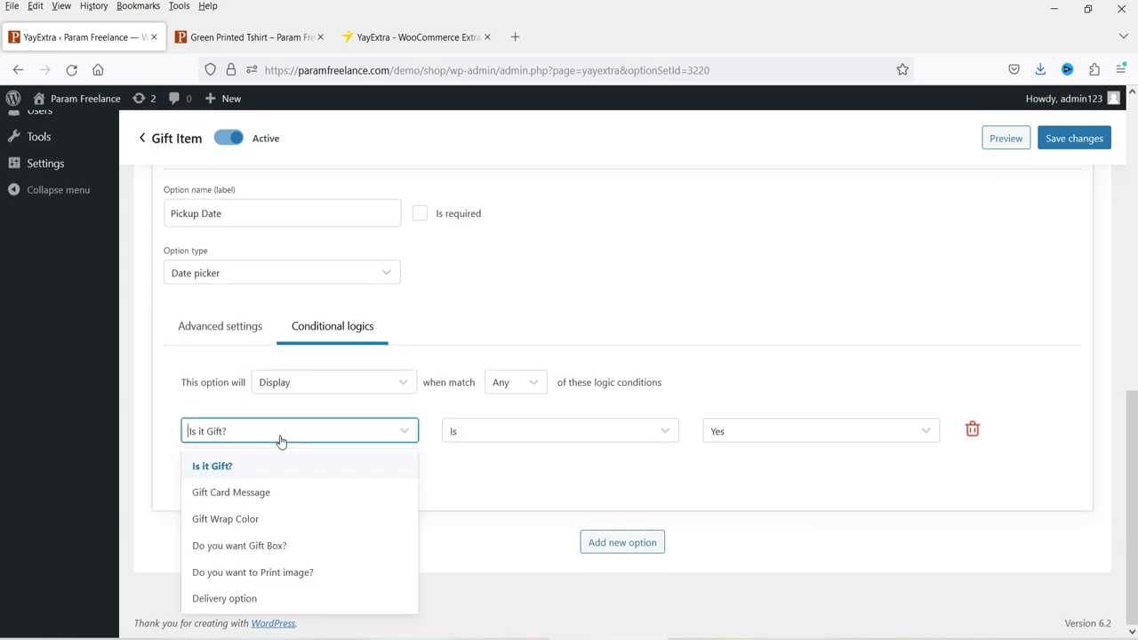
click(260, 603)
click(754, 435)
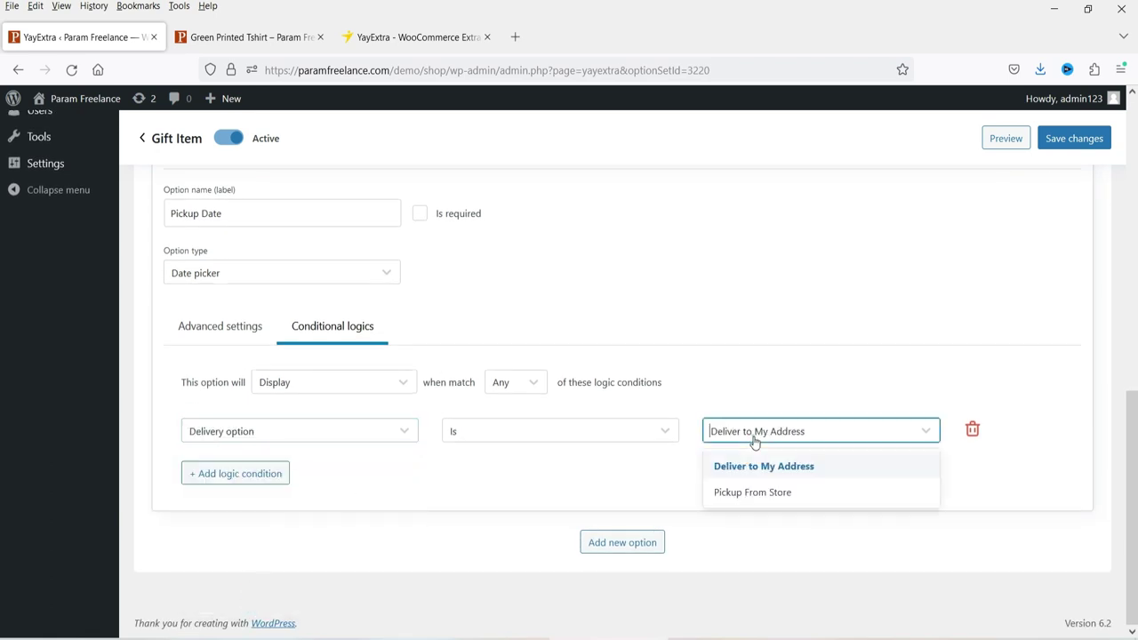
click(765, 492)
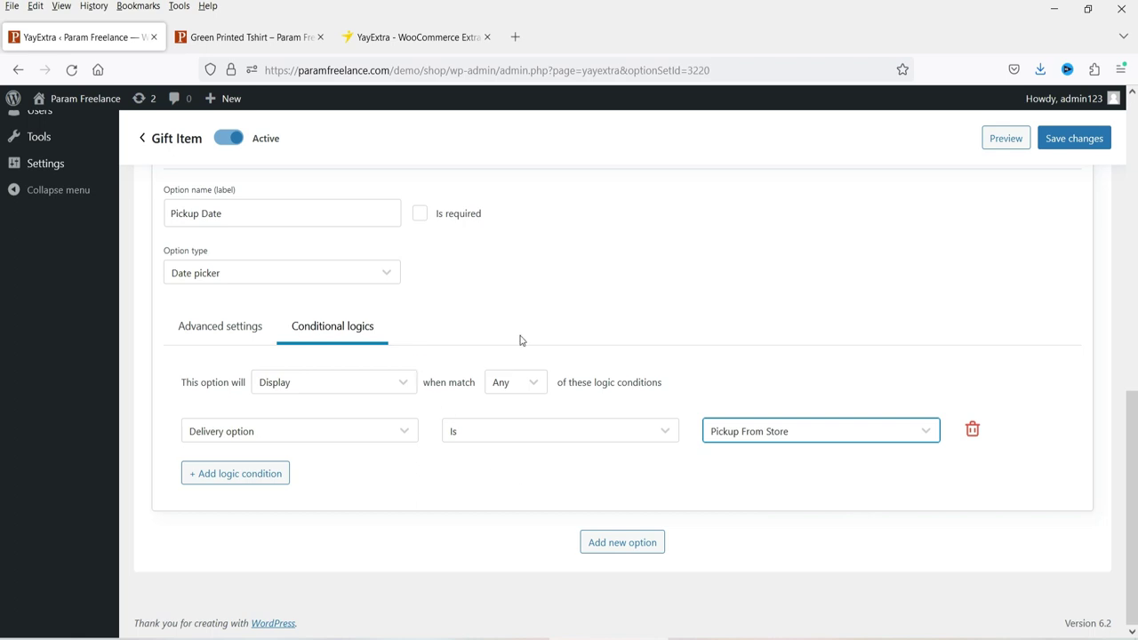
Make the Pickup Date option required and collapse its settings
scroll(471, 339, up, 3)
click(420, 378)
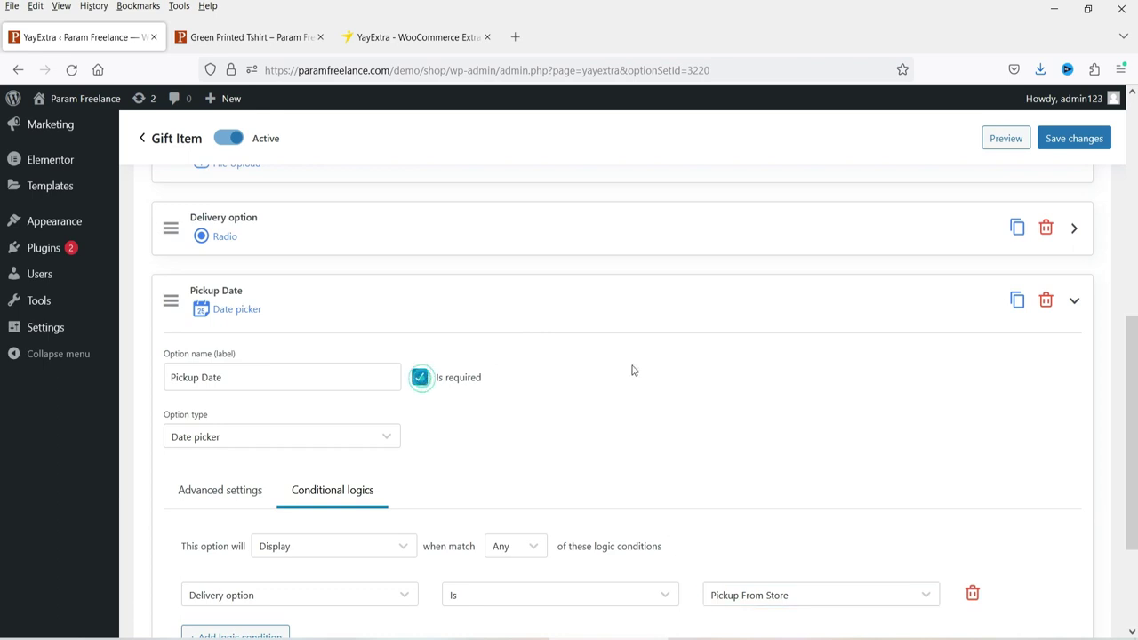
click(332, 311)
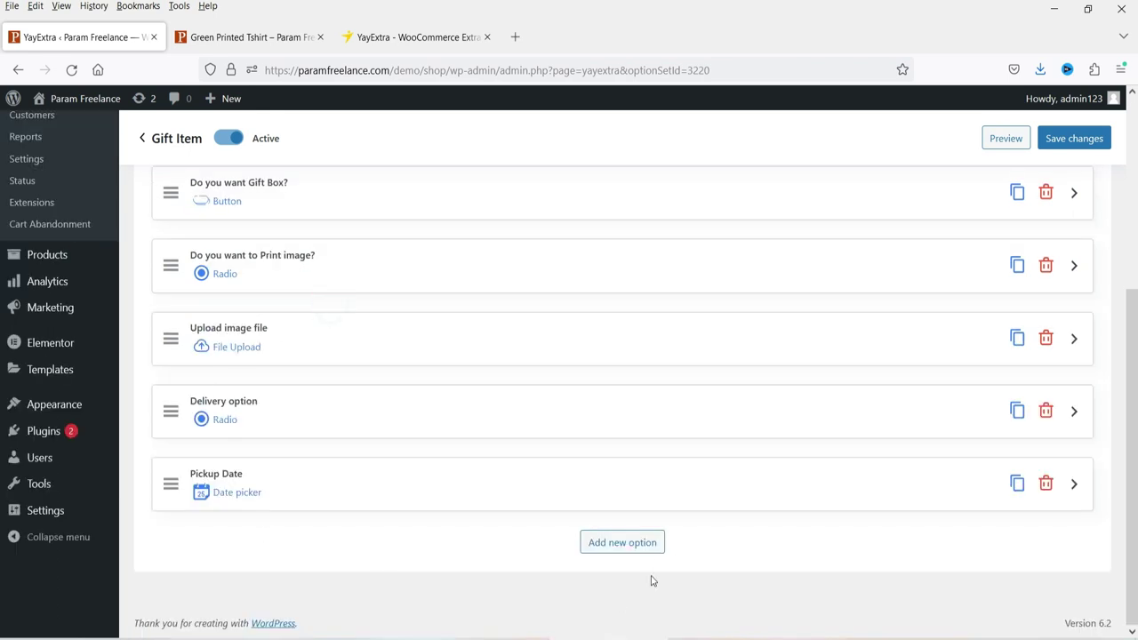
Add a new option after Pickup Date, name it "Pickup Time", and set its option type to Time picker
click(630, 540)
scroll(405, 345, down, 1)
click(216, 474)
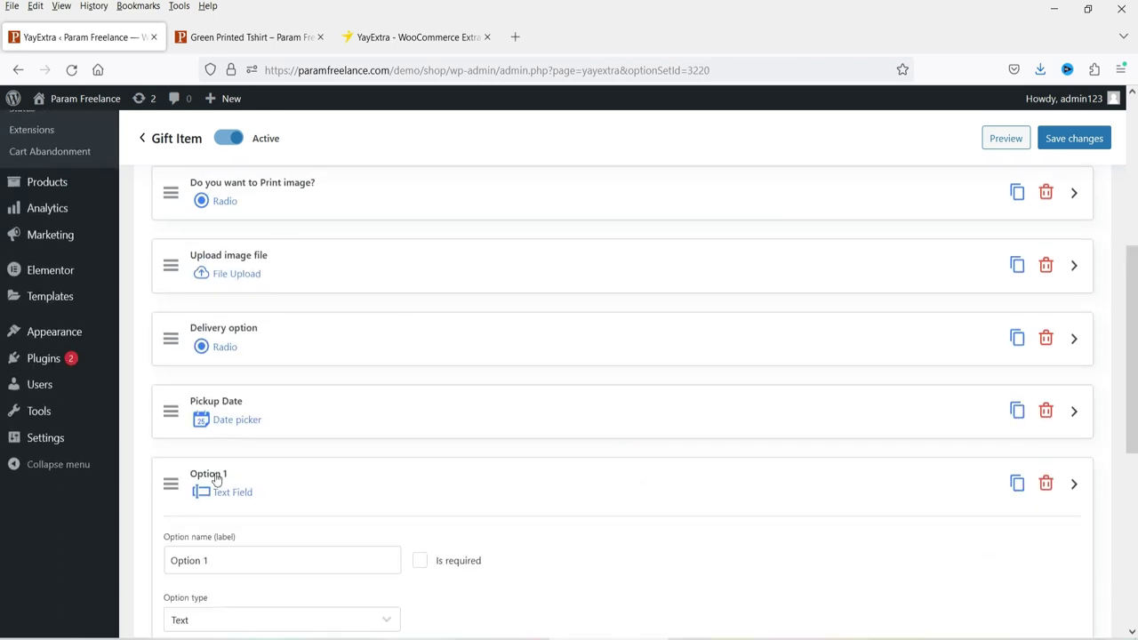
drag(242, 554, 122, 564)
text(Pi)
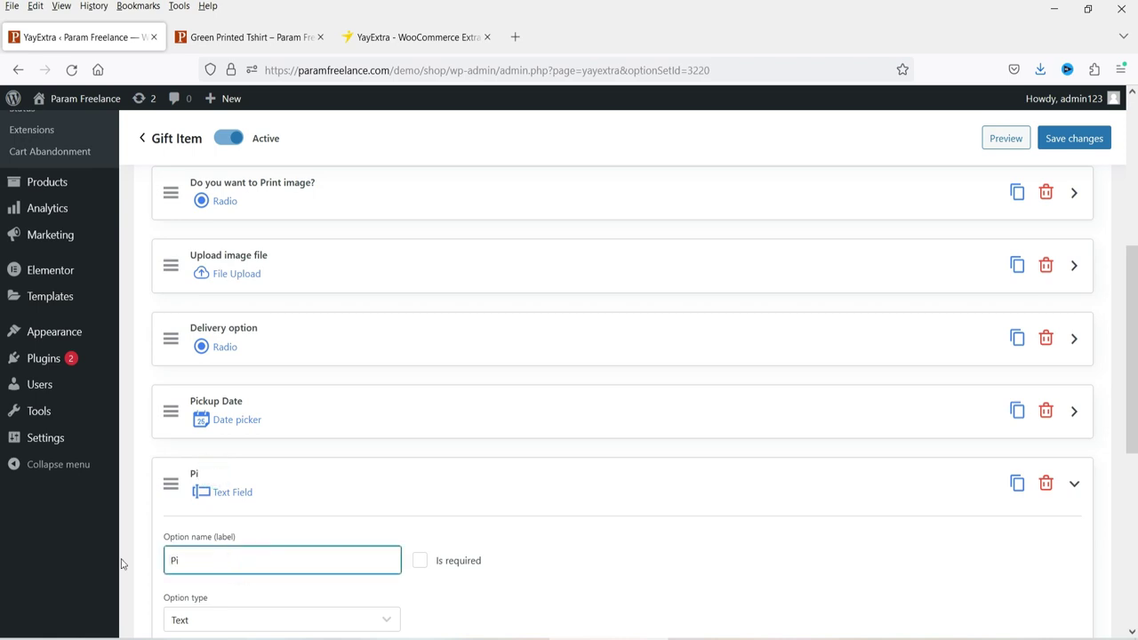
text(ckup Tim)
scroll(146, 538, down, 3)
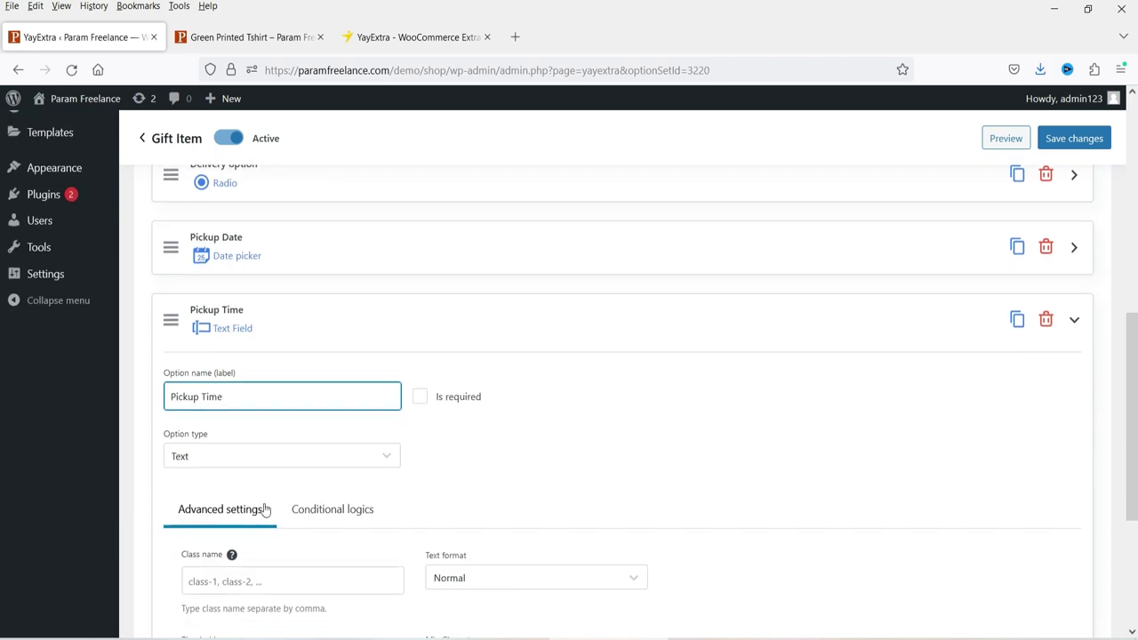
click(266, 418)
scroll(249, 467, down, 2)
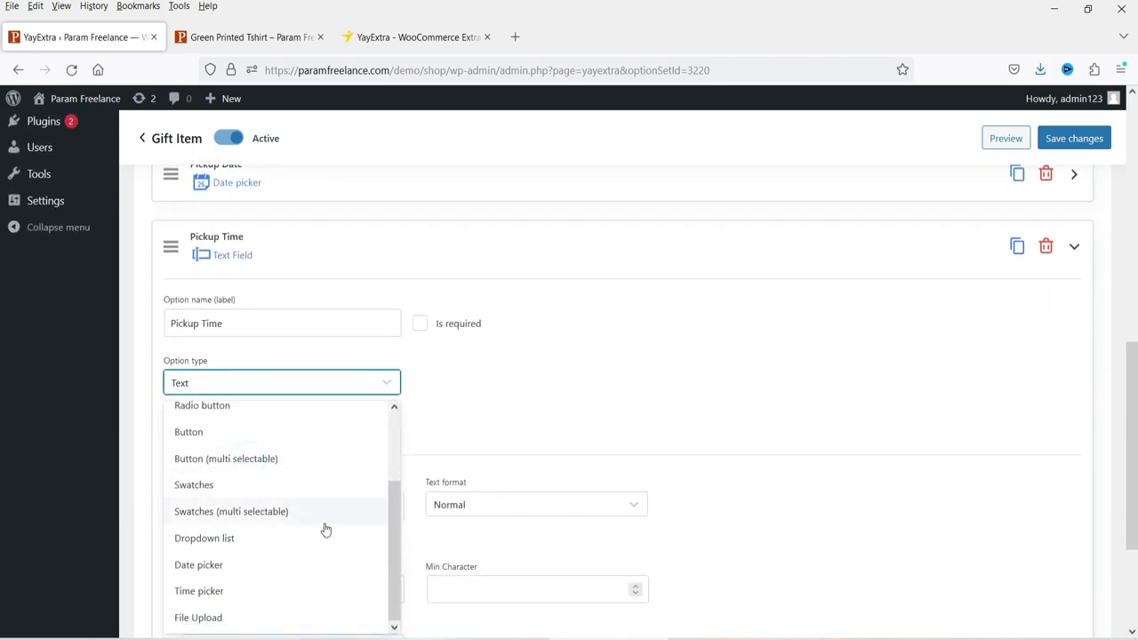
click(259, 591)
Add a logic condition displaying Pickup Time when Delivery option is "Pickup From Store", and save the option set
scroll(371, 418, down, 2)
click(343, 371)
click(237, 472)
scroll(274, 436, down, 1)
click(271, 430)
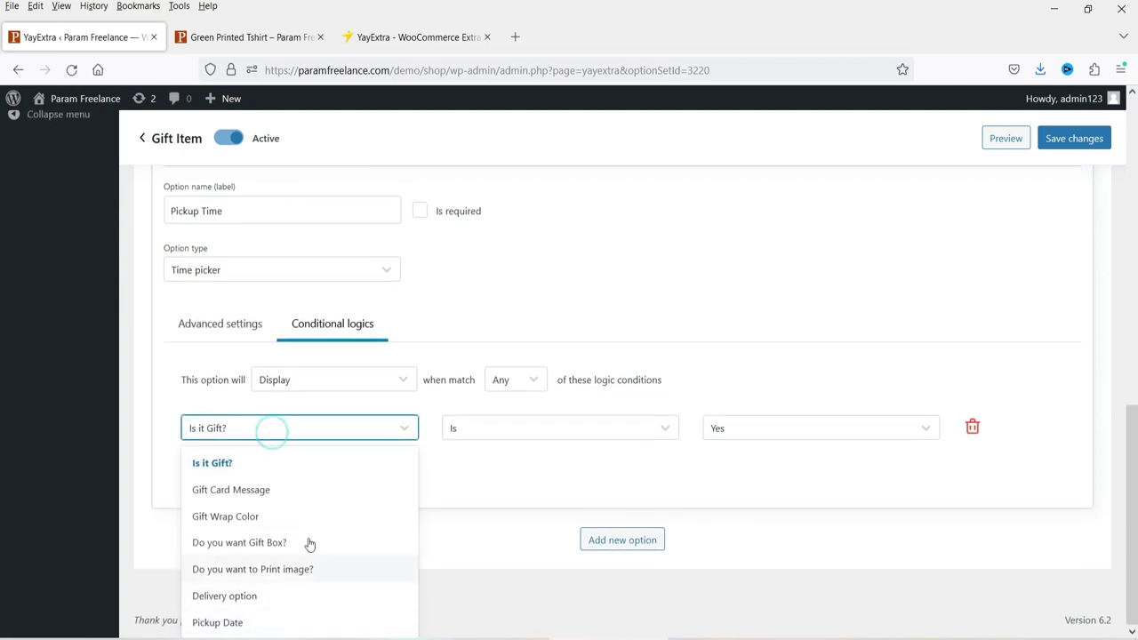
click(275, 597)
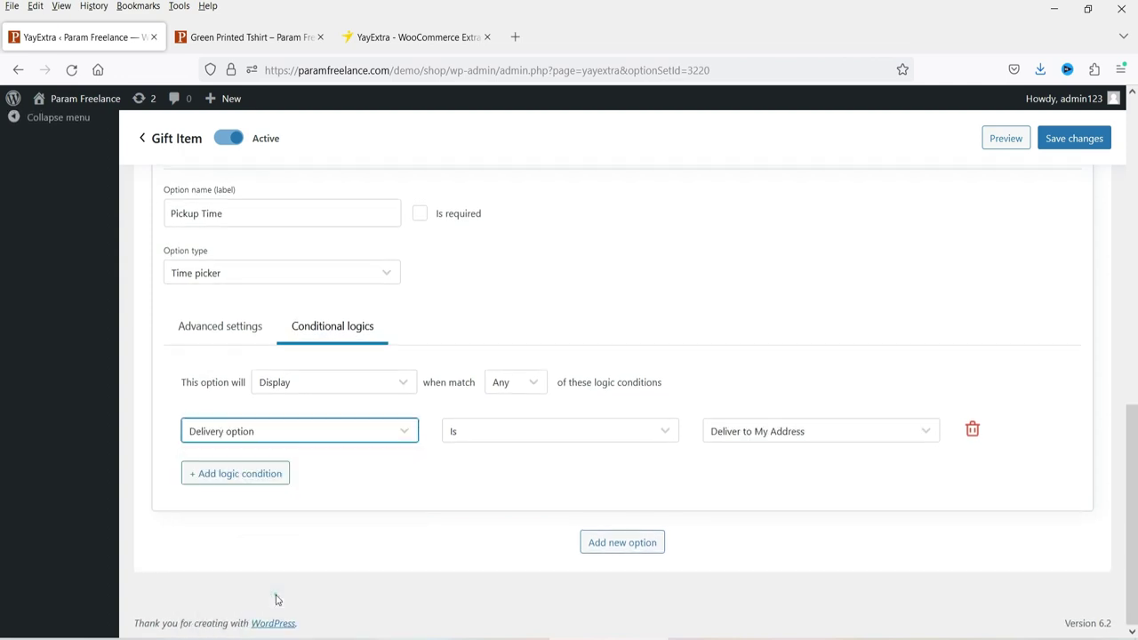
click(790, 436)
click(777, 493)
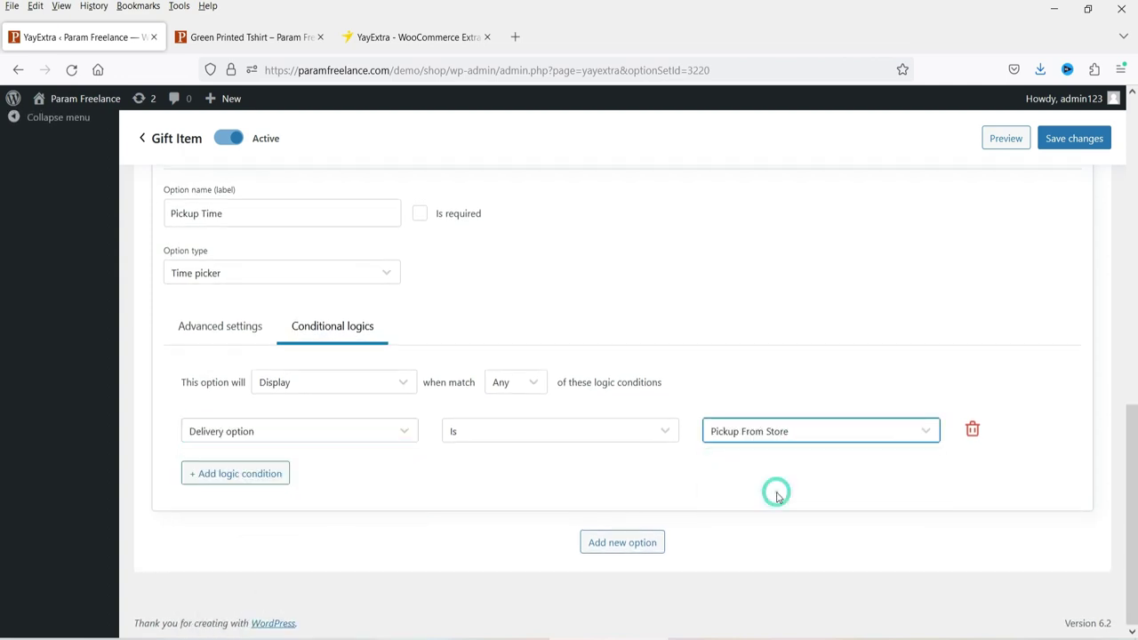
click(1066, 139)
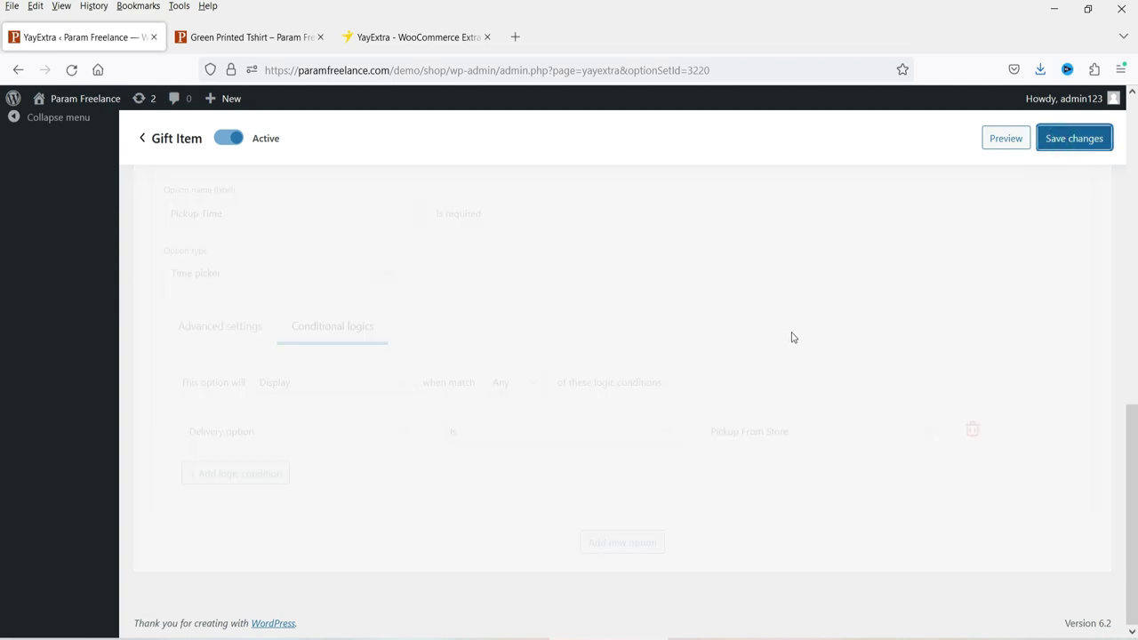
Reload the Green Printed Tshirt product page and choose "Pickup From Store" as the delivery option
click(217, 36)
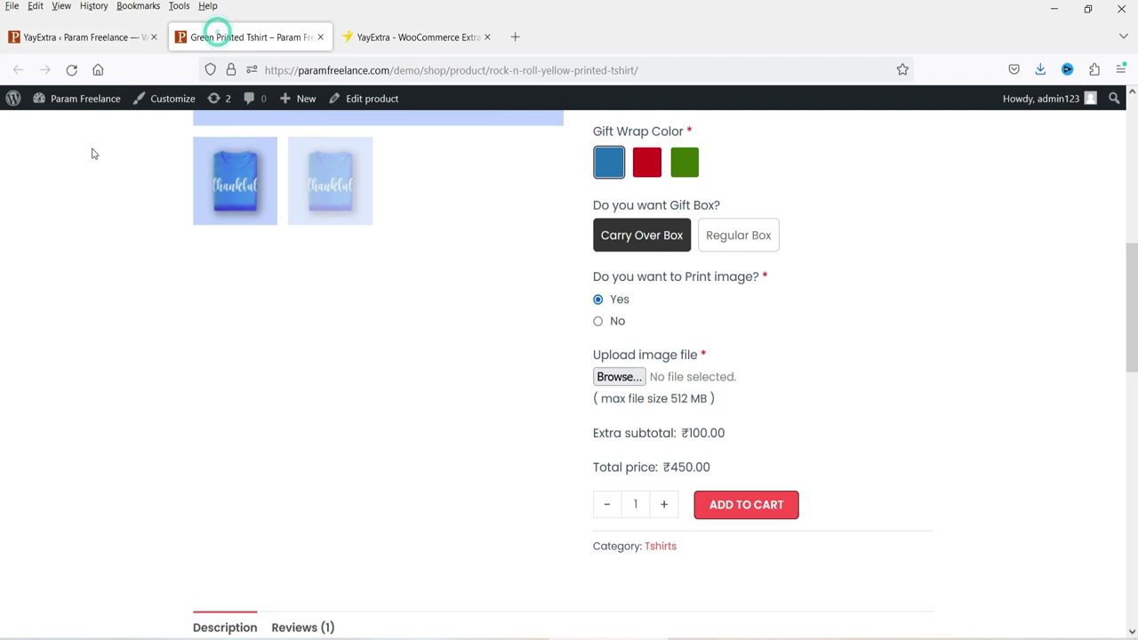
click(71, 70)
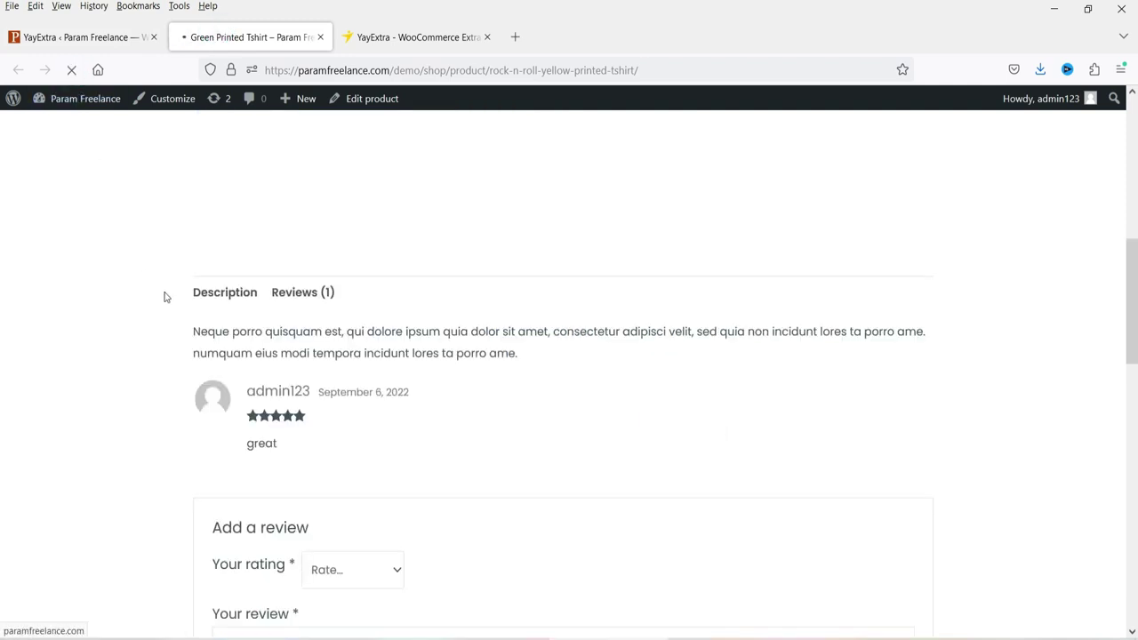
scroll(840, 237, down, 1)
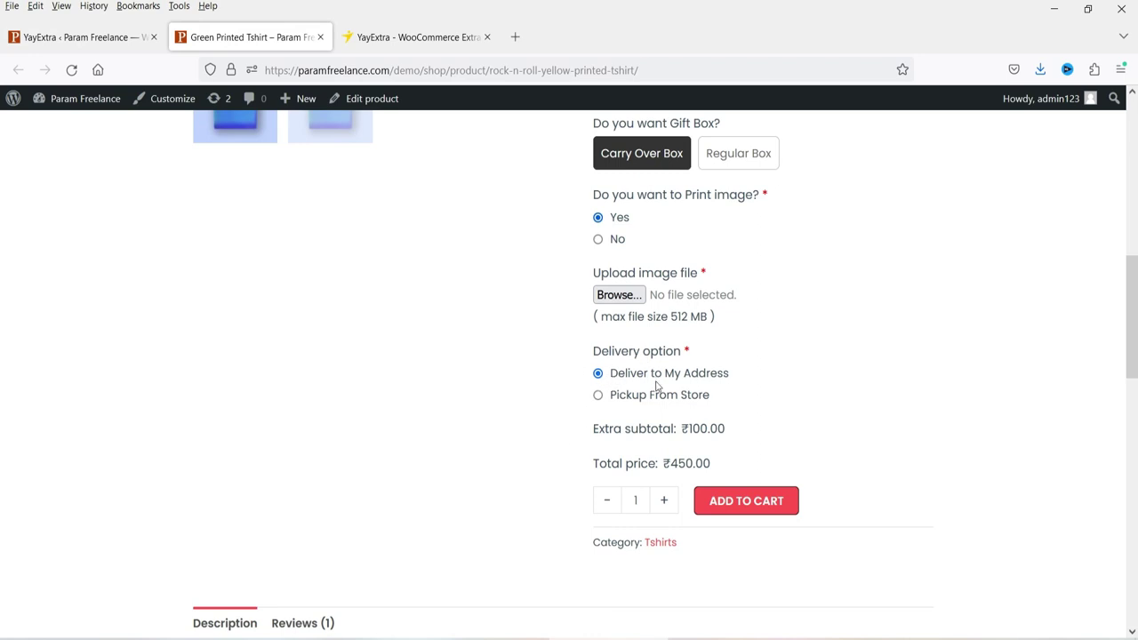
click(599, 396)
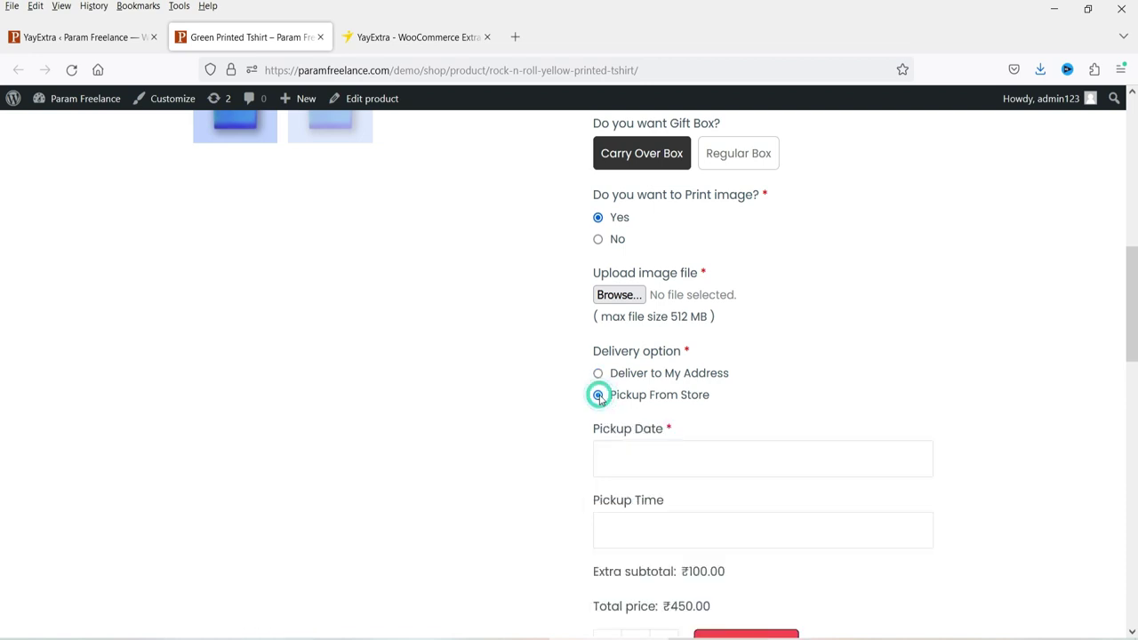
Set the Pickup Date on the product page to April 8, 2023
scroll(849, 296, down, 2)
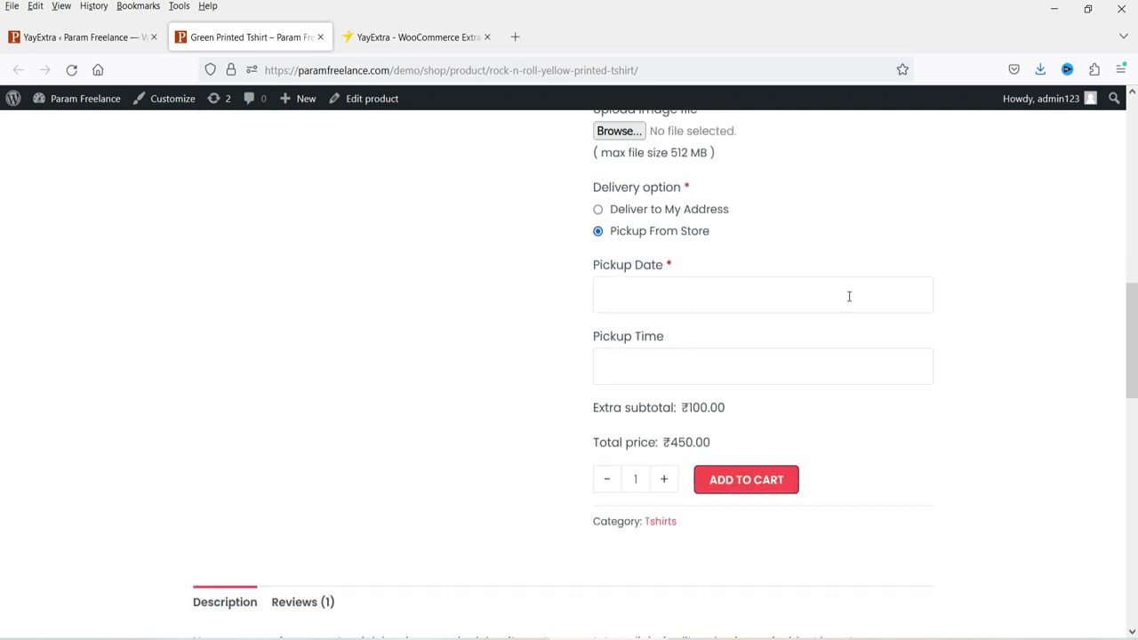
click(640, 289)
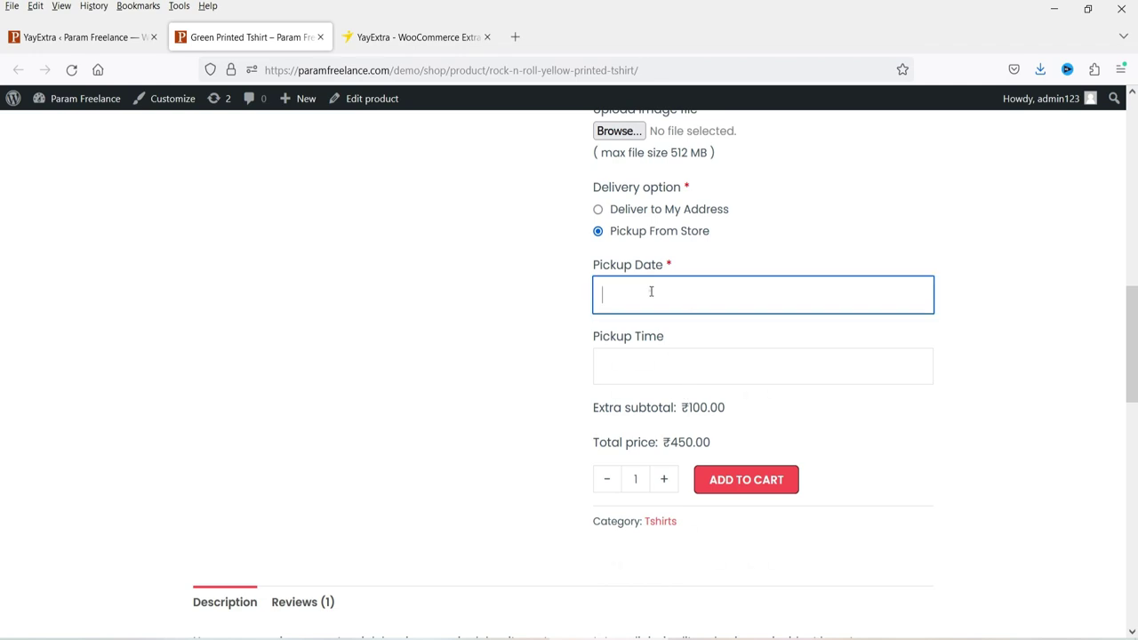
click(744, 463)
Set the Pickup Time on the product page to 06:00 pm
click(655, 364)
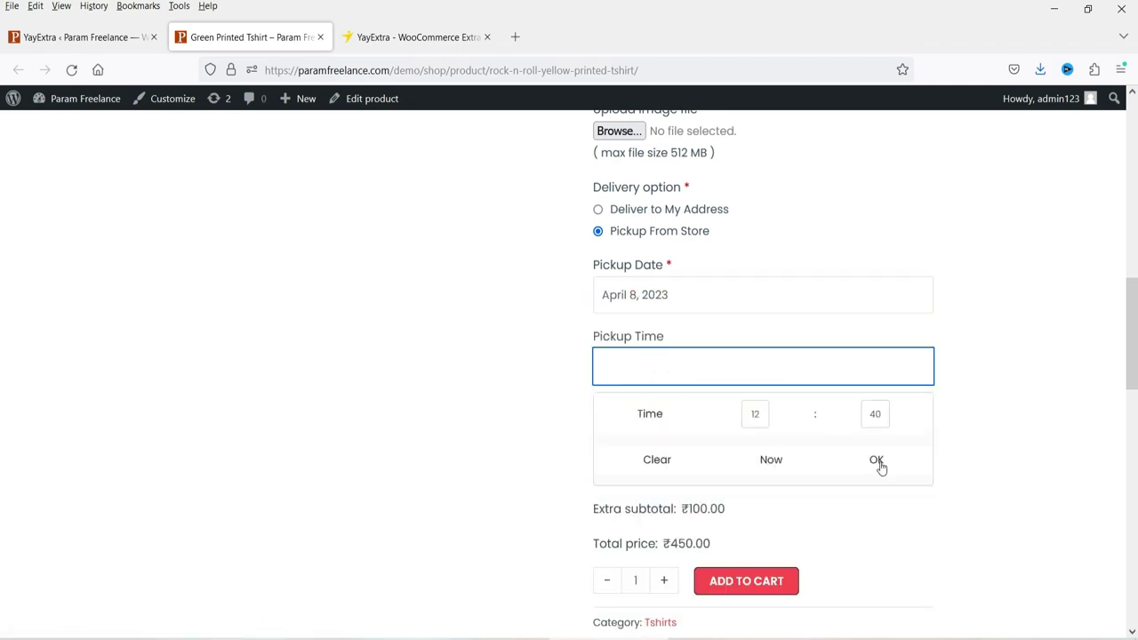
click(755, 414)
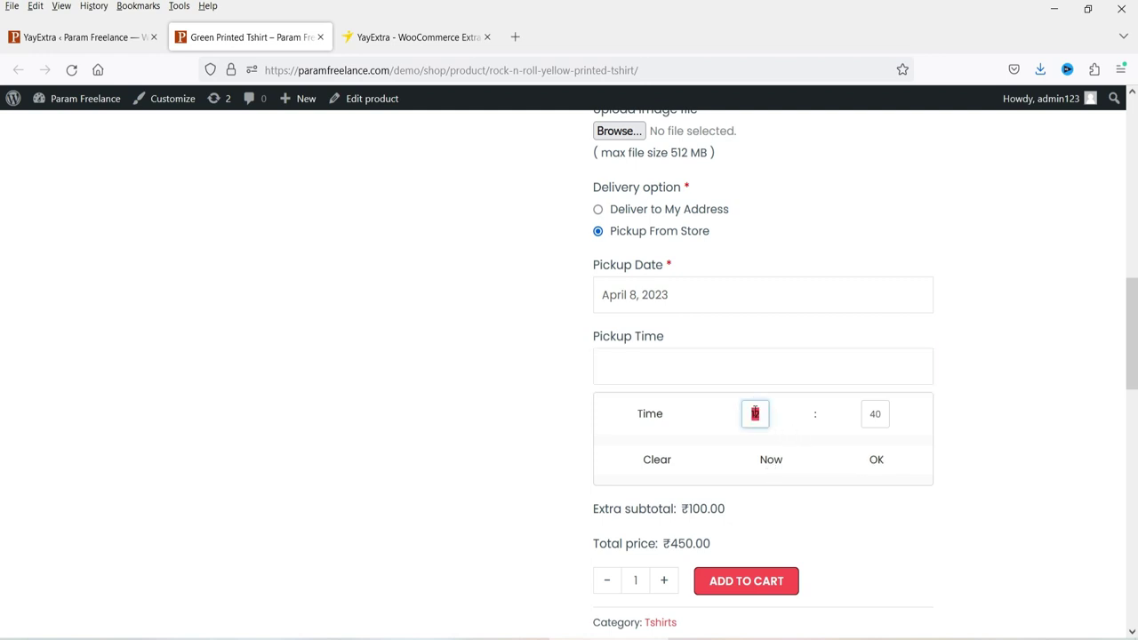
click(875, 414)
text(00)
click(876, 460)
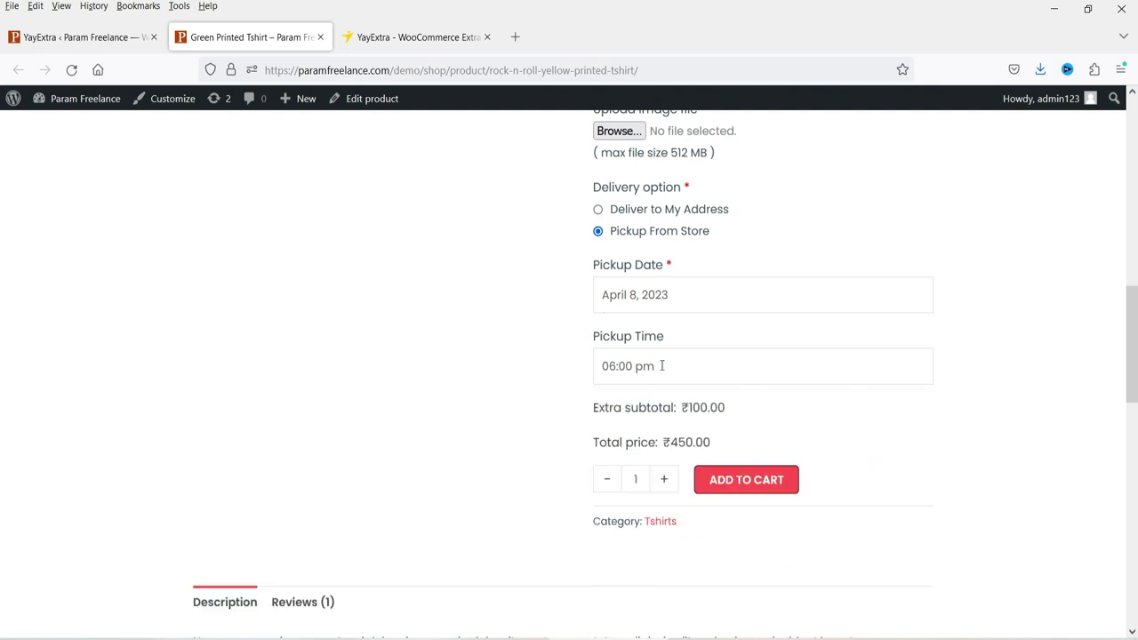
scroll(733, 311, up, 2)
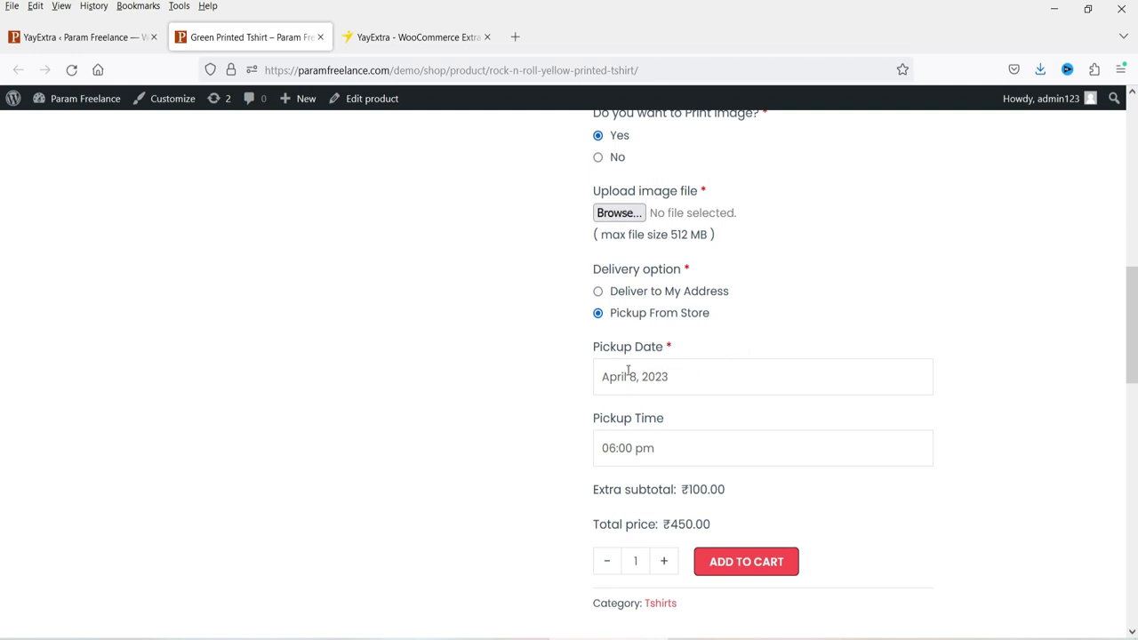
Switch the product's delivery option to "Deliver to My Address"
scroll(917, 366, up, 3)
scroll(891, 341, down, 4)
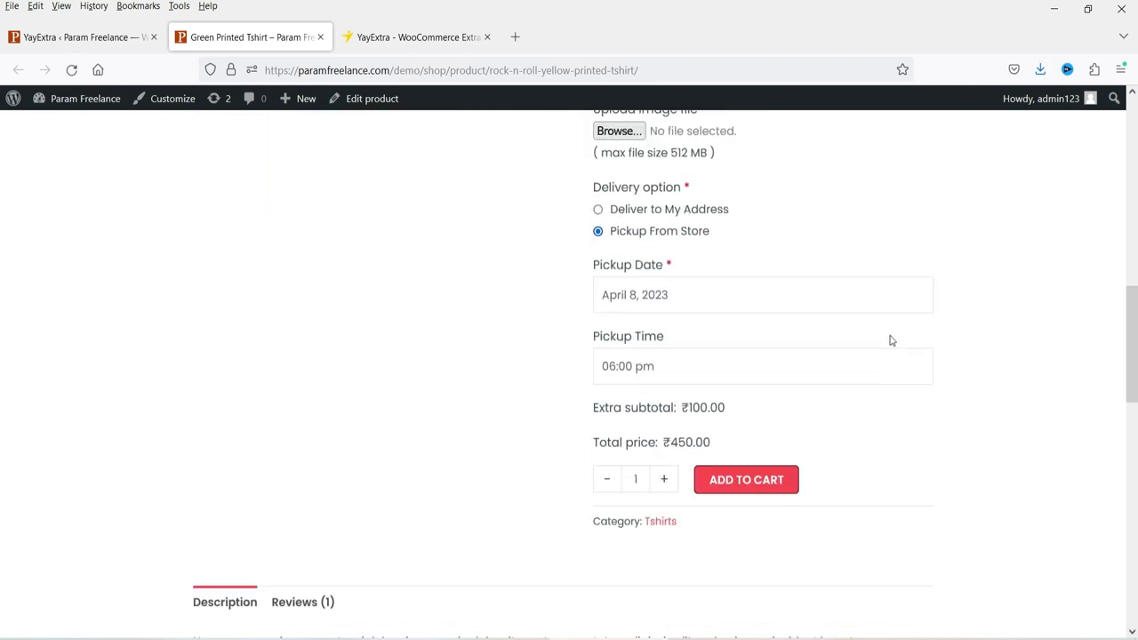
click(598, 209)
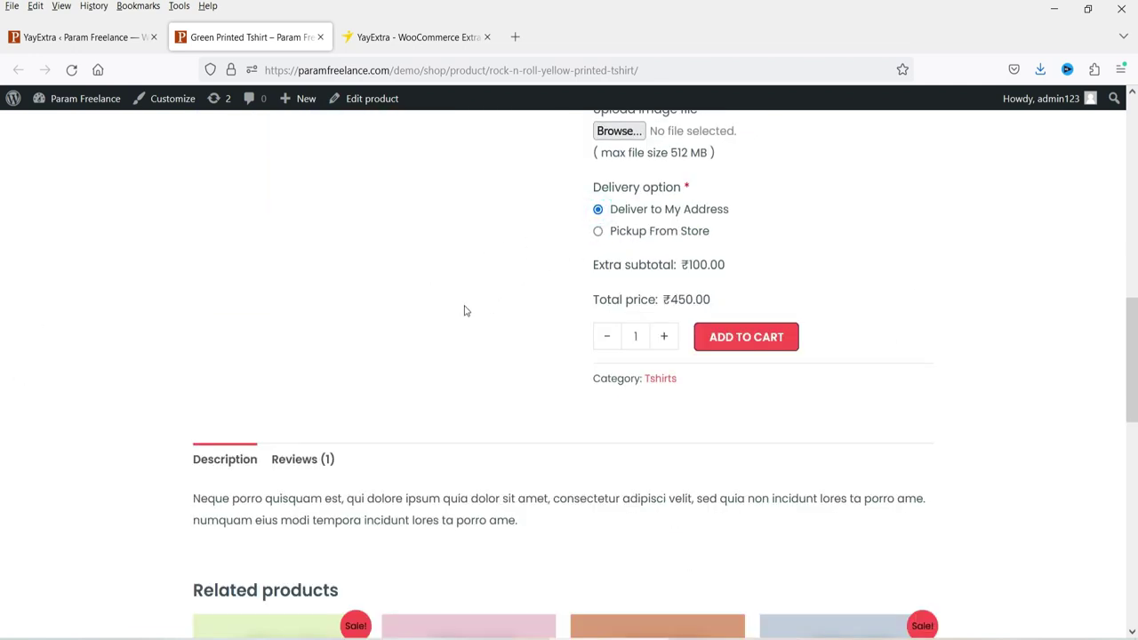
scroll(461, 311, up, 3)
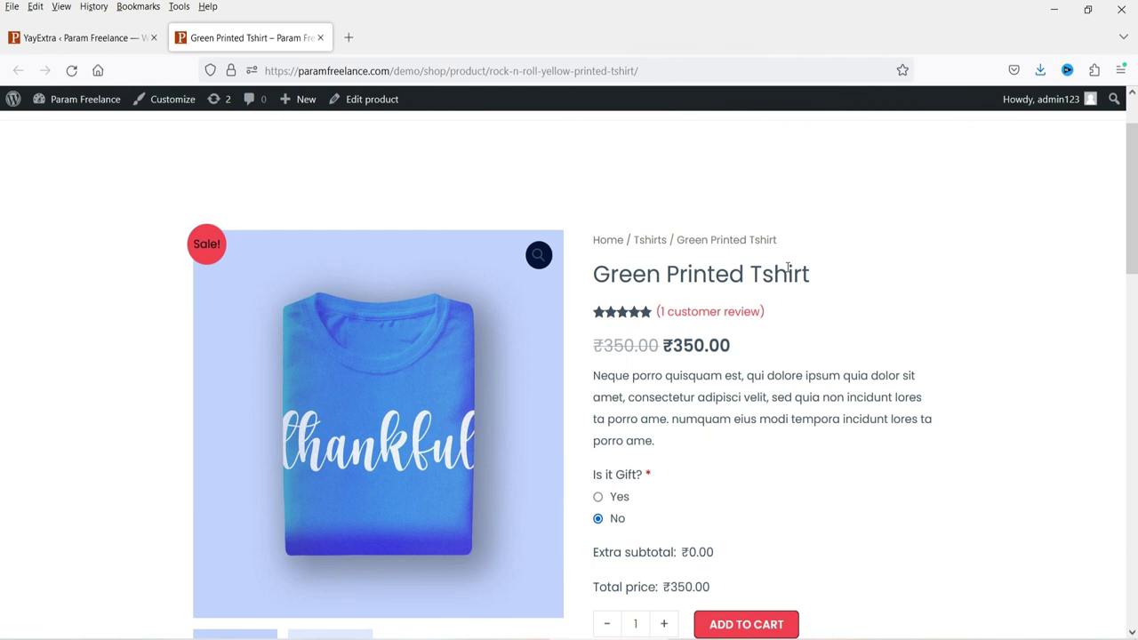
Mark the Green Printed Tshirt as a gift with the card message "Happy Birthday" and red gift wrap
scroll(876, 263, down, 3)
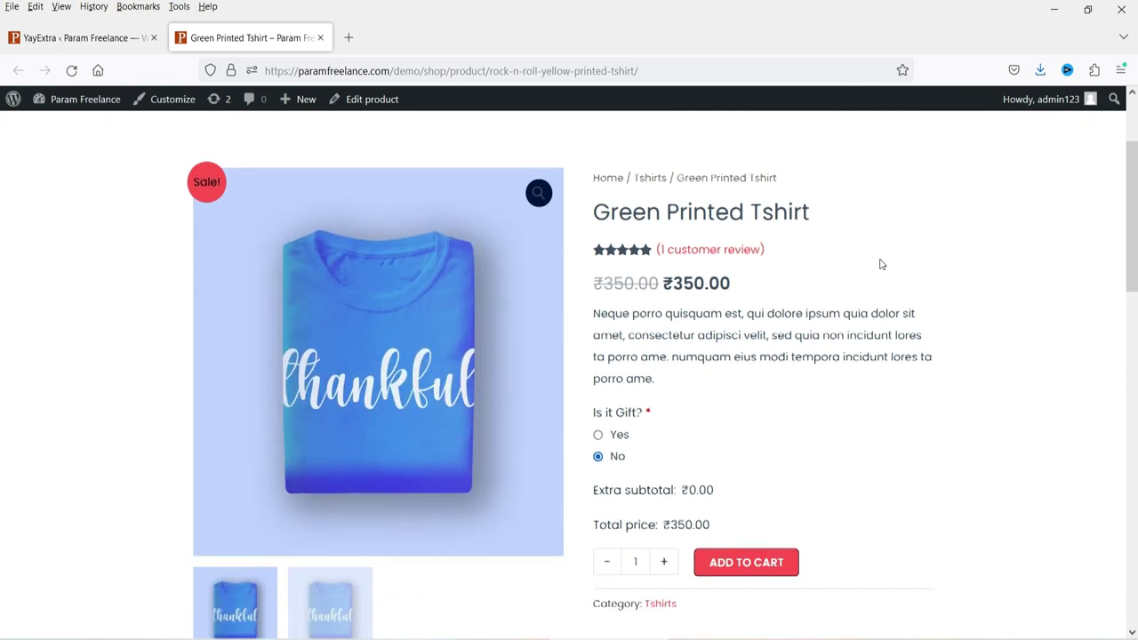
click(599, 252)
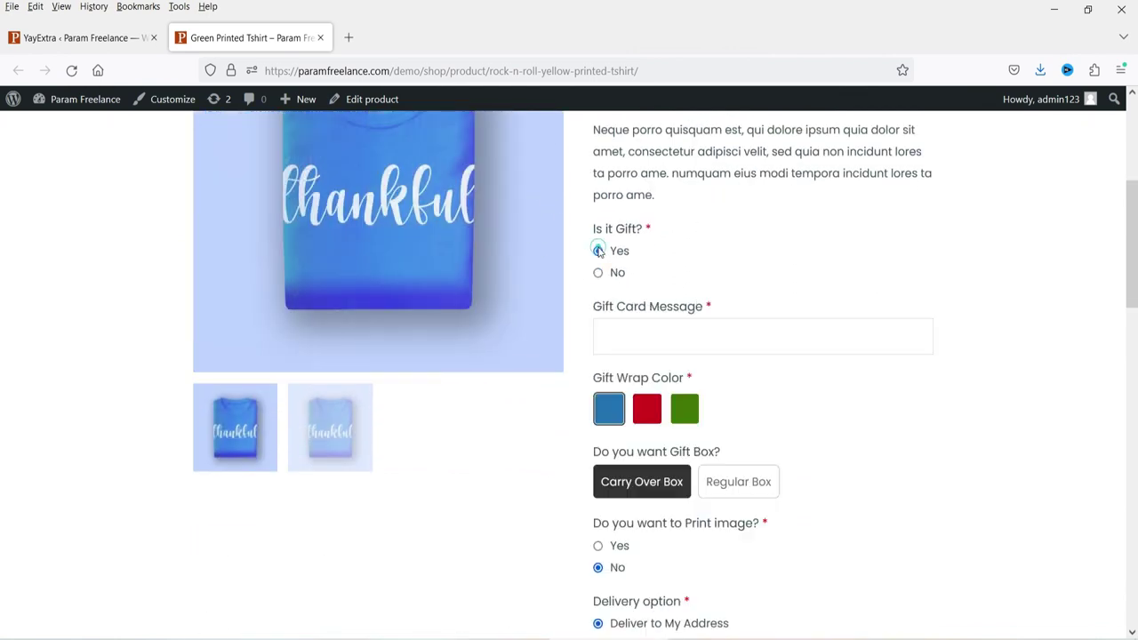
click(694, 330)
text(H)
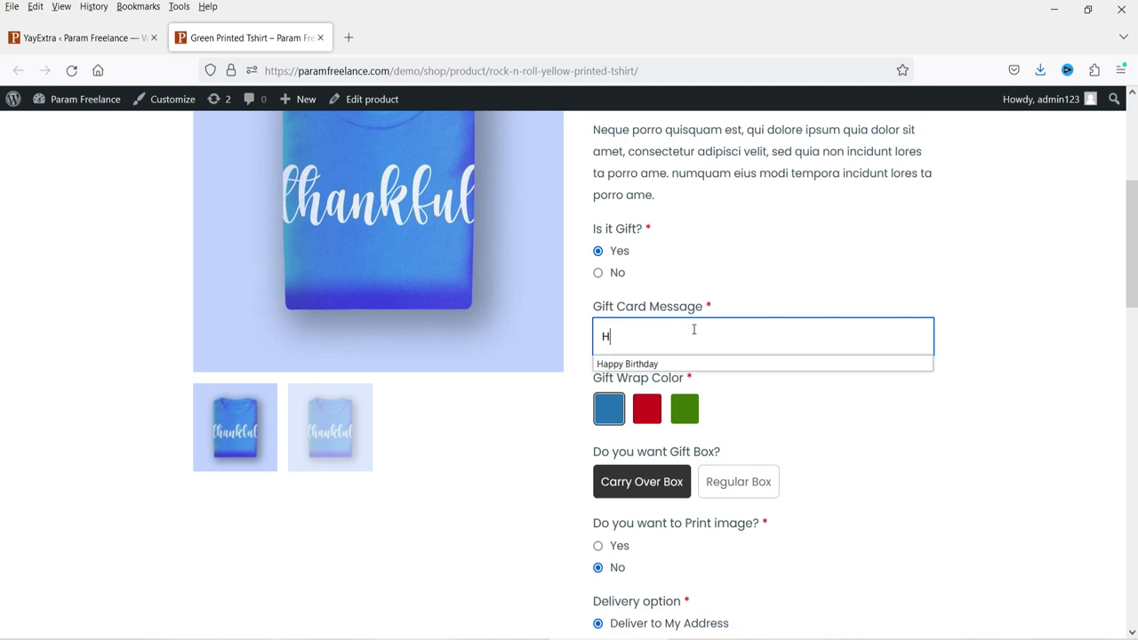
text(appy Birthday)
click(722, 363)
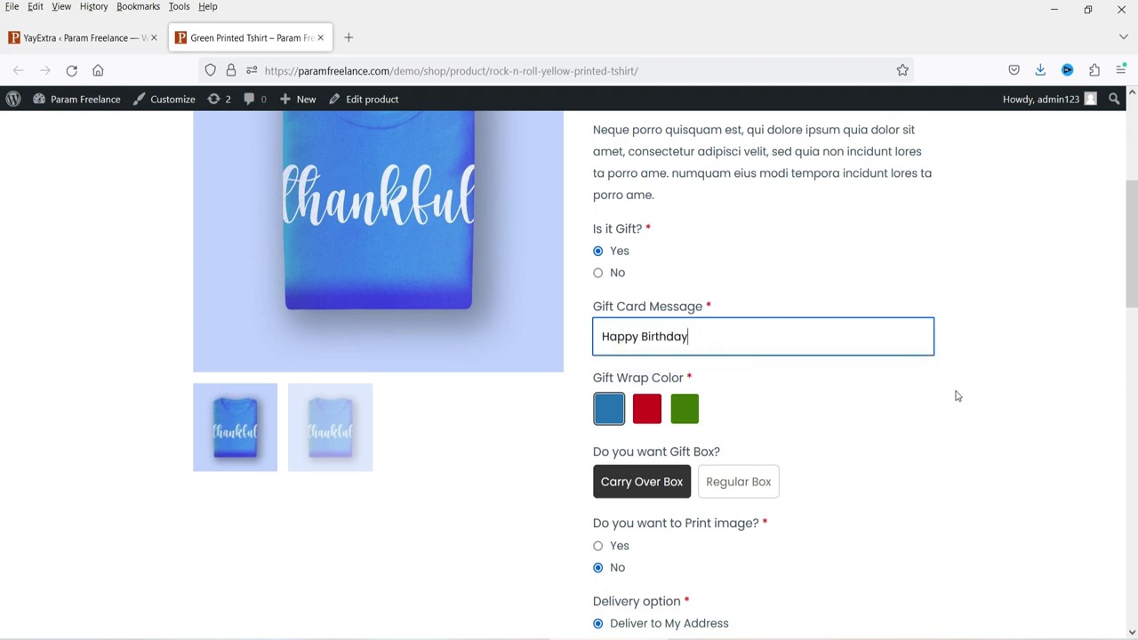
click(648, 409)
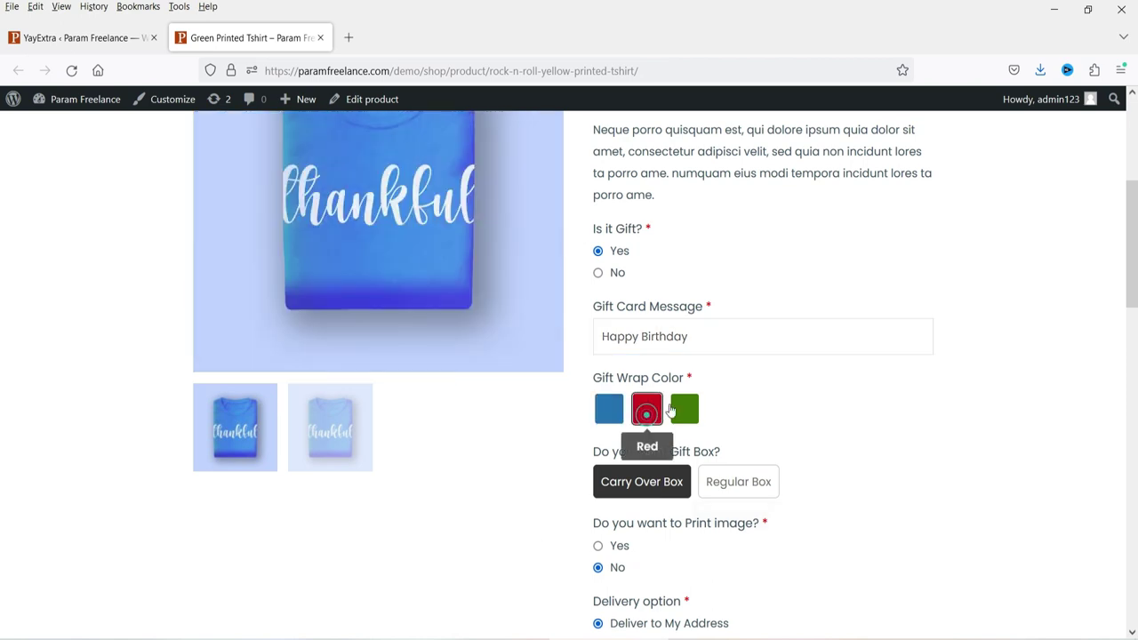
Choose "Yes" for printing an image and select wrap-1.jpg from the Desktop as the image file
scroll(849, 287, down, 3)
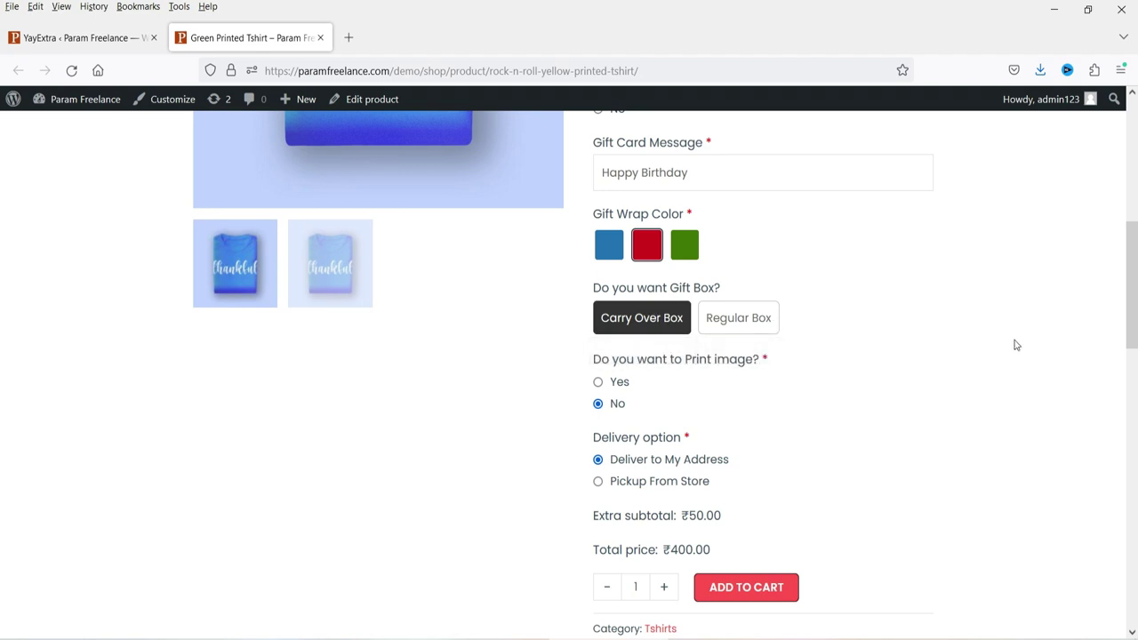
click(597, 381)
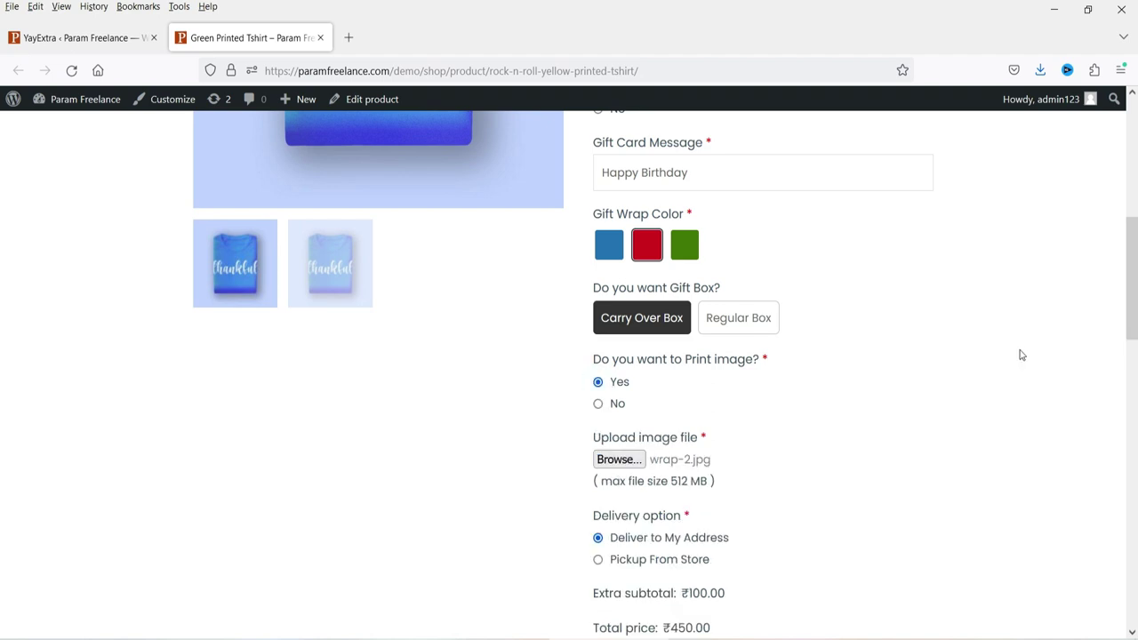
click(618, 459)
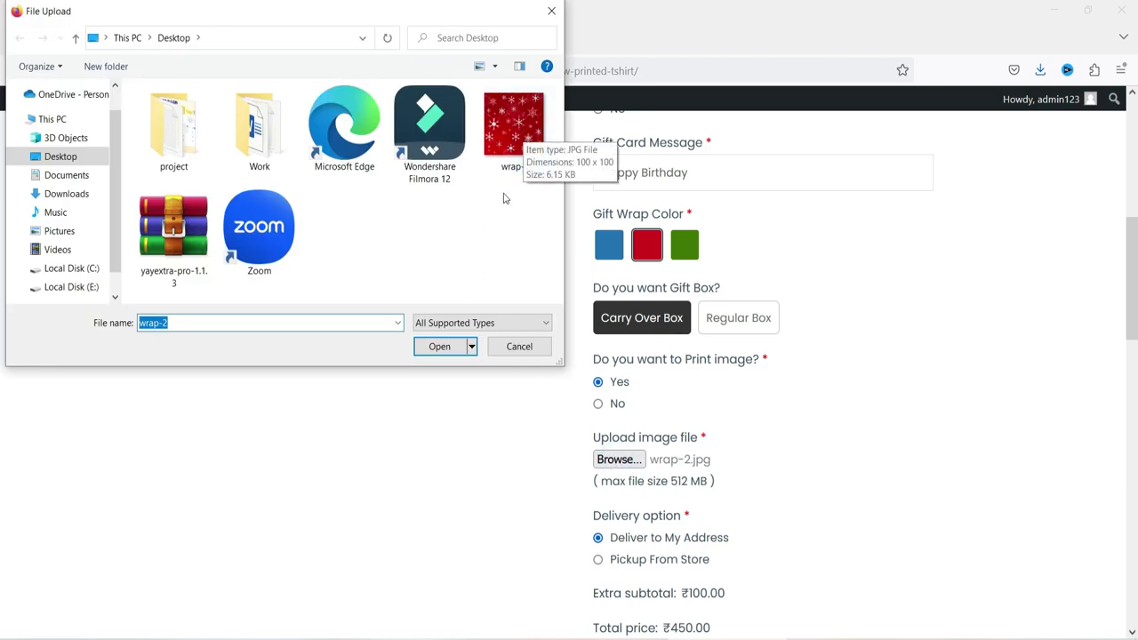
click(511, 147)
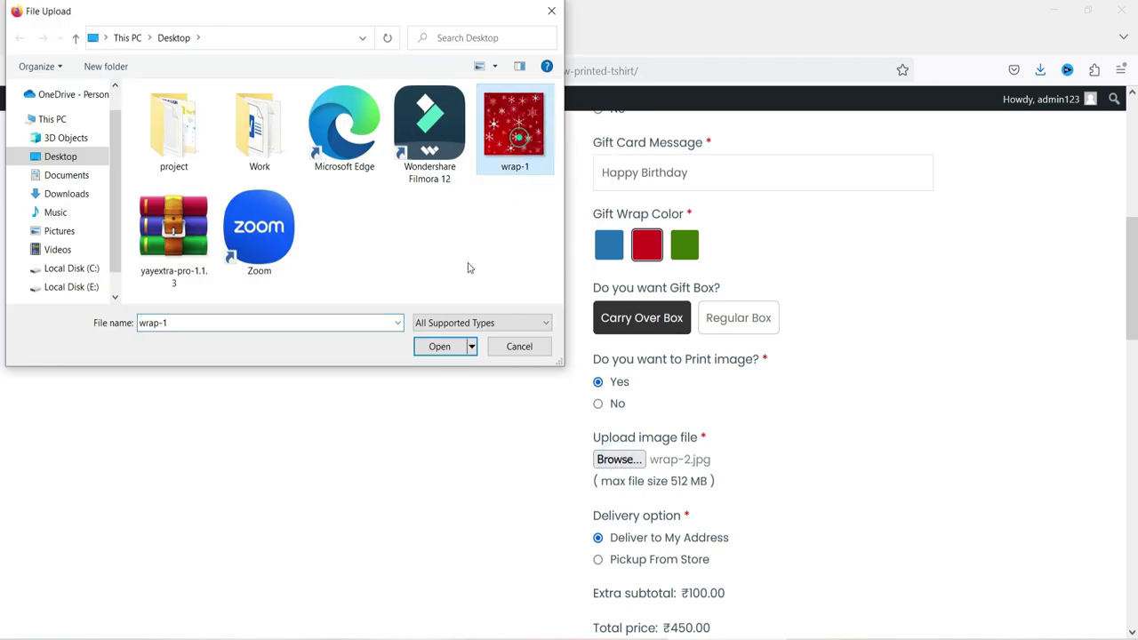
click(437, 347)
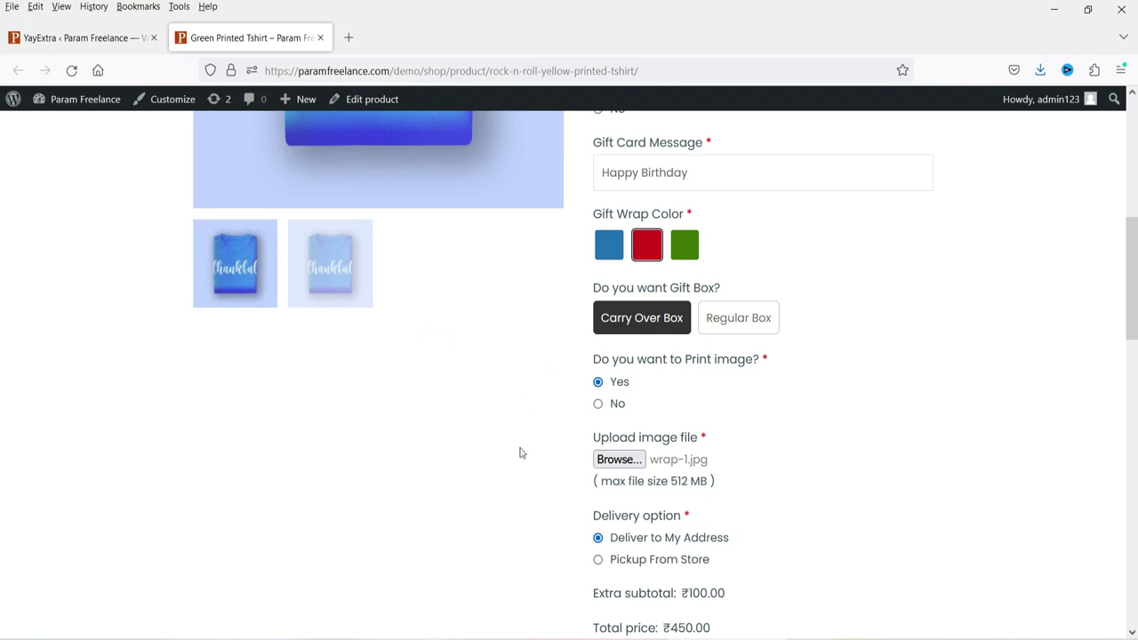
Choose "Pickup From Store" as the delivery option and set the Pickup Date to April 8, 2023
scroll(805, 356, down, 1)
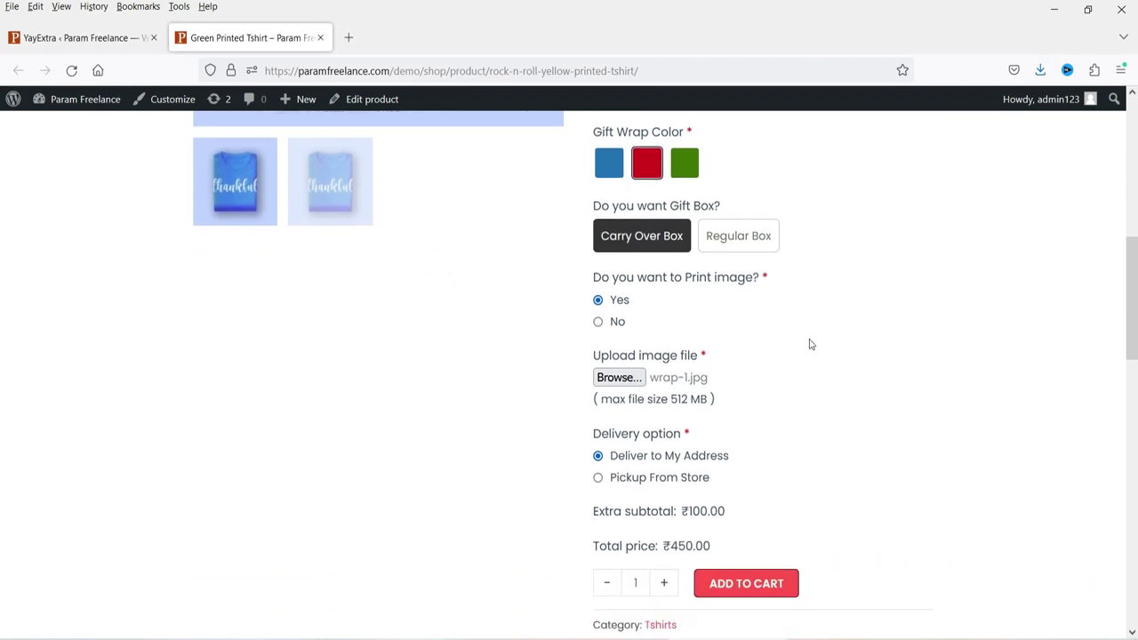
scroll(811, 343, down, 1)
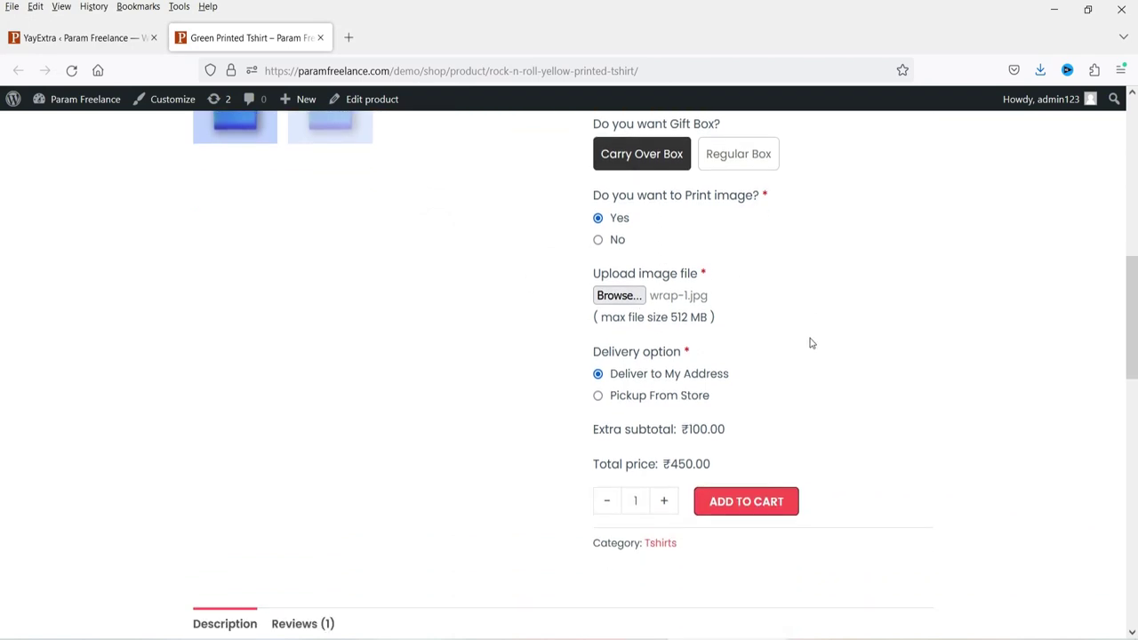
click(597, 396)
scroll(880, 329, down, 3)
click(641, 219)
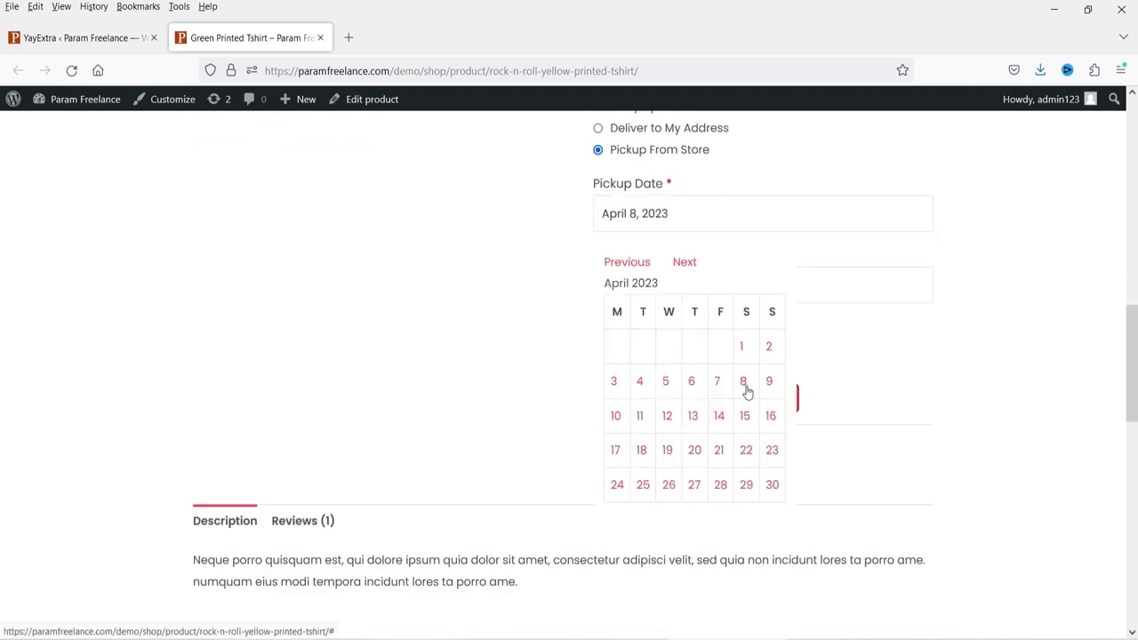
click(743, 384)
Set the Pickup Time to 18:00
click(641, 276)
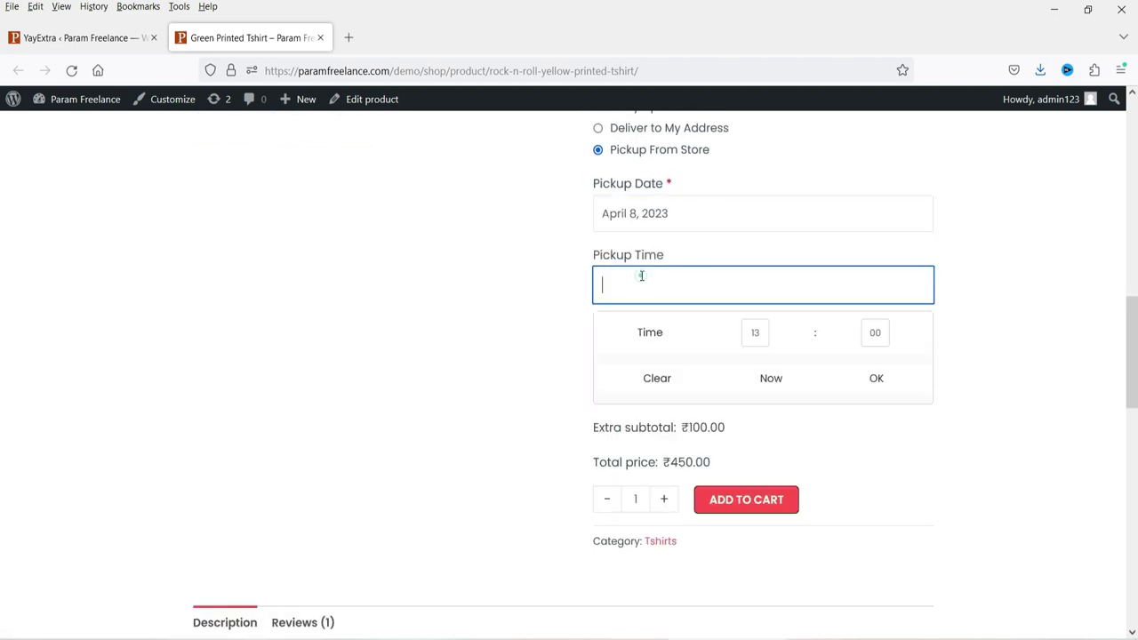
double_click(753, 333)
text(18)
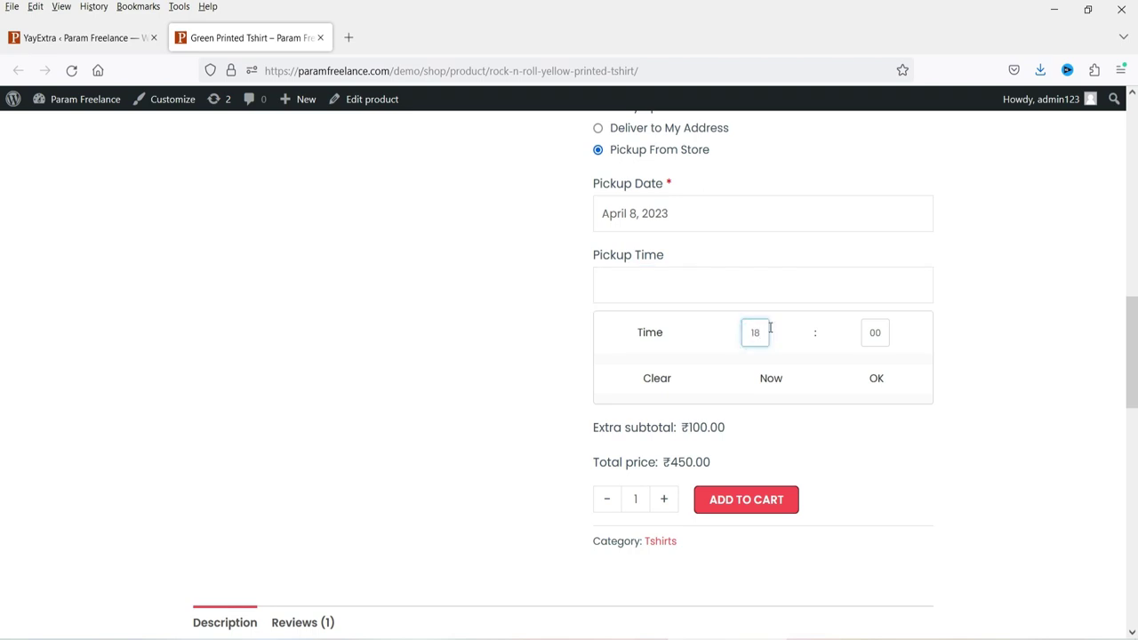
click(876, 378)
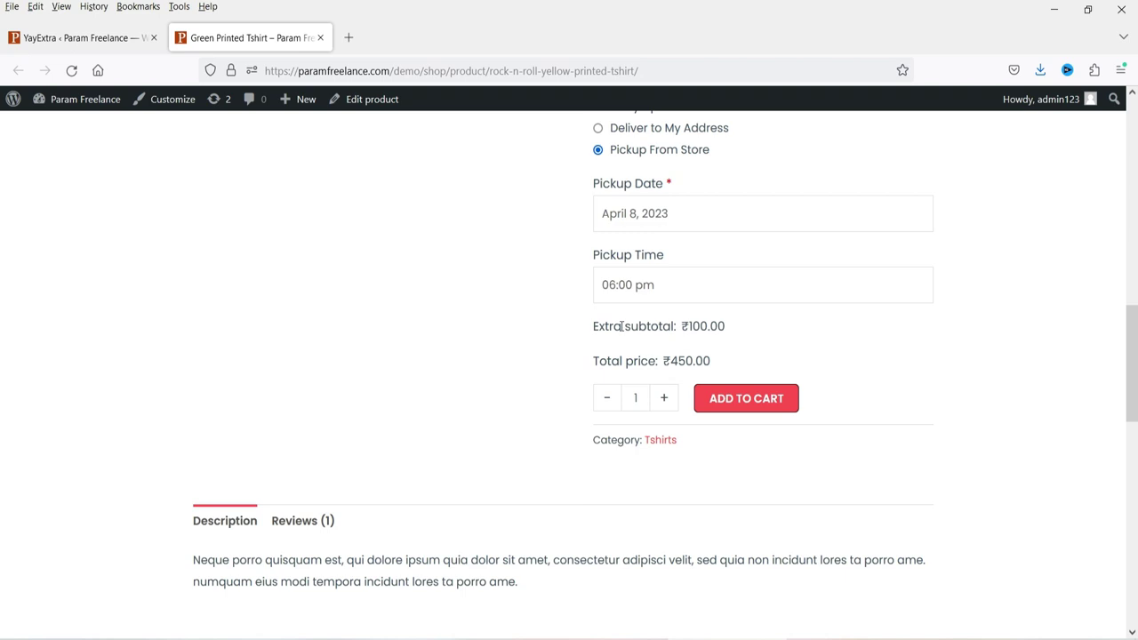
Add the configured Green Printed Tshirt to the cart and open the cart page
double_click(703, 326)
click(520, 324)
scroll(528, 312, up, 5)
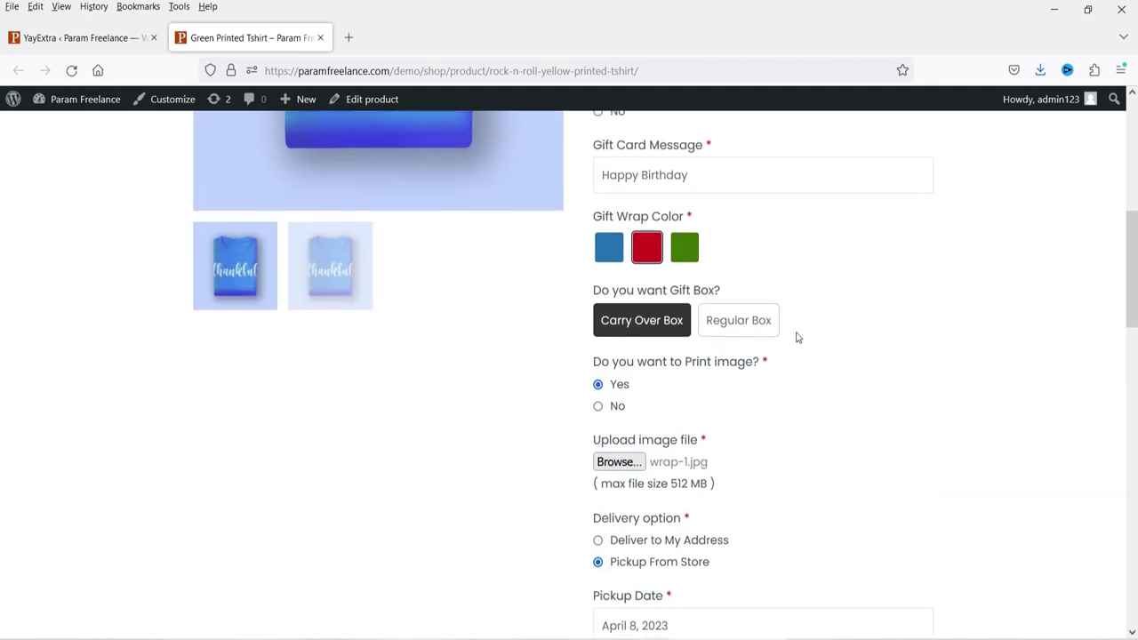
scroll(798, 342, up, 3)
scroll(800, 269, down, 4)
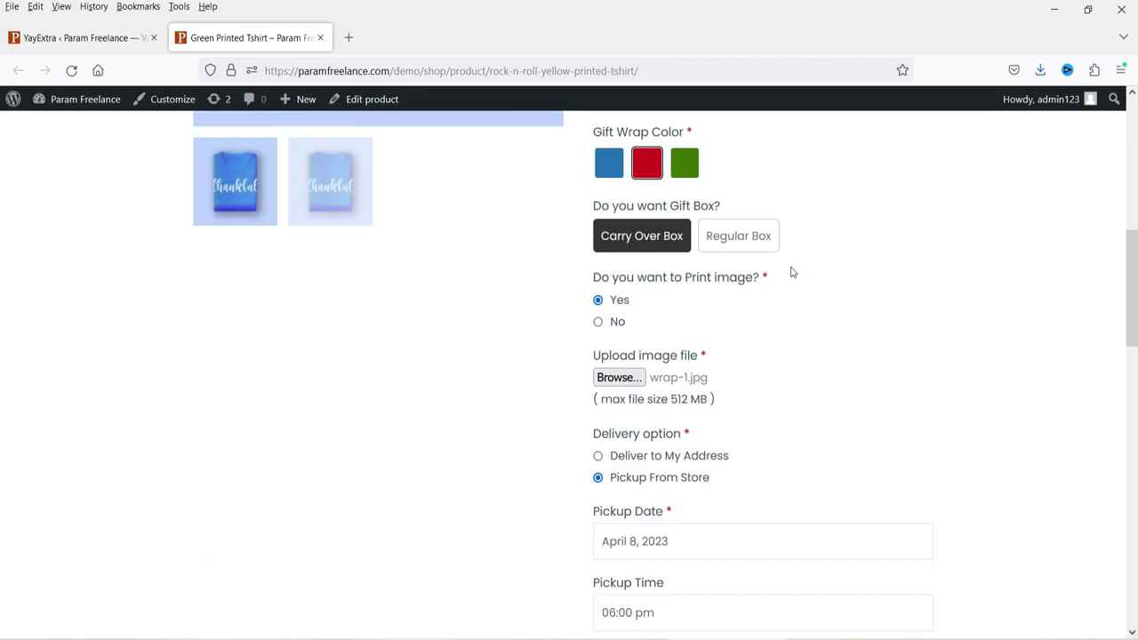
scroll(798, 270, down, 4)
click(760, 400)
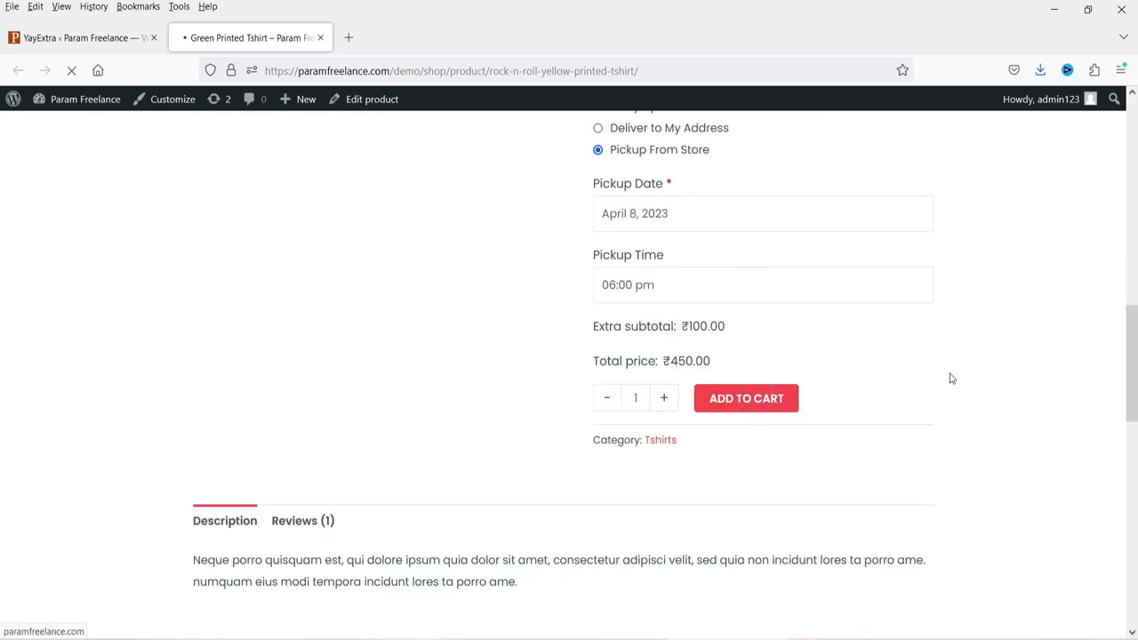
click(869, 418)
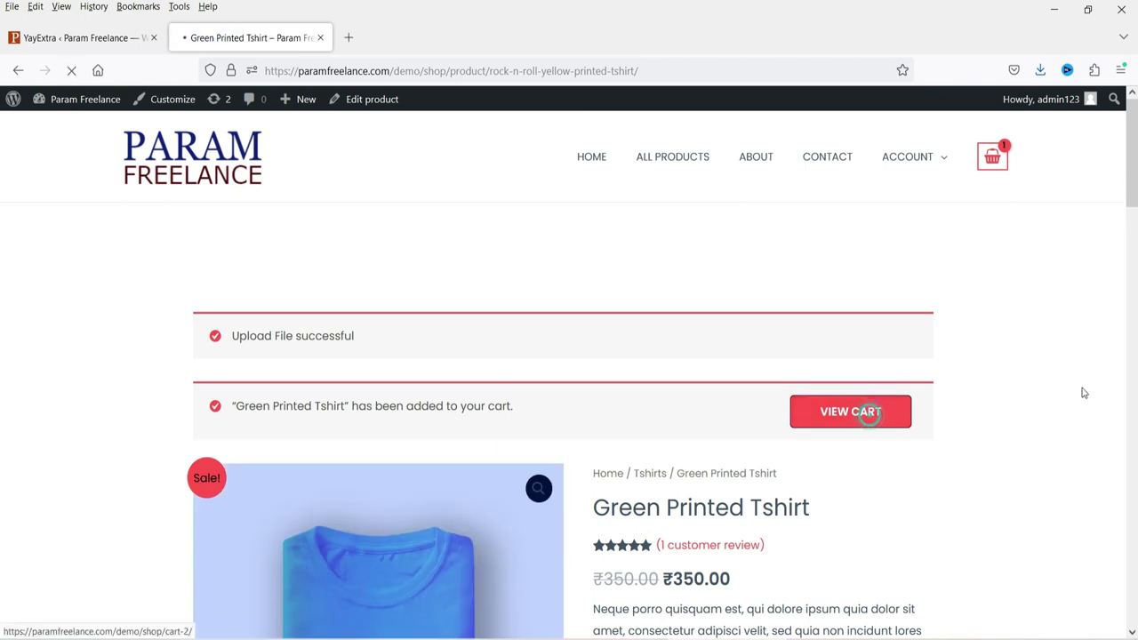
Review the gift message, wrap color, gift box, printing and delivery options listed under the T-shirt in the cart
scroll(1071, 374, down, 2)
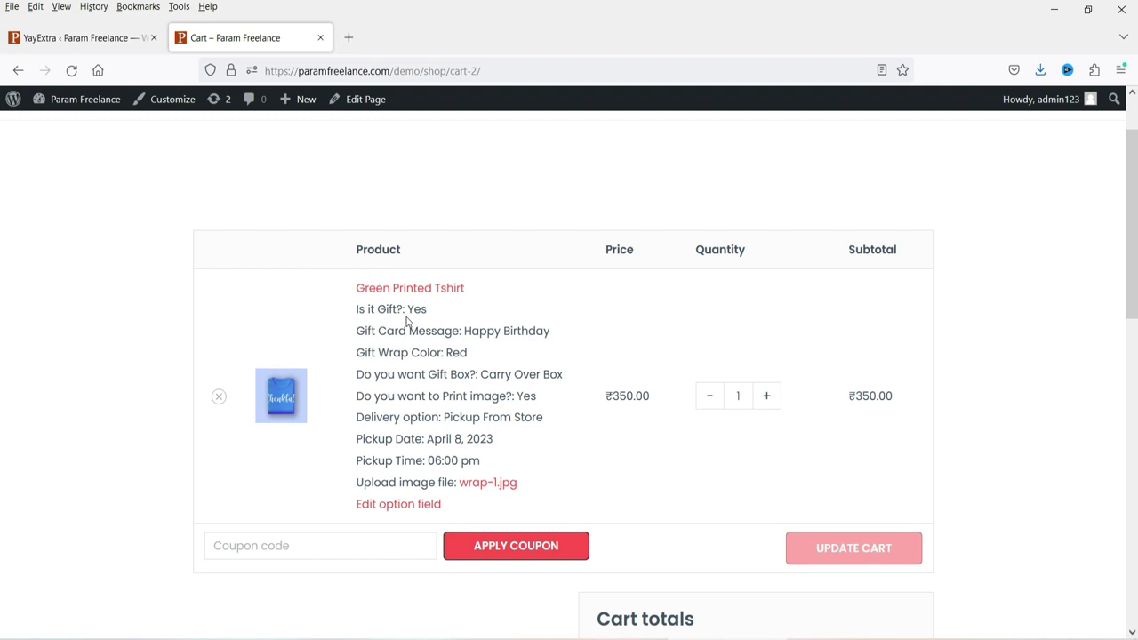
drag(356, 331, 564, 338)
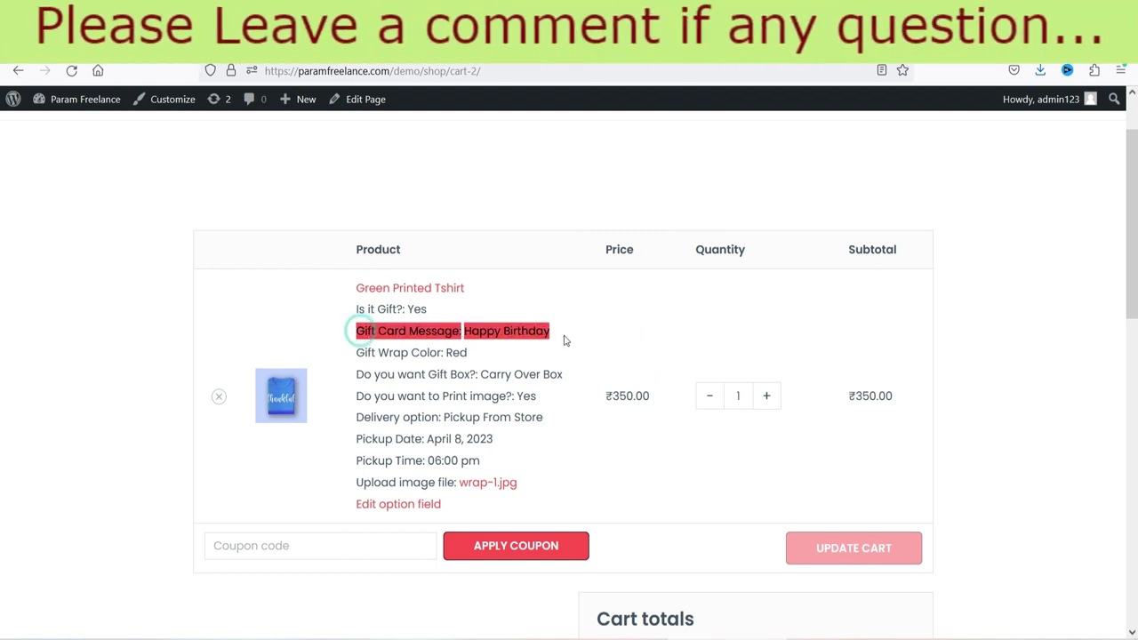
click(451, 374)
drag(360, 352, 467, 352)
drag(380, 374, 562, 374)
click(556, 375)
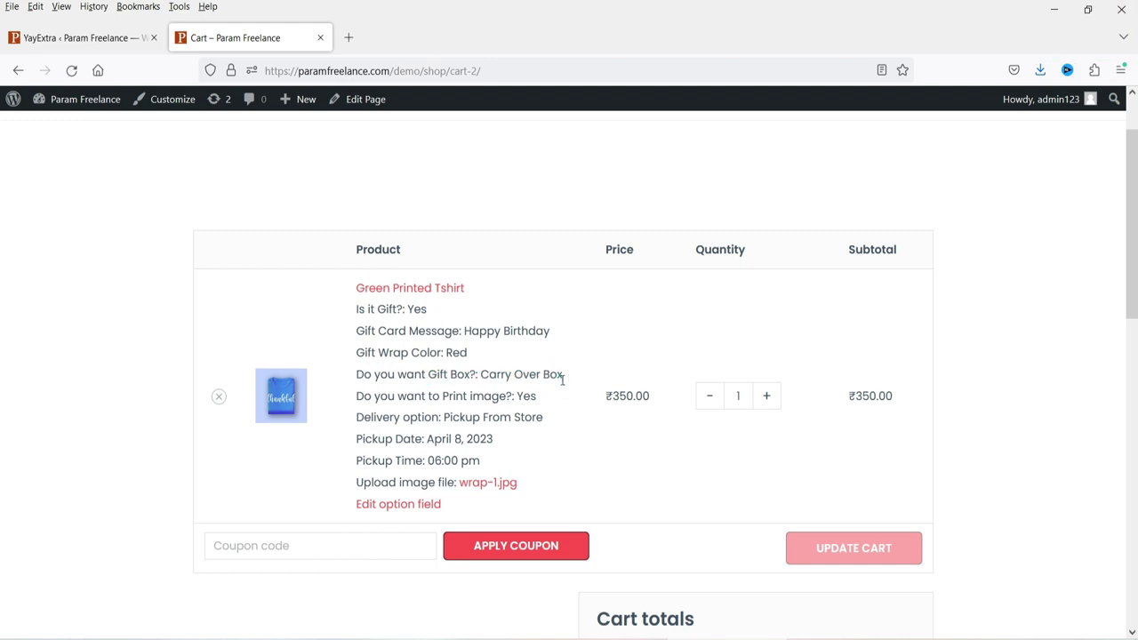
triple_click(560, 376)
click(388, 405)
Check the Gift Wrap Pricing and Printing Charges lines in the cart totals
scroll(920, 369, down, 3)
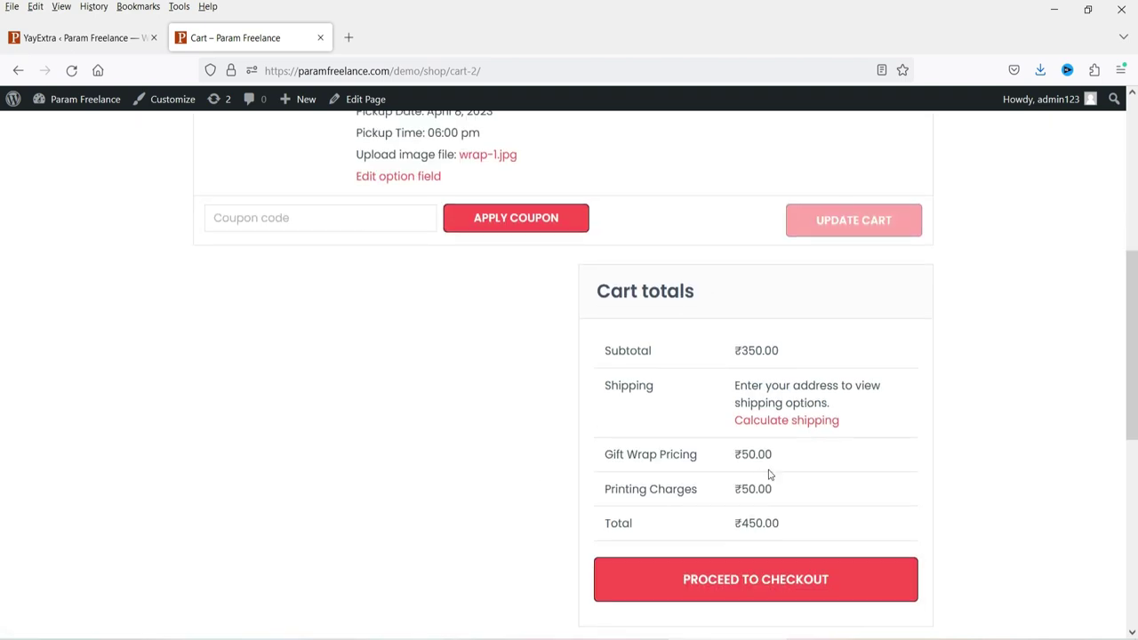
drag(792, 455, 611, 454)
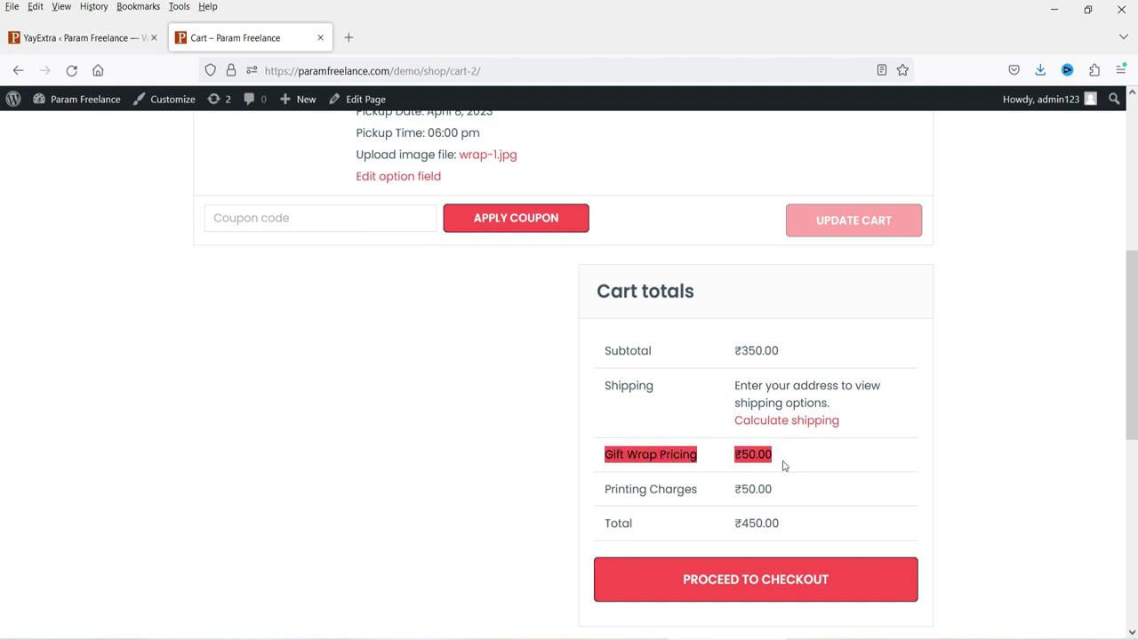
click(784, 460)
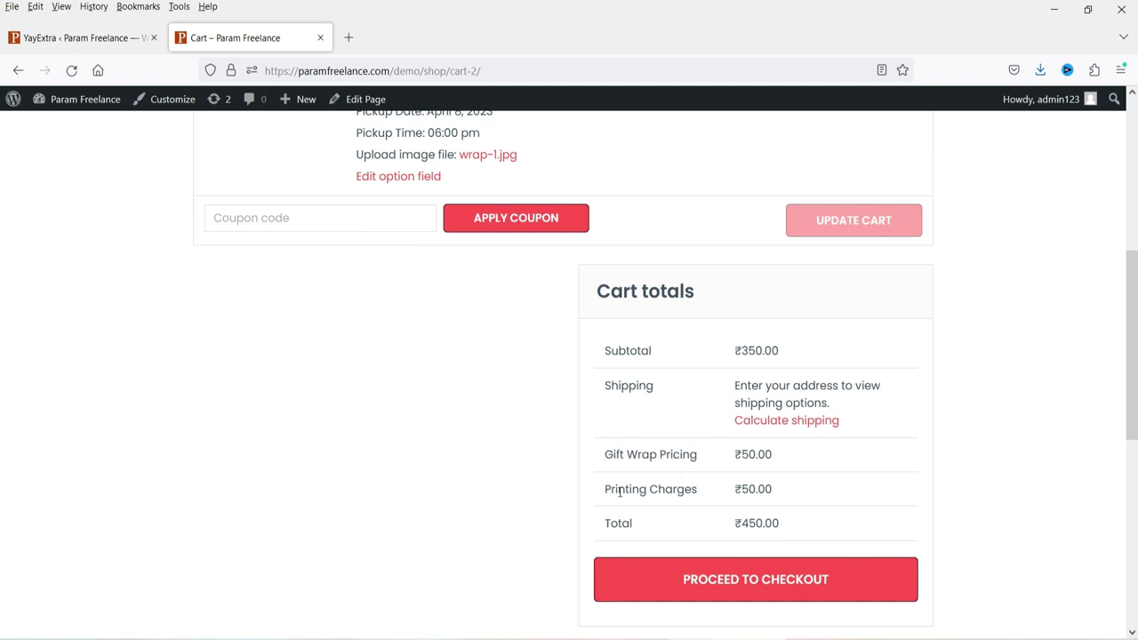
drag(605, 491, 712, 502)
click(799, 496)
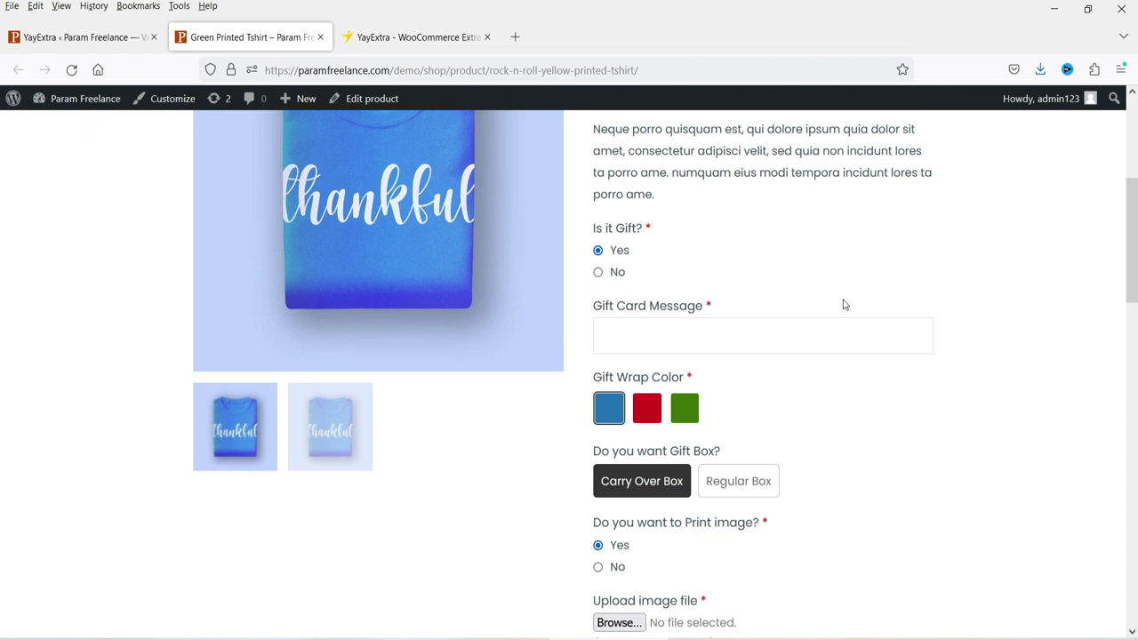
scroll(1009, 348, up, 3)
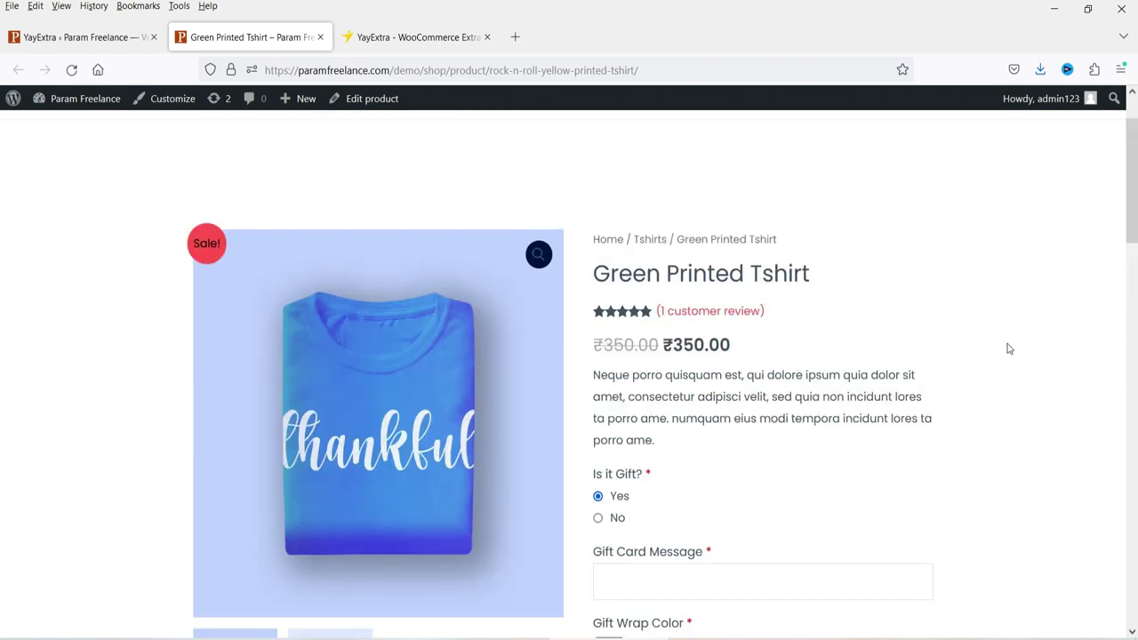